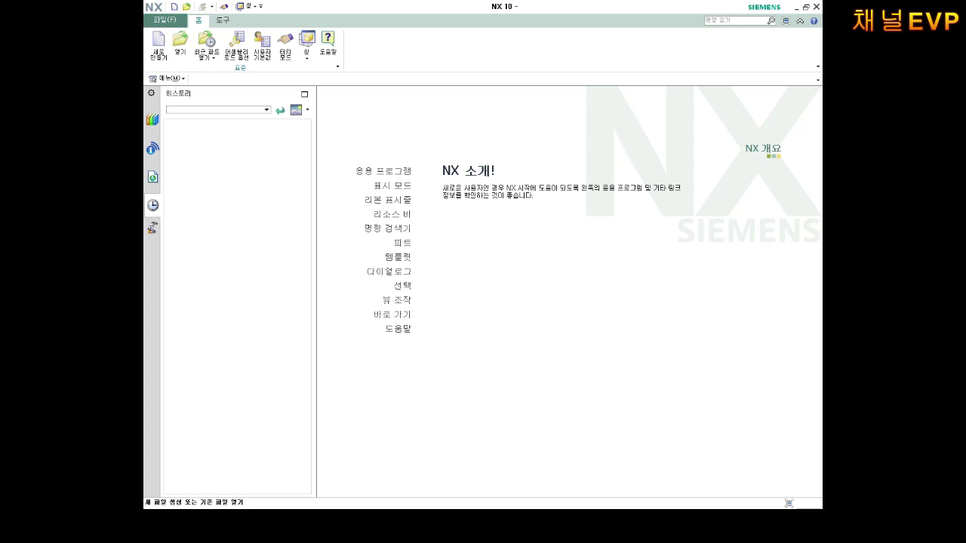
Step: Maximize the Paint window so its blank canvas fills the screen
{"action": "left_click", "coordinate": [747, 56]}
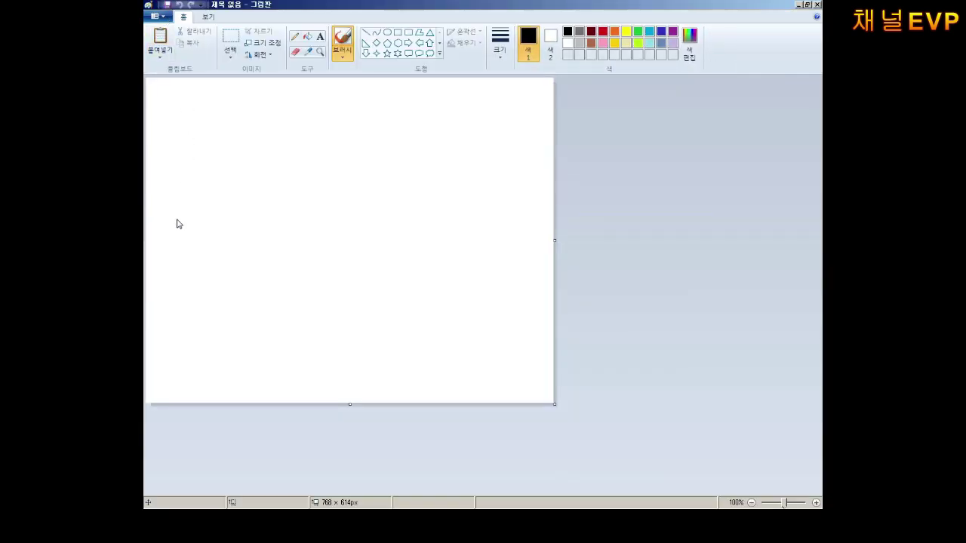
Step: Resize the Paint canvas to 1400 × 1400 px
{"action": "key", "text": "ctrl+e"}
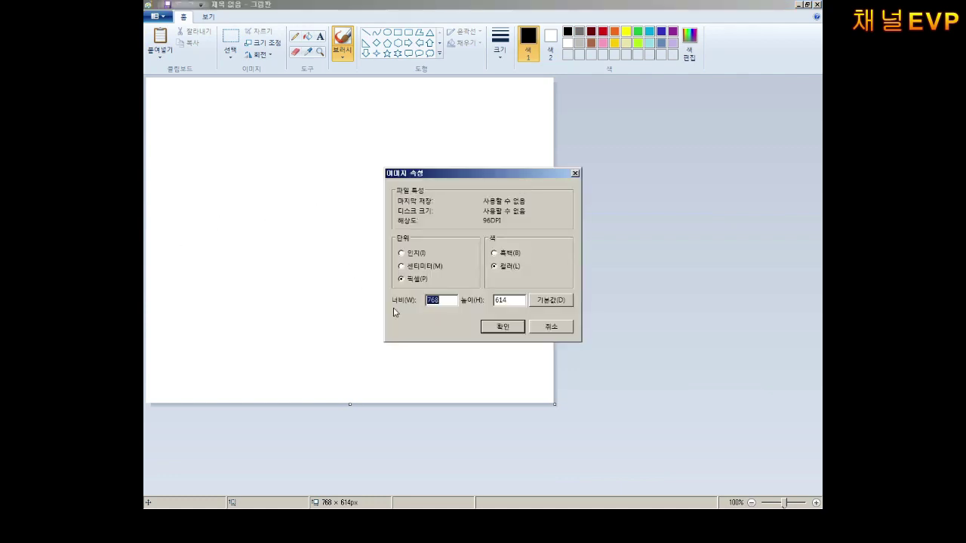
{"action": "type", "text": "1400"}
{"action": "key", "text": "Tab"}
{"action": "type", "text": "1400"}
{"action": "key", "text": "Return"}
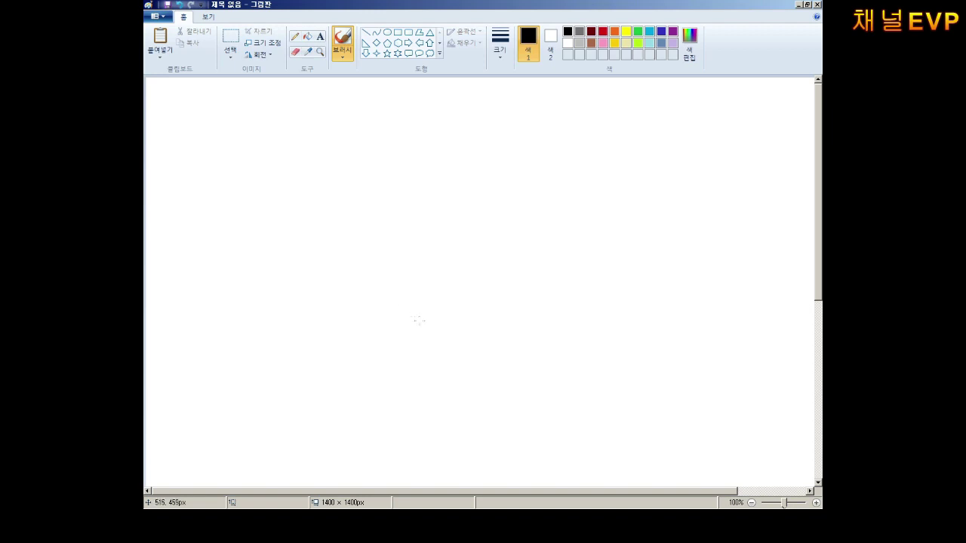
Step: Sketch three freehand rectangles with a thicker black pencil line, replacing the thin first stroke
{"action": "left_click", "coordinate": [296, 38]}
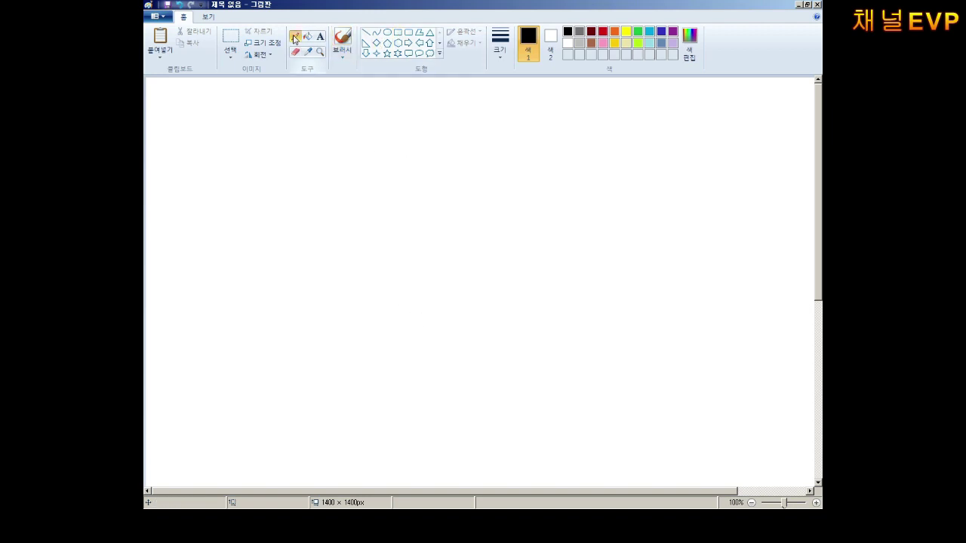
{"action": "left_click_drag", "start_coordinate": [279, 170], "coordinate": [276, 385]}
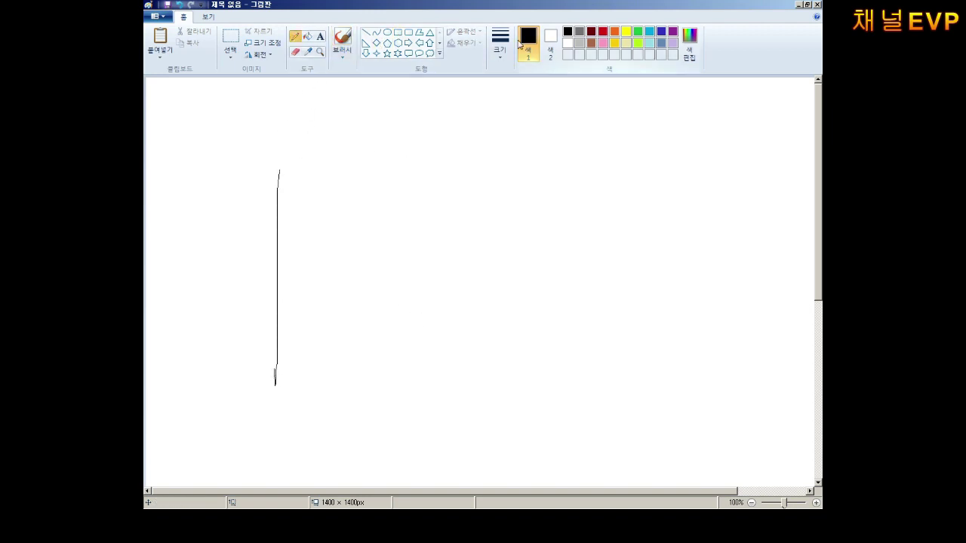
{"action": "left_click", "coordinate": [500, 42]}
{"action": "left_click", "coordinate": [502, 112]}
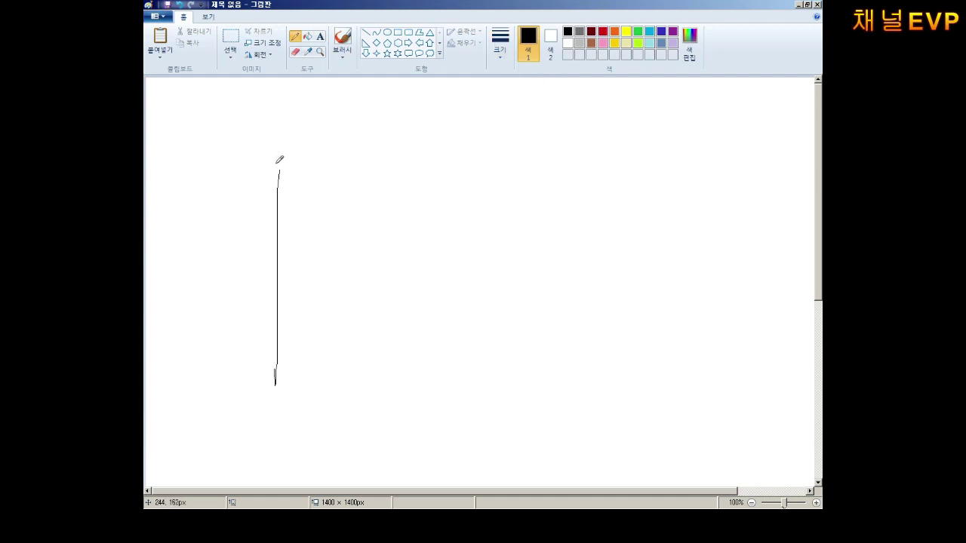
{"action": "key", "text": "ctrl+z"}
{"action": "mouse_move", "coordinate": [287, 110]}
{"action": "left_mouse_down"}
{"action": "mouse_move", "coordinate": [291, 264]}
{"action": "mouse_move", "coordinate": [441, 108]}
{"action": "mouse_move", "coordinate": [440, 255]}
{"action": "mouse_move", "coordinate": [339, 272]}
{"action": "mouse_move", "coordinate": [277, 269]}
{"action": "left_mouse_up"}
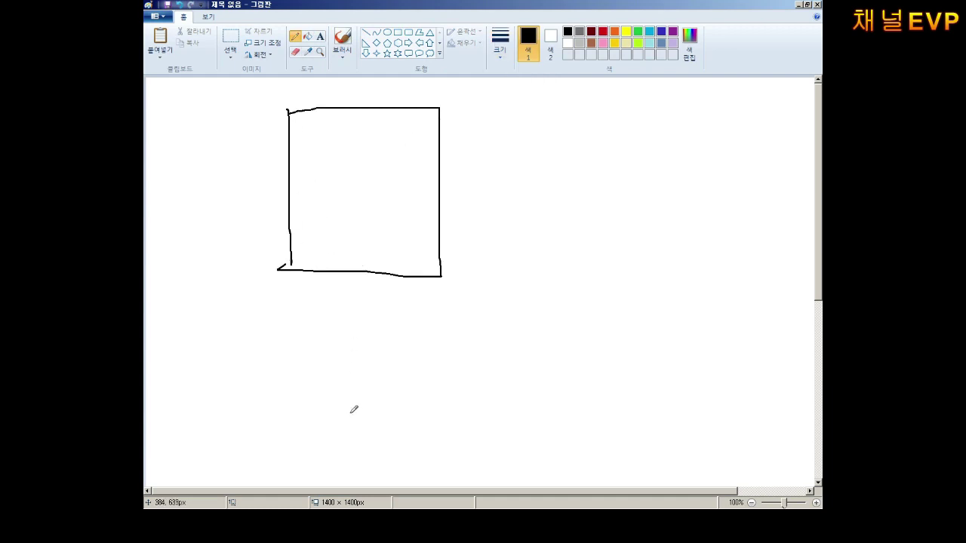
{"action": "left_click_drag", "start_coordinate": [305, 339], "coordinate": [305, 451]}
{"action": "mouse_move", "coordinate": [306, 378]}
{"action": "left_mouse_down"}
{"action": "mouse_move", "coordinate": [449, 369]}
{"action": "mouse_move", "coordinate": [444, 453]}
{"action": "mouse_move", "coordinate": [311, 450]}
{"action": "left_mouse_up"}
{"action": "left_click_drag", "start_coordinate": [582, 361], "coordinate": [594, 458]}
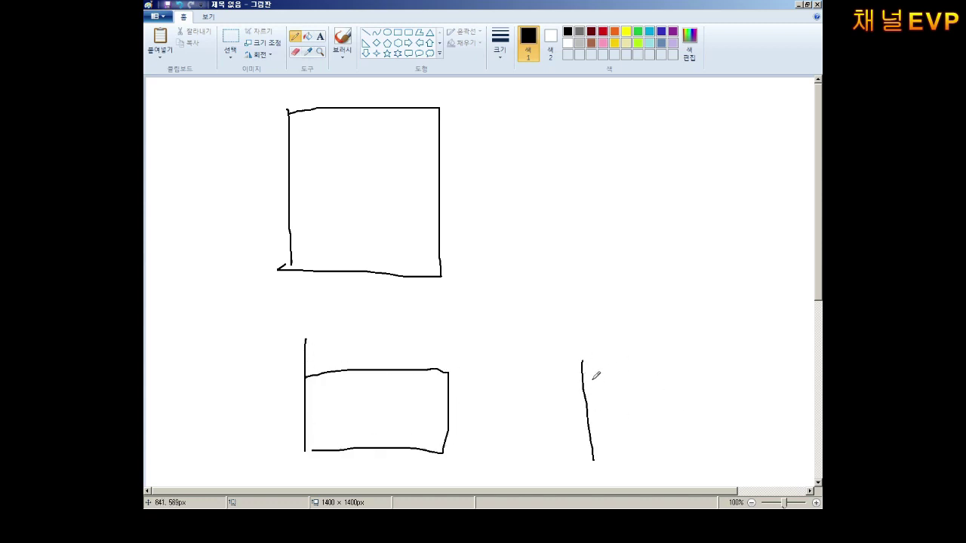
{"action": "mouse_move", "coordinate": [594, 379]}
{"action": "left_mouse_down"}
{"action": "mouse_move", "coordinate": [761, 371]}
{"action": "mouse_move", "coordinate": [760, 441]}
{"action": "mouse_move", "coordinate": [593, 458]}
{"action": "left_mouse_up"}
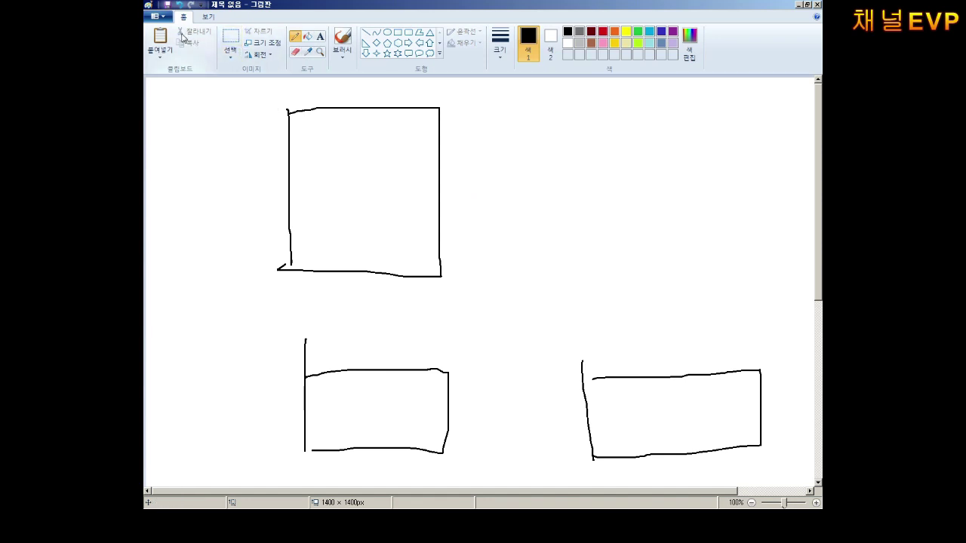
{"action": "key", "text": "ctrl+n"}
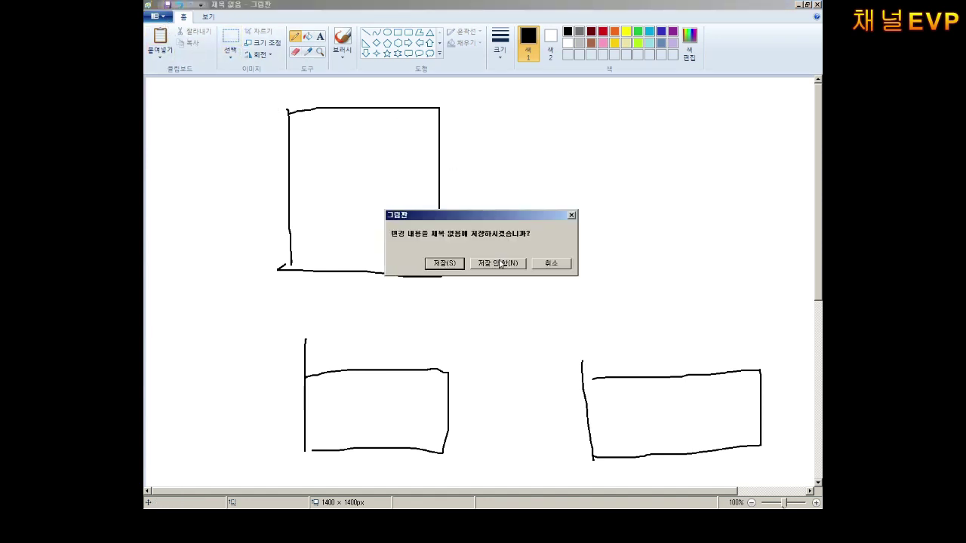
Step: Discard the rectangles and draw an open box with a handwritten Korean label above it
{"action": "left_click", "coordinate": [500, 264]}
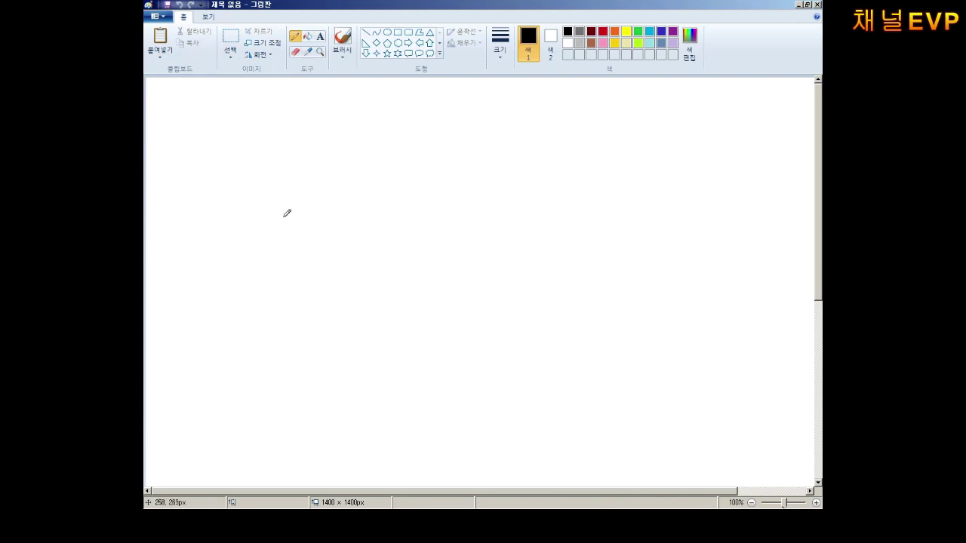
{"action": "mouse_move", "coordinate": [259, 152]}
{"action": "left_mouse_down"}
{"action": "mouse_move", "coordinate": [241, 252]}
{"action": "mouse_move", "coordinate": [494, 142]}
{"action": "mouse_move", "coordinate": [319, 254]}
{"action": "mouse_move", "coordinate": [285, 236]}
{"action": "left_mouse_up"}
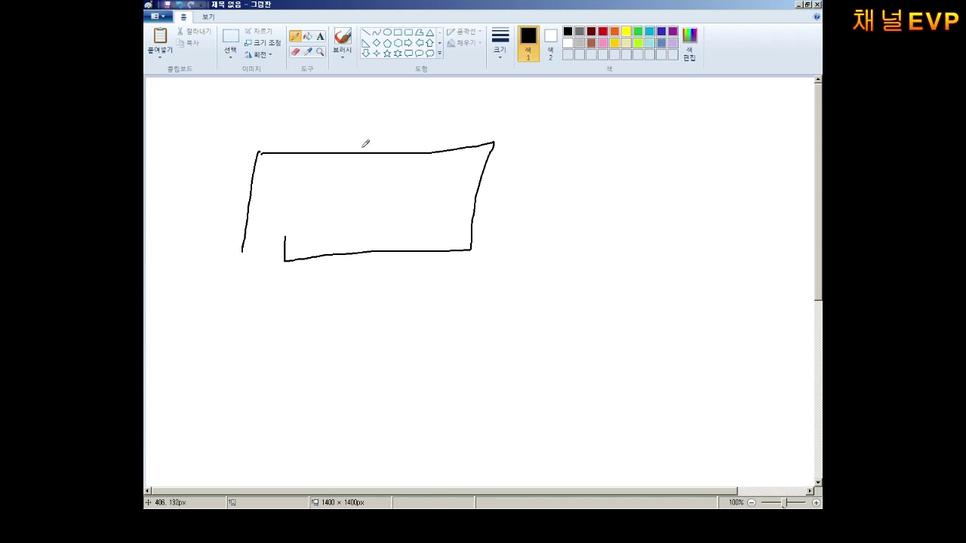
{"action": "mouse_move", "coordinate": [375, 96]}
{"action": "left_mouse_down"}
{"action": "mouse_move", "coordinate": [384, 124]}
{"action": "mouse_move", "coordinate": [395, 111]}
{"action": "mouse_move", "coordinate": [405, 138]}
{"action": "left_mouse_up"}
{"action": "mouse_move", "coordinate": [408, 104]}
{"action": "left_mouse_down"}
{"action": "mouse_move", "coordinate": [413, 148]}
{"action": "mouse_move", "coordinate": [435, 112]}
{"action": "mouse_move", "coordinate": [431, 157]}
{"action": "left_mouse_up"}
{"action": "mouse_move", "coordinate": [265, 106]}
{"action": "left_mouse_down"}
{"action": "mouse_move", "coordinate": [280, 102]}
{"action": "mouse_move", "coordinate": [275, 130]}
{"action": "mouse_move", "coordinate": [296, 129]}
{"action": "left_mouse_up"}
{"action": "left_click_drag", "start_coordinate": [300, 88], "coordinate": [304, 92]}
{"action": "mouse_move", "coordinate": [297, 98]}
{"action": "left_mouse_down"}
{"action": "mouse_move", "coordinate": [310, 95]}
{"action": "mouse_move", "coordinate": [295, 126]}
{"action": "mouse_move", "coordinate": [311, 129]}
{"action": "left_mouse_up"}
{"action": "mouse_move", "coordinate": [308, 110]}
{"action": "left_mouse_down"}
{"action": "mouse_move", "coordinate": [317, 110]}
{"action": "mouse_move", "coordinate": [319, 131]}
{"action": "left_mouse_up"}
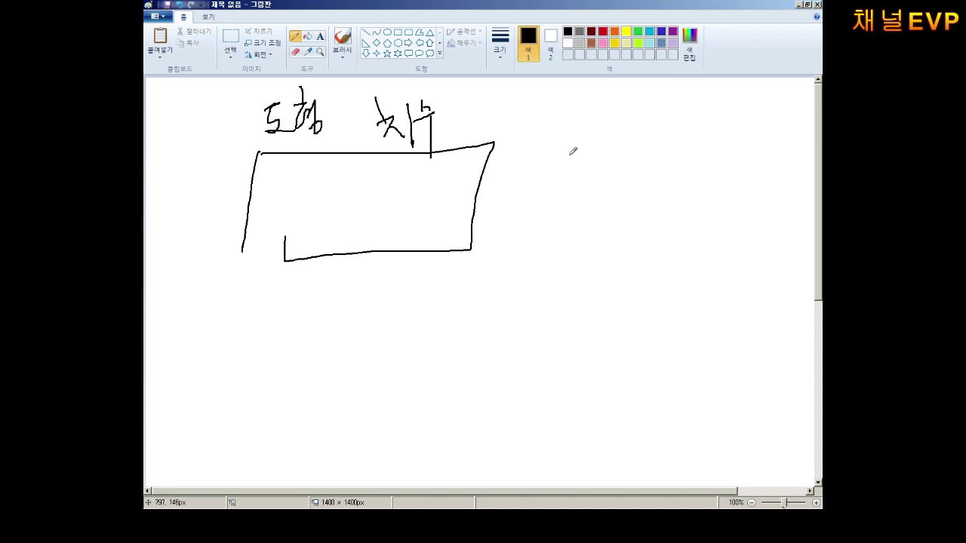
Step: Handwrite a note at the right with a downward arrow, and a Korean word below the box
{"action": "mouse_move", "coordinate": [565, 146]}
{"action": "left_mouse_down"}
{"action": "mouse_move", "coordinate": [562, 187]}
{"action": "mouse_move", "coordinate": [593, 171]}
{"action": "mouse_move", "coordinate": [581, 182]}
{"action": "mouse_move", "coordinate": [604, 183]}
{"action": "mouse_move", "coordinate": [596, 188]}
{"action": "left_mouse_up"}
{"action": "left_click_drag", "start_coordinate": [624, 144], "coordinate": [631, 197]}
{"action": "left_click_drag", "start_coordinate": [621, 202], "coordinate": [641, 200]}
{"action": "left_click_drag", "start_coordinate": [542, 215], "coordinate": [540, 265]}
{"action": "mouse_move", "coordinate": [556, 232]}
{"action": "left_mouse_down"}
{"action": "mouse_move", "coordinate": [545, 302]}
{"action": "mouse_move", "coordinate": [575, 296]}
{"action": "left_mouse_up"}
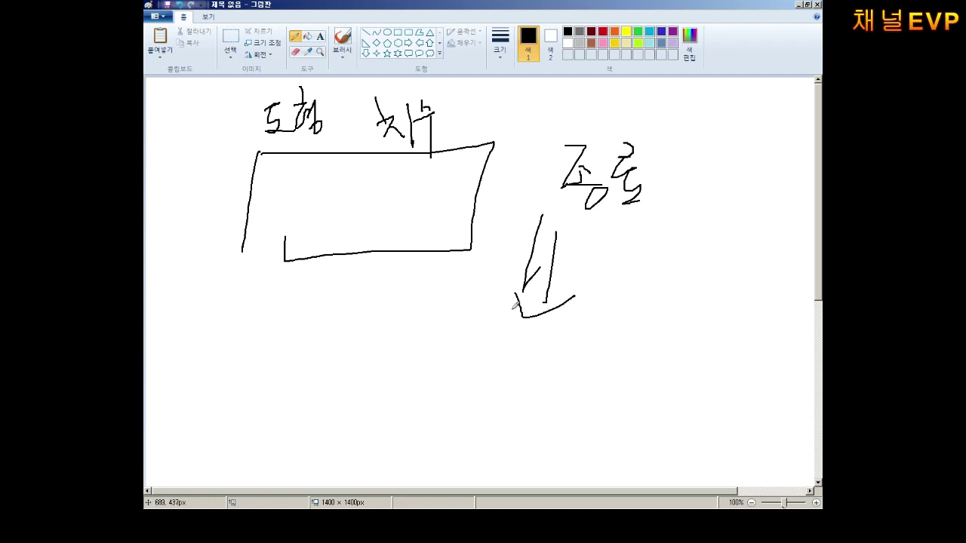
{"action": "left_click_drag", "start_coordinate": [309, 312], "coordinate": [346, 310]}
{"action": "mouse_move", "coordinate": [337, 312]}
{"action": "left_mouse_down"}
{"action": "mouse_move", "coordinate": [337, 323]}
{"action": "mouse_move", "coordinate": [359, 329]}
{"action": "left_mouse_up"}
{"action": "mouse_move", "coordinate": [365, 288]}
{"action": "left_mouse_down"}
{"action": "mouse_move", "coordinate": [366, 338]}
{"action": "mouse_move", "coordinate": [384, 296]}
{"action": "mouse_move", "coordinate": [377, 332]}
{"action": "mouse_move", "coordinate": [398, 332]}
{"action": "mouse_move", "coordinate": [404, 311]}
{"action": "left_mouse_up"}
{"action": "left_click_drag", "start_coordinate": [404, 290], "coordinate": [406, 342]}
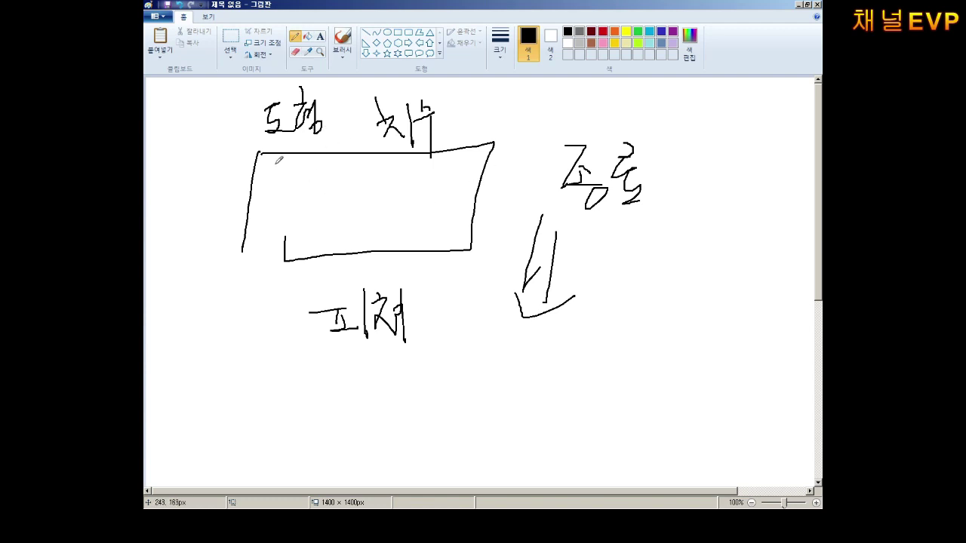
Step: Write X-Y inside the box and circle the box, the right note and the lower word
{"action": "mouse_move", "coordinate": [314, 176]}
{"action": "left_mouse_down"}
{"action": "mouse_move", "coordinate": [297, 214]}
{"action": "mouse_move", "coordinate": [384, 187]}
{"action": "mouse_move", "coordinate": [388, 209]}
{"action": "left_mouse_up"}
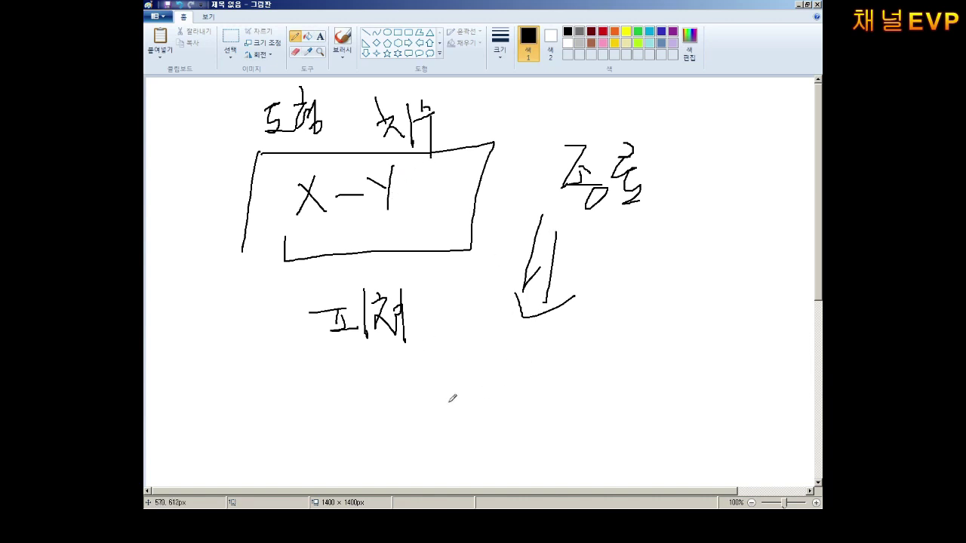
{"action": "mouse_move", "coordinate": [449, 400]}
{"action": "left_mouse_down"}
{"action": "mouse_move", "coordinate": [471, 430]}
{"action": "mouse_move", "coordinate": [498, 420]}
{"action": "mouse_move", "coordinate": [513, 391]}
{"action": "left_mouse_up"}
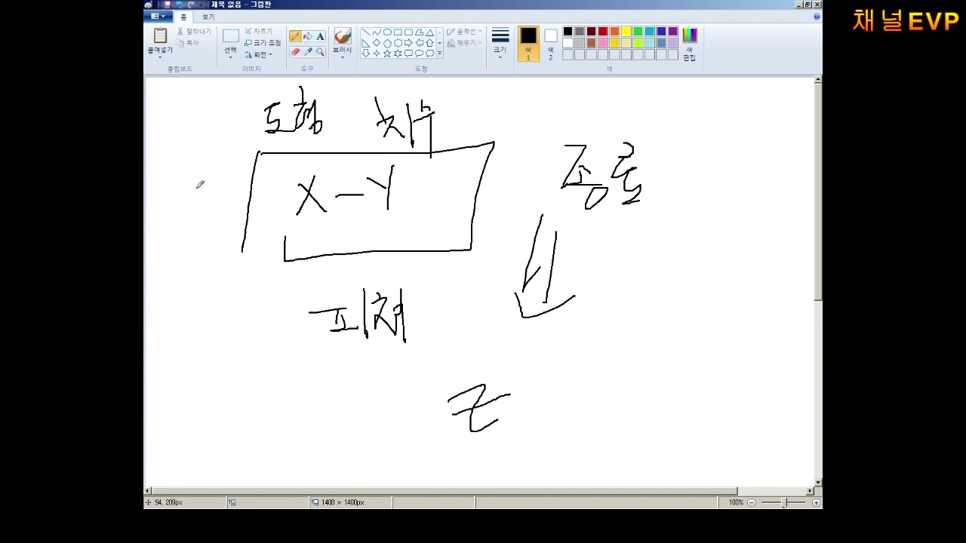
{"action": "mouse_move", "coordinate": [379, 284]}
{"action": "left_mouse_down"}
{"action": "mouse_move", "coordinate": [486, 93]}
{"action": "mouse_move", "coordinate": [427, 266]}
{"action": "left_mouse_up"}
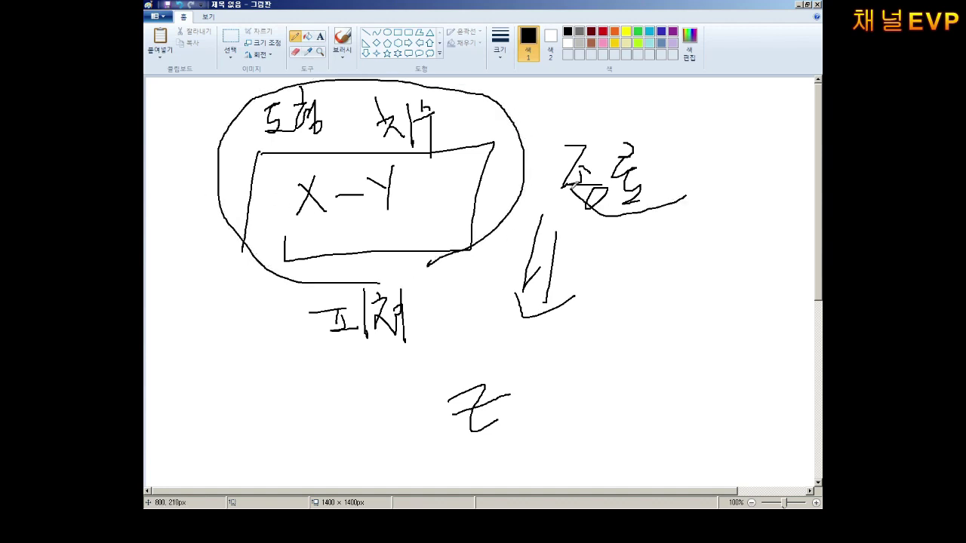
{"action": "mouse_move", "coordinate": [686, 196]}
{"action": "left_mouse_down"}
{"action": "mouse_move", "coordinate": [665, 138]}
{"action": "mouse_move", "coordinate": [684, 198]}
{"action": "left_mouse_up"}
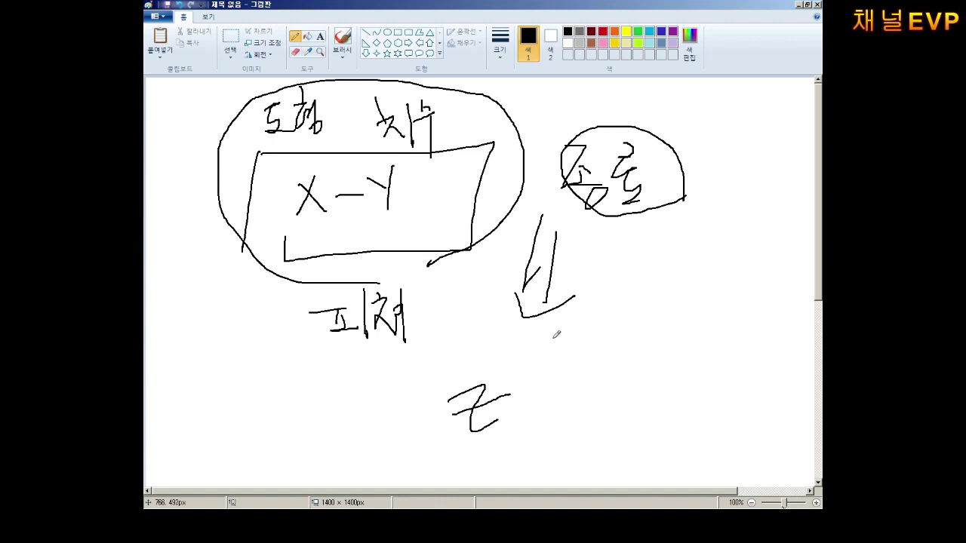
{"action": "mouse_move", "coordinate": [563, 350]}
{"action": "left_mouse_down"}
{"action": "mouse_move", "coordinate": [598, 242]}
{"action": "mouse_move", "coordinate": [589, 368]}
{"action": "left_mouse_up"}
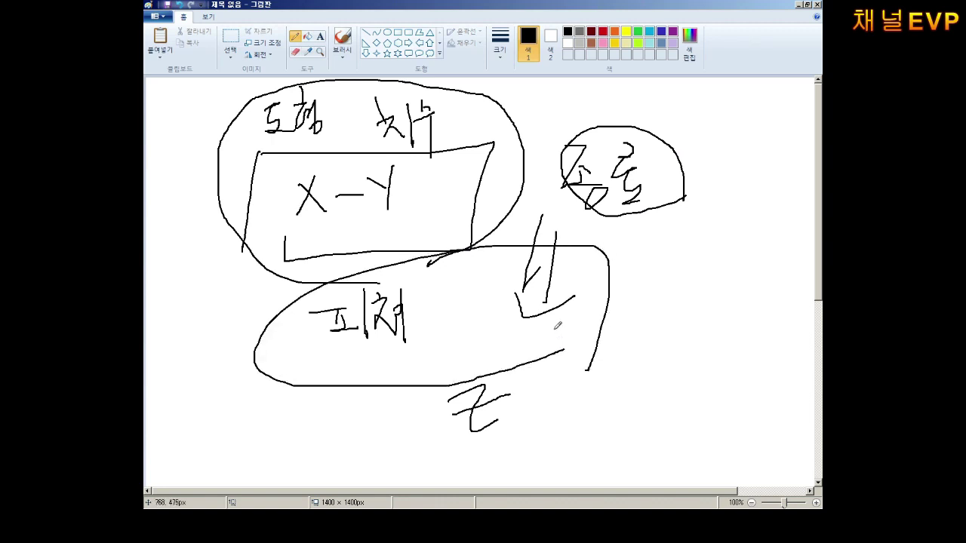
{"action": "mouse_move", "coordinate": [549, 316]}
{"action": "left_mouse_down"}
{"action": "mouse_move", "coordinate": [550, 367]}
{"action": "mouse_move", "coordinate": [568, 378]}
{"action": "mouse_move", "coordinate": [585, 370]}
{"action": "left_mouse_up"}
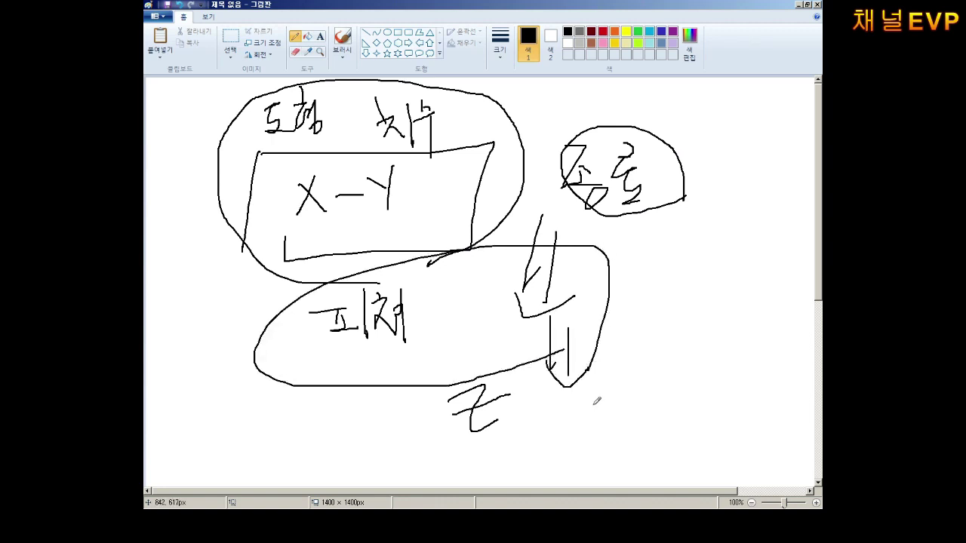
Step: Add an equals sign and a Korean word at the lower right of the diagram
{"action": "left_click_drag", "start_coordinate": [594, 405], "coordinate": [636, 391]}
{"action": "mouse_move", "coordinate": [602, 414]}
{"action": "left_mouse_down"}
{"action": "mouse_move", "coordinate": [642, 393]}
{"action": "mouse_move", "coordinate": [641, 421]}
{"action": "left_mouse_up"}
{"action": "mouse_move", "coordinate": [686, 344]}
{"action": "left_mouse_down"}
{"action": "mouse_move", "coordinate": [677, 383]}
{"action": "mouse_move", "coordinate": [703, 360]}
{"action": "left_mouse_up"}
{"action": "mouse_move", "coordinate": [700, 333]}
{"action": "left_mouse_down"}
{"action": "mouse_move", "coordinate": [703, 354]}
{"action": "mouse_move", "coordinate": [722, 344]}
{"action": "mouse_move", "coordinate": [718, 368]}
{"action": "mouse_move", "coordinate": [736, 369]}
{"action": "mouse_move", "coordinate": [720, 370]}
{"action": "mouse_move", "coordinate": [756, 336]}
{"action": "left_mouse_up"}
{"action": "mouse_move", "coordinate": [750, 327]}
{"action": "left_mouse_down"}
{"action": "mouse_move", "coordinate": [755, 383]}
{"action": "mouse_move", "coordinate": [758, 376]}
{"action": "left_mouse_up"}
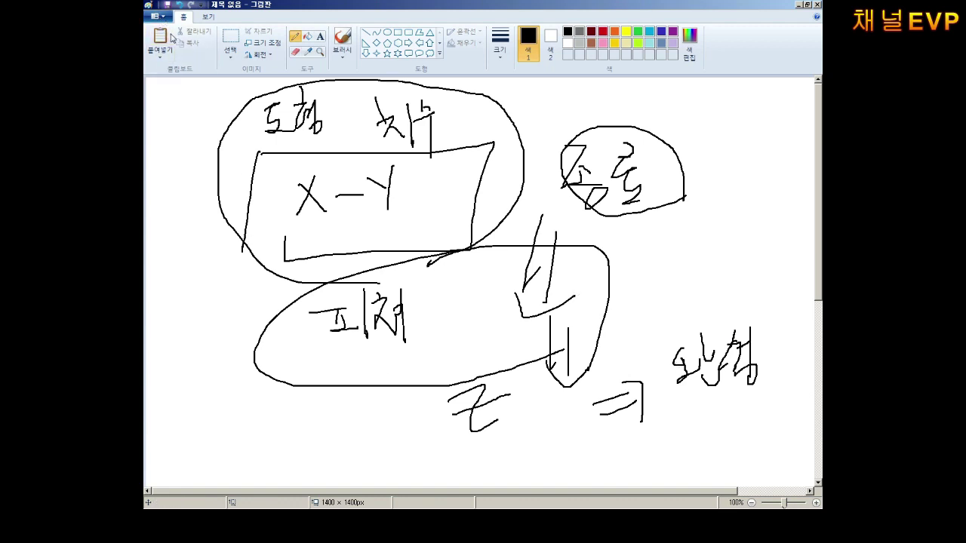
{"action": "key", "text": "alt+F4"}
Step: Discard the diagram and handwrite X-Y, X-Y, Y-Z and X-Z down the canvas
{"action": "left_click", "coordinate": [490, 264]}
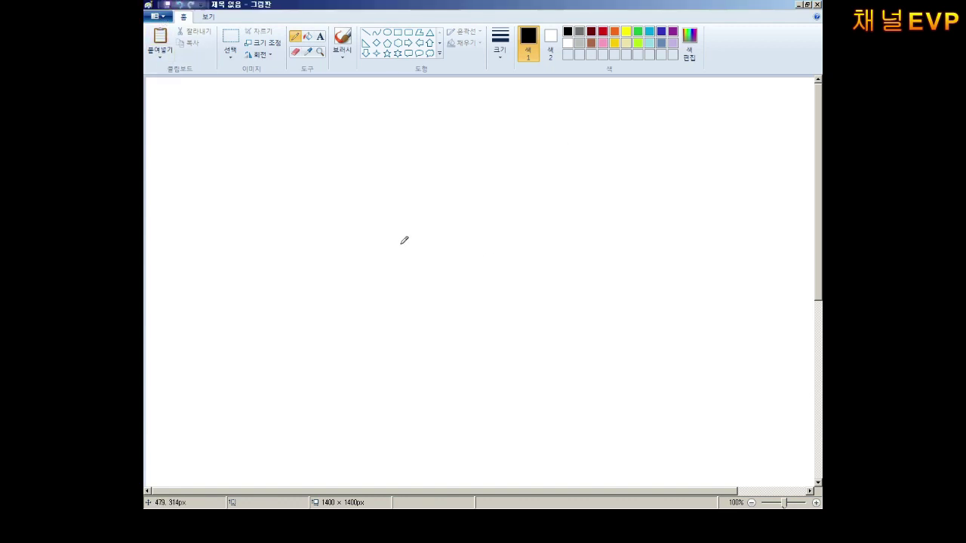
{"action": "left_click_drag", "start_coordinate": [329, 101], "coordinate": [277, 140]}
{"action": "mouse_move", "coordinate": [292, 108]}
{"action": "left_mouse_down"}
{"action": "mouse_move", "coordinate": [315, 140]}
{"action": "mouse_move", "coordinate": [418, 114]}
{"action": "mouse_move", "coordinate": [409, 161]}
{"action": "left_mouse_up"}
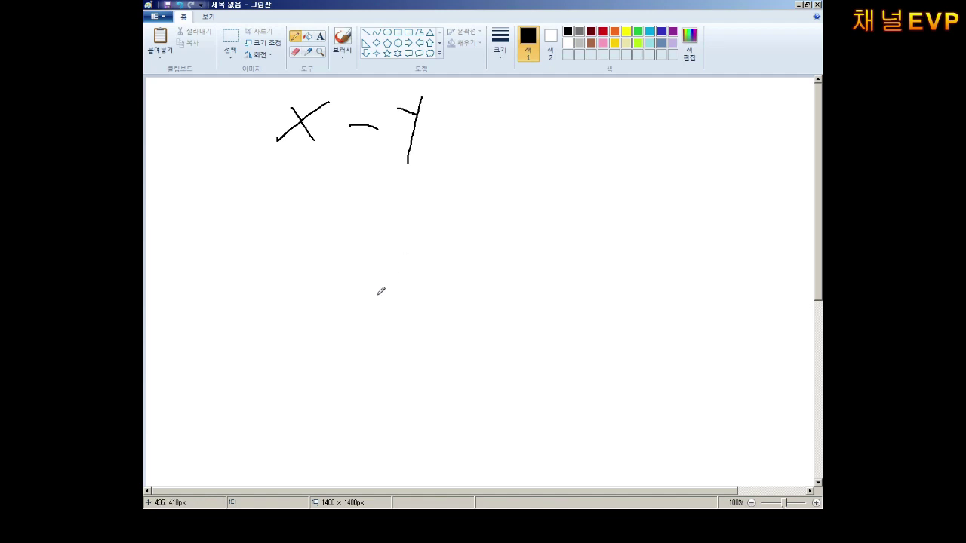
{"action": "left_click_drag", "start_coordinate": [311, 234], "coordinate": [263, 263]}
{"action": "mouse_move", "coordinate": [269, 225]}
{"action": "left_mouse_down"}
{"action": "mouse_move", "coordinate": [292, 256]}
{"action": "mouse_move", "coordinate": [377, 237]}
{"action": "mouse_move", "coordinate": [364, 275]}
{"action": "left_mouse_up"}
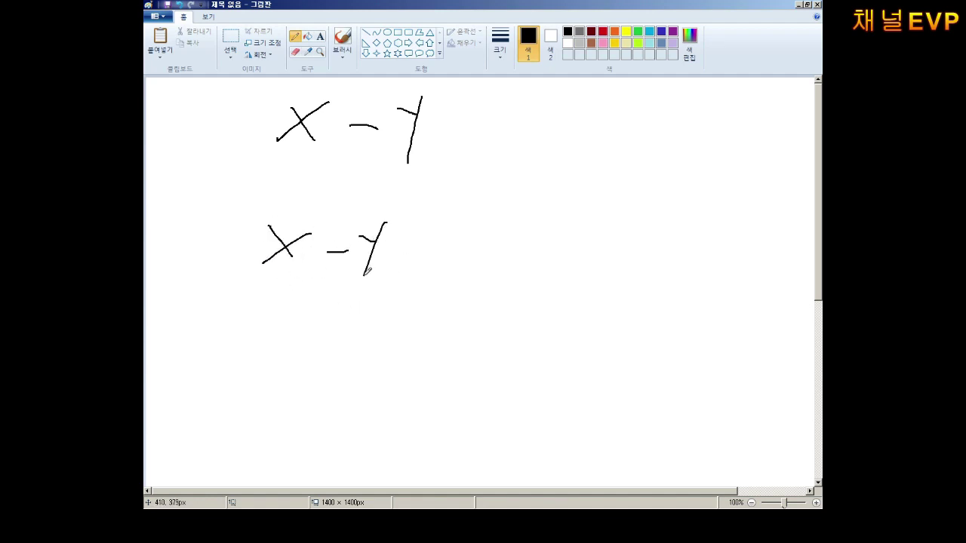
{"action": "mouse_move", "coordinate": [283, 298]}
{"action": "left_mouse_down"}
{"action": "mouse_move", "coordinate": [306, 310]}
{"action": "mouse_move", "coordinate": [295, 348]}
{"action": "left_mouse_up"}
{"action": "mouse_move", "coordinate": [327, 304]}
{"action": "left_mouse_down"}
{"action": "mouse_move", "coordinate": [346, 303]}
{"action": "mouse_move", "coordinate": [391, 333]}
{"action": "mouse_move", "coordinate": [404, 311]}
{"action": "left_mouse_up"}
{"action": "left_click_drag", "start_coordinate": [325, 371], "coordinate": [288, 411]}
{"action": "mouse_move", "coordinate": [293, 372]}
{"action": "left_mouse_down"}
{"action": "mouse_move", "coordinate": [320, 421]}
{"action": "mouse_move", "coordinate": [356, 403]}
{"action": "mouse_move", "coordinate": [413, 419]}
{"action": "left_mouse_up"}
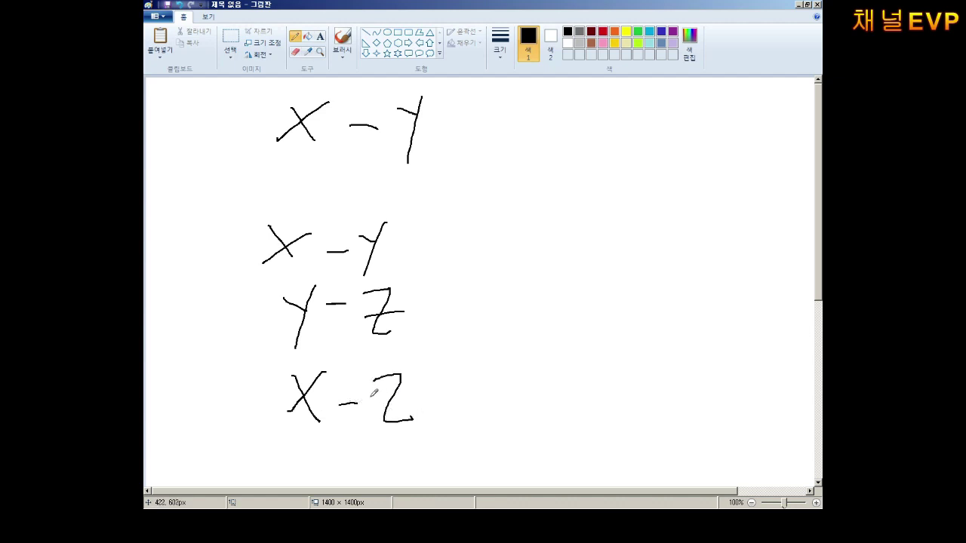
{"action": "left_click_drag", "start_coordinate": [372, 394], "coordinate": [411, 392]}
Step: Label the second X-Y as 평면 and Y-Z as 우측면
{"action": "mouse_move", "coordinate": [431, 217]}
{"action": "left_mouse_down"}
{"action": "mouse_move", "coordinate": [454, 215]}
{"action": "mouse_move", "coordinate": [443, 229]}
{"action": "mouse_move", "coordinate": [452, 229]}
{"action": "left_mouse_up"}
{"action": "mouse_move", "coordinate": [435, 230]}
{"action": "left_mouse_down"}
{"action": "mouse_move", "coordinate": [470, 218]}
{"action": "mouse_move", "coordinate": [471, 226]}
{"action": "left_mouse_up"}
{"action": "mouse_move", "coordinate": [473, 214]}
{"action": "left_mouse_down"}
{"action": "mouse_move", "coordinate": [468, 251]}
{"action": "mouse_move", "coordinate": [500, 247]}
{"action": "mouse_move", "coordinate": [512, 226]}
{"action": "mouse_move", "coordinate": [513, 249]}
{"action": "mouse_move", "coordinate": [526, 258]}
{"action": "left_mouse_up"}
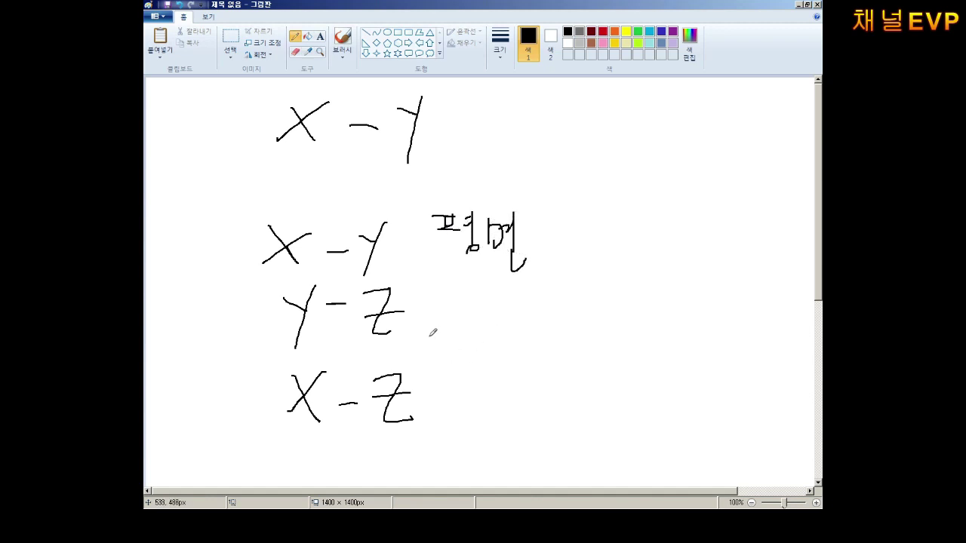
{"action": "mouse_move", "coordinate": [455, 295]}
{"action": "left_mouse_down"}
{"action": "mouse_move", "coordinate": [489, 307]}
{"action": "mouse_move", "coordinate": [479, 328]}
{"action": "left_mouse_up"}
{"action": "mouse_move", "coordinate": [498, 286]}
{"action": "left_mouse_down"}
{"action": "mouse_move", "coordinate": [515, 293]}
{"action": "mouse_move", "coordinate": [501, 310]}
{"action": "mouse_move", "coordinate": [520, 310]}
{"action": "mouse_move", "coordinate": [519, 332]}
{"action": "left_mouse_up"}
{"action": "mouse_move", "coordinate": [527, 299]}
{"action": "left_mouse_down"}
{"action": "mouse_move", "coordinate": [528, 315]}
{"action": "mouse_move", "coordinate": [536, 314]}
{"action": "left_mouse_up"}
{"action": "left_click_drag", "start_coordinate": [542, 287], "coordinate": [550, 318]}
{"action": "left_click_drag", "start_coordinate": [548, 319], "coordinate": [558, 315]}
Step: Label X-Z as 정면 to complete the plane list
{"action": "mouse_move", "coordinate": [477, 384]}
{"action": "left_mouse_down"}
{"action": "mouse_move", "coordinate": [501, 376]}
{"action": "mouse_move", "coordinate": [480, 409]}
{"action": "left_mouse_up"}
{"action": "left_click_drag", "start_coordinate": [497, 391], "coordinate": [523, 400]}
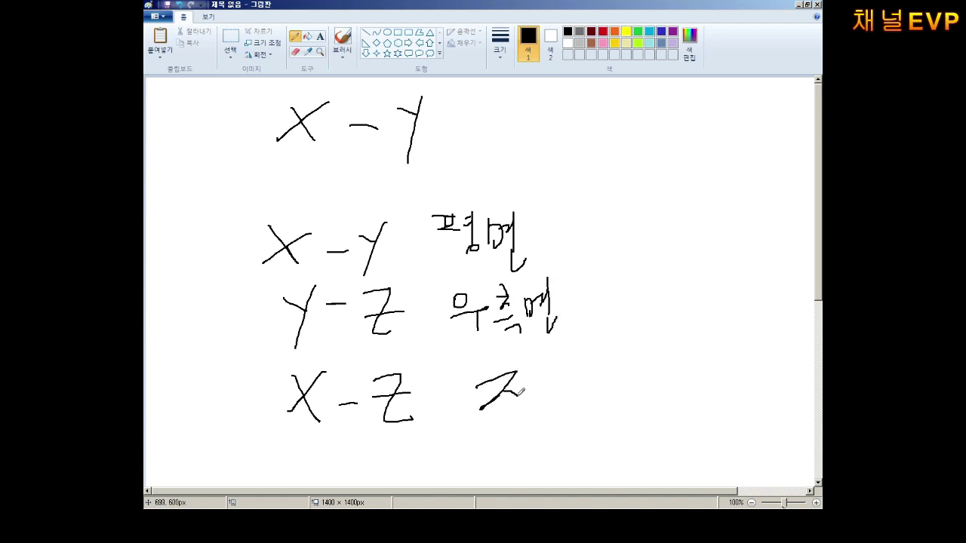
{"action": "mouse_move", "coordinate": [533, 349]}
{"action": "left_mouse_down"}
{"action": "mouse_move", "coordinate": [534, 398]}
{"action": "mouse_move", "coordinate": [558, 399]}
{"action": "mouse_move", "coordinate": [572, 378]}
{"action": "mouse_move", "coordinate": [582, 386]}
{"action": "left_mouse_up"}
{"action": "mouse_move", "coordinate": [580, 383]}
{"action": "left_mouse_down"}
{"action": "mouse_move", "coordinate": [579, 355]}
{"action": "mouse_move", "coordinate": [582, 411]}
{"action": "left_mouse_up"}
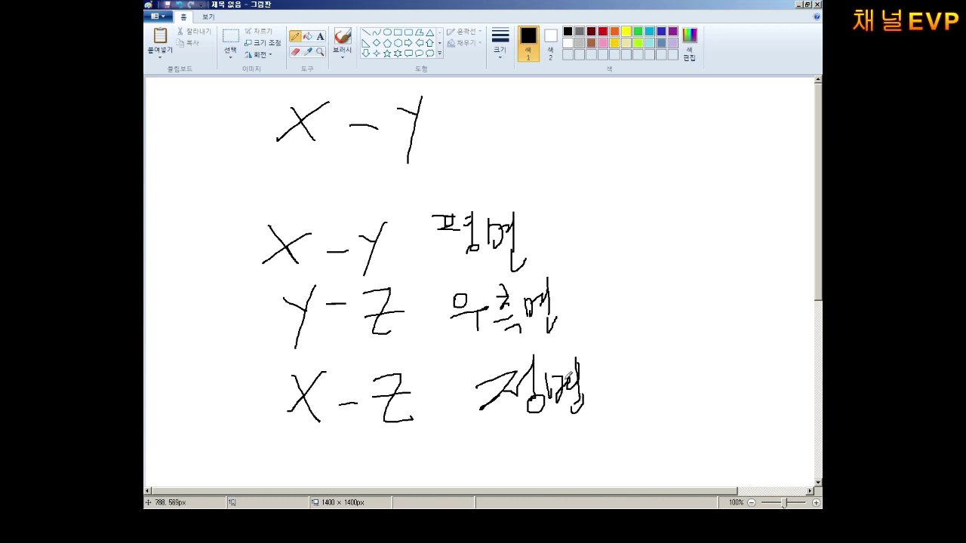
{"action": "left_click_drag", "start_coordinate": [565, 375], "coordinate": [579, 368]}
{"action": "left_click_drag", "start_coordinate": [549, 397], "coordinate": [571, 404]}
{"action": "double_click", "coordinate": [164, 18]}
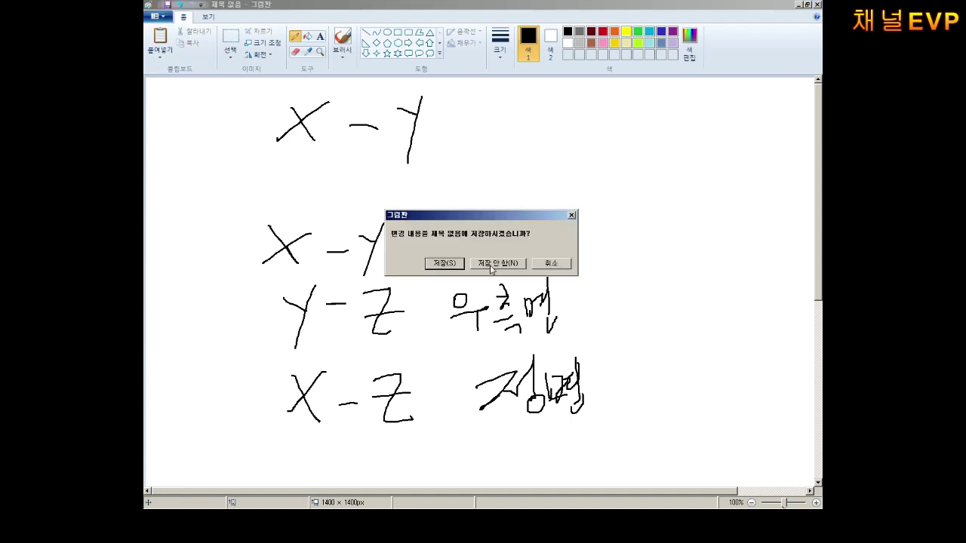
Step: Discard the old drawing and sketch a black parallelogram plane
{"action": "left_click", "coordinate": [492, 264]}
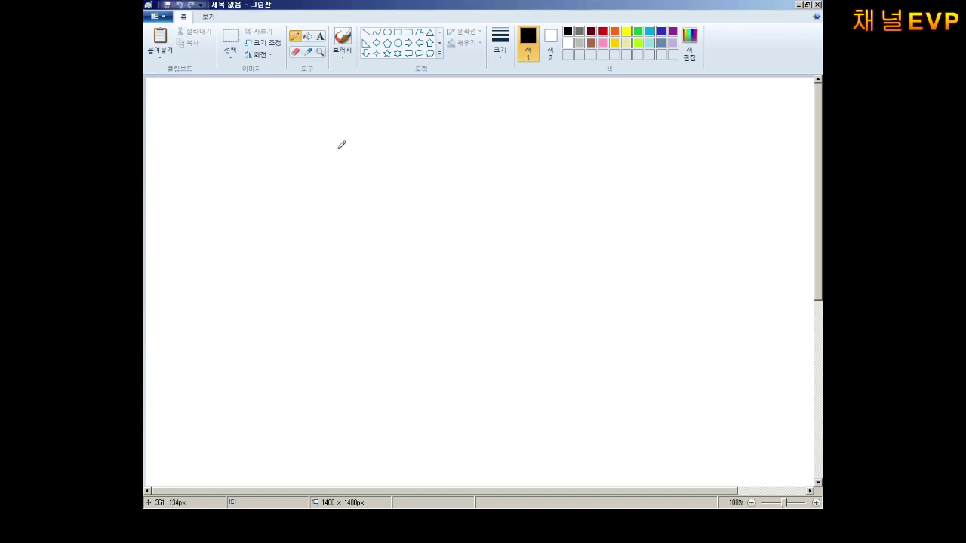
{"action": "mouse_move", "coordinate": [338, 148]}
{"action": "left_mouse_down"}
{"action": "mouse_move", "coordinate": [268, 234]}
{"action": "mouse_move", "coordinate": [465, 241]}
{"action": "left_mouse_up"}
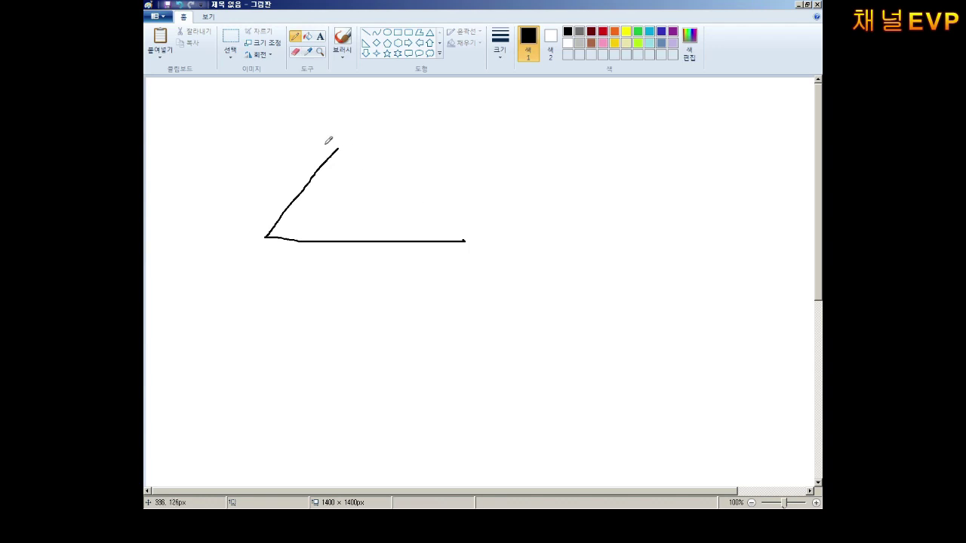
{"action": "mouse_move", "coordinate": [328, 149]}
{"action": "left_mouse_down"}
{"action": "mouse_move", "coordinate": [535, 134]}
{"action": "mouse_move", "coordinate": [466, 245]}
{"action": "left_mouse_up"}
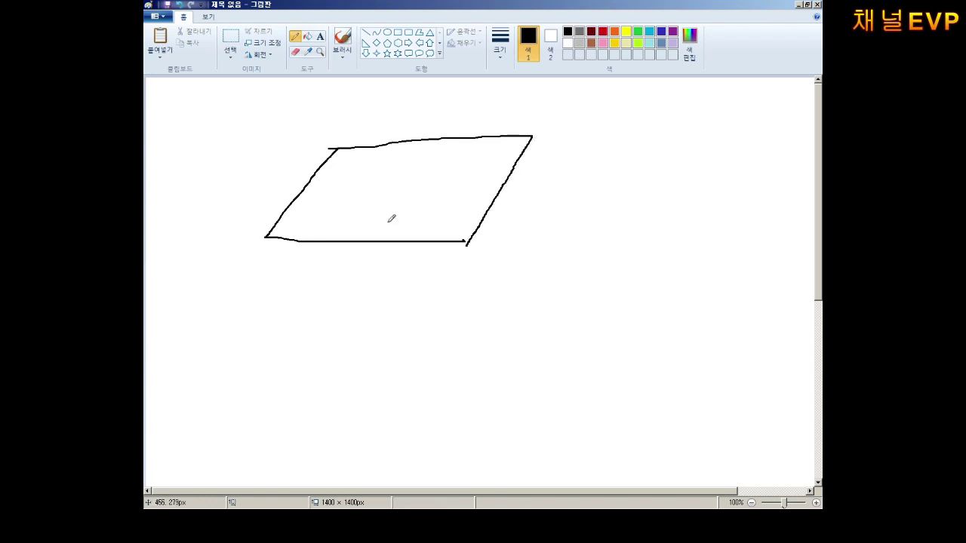
Step: Draw a red L-shaped profile on the plane and an indigo viewing mark above it
{"action": "left_click", "coordinate": [603, 32]}
{"action": "mouse_move", "coordinate": [355, 159]}
{"action": "left_mouse_down"}
{"action": "mouse_move", "coordinate": [340, 195]}
{"action": "mouse_move", "coordinate": [370, 158]}
{"action": "mouse_move", "coordinate": [386, 158]}
{"action": "left_mouse_up"}
{"action": "mouse_move", "coordinate": [378, 161]}
{"action": "left_mouse_down"}
{"action": "mouse_move", "coordinate": [375, 189]}
{"action": "mouse_move", "coordinate": [431, 190]}
{"action": "mouse_move", "coordinate": [426, 206]}
{"action": "mouse_move", "coordinate": [340, 209]}
{"action": "mouse_move", "coordinate": [345, 177]}
{"action": "left_mouse_up"}
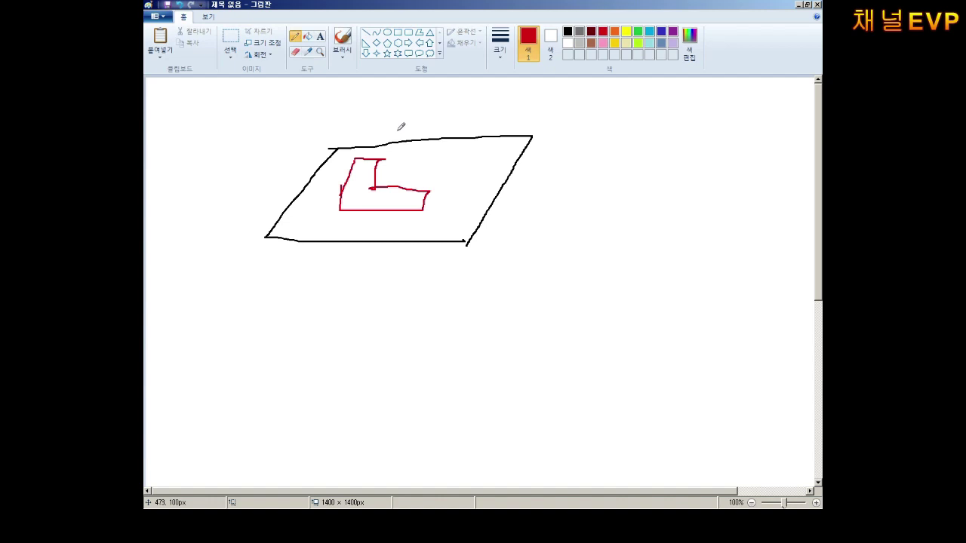
{"action": "left_click", "coordinate": [661, 33]}
{"action": "mouse_move", "coordinate": [367, 117]}
{"action": "left_mouse_down"}
{"action": "mouse_move", "coordinate": [412, 83]}
{"action": "mouse_move", "coordinate": [435, 107]}
{"action": "mouse_move", "coordinate": [424, 99]}
{"action": "mouse_move", "coordinate": [368, 118]}
{"action": "mouse_move", "coordinate": [394, 117]}
{"action": "left_mouse_up"}
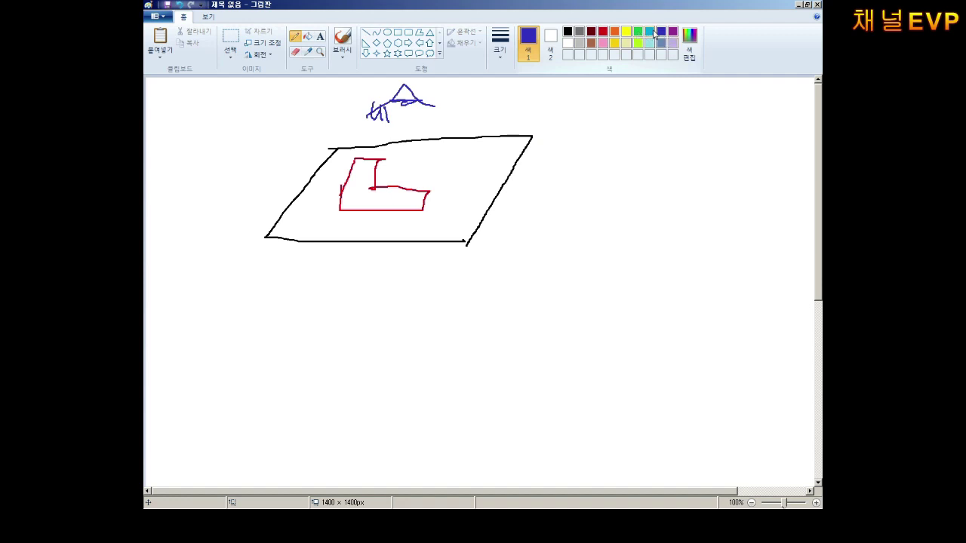
Step: Add indigo viewing marks to the right of and below the plane, pointing toward it
{"action": "mouse_move", "coordinate": [602, 98]}
{"action": "left_mouse_down"}
{"action": "mouse_move", "coordinate": [588, 160]}
{"action": "mouse_move", "coordinate": [605, 123]}
{"action": "mouse_move", "coordinate": [593, 155]}
{"action": "mouse_move", "coordinate": [602, 103]}
{"action": "mouse_move", "coordinate": [573, 106]}
{"action": "mouse_move", "coordinate": [605, 100]}
{"action": "mouse_move", "coordinate": [581, 129]}
{"action": "mouse_move", "coordinate": [507, 169]}
{"action": "mouse_move", "coordinate": [546, 188]}
{"action": "left_mouse_up"}
{"action": "left_click_drag", "start_coordinate": [285, 246], "coordinate": [323, 293]}
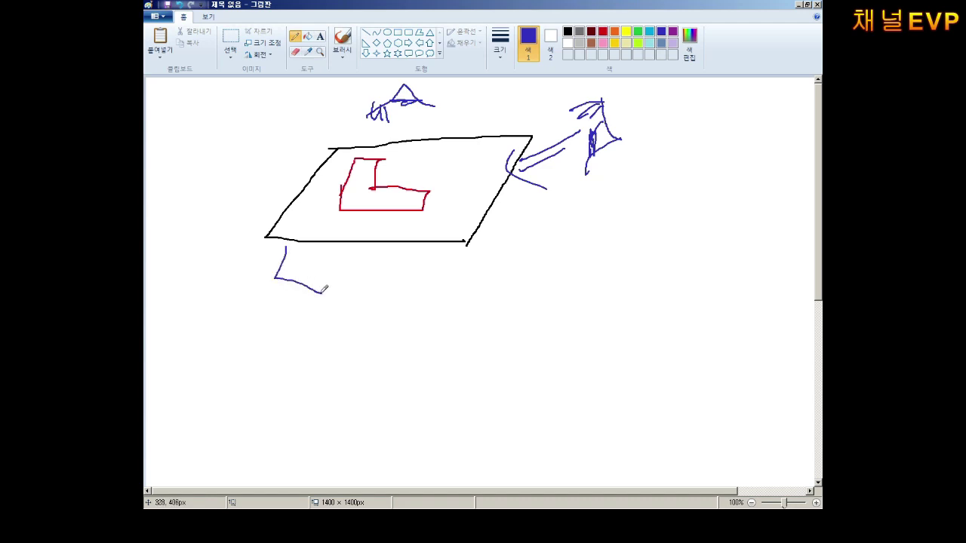
{"action": "left_click_drag", "start_coordinate": [288, 257], "coordinate": [302, 286]}
{"action": "left_click_drag", "start_coordinate": [284, 245], "coordinate": [307, 252]}
{"action": "mouse_move", "coordinate": [319, 250]}
{"action": "left_mouse_down"}
{"action": "mouse_move", "coordinate": [339, 218]}
{"action": "mouse_move", "coordinate": [346, 251]}
{"action": "left_mouse_up"}
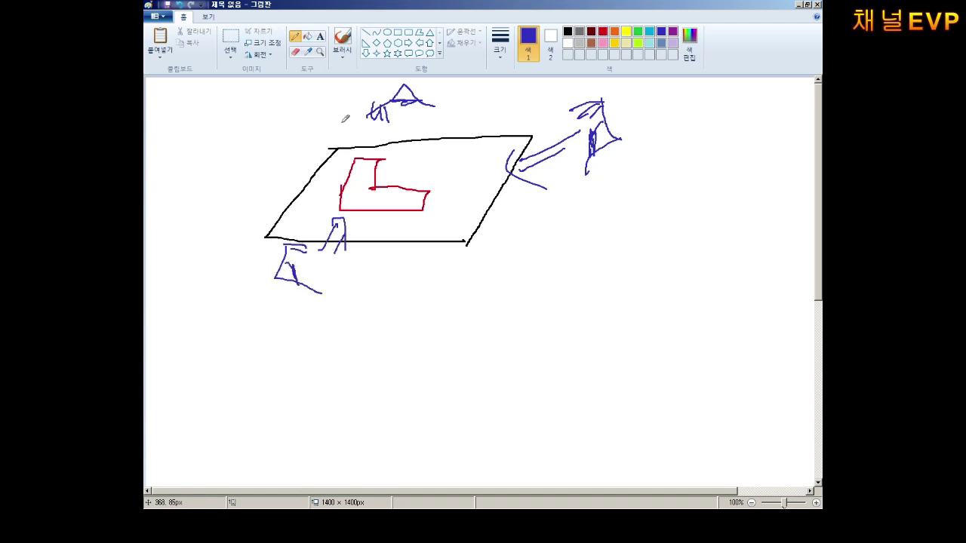
Step: Circle the top viewing mark and loop around the whole sketch
{"action": "mouse_move", "coordinate": [436, 116]}
{"action": "left_mouse_down"}
{"action": "mouse_move", "coordinate": [408, 129]}
{"action": "mouse_move", "coordinate": [381, 89]}
{"action": "mouse_move", "coordinate": [451, 88]}
{"action": "mouse_move", "coordinate": [424, 129]}
{"action": "left_mouse_up"}
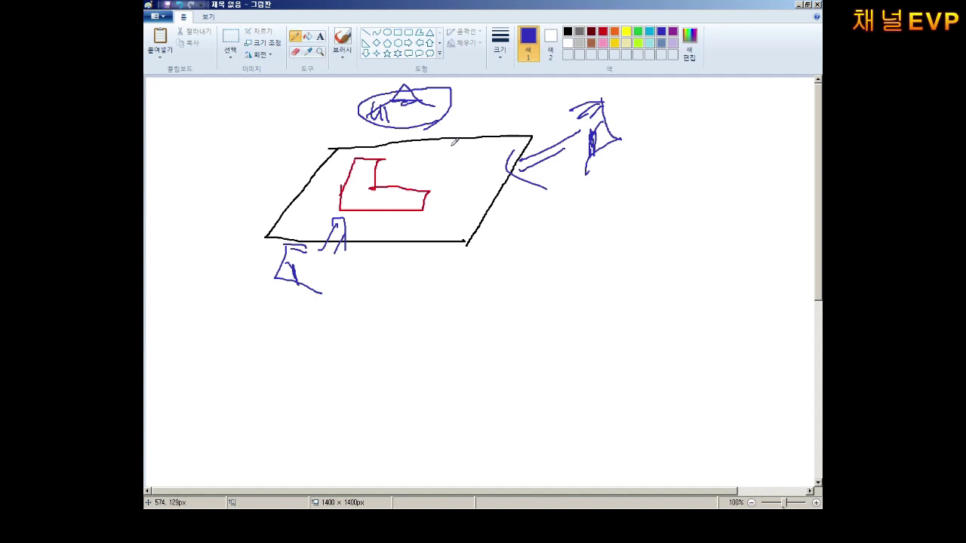
{"action": "mouse_move", "coordinate": [455, 288]}
{"action": "left_mouse_down"}
{"action": "mouse_move", "coordinate": [464, 81]}
{"action": "mouse_move", "coordinate": [426, 283]}
{"action": "left_mouse_up"}
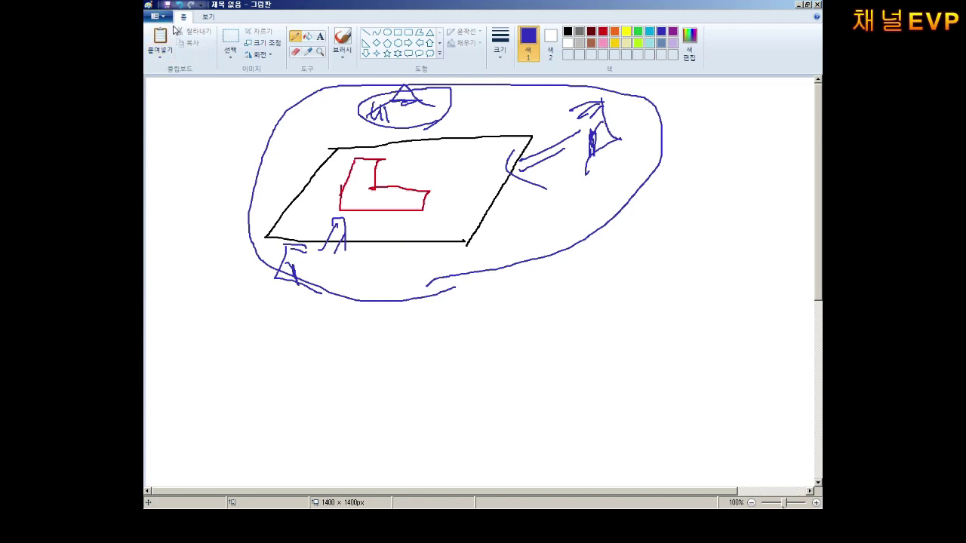
{"action": "key", "text": "ctrl+n"}
Step: Discard the plane sketch and draw a black X-Y-Z axis triad with labelled arrows
{"action": "left_click", "coordinate": [490, 265]}
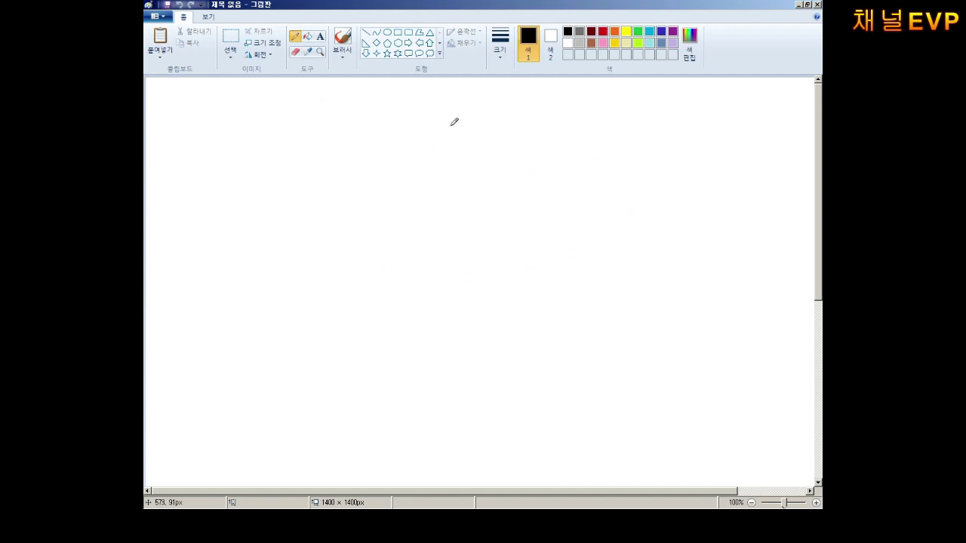
{"action": "mouse_move", "coordinate": [446, 119]}
{"action": "left_mouse_down"}
{"action": "mouse_move", "coordinate": [440, 129]}
{"action": "mouse_move", "coordinate": [476, 145]}
{"action": "mouse_move", "coordinate": [446, 119]}
{"action": "mouse_move", "coordinate": [449, 238]}
{"action": "mouse_move", "coordinate": [335, 320]}
{"action": "mouse_move", "coordinate": [360, 306]}
{"action": "mouse_move", "coordinate": [373, 316]}
{"action": "left_mouse_up"}
{"action": "mouse_move", "coordinate": [452, 246]}
{"action": "left_mouse_down"}
{"action": "mouse_move", "coordinate": [537, 291]}
{"action": "mouse_move", "coordinate": [544, 278]}
{"action": "mouse_move", "coordinate": [576, 321]}
{"action": "mouse_move", "coordinate": [553, 282]}
{"action": "left_mouse_up"}
{"action": "mouse_move", "coordinate": [478, 106]}
{"action": "left_mouse_down"}
{"action": "mouse_move", "coordinate": [509, 146]}
{"action": "mouse_move", "coordinate": [518, 119]}
{"action": "left_mouse_up"}
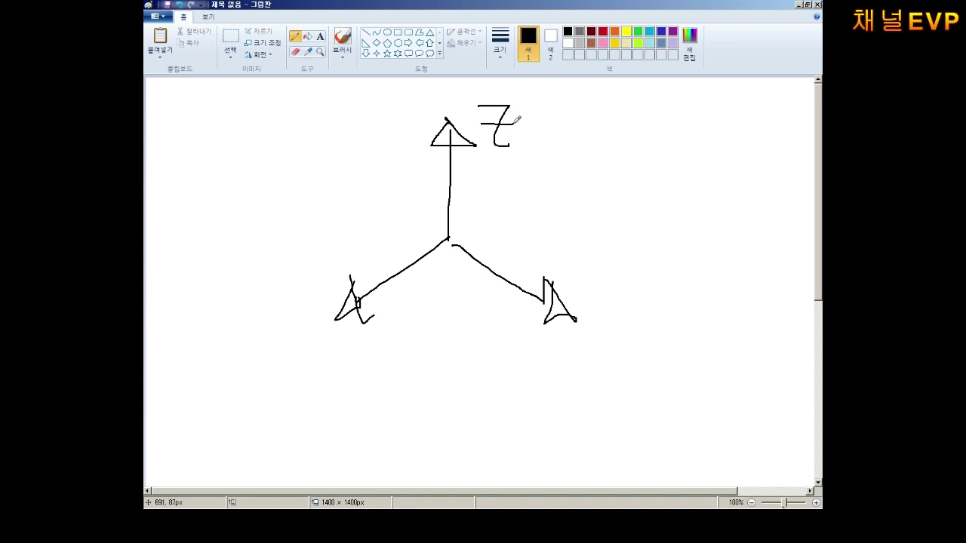
{"action": "mouse_move", "coordinate": [611, 313]}
{"action": "left_mouse_down"}
{"action": "mouse_move", "coordinate": [588, 353]}
{"action": "mouse_move", "coordinate": [608, 349]}
{"action": "left_mouse_up"}
{"action": "left_click_drag", "start_coordinate": [366, 320], "coordinate": [391, 336]}
{"action": "left_click_drag", "start_coordinate": [394, 314], "coordinate": [378, 387]}
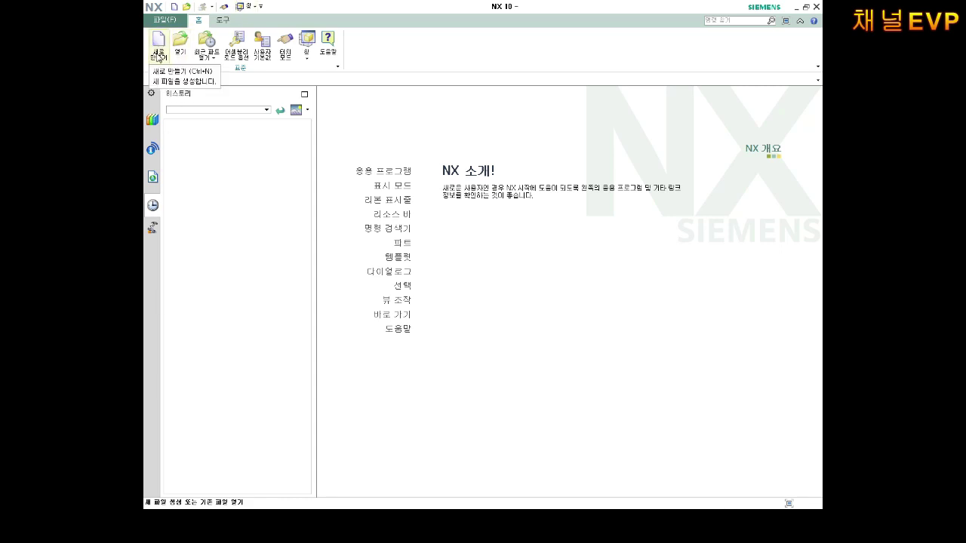
Step: Start a new NX file and browse the Drawing through Line Designer template tabs
{"action": "left_click", "coordinate": [159, 56]}
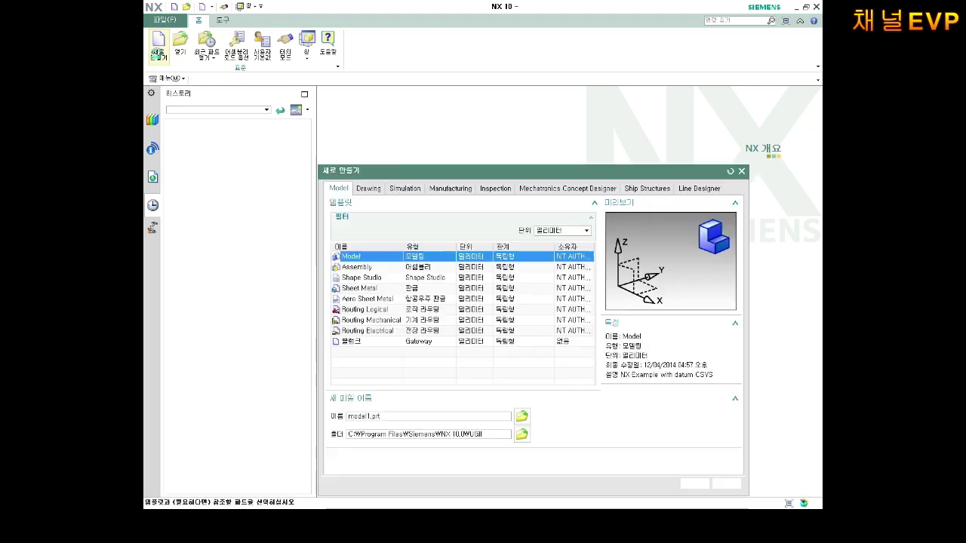
{"action": "left_click_drag", "start_coordinate": [442, 173], "coordinate": [382, 61]}
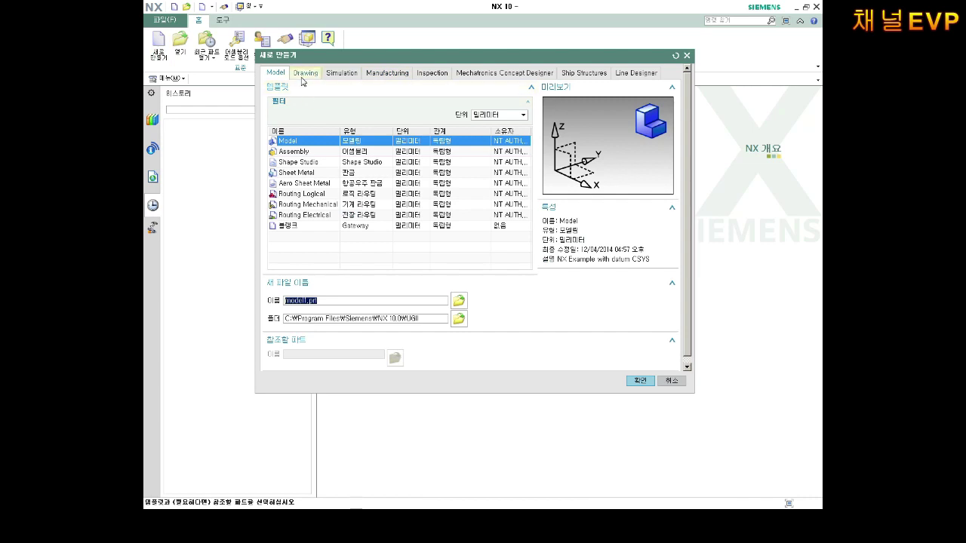
{"action": "left_click", "coordinate": [306, 75]}
{"action": "left_click", "coordinate": [340, 73]}
{"action": "left_click", "coordinate": [386, 73]}
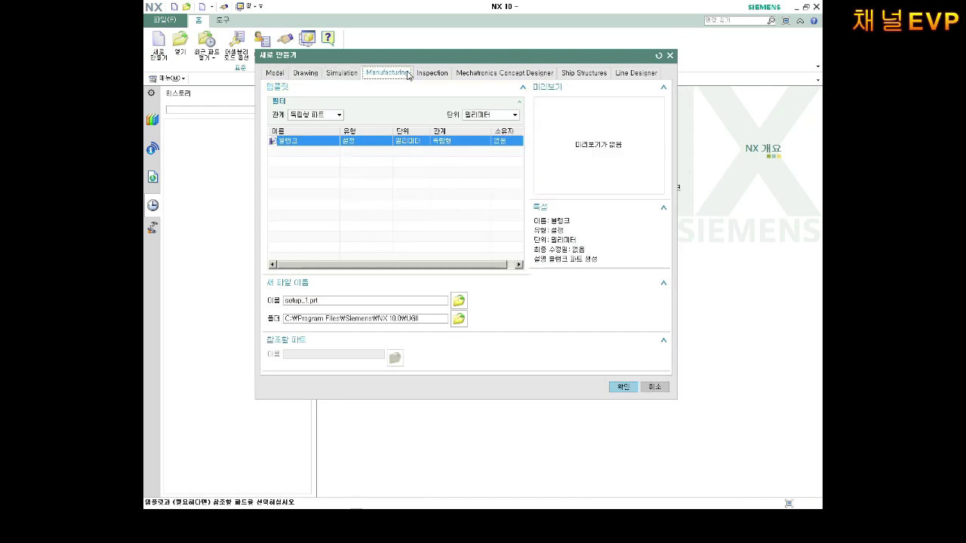
{"action": "left_click", "coordinate": [422, 75]}
{"action": "left_click", "coordinate": [475, 76]}
{"action": "left_click", "coordinate": [576, 75]}
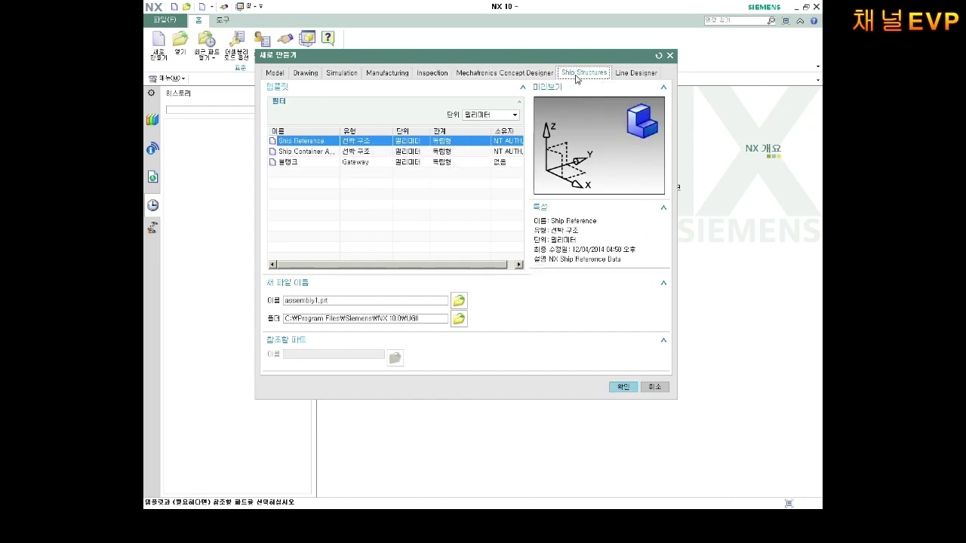
{"action": "left_click", "coordinate": [628, 75]}
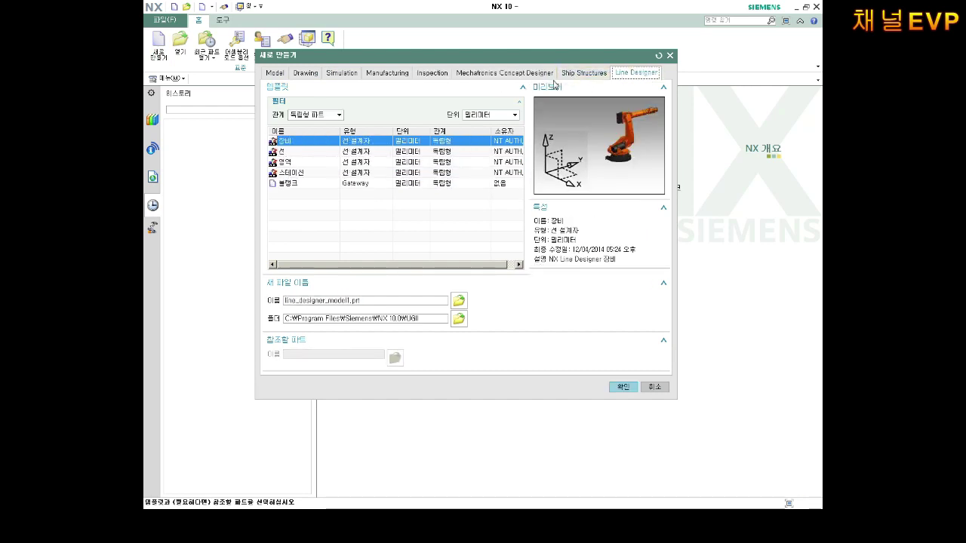
{"action": "left_click", "coordinate": [563, 75]}
Step: Cycle back through the template tabs and settle on the millimetre Model template
{"action": "left_click", "coordinate": [539, 75]}
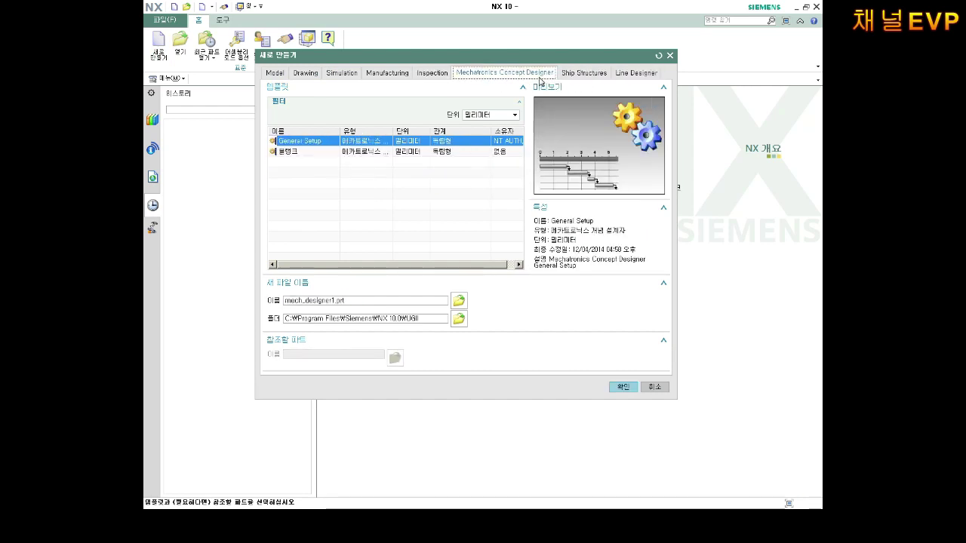
{"action": "left_click", "coordinate": [433, 74]}
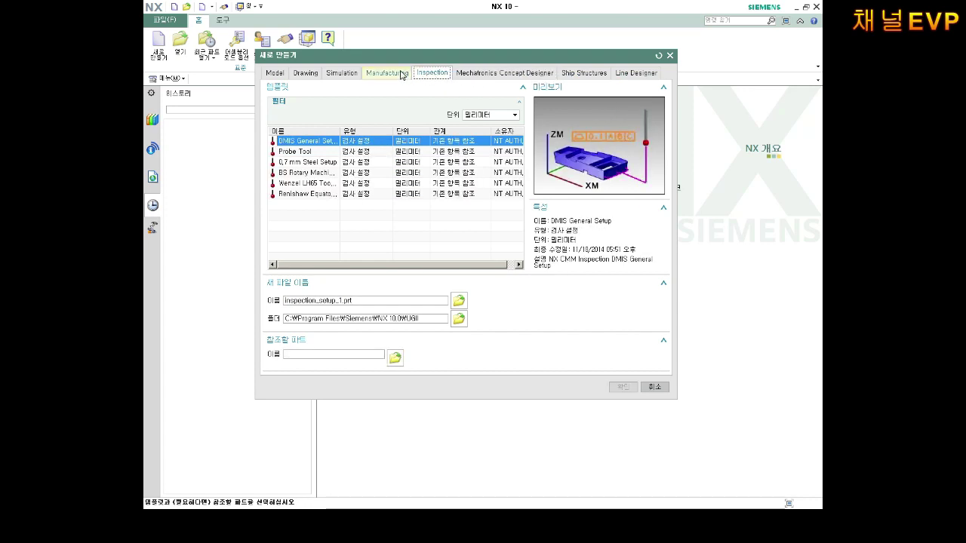
{"action": "left_click", "coordinate": [400, 74]}
{"action": "left_click", "coordinate": [351, 75]}
{"action": "left_click", "coordinate": [303, 75]}
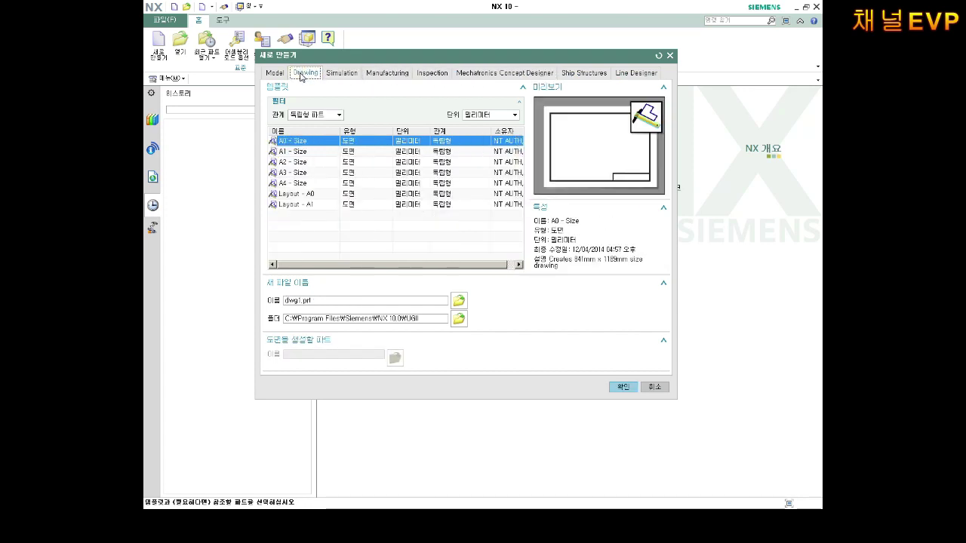
{"action": "left_click", "coordinate": [287, 73]}
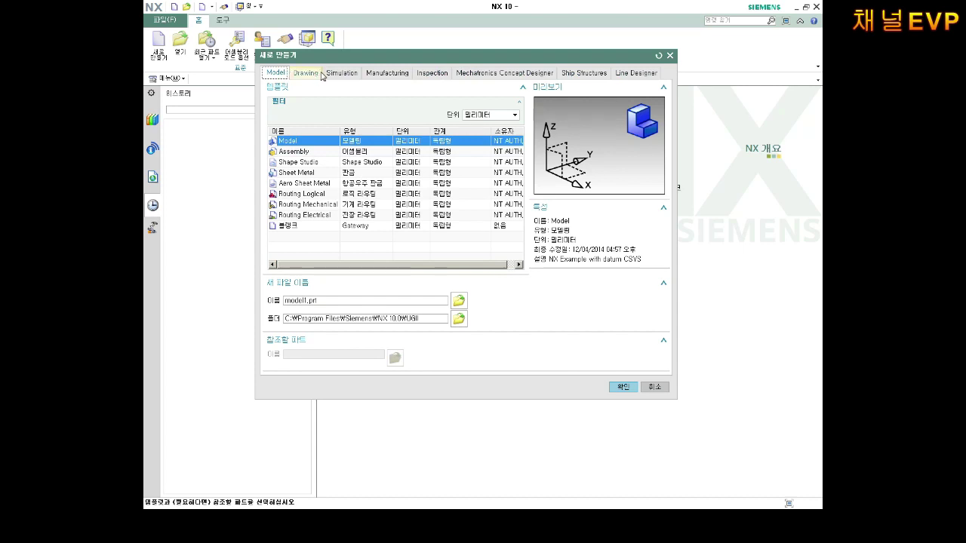
{"action": "left_click", "coordinate": [316, 76]}
{"action": "left_click", "coordinate": [344, 75]}
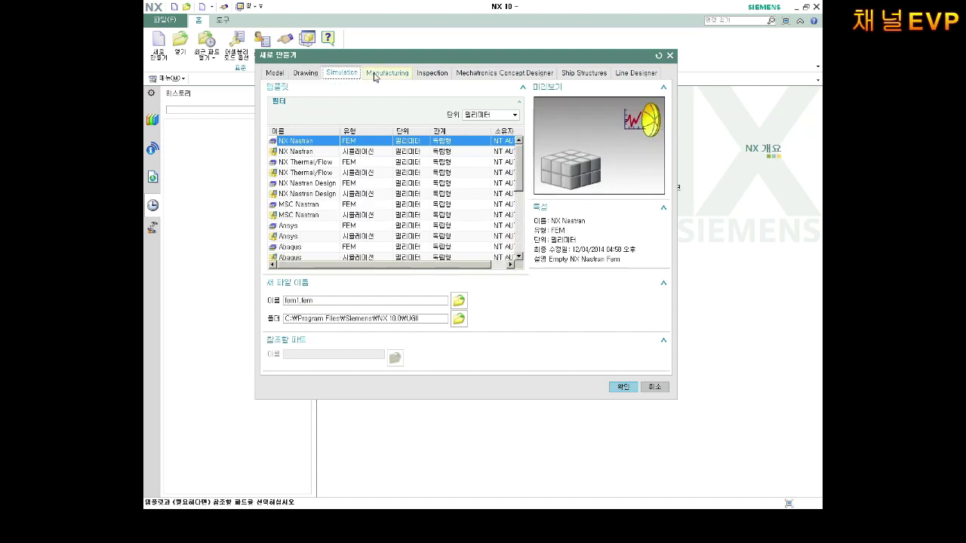
{"action": "left_click", "coordinate": [375, 73]}
{"action": "left_click", "coordinate": [431, 74]}
{"action": "left_click", "coordinate": [494, 73]}
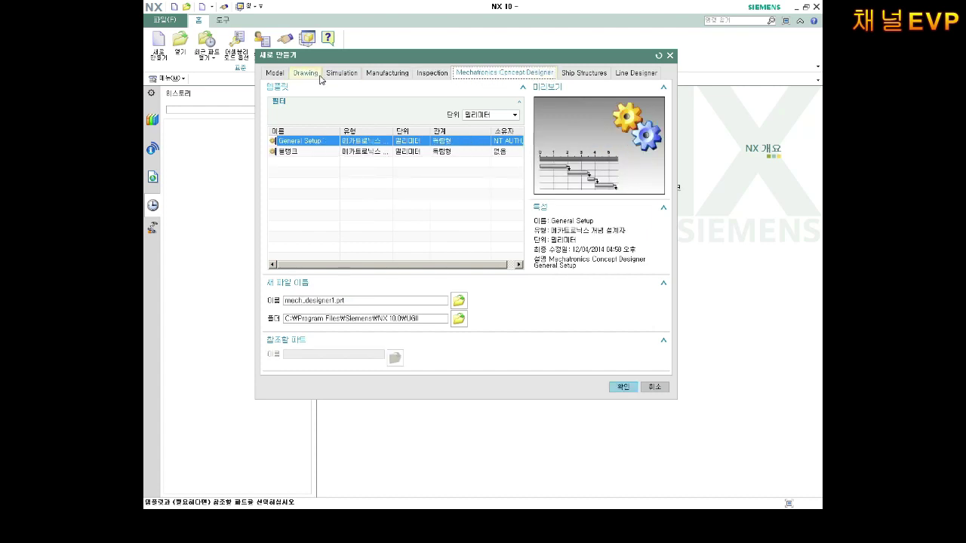
{"action": "left_click", "coordinate": [274, 76]}
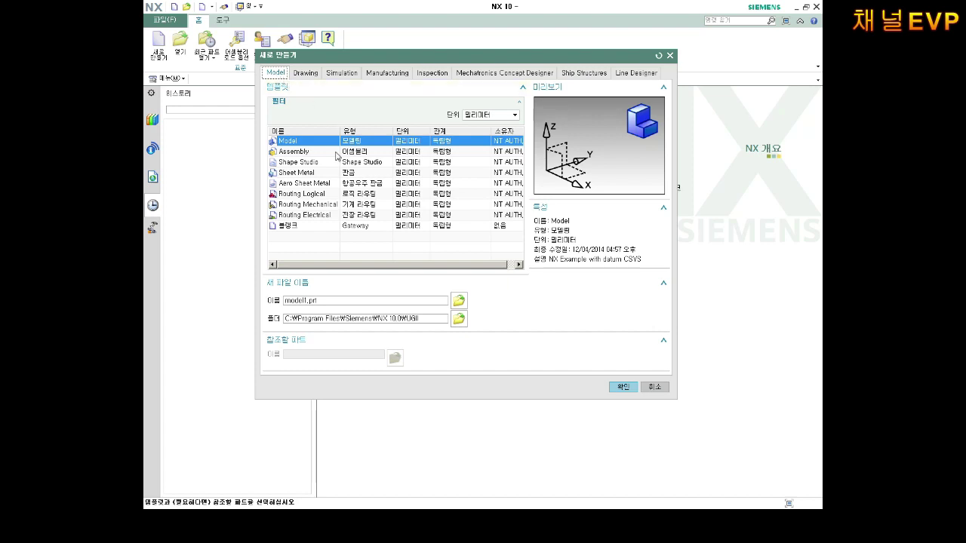
{"action": "left_click", "coordinate": [284, 143]}
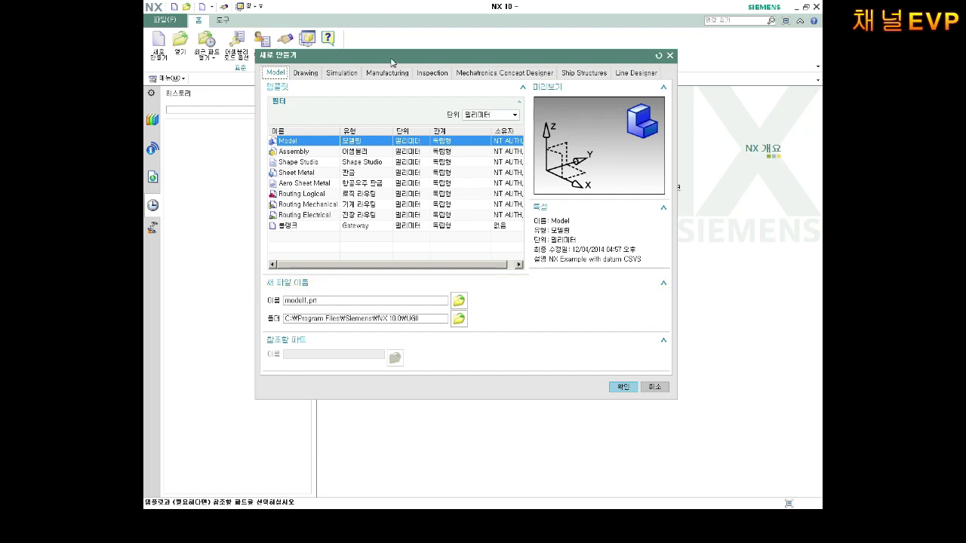
Step: Reposition the New dialog, check the model1.prt name, and bring up the folder browser
{"action": "left_click_drag", "start_coordinate": [391, 63], "coordinate": [388, 29]}
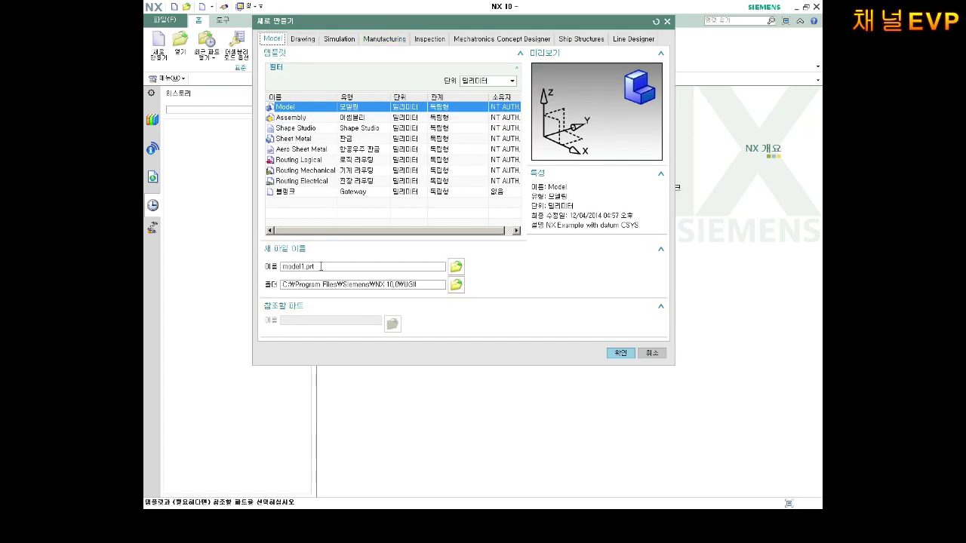
{"action": "left_click_drag", "start_coordinate": [330, 265], "coordinate": [286, 266]}
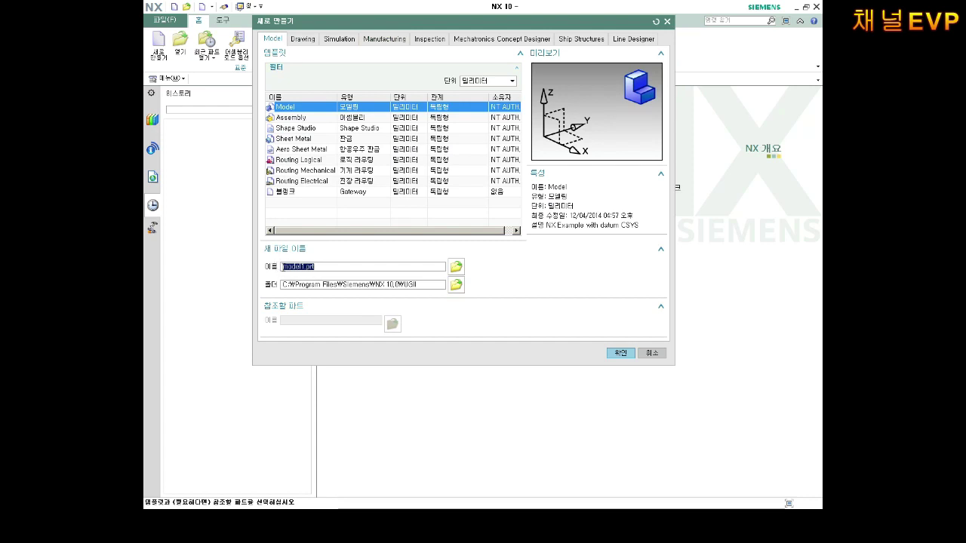
{"action": "left_click", "coordinate": [334, 265]}
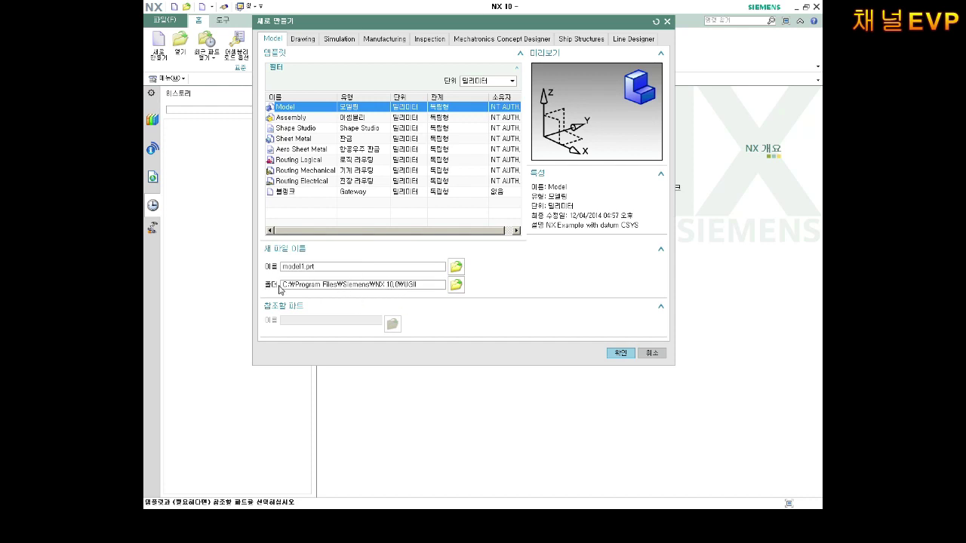
{"action": "left_click", "coordinate": [456, 285]}
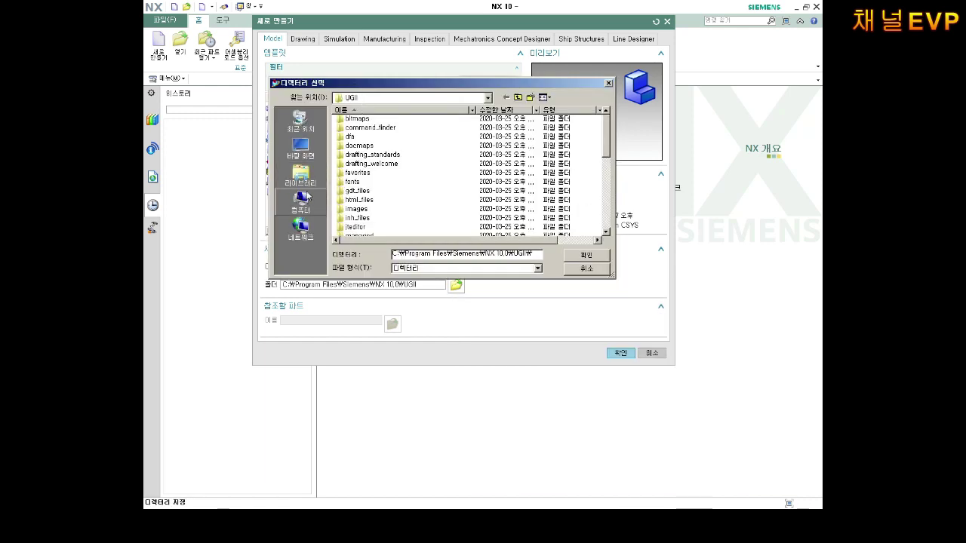
Step: Try the E: drive and its 3-CAD folder as the save location
{"action": "left_click", "coordinate": [488, 98]}
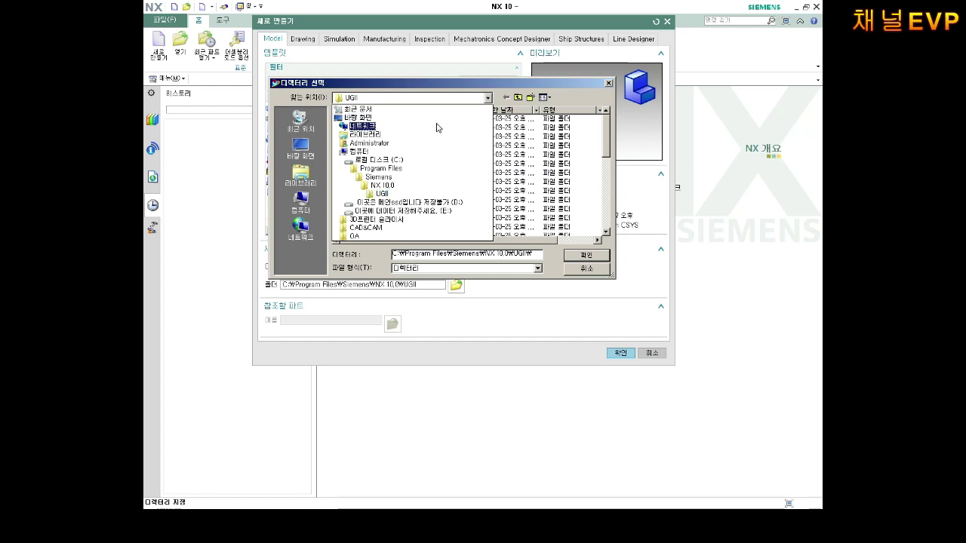
{"action": "left_click", "coordinate": [406, 212]}
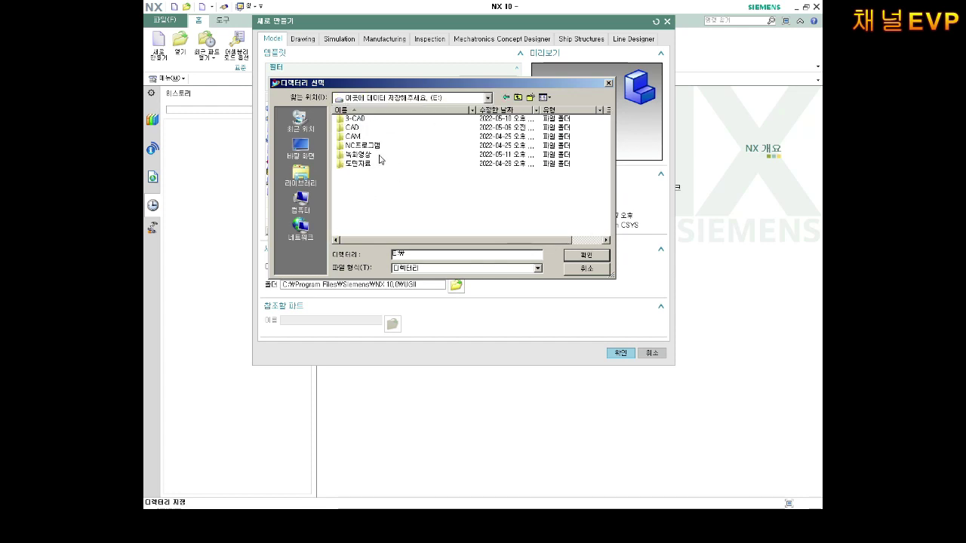
{"action": "left_click", "coordinate": [386, 122]}
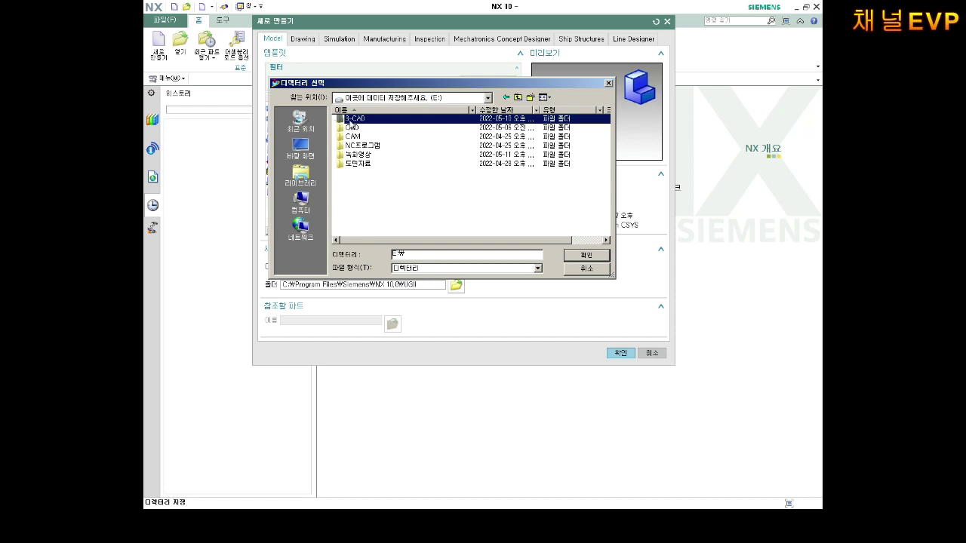
{"action": "left_click", "coordinate": [588, 255]}
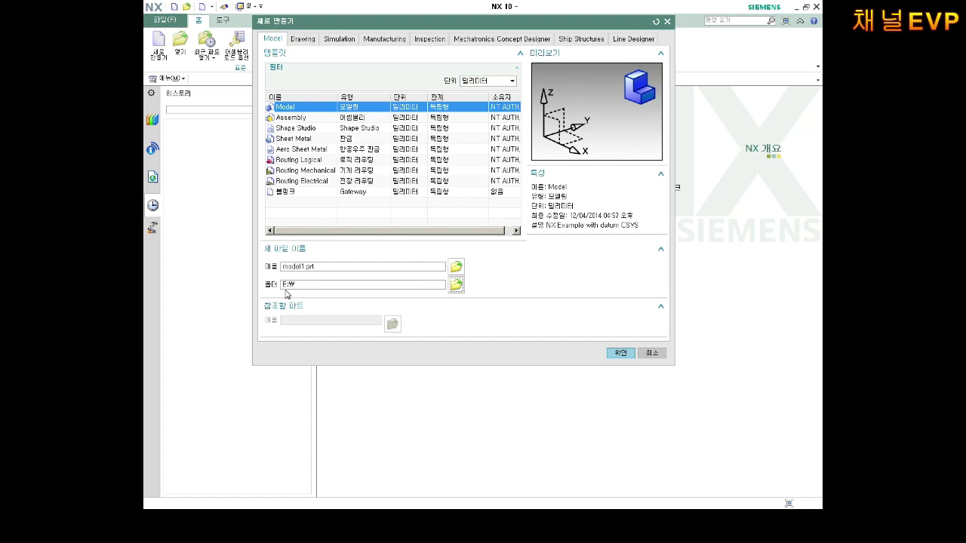
{"action": "left_click", "coordinate": [456, 285]}
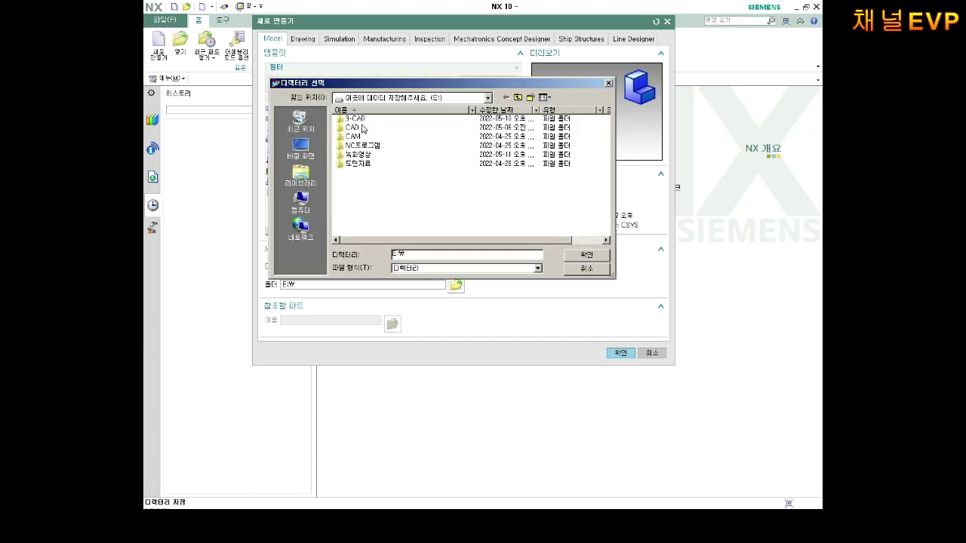
{"action": "double_click", "coordinate": [356, 119]}
{"action": "left_click", "coordinate": [370, 126]}
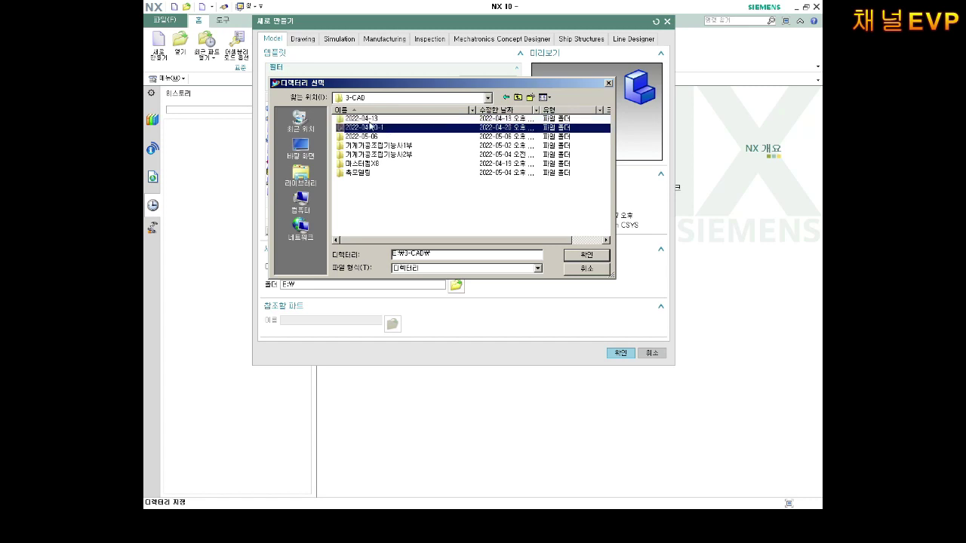
{"action": "left_click", "coordinate": [368, 118]}
{"action": "left_click", "coordinate": [588, 257]}
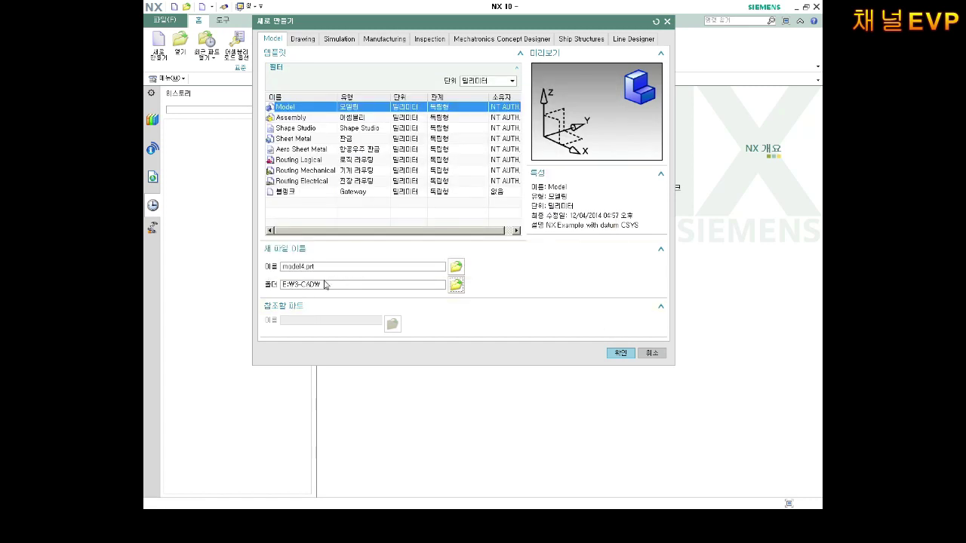
Step: Create a 새 폴더 folder on E:, set it as the save folder, and begin renaming the file
{"action": "left_click", "coordinate": [456, 284]}
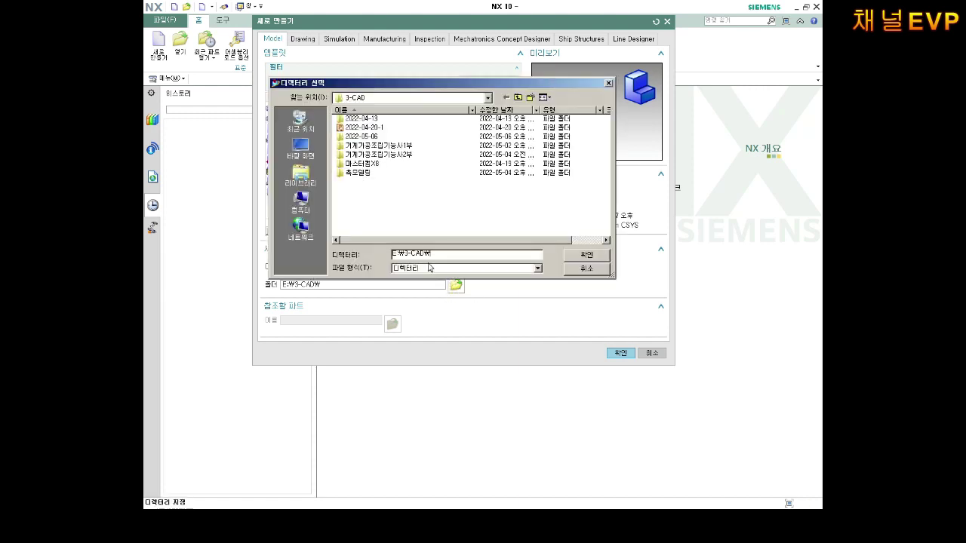
{"action": "left_click", "coordinate": [518, 97]}
{"action": "right_click", "coordinate": [360, 193]}
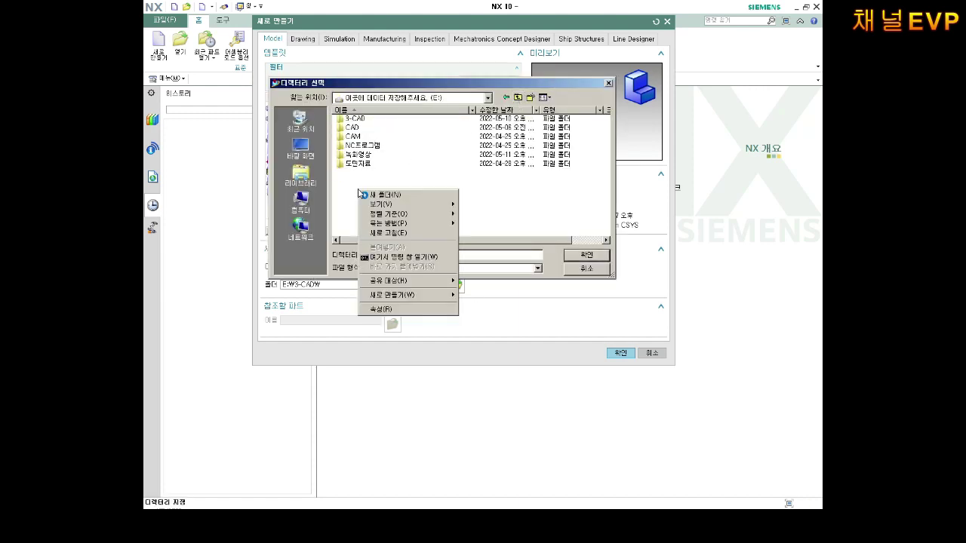
{"action": "left_click", "coordinate": [381, 194]}
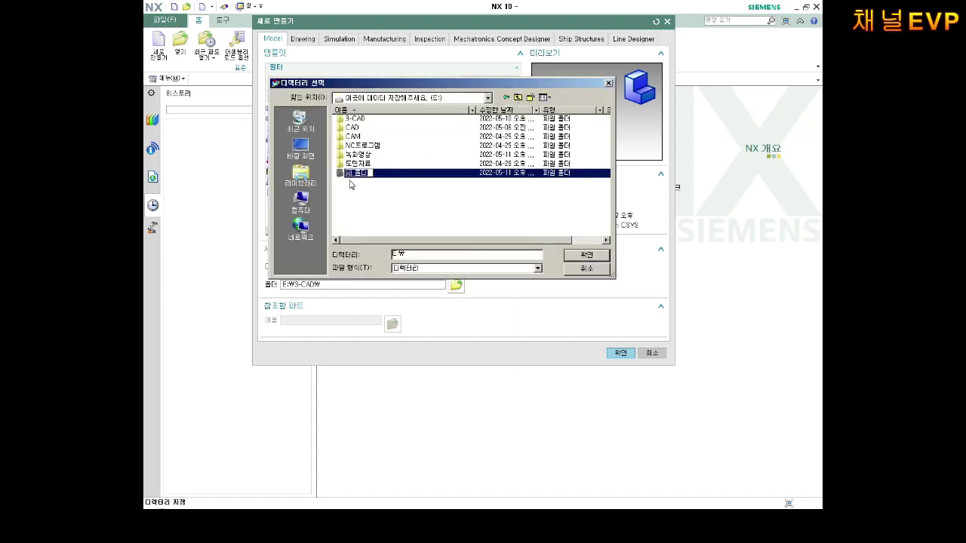
{"action": "left_click", "coordinate": [434, 211]}
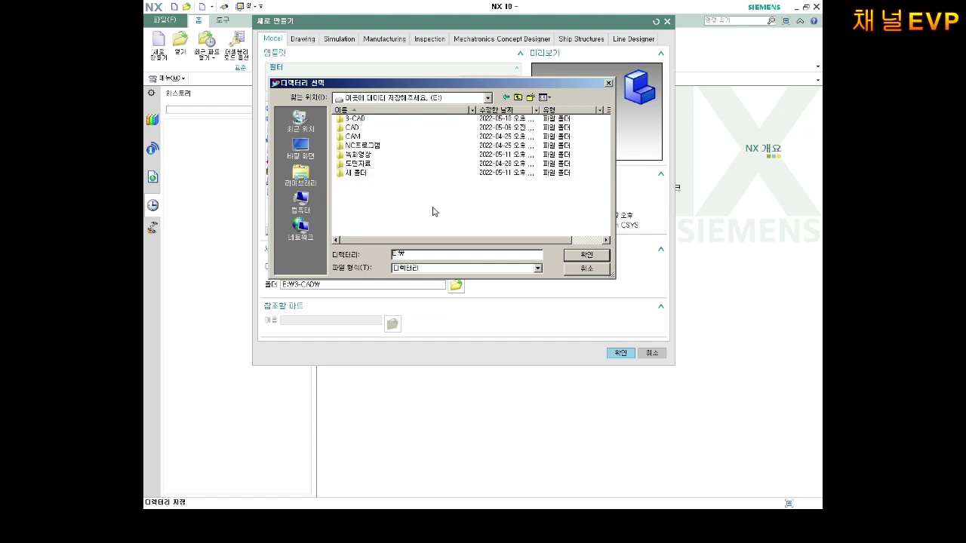
{"action": "double_click", "coordinate": [358, 174]}
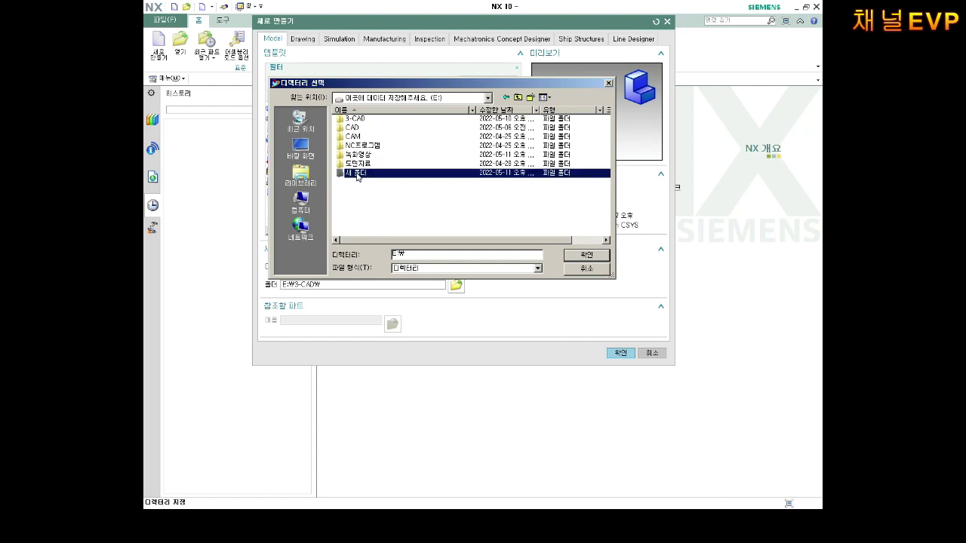
{"action": "left_click", "coordinate": [586, 255]}
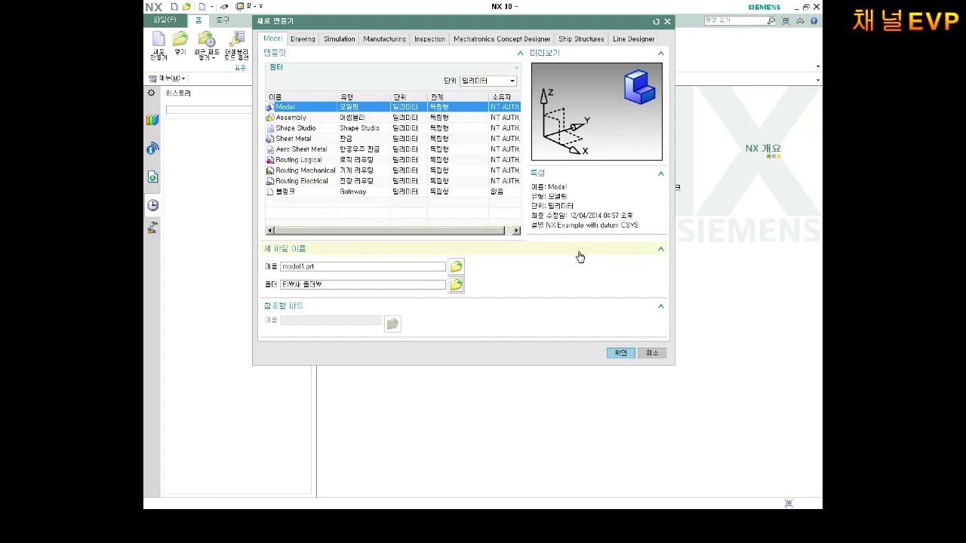
{"action": "double_click", "coordinate": [336, 270]}
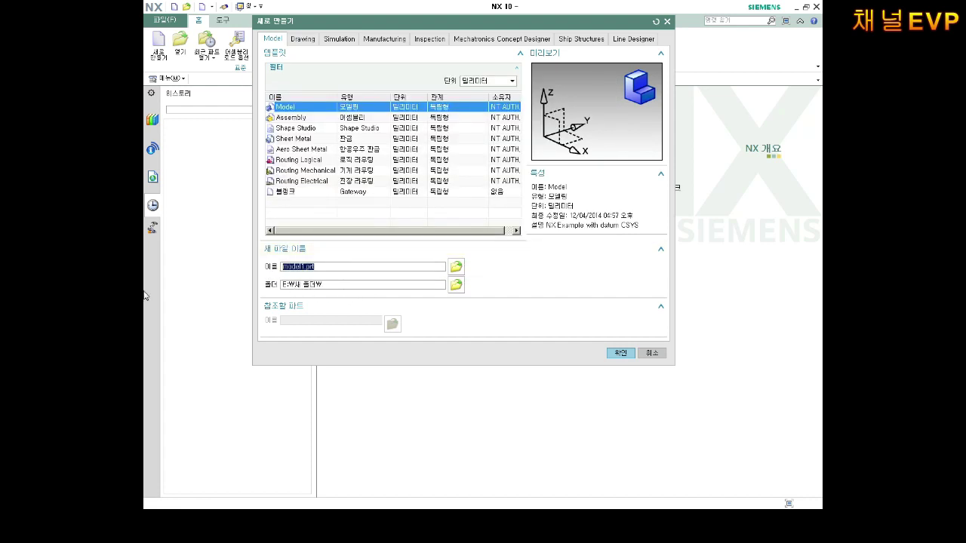
{"action": "type", "text": "2022-05-11-1"}
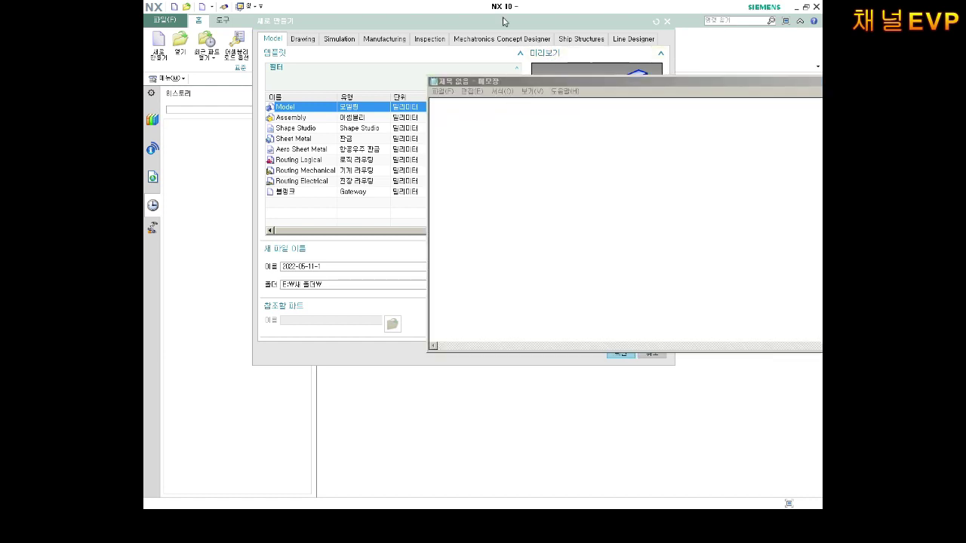
Step: Set Notepad's font size to 36
{"action": "left_click_drag", "start_coordinate": [624, 83], "coordinate": [638, 56]}
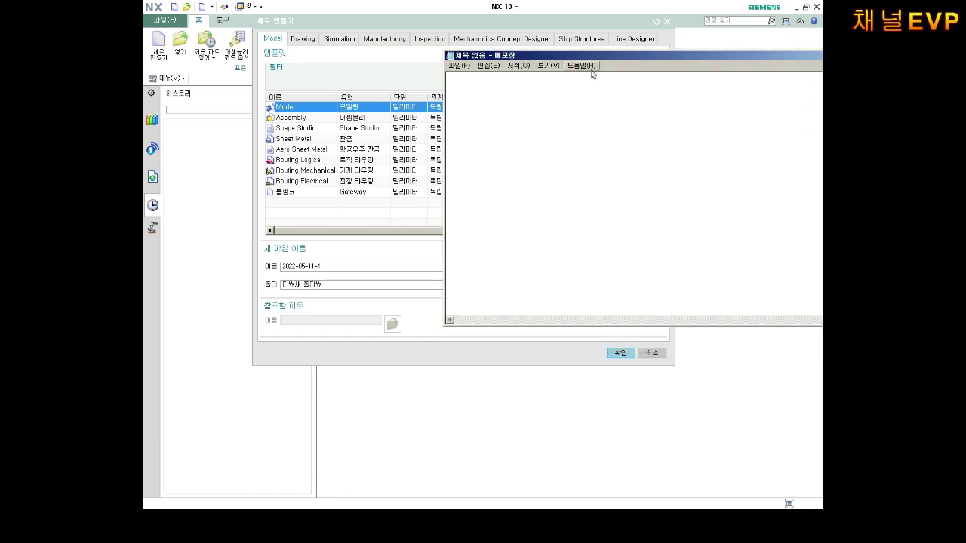
{"action": "left_click", "coordinate": [520, 66]}
{"action": "left_click", "coordinate": [535, 87]}
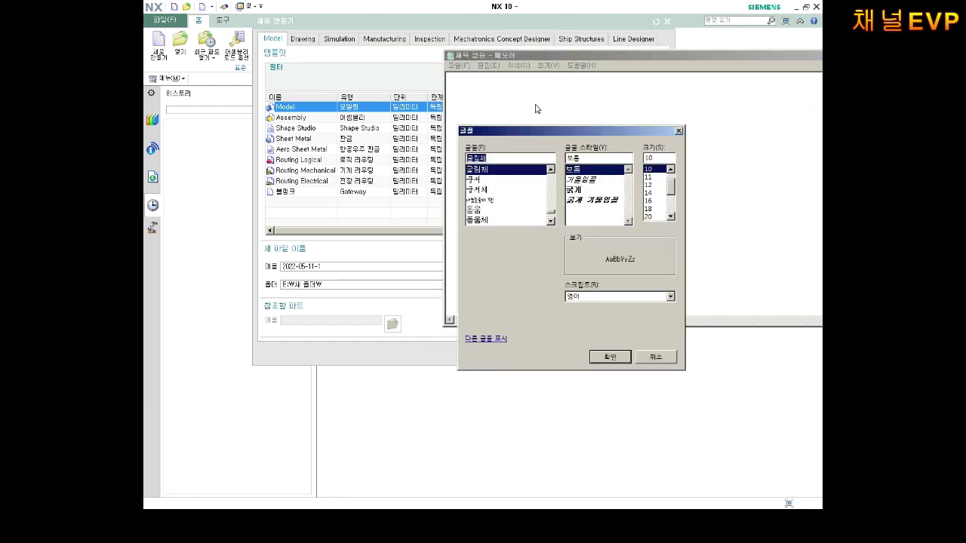
{"action": "scroll", "coordinate": [664, 188], "scroll_direction": "down", "scroll_amount": 2}
{"action": "left_click", "coordinate": [649, 208]}
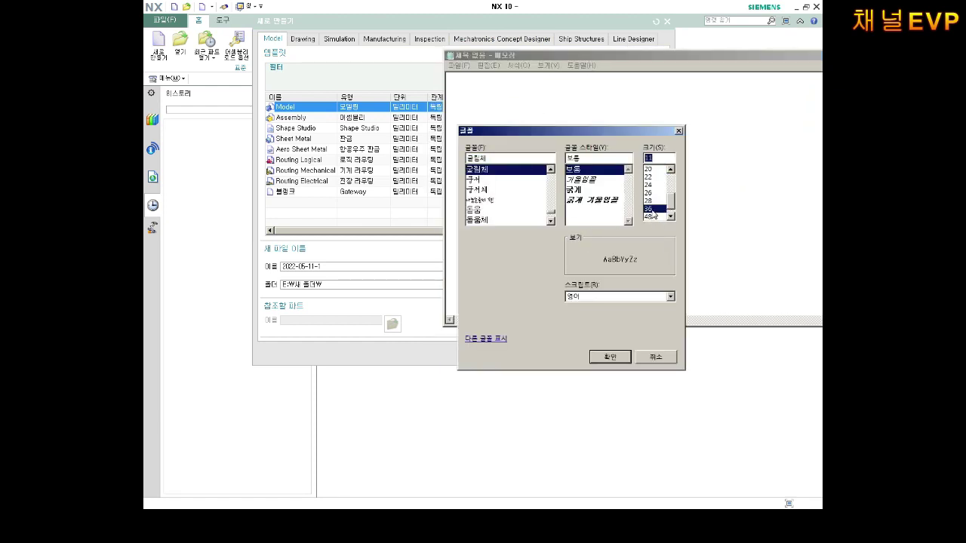
{"action": "left_click", "coordinate": [610, 357]}
Step: Type 2022-05-11-1 in Notepad, then return to NX and confirm creating the new part
{"action": "type", "text": "20"}
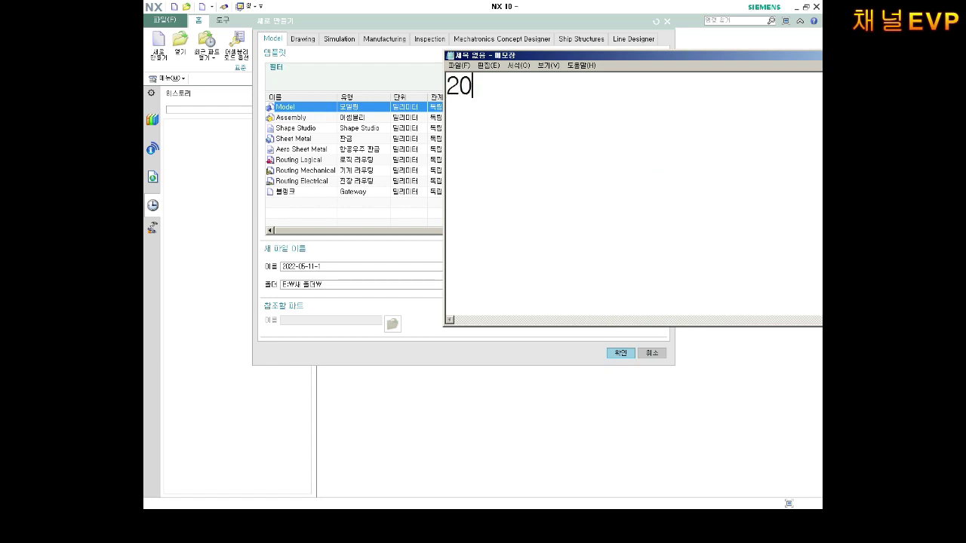
{"action": "type", "text": "22-0"}
{"action": "type", "text": "5-11-1"}
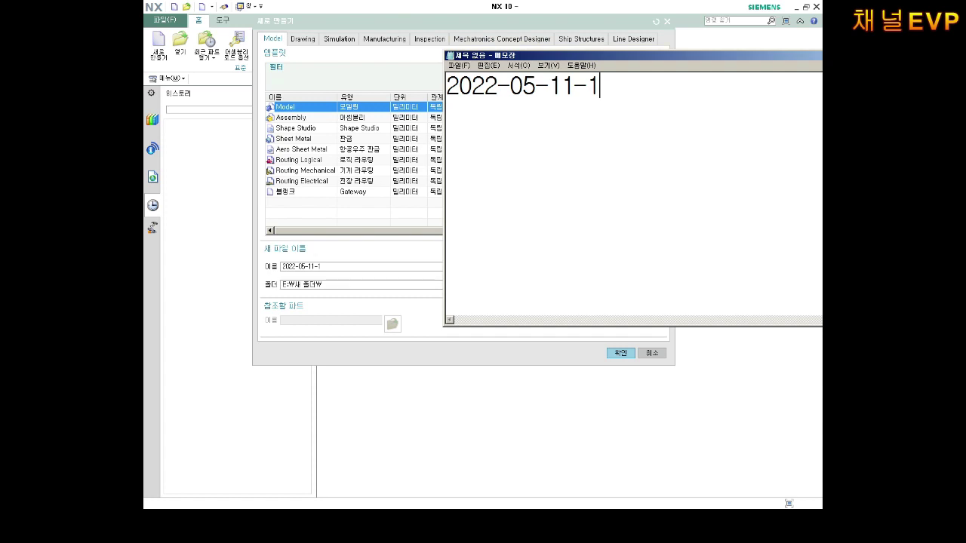
{"action": "key", "text": "alt+Tab"}
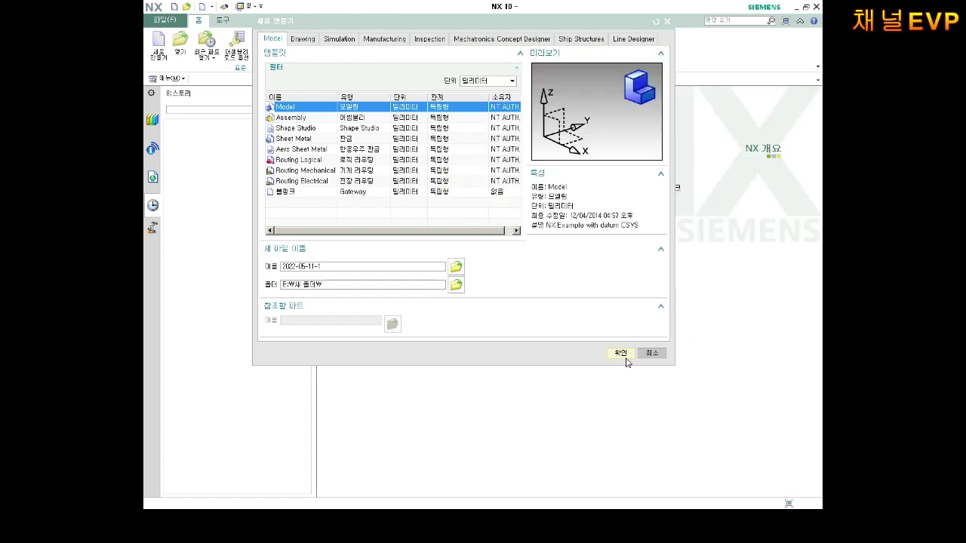
{"action": "left_click", "coordinate": [626, 361]}
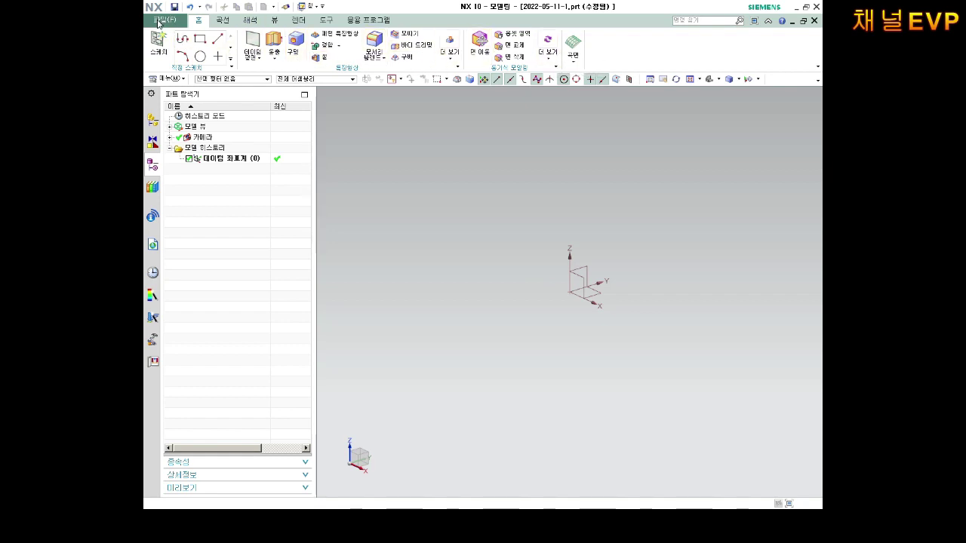
Step: Browse the File menu and the Analysis, View, Render, Tools and Application tabs, then return to Home
{"action": "left_click", "coordinate": [159, 23]}
{"action": "left_click", "coordinate": [199, 21]}
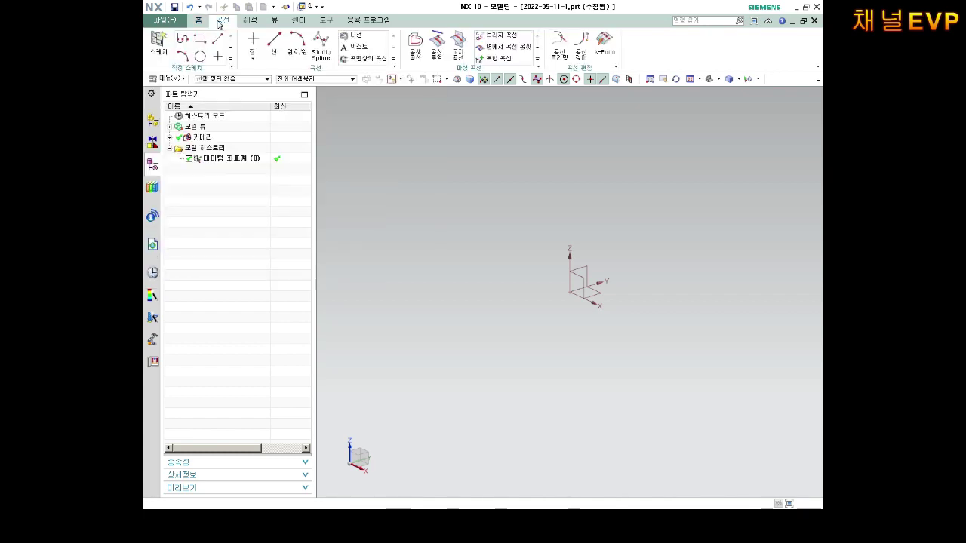
{"action": "left_click", "coordinate": [250, 20]}
{"action": "left_click", "coordinate": [276, 22]}
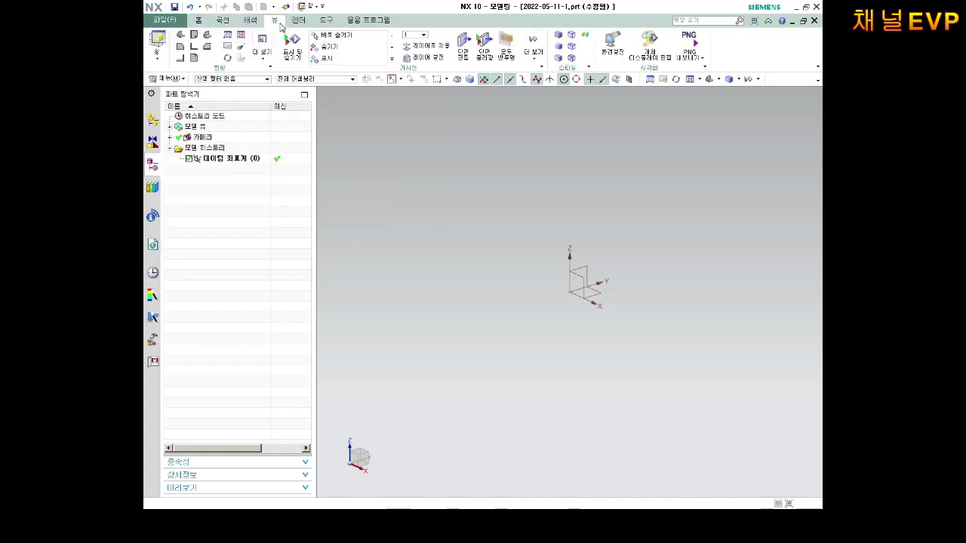
{"action": "left_click", "coordinate": [298, 21]}
{"action": "left_click", "coordinate": [326, 22]}
{"action": "left_click", "coordinate": [348, 25]}
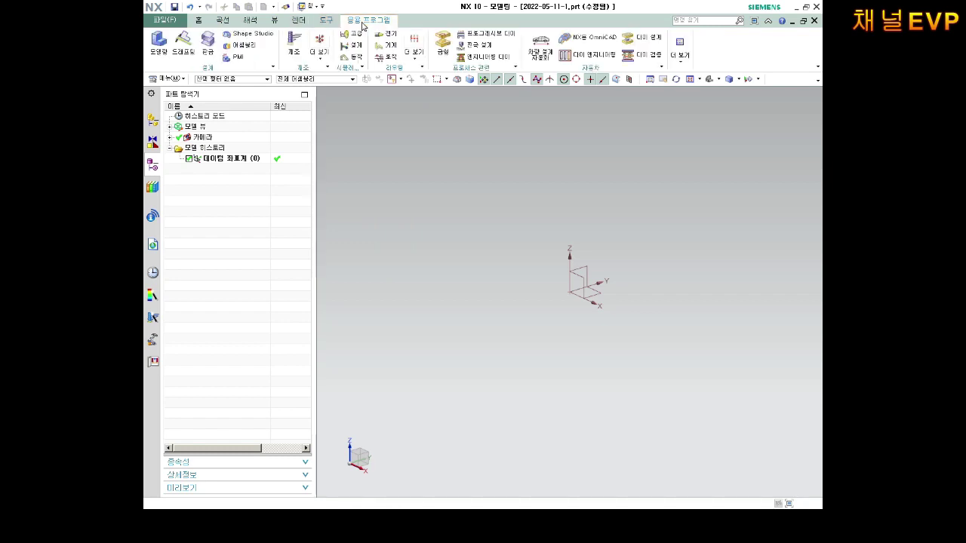
{"action": "left_click", "coordinate": [202, 23]}
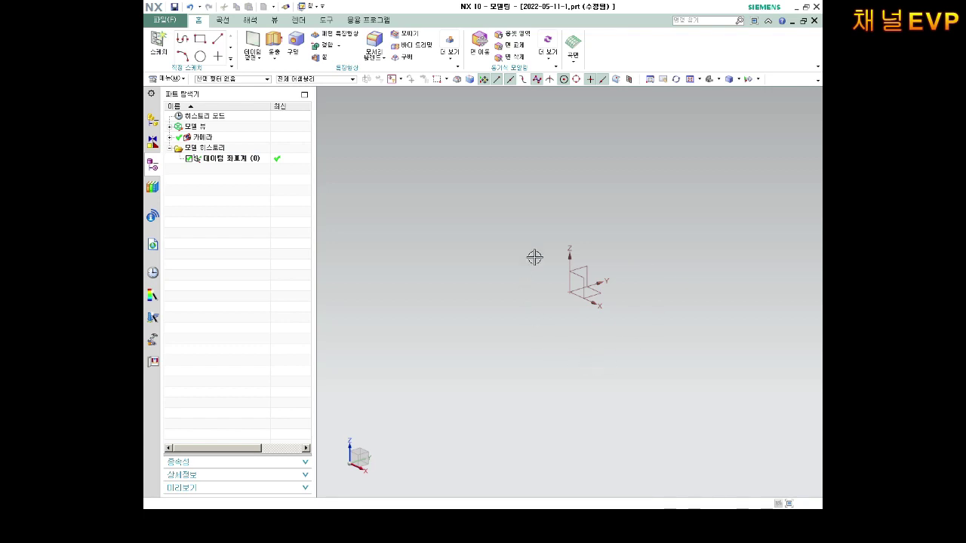
{"action": "left_click", "coordinate": [590, 292]}
{"action": "middle_click_drag", "start_coordinate": [589, 291], "coordinate": [564, 282], "text": "shift"}
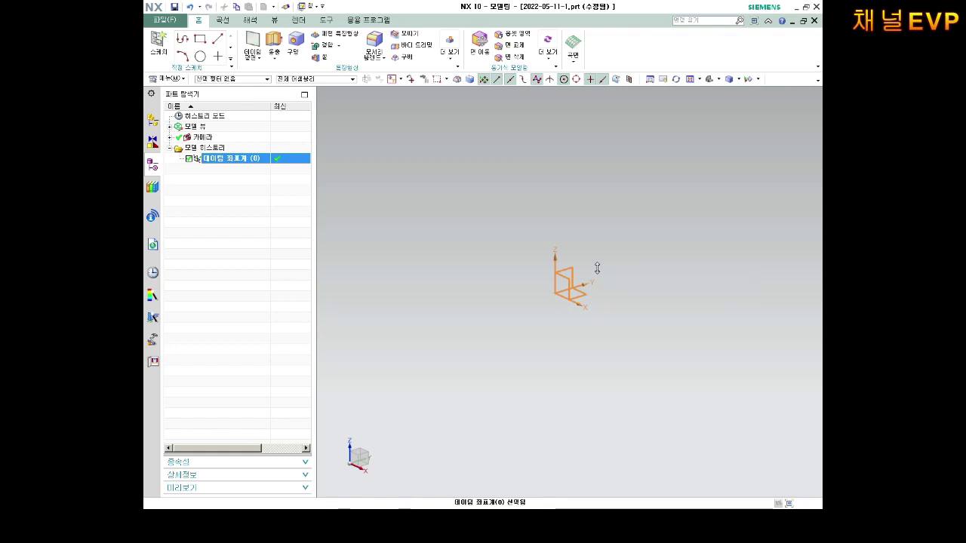
{"action": "middle_click_drag", "start_coordinate": [555, 293], "coordinate": [566, 284]}
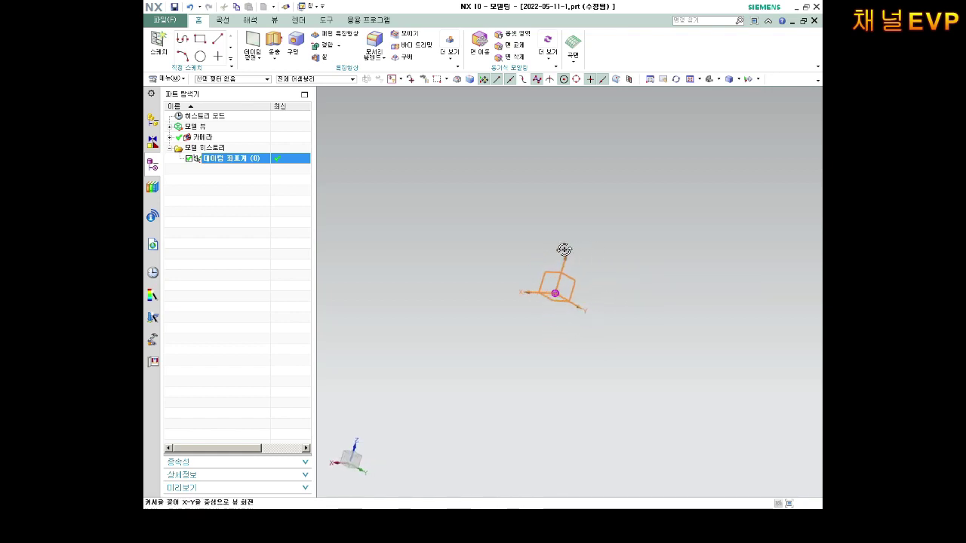
{"action": "mouse_move", "coordinate": [566, 284]}
{"action": "middle_mouse_down"}
{"action": "mouse_move", "coordinate": [554, 310]}
{"action": "mouse_move", "coordinate": [535, 306]}
{"action": "mouse_move", "coordinate": [525, 287]}
{"action": "mouse_move", "coordinate": [614, 294]}
{"action": "mouse_move", "coordinate": [573, 294]}
{"action": "mouse_move", "coordinate": [526, 274]}
{"action": "mouse_move", "coordinate": [500, 287]}
{"action": "mouse_move", "coordinate": [492, 309]}
{"action": "mouse_move", "coordinate": [518, 267]}
{"action": "mouse_move", "coordinate": [554, 317]}
{"action": "mouse_move", "coordinate": [542, 278]}
{"action": "mouse_move", "coordinate": [526, 297]}
{"action": "mouse_move", "coordinate": [536, 321]}
{"action": "mouse_move", "coordinate": [528, 270]}
{"action": "middle_mouse_up"}
{"action": "key", "text": "End"}
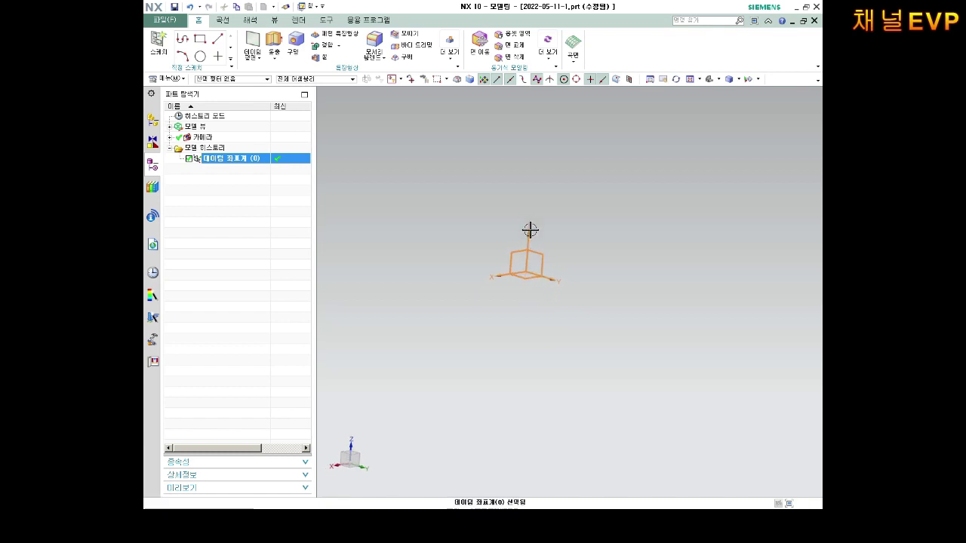
{"action": "mouse_move", "coordinate": [536, 305]}
{"action": "middle_mouse_down"}
{"action": "mouse_move", "coordinate": [578, 267]}
{"action": "mouse_move", "coordinate": [624, 289]}
{"action": "mouse_move", "coordinate": [556, 285]}
{"action": "mouse_move", "coordinate": [540, 295]}
{"action": "mouse_move", "coordinate": [593, 307]}
{"action": "mouse_move", "coordinate": [633, 292]}
{"action": "mouse_move", "coordinate": [555, 286]}
{"action": "mouse_move", "coordinate": [576, 231]}
{"action": "mouse_move", "coordinate": [553, 269]}
{"action": "mouse_move", "coordinate": [614, 246]}
{"action": "mouse_move", "coordinate": [533, 234]}
{"action": "mouse_move", "coordinate": [528, 281]}
{"action": "mouse_move", "coordinate": [476, 327]}
{"action": "mouse_move", "coordinate": [616, 273]}
{"action": "mouse_move", "coordinate": [491, 282]}
{"action": "mouse_move", "coordinate": [468, 261]}
{"action": "mouse_move", "coordinate": [573, 254]}
{"action": "mouse_move", "coordinate": [695, 275]}
{"action": "mouse_move", "coordinate": [660, 292]}
{"action": "mouse_move", "coordinate": [582, 287]}
{"action": "mouse_move", "coordinate": [677, 270]}
{"action": "mouse_move", "coordinate": [658, 335]}
{"action": "middle_mouse_up"}
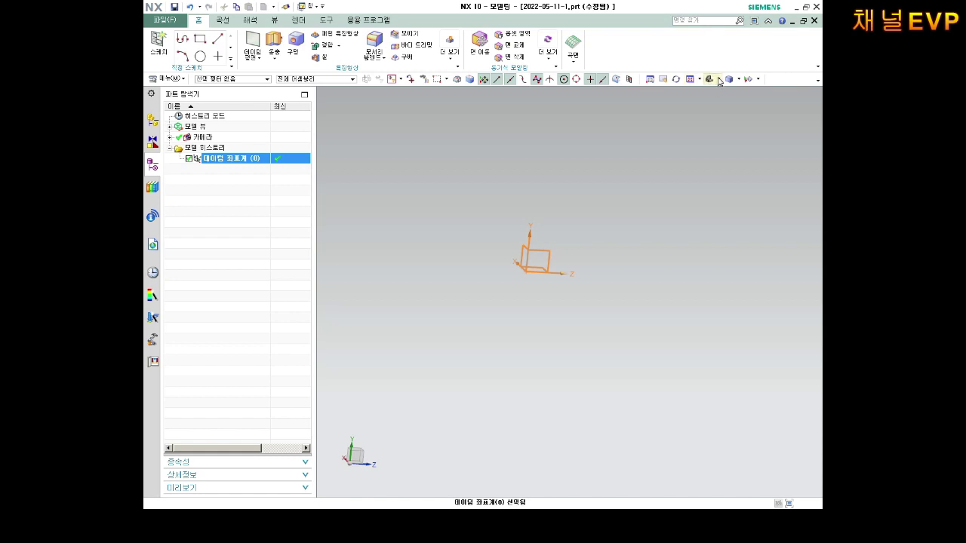
{"action": "left_click", "coordinate": [710, 80]}
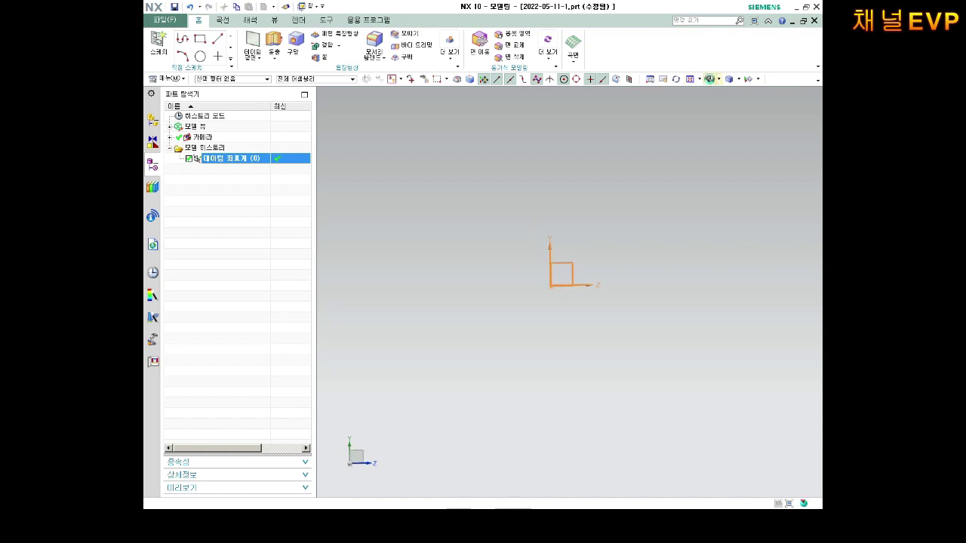
{"action": "left_click", "coordinate": [720, 80]}
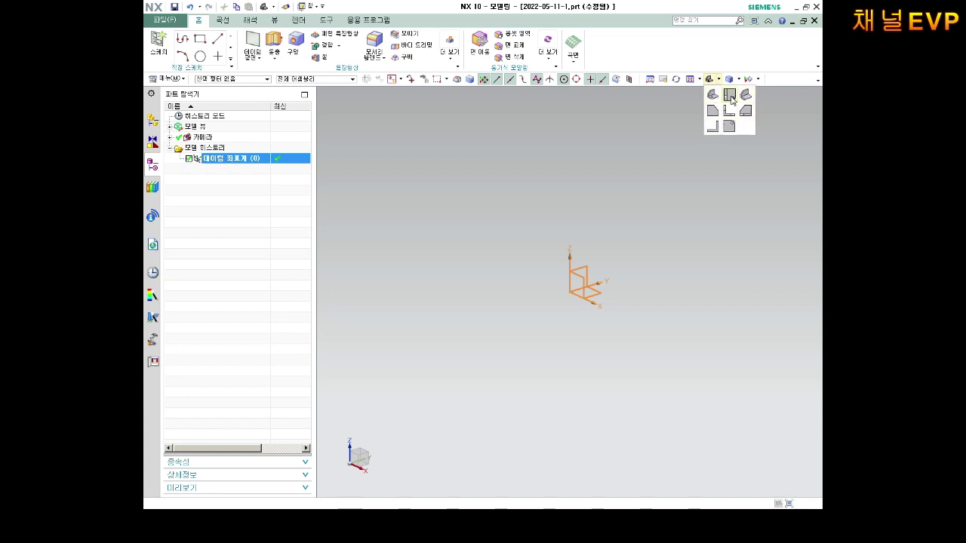
{"action": "left_click", "coordinate": [729, 94]}
{"action": "left_click", "coordinate": [718, 79]}
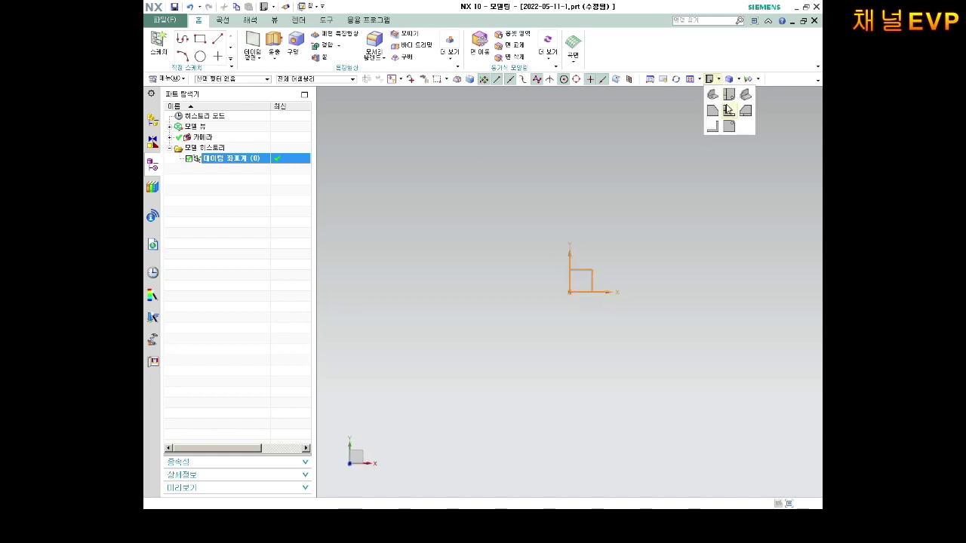
{"action": "left_click", "coordinate": [725, 98]}
{"action": "left_click", "coordinate": [720, 80]}
{"action": "left_click", "coordinate": [747, 113]}
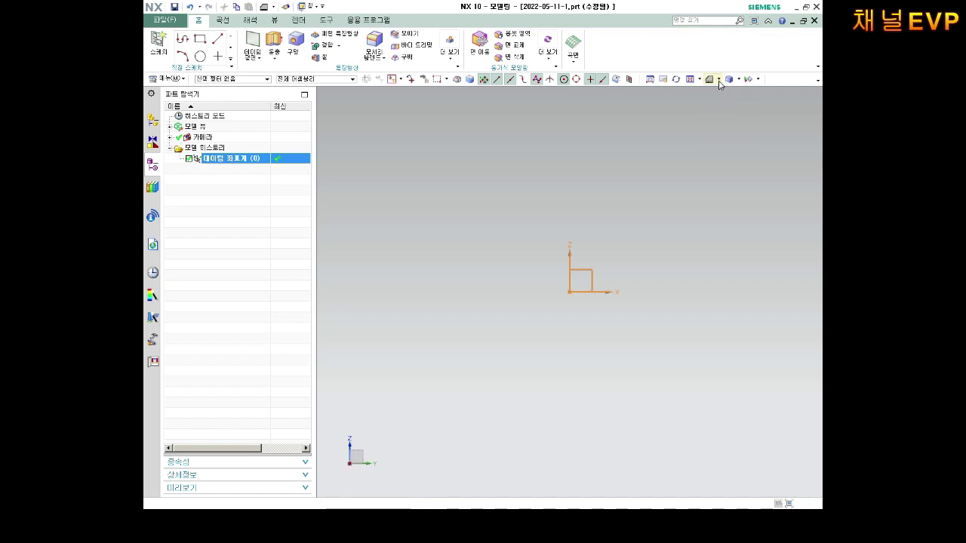
{"action": "left_click", "coordinate": [719, 80]}
{"action": "left_click", "coordinate": [727, 127]}
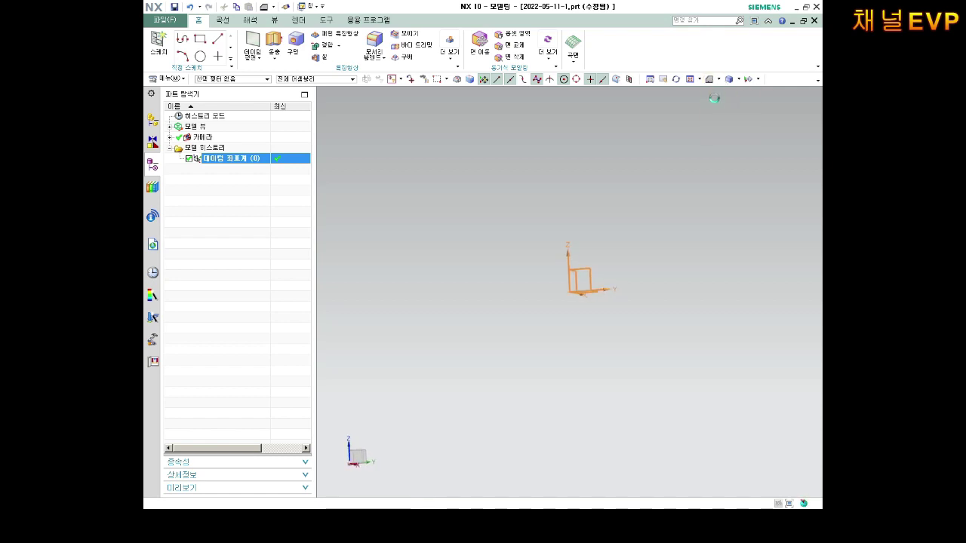
{"action": "left_click", "coordinate": [719, 79]}
{"action": "left_click", "coordinate": [745, 94]}
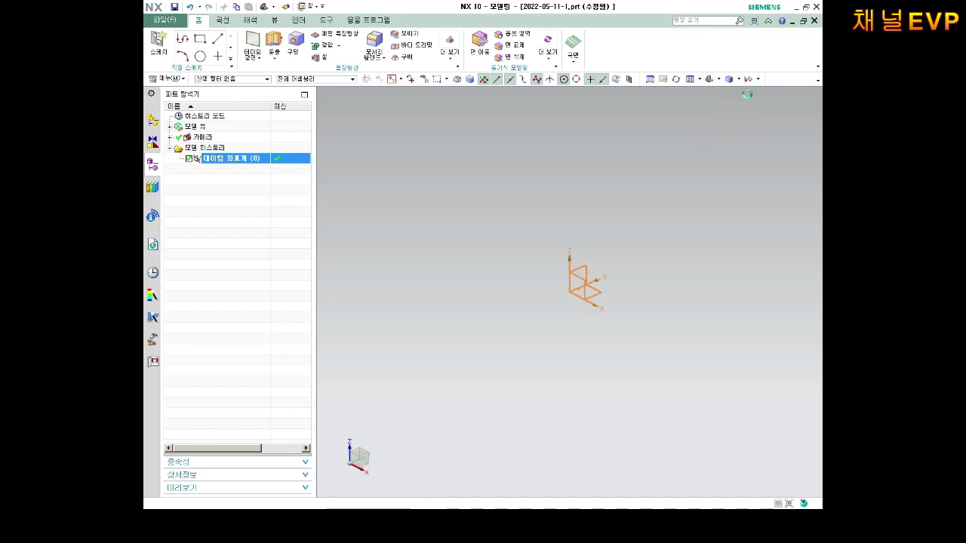
{"action": "left_click", "coordinate": [718, 79]}
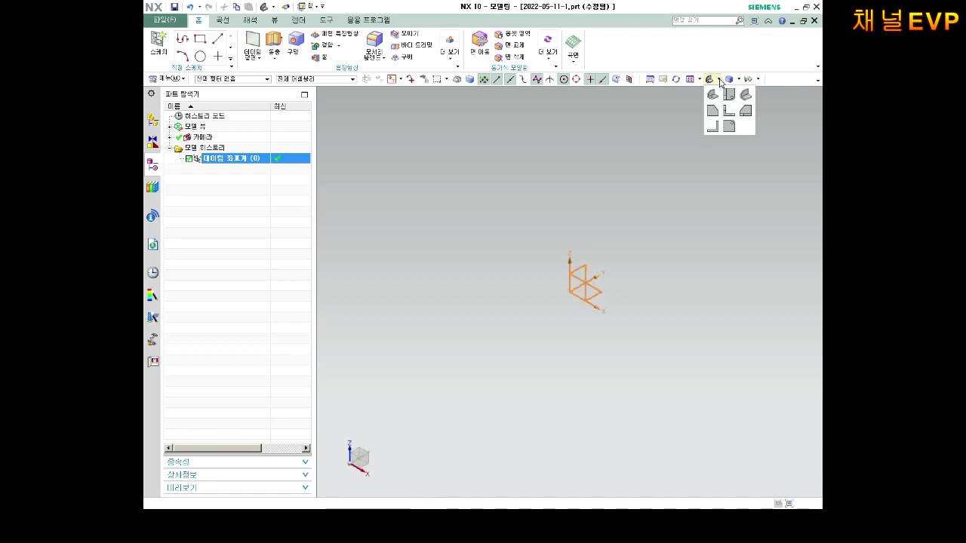
{"action": "left_click", "coordinate": [728, 114]}
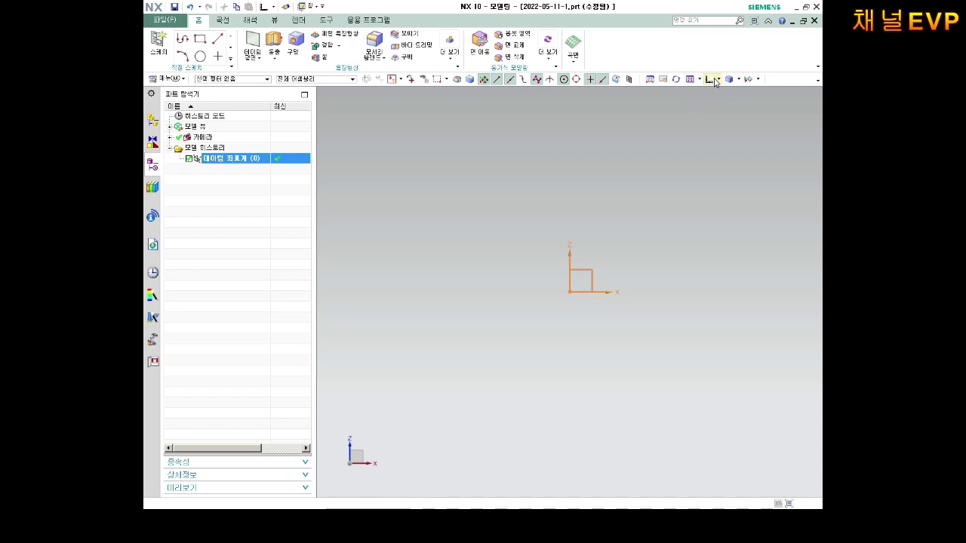
{"action": "left_click", "coordinate": [717, 79]}
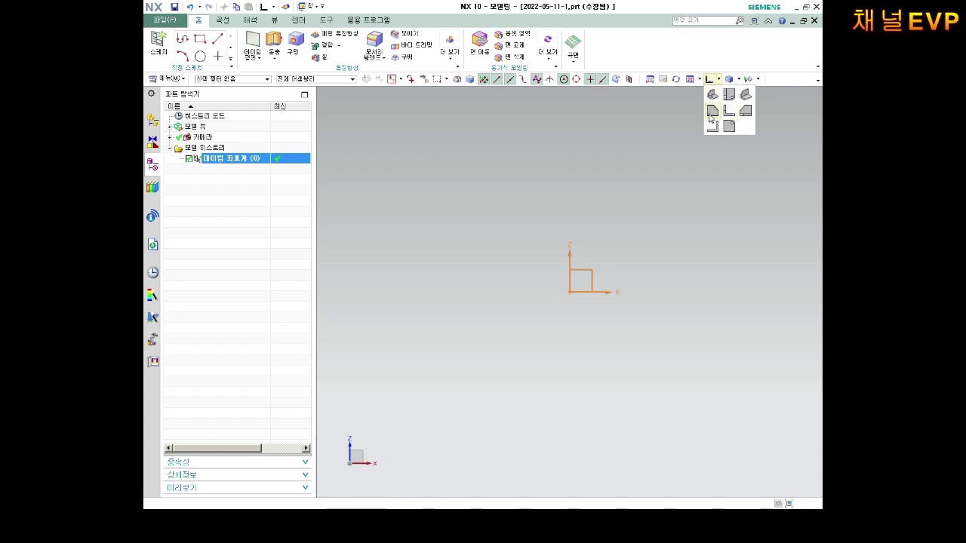
{"action": "left_click", "coordinate": [710, 115]}
{"action": "left_click", "coordinate": [719, 79]}
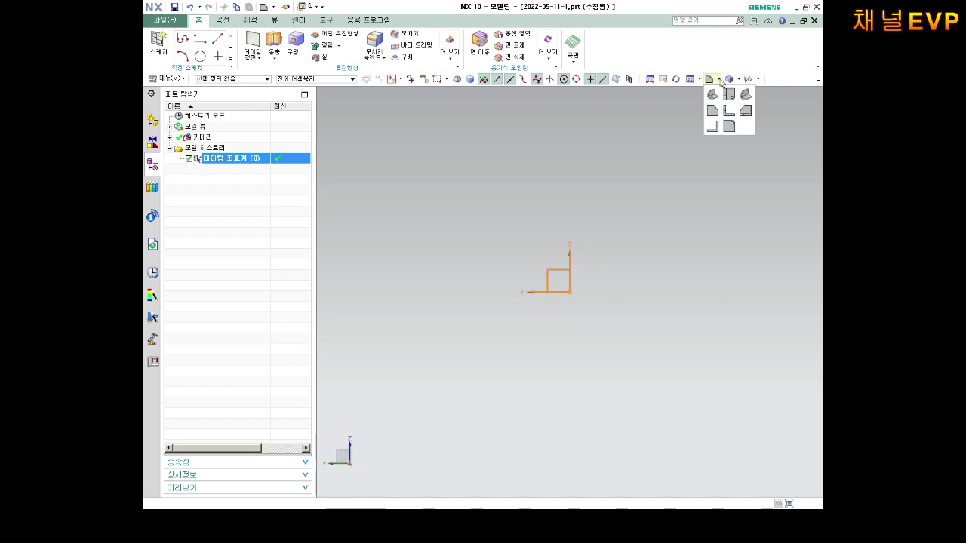
{"action": "left_click", "coordinate": [719, 89]}
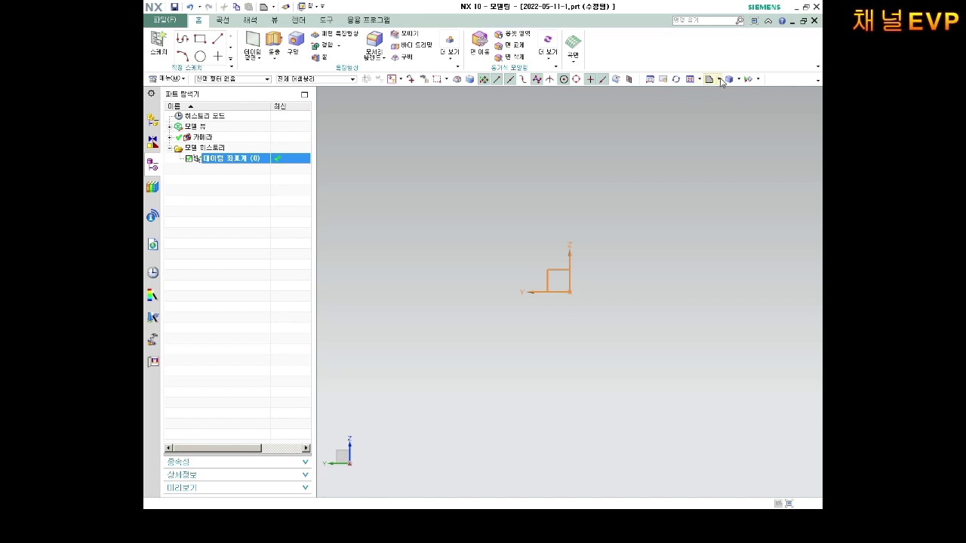
{"action": "left_click", "coordinate": [719, 79]}
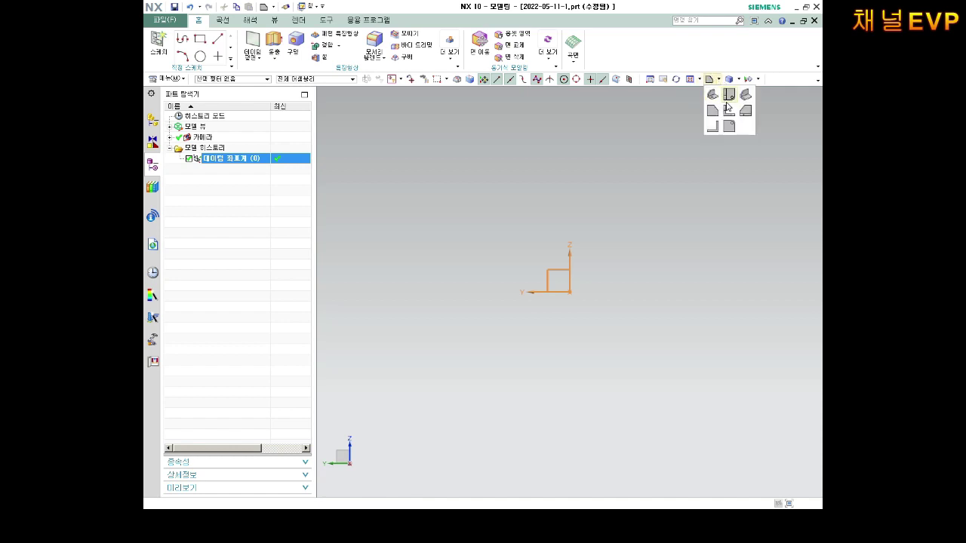
{"action": "left_click", "coordinate": [713, 92]}
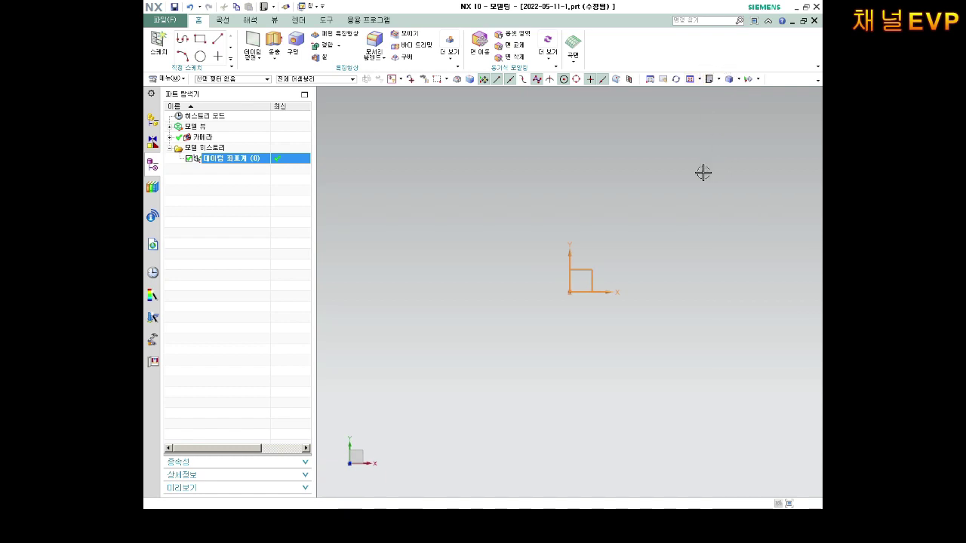
{"action": "middle_click_drag", "start_coordinate": [640, 148], "coordinate": [557, 362]}
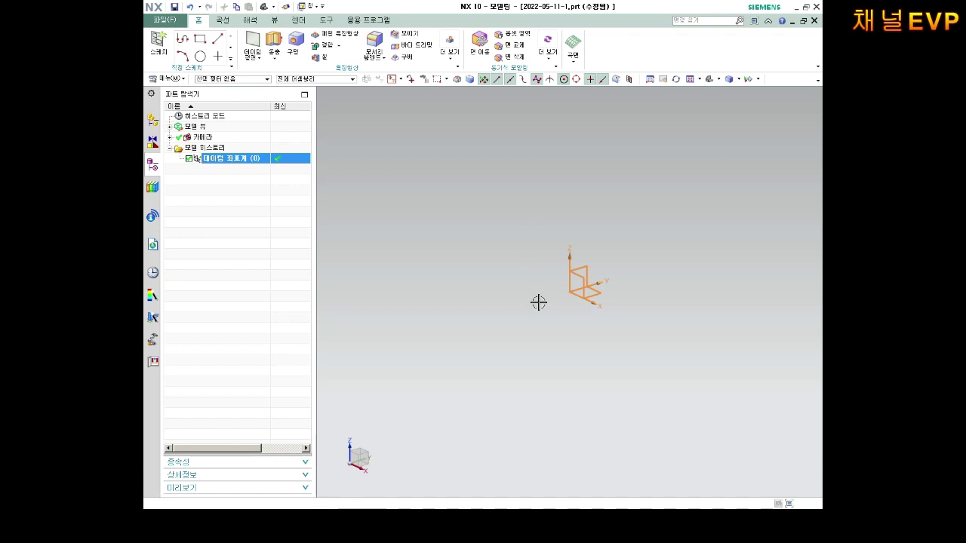
{"action": "mouse_move", "coordinate": [584, 287]}
{"action": "middle_mouse_down"}
{"action": "mouse_move", "coordinate": [506, 321]}
{"action": "mouse_move", "coordinate": [555, 266]}
{"action": "mouse_move", "coordinate": [573, 342]}
{"action": "mouse_move", "coordinate": [573, 291]}
{"action": "mouse_move", "coordinate": [530, 336]}
{"action": "mouse_move", "coordinate": [610, 276]}
{"action": "mouse_move", "coordinate": [603, 255]}
{"action": "mouse_move", "coordinate": [533, 287]}
{"action": "mouse_move", "coordinate": [599, 298]}
{"action": "mouse_move", "coordinate": [640, 288]}
{"action": "mouse_move", "coordinate": [599, 271]}
{"action": "mouse_move", "coordinate": [600, 334]}
{"action": "mouse_move", "coordinate": [518, 274]}
{"action": "mouse_move", "coordinate": [551, 282]}
{"action": "mouse_move", "coordinate": [664, 197]}
{"action": "middle_mouse_up"}
{"action": "left_click", "coordinate": [718, 79]}
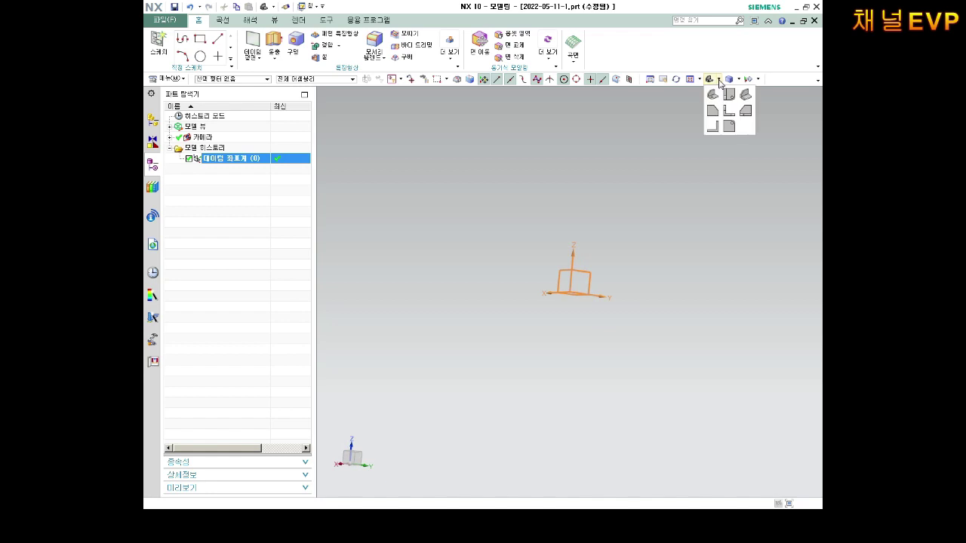
{"action": "left_click", "coordinate": [729, 113]}
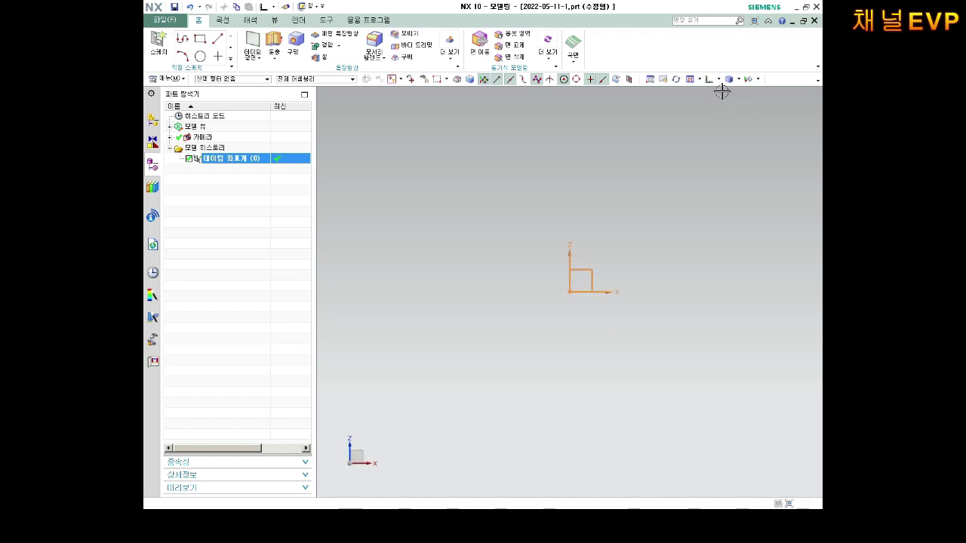
{"action": "left_click", "coordinate": [719, 80]}
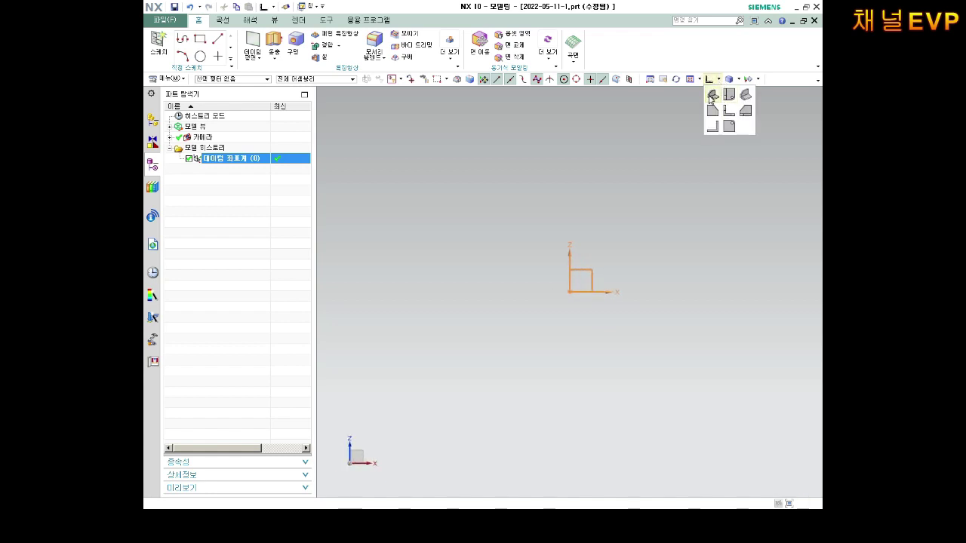
{"action": "left_click", "coordinate": [712, 94]}
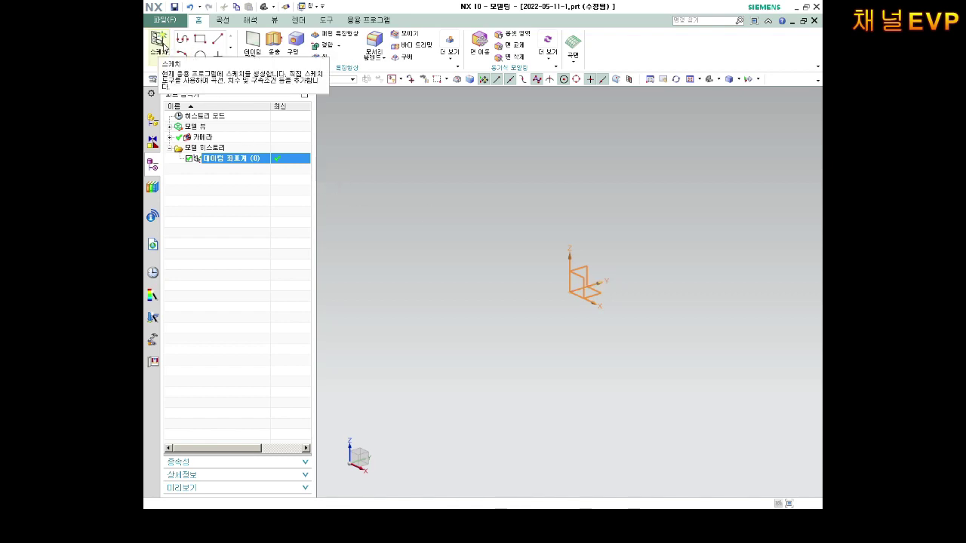
Step: Start a new sketch and pick the datum XY plane as its sketch plane, restarting once
{"action": "left_click", "coordinate": [160, 44]}
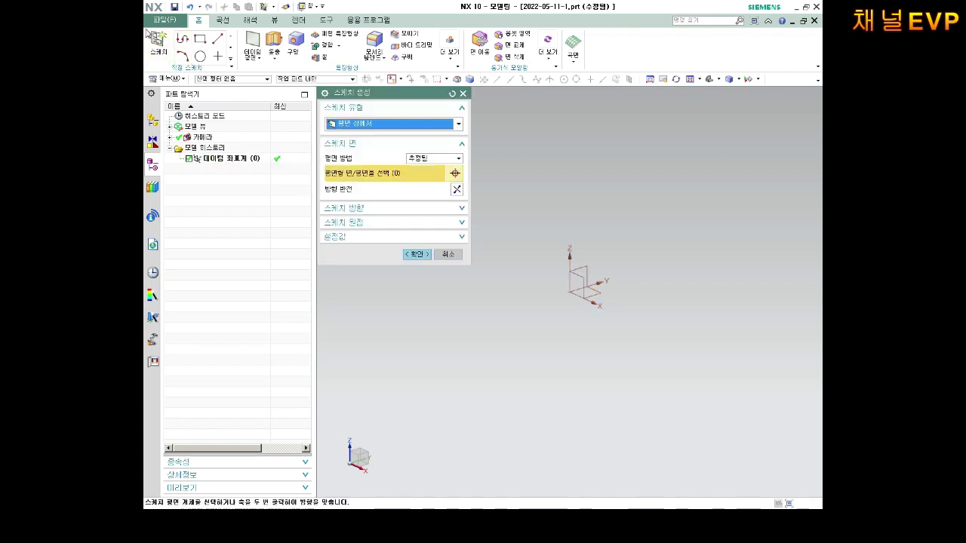
{"action": "left_click_drag", "start_coordinate": [387, 96], "coordinate": [231, 97]}
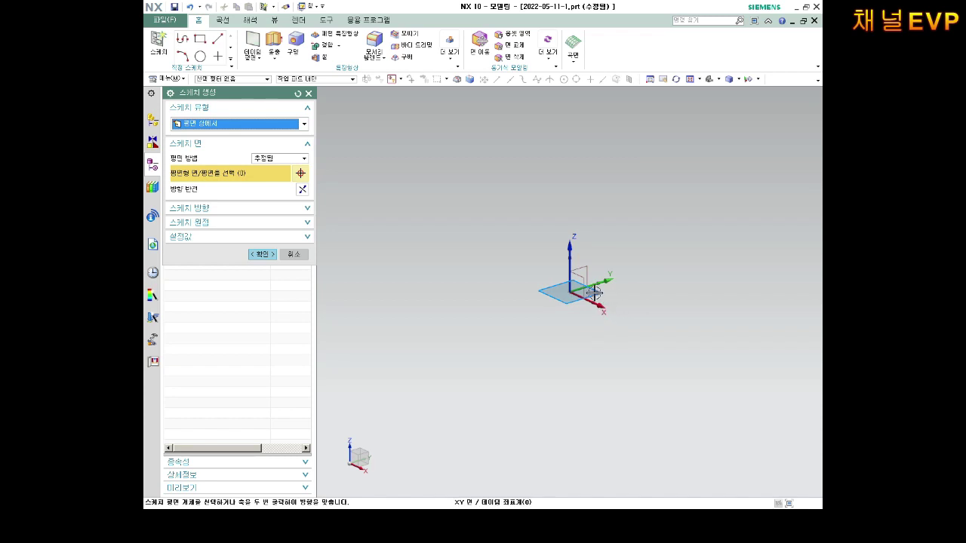
{"action": "left_click", "coordinate": [594, 292]}
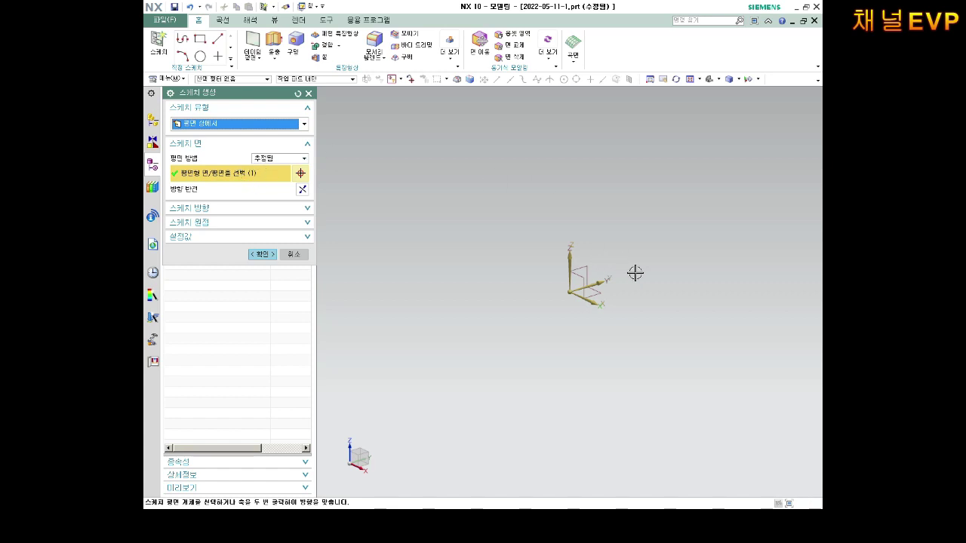
{"action": "left_click", "coordinate": [578, 295]}
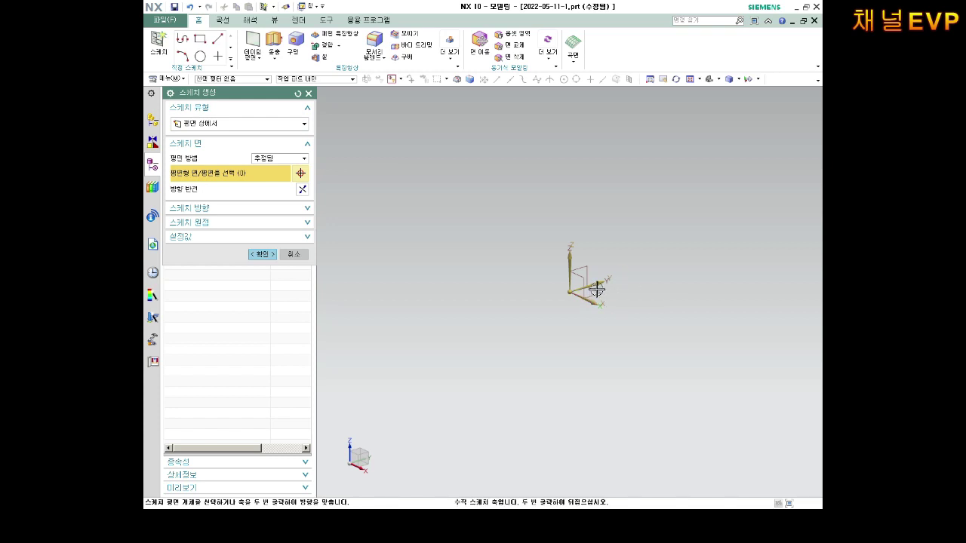
{"action": "key", "text": "Escape"}
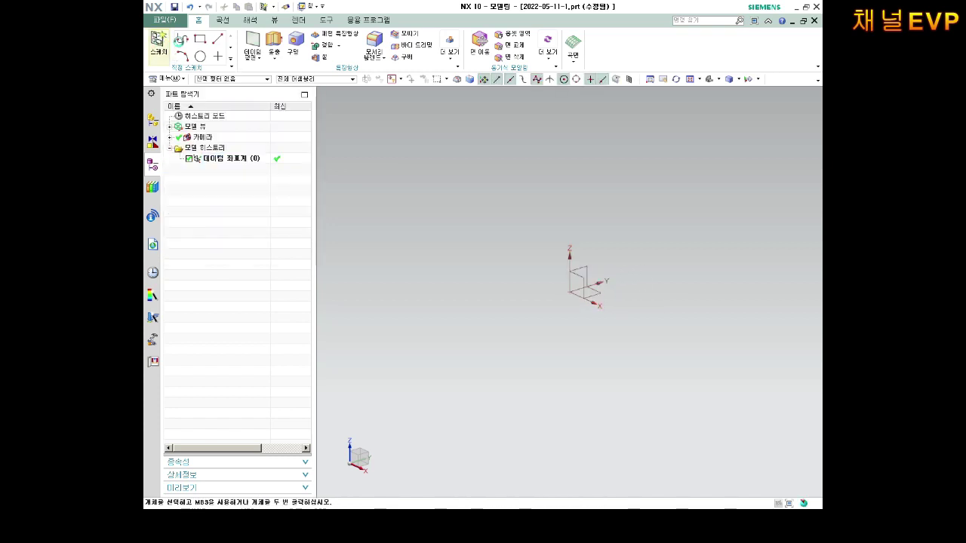
{"action": "left_click", "coordinate": [158, 44]}
{"action": "left_click", "coordinate": [595, 292]}
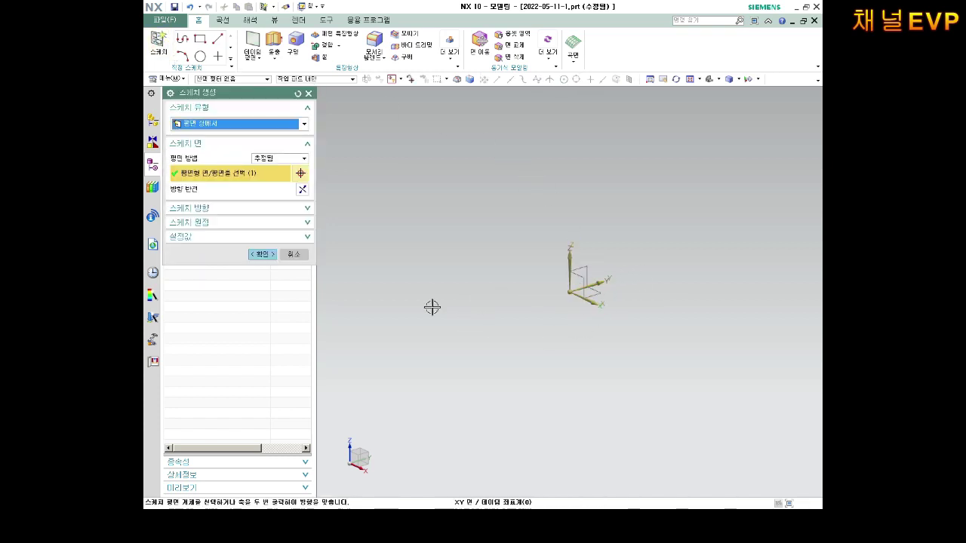
Step: Confirm the Create Sketch dialog to create Sketch (1) on the XY plane
{"action": "left_click", "coordinate": [261, 254]}
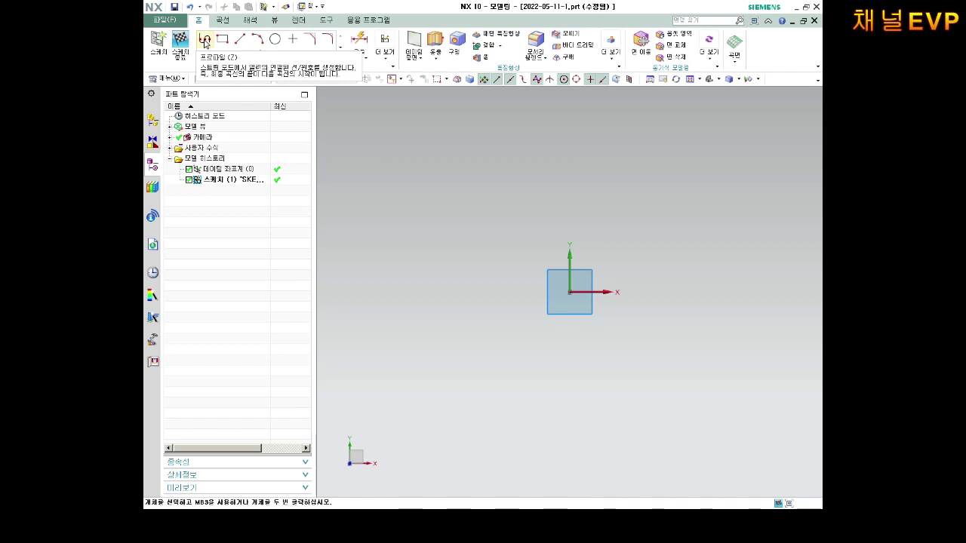
Step: Select Profile and expand the full sketch curve gallery
{"action": "left_click", "coordinate": [204, 44]}
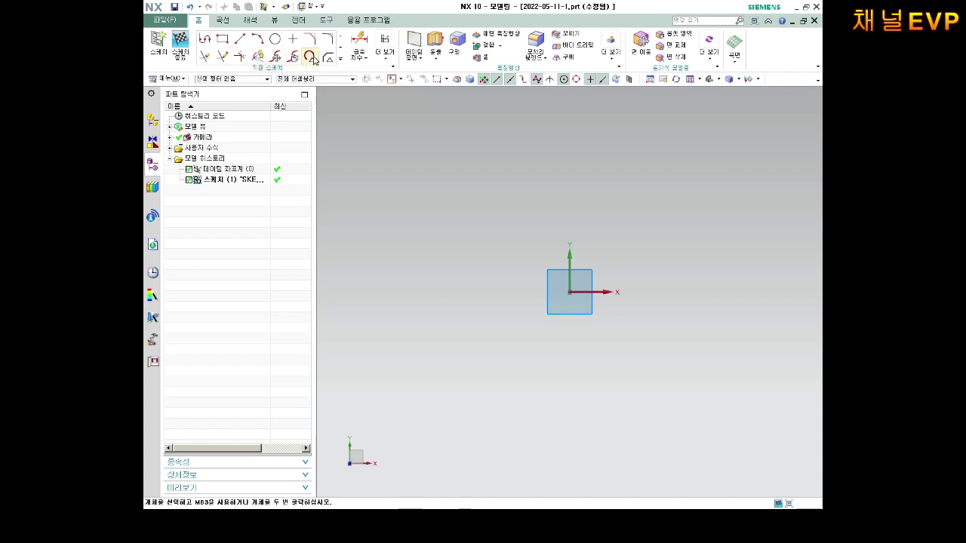
{"action": "left_click", "coordinate": [340, 64]}
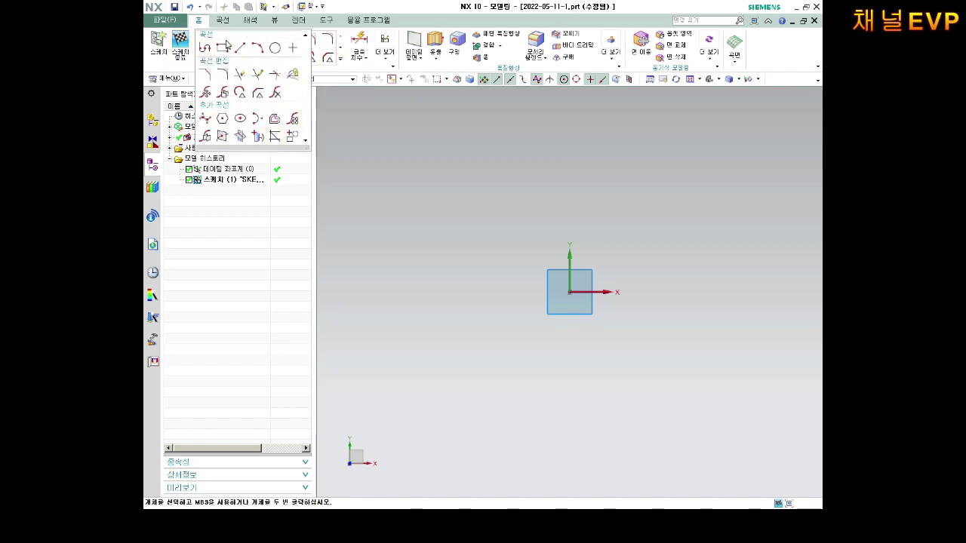
{"action": "left_click", "coordinate": [340, 64]}
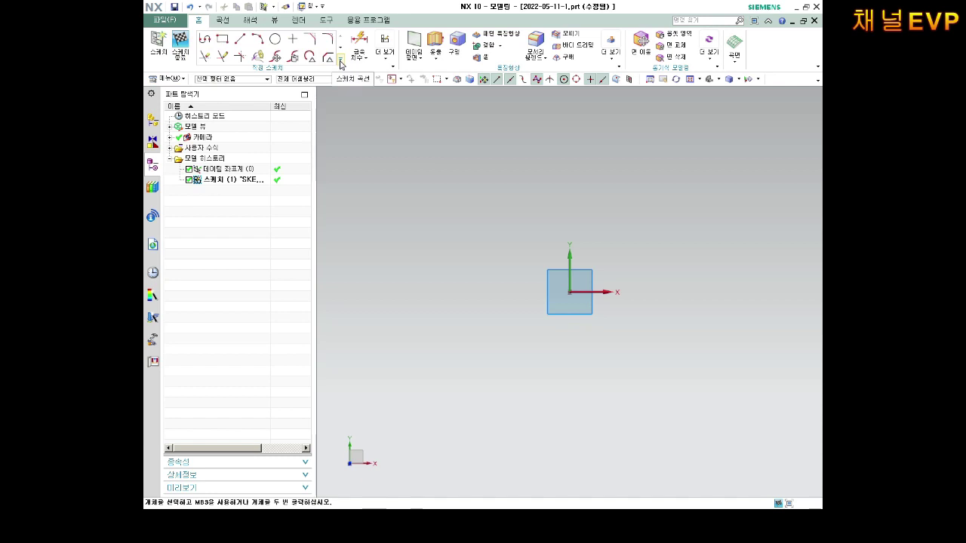
{"action": "left_click", "coordinate": [341, 63]}
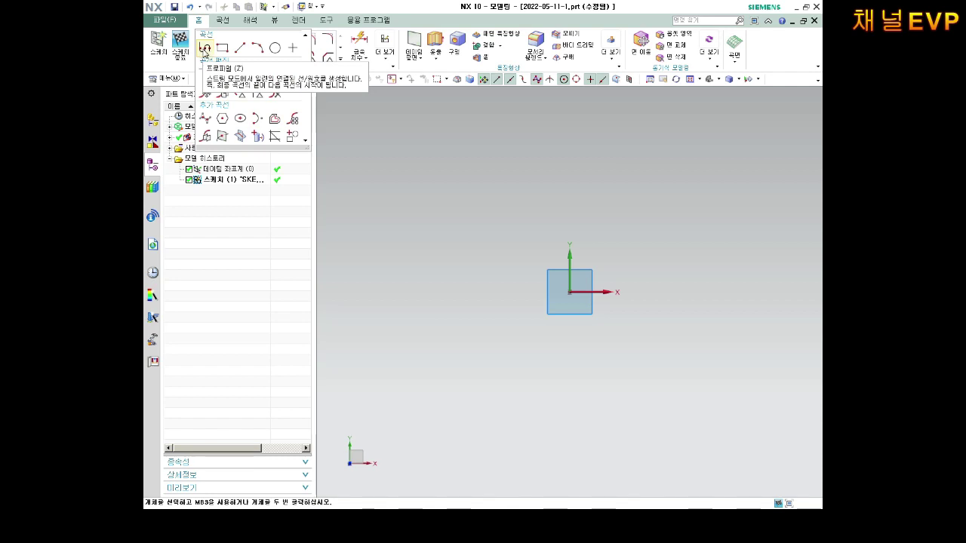
Step: Draw a Profile chain from the origin forming overlapping outlines with 60, 110, 115 and 82 edges
{"action": "left_click", "coordinate": [204, 50]}
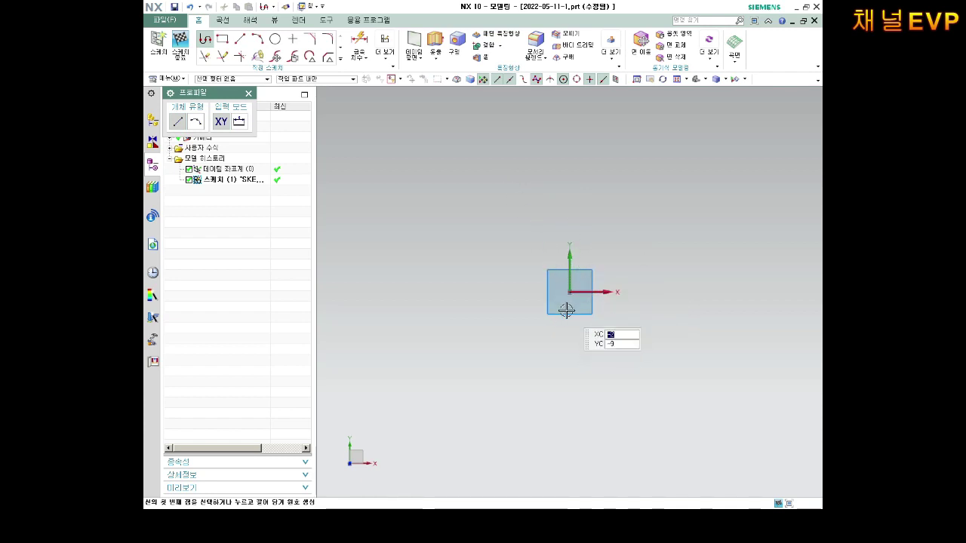
{"action": "left_click", "coordinate": [569, 293]}
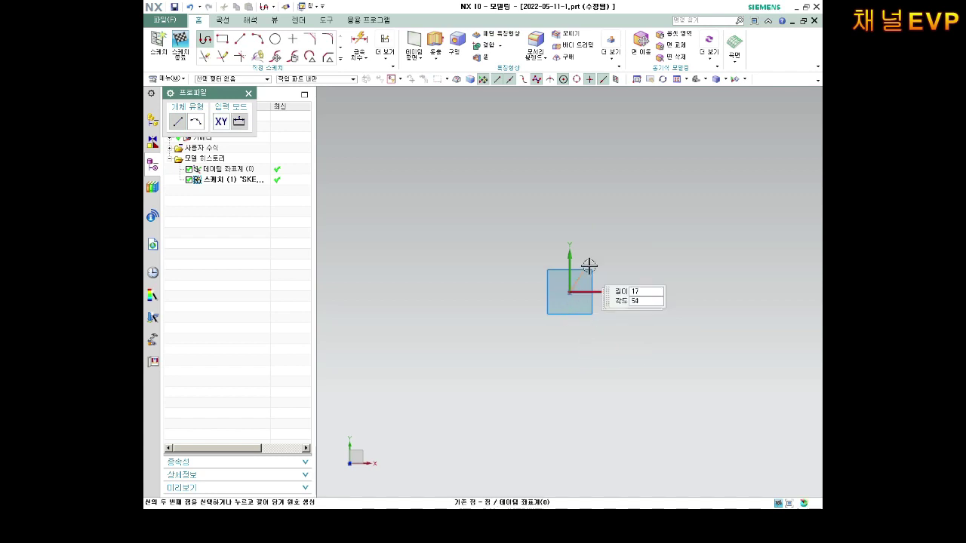
{"action": "left_click", "coordinate": [667, 199]}
{"action": "left_click", "coordinate": [570, 139]}
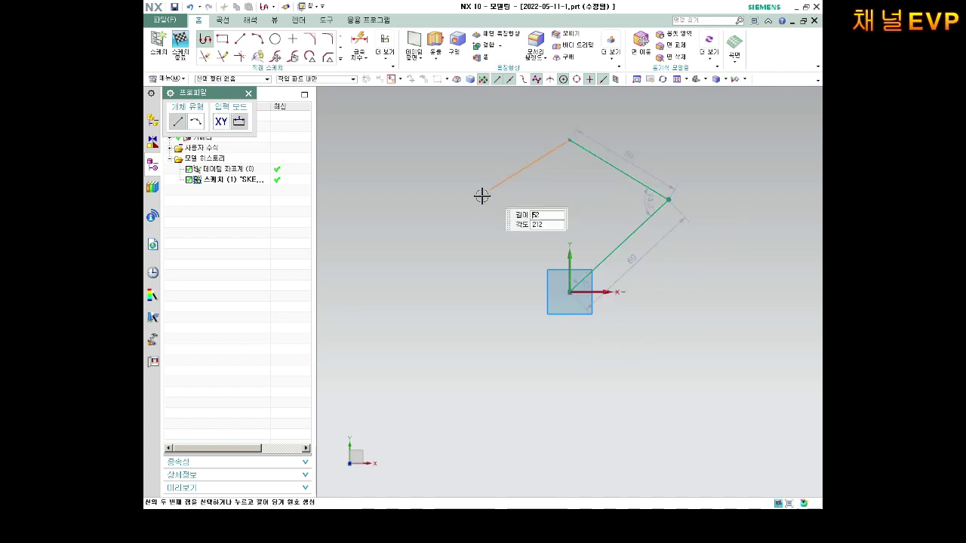
{"action": "left_click", "coordinate": [454, 227]}
{"action": "left_click", "coordinate": [483, 394]}
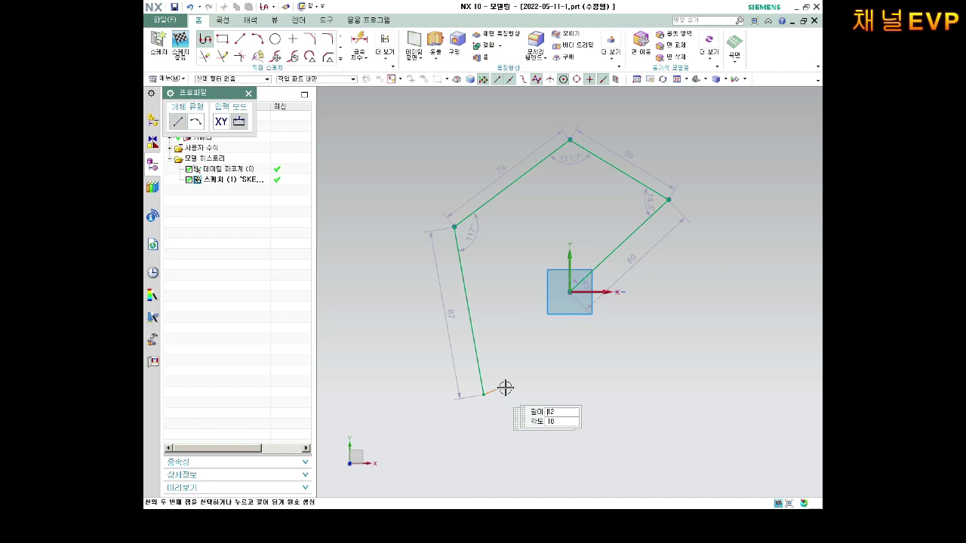
{"action": "left_click", "coordinate": [698, 375]}
{"action": "left_click", "coordinate": [738, 154]}
{"action": "left_click", "coordinate": [453, 104]}
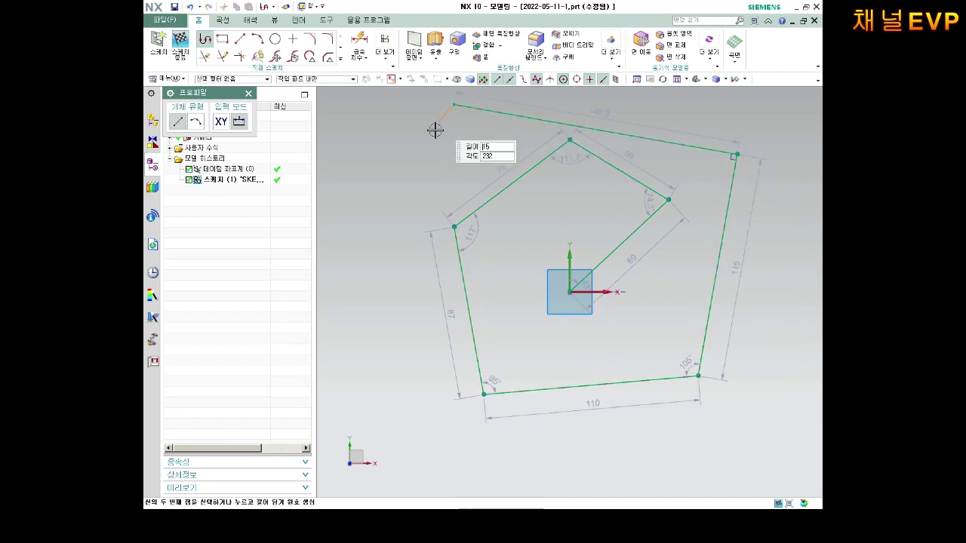
{"action": "left_click", "coordinate": [372, 330]}
{"action": "left_click", "coordinate": [532, 330]}
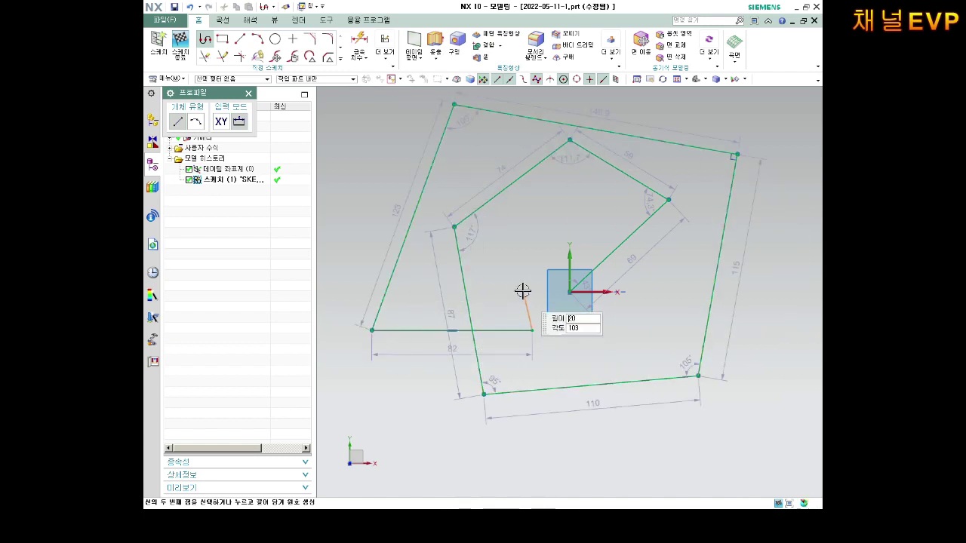
Step: Continue the chain into a triangle and a few more segments, then end the profile
{"action": "left_click", "coordinate": [497, 237]}
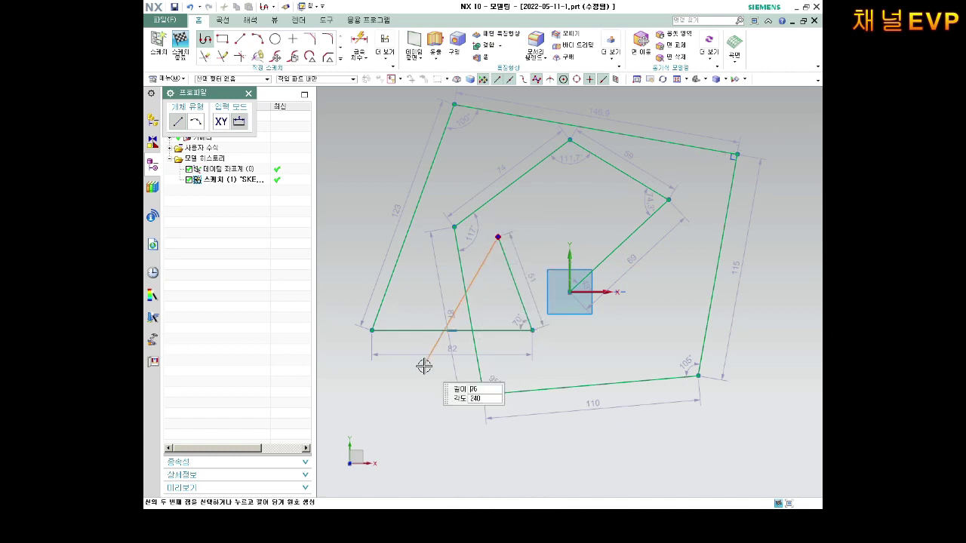
{"action": "left_click", "coordinate": [413, 389]}
{"action": "left_click", "coordinate": [373, 190]}
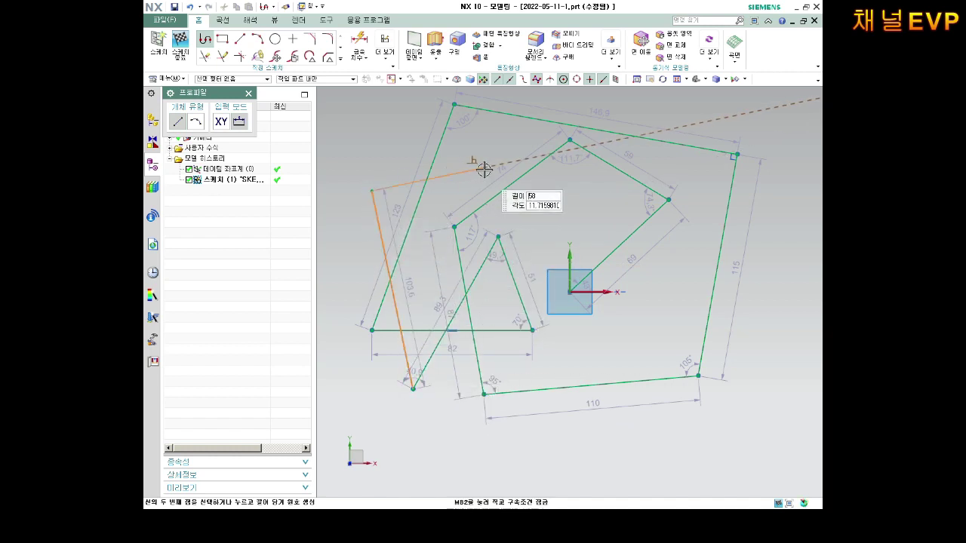
{"action": "left_click", "coordinate": [484, 167]}
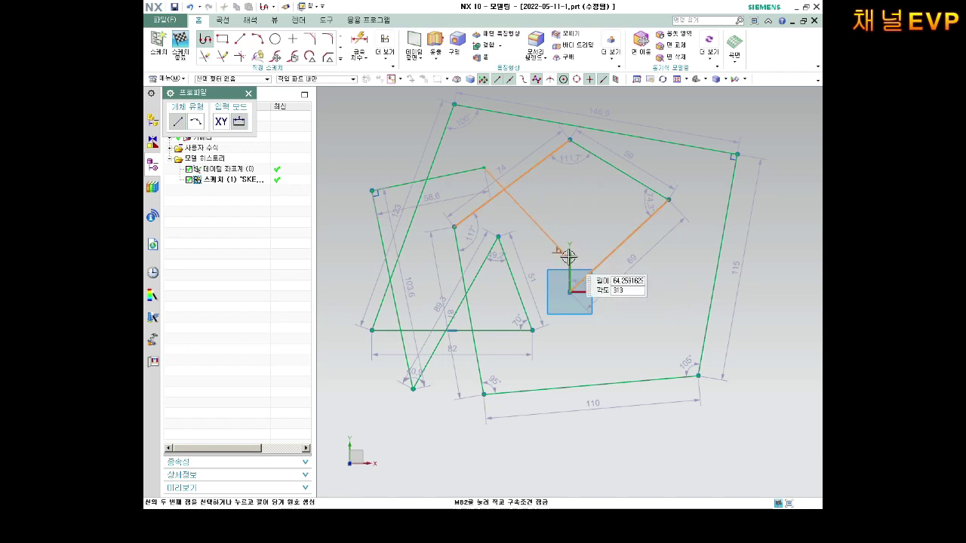
{"action": "key", "text": "Escape"}
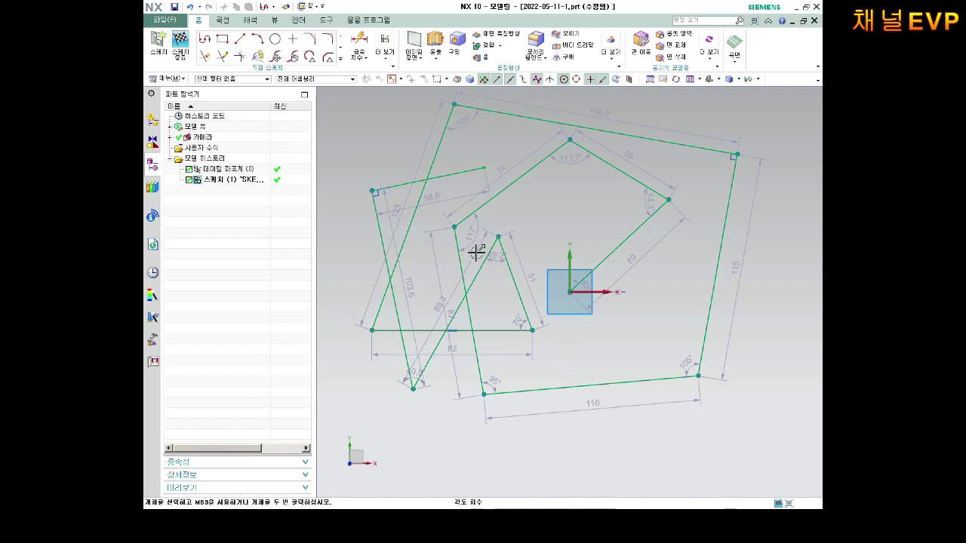
Step: Delete six outline lines, including the top, 115, 110 and 87 edges
{"action": "left_click", "coordinate": [451, 173]}
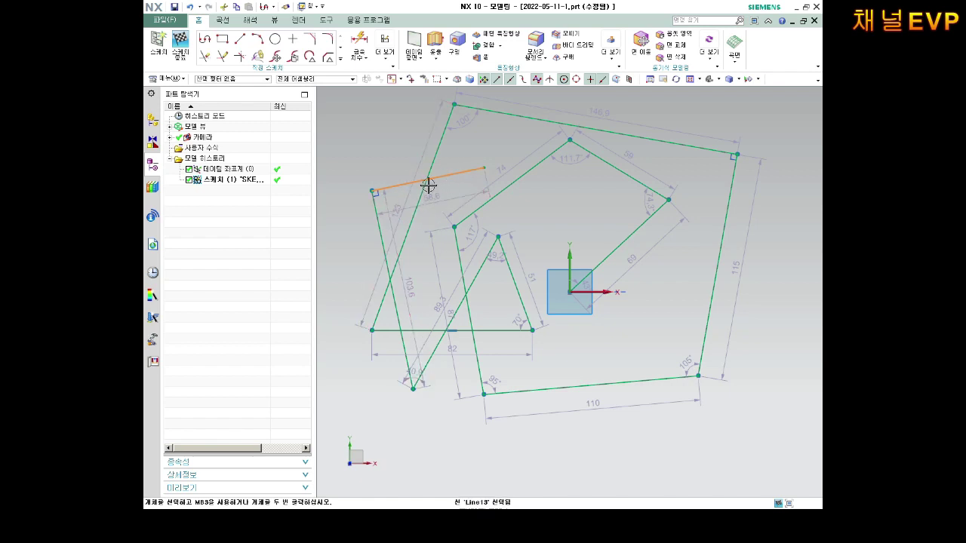
{"action": "left_click", "coordinate": [401, 309]}
{"action": "left_click", "coordinate": [532, 120]}
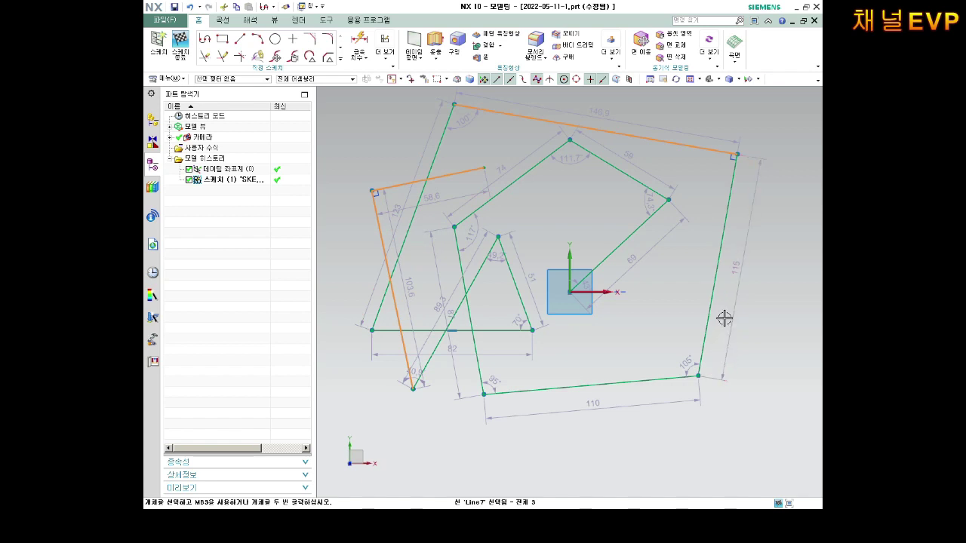
{"action": "left_click", "coordinate": [711, 286]}
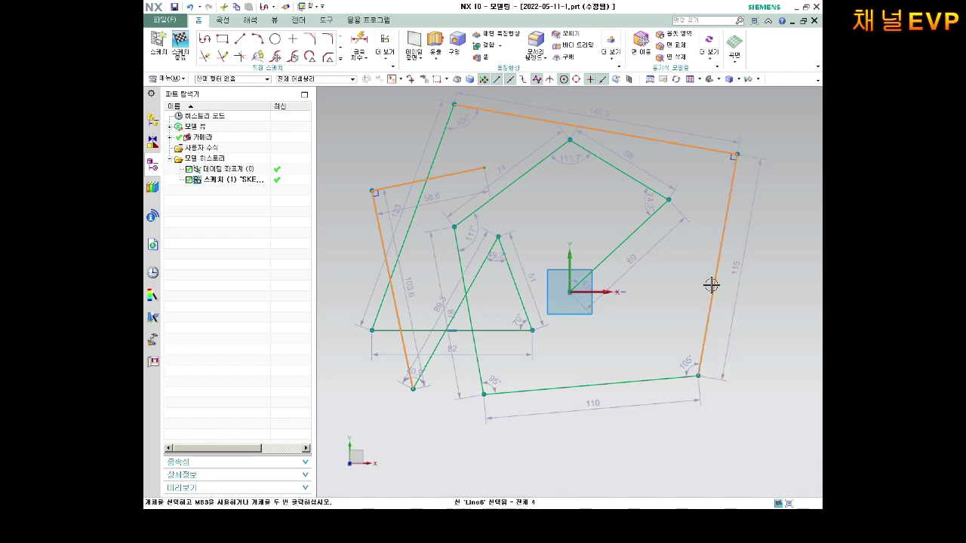
{"action": "left_click", "coordinate": [552, 392]}
{"action": "left_click", "coordinate": [461, 270]}
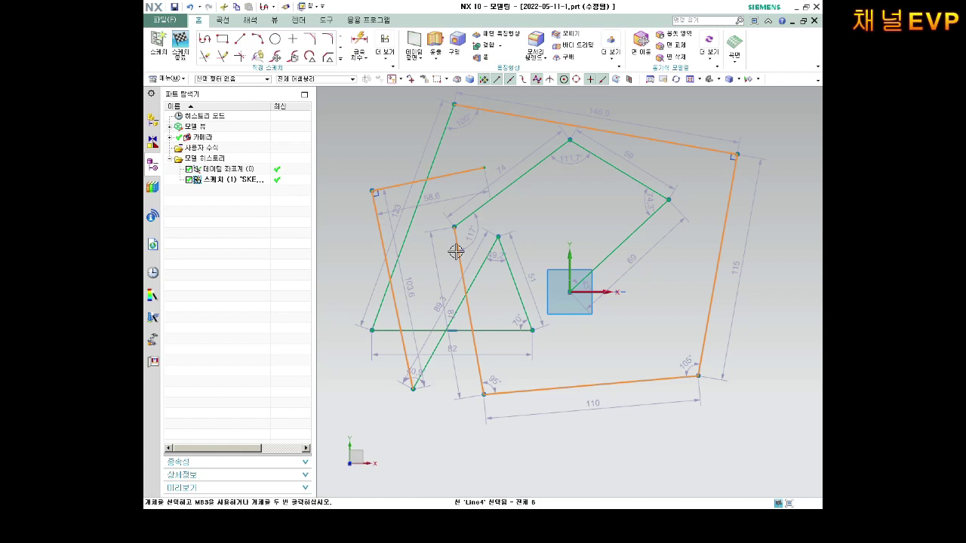
{"action": "key", "text": "Delete"}
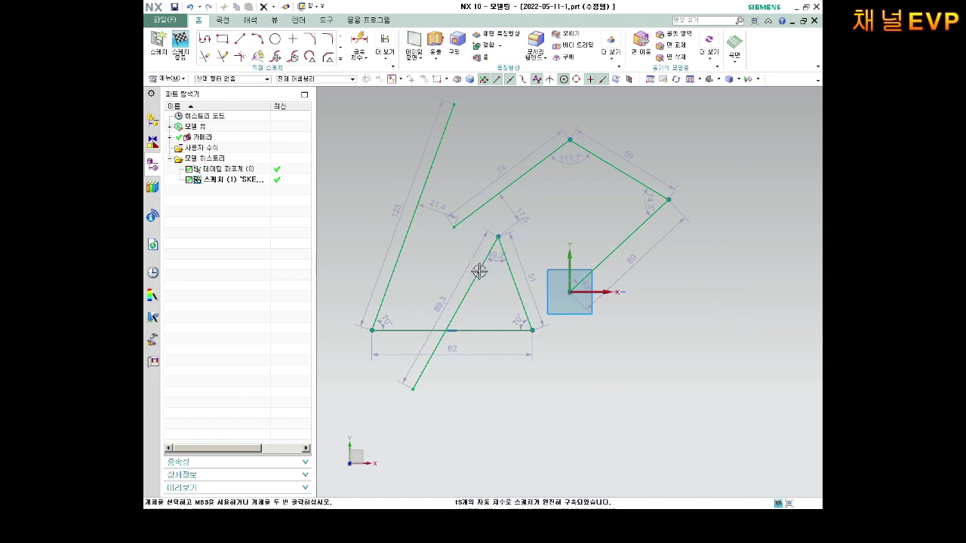
Step: Delete the diagonal, two upper lines and the line from the origin
{"action": "left_click", "coordinate": [471, 284]}
{"action": "left_click", "coordinate": [500, 190]}
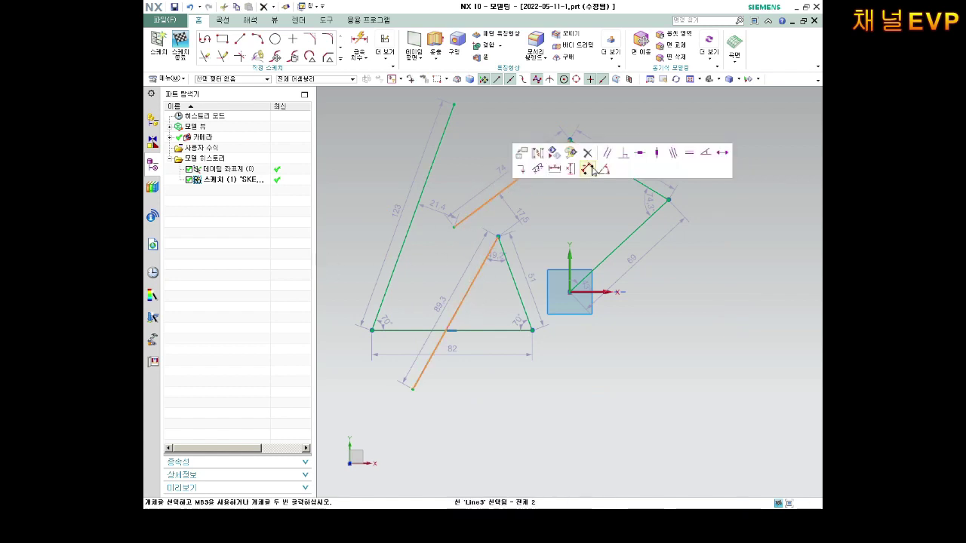
{"action": "left_click", "coordinate": [646, 191]}
{"action": "left_click", "coordinate": [633, 231]}
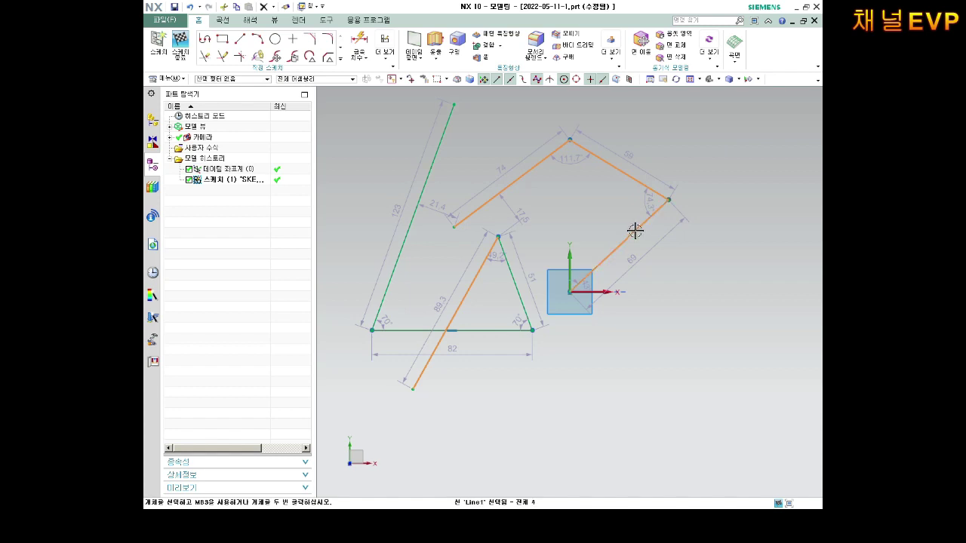
{"action": "key", "text": "Delete"}
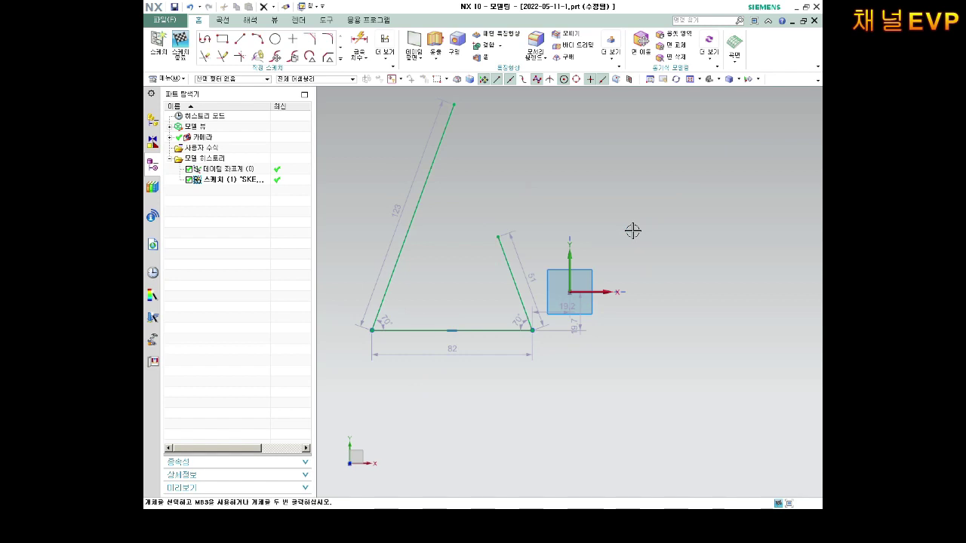
Step: Delete the last three lines (123, 82 and the short right line) and finish the sketch
{"action": "left_click", "coordinate": [417, 207]}
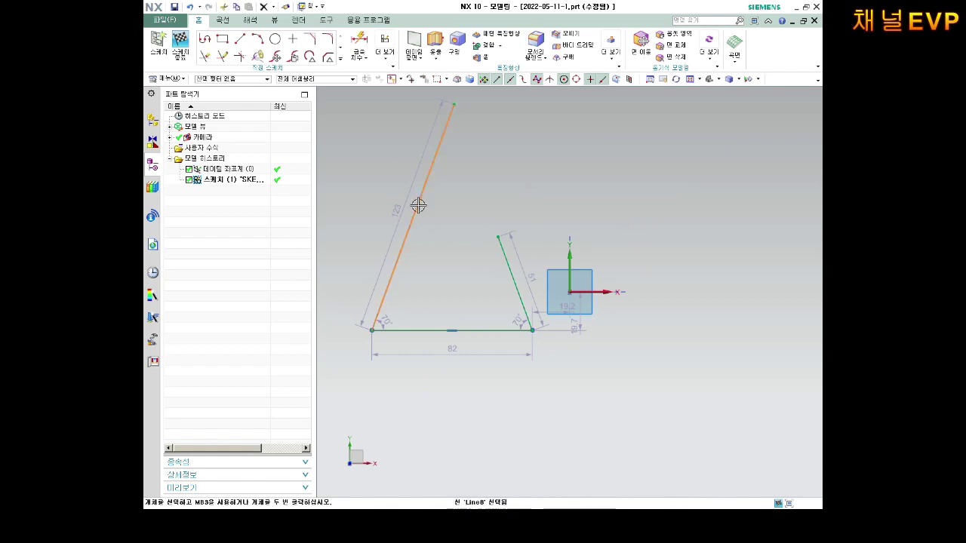
{"action": "left_click", "coordinate": [474, 330]}
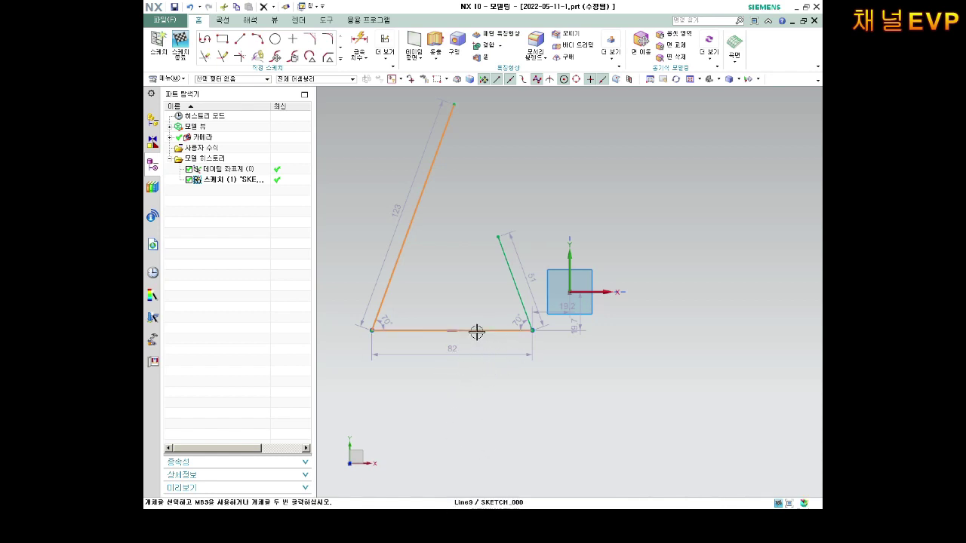
{"action": "left_click", "coordinate": [505, 265]}
{"action": "key", "text": "Delete"}
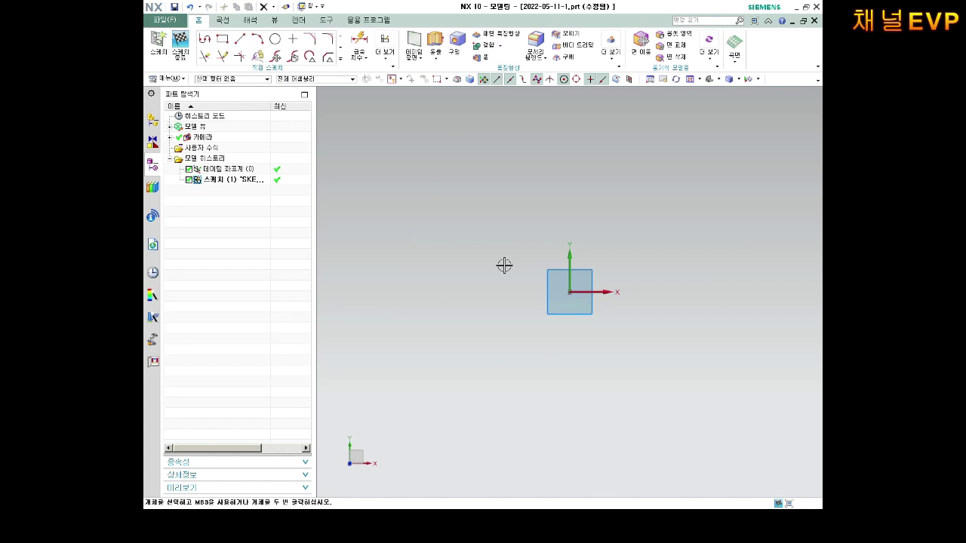
{"action": "key", "text": "ctrl+q"}
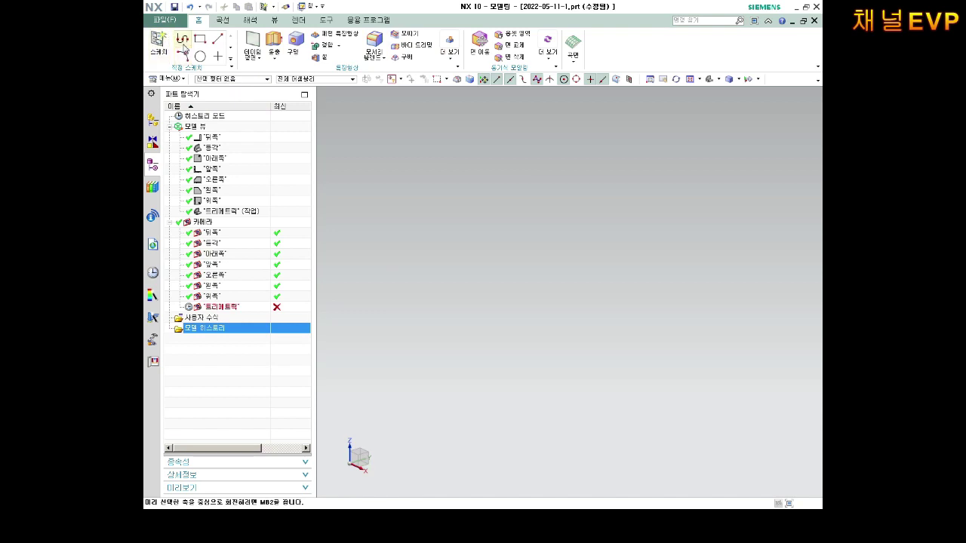
Step: Create a new sketch on the default XY plane and collapse the Camera node in the Part Navigator
{"action": "left_click", "coordinate": [159, 43]}
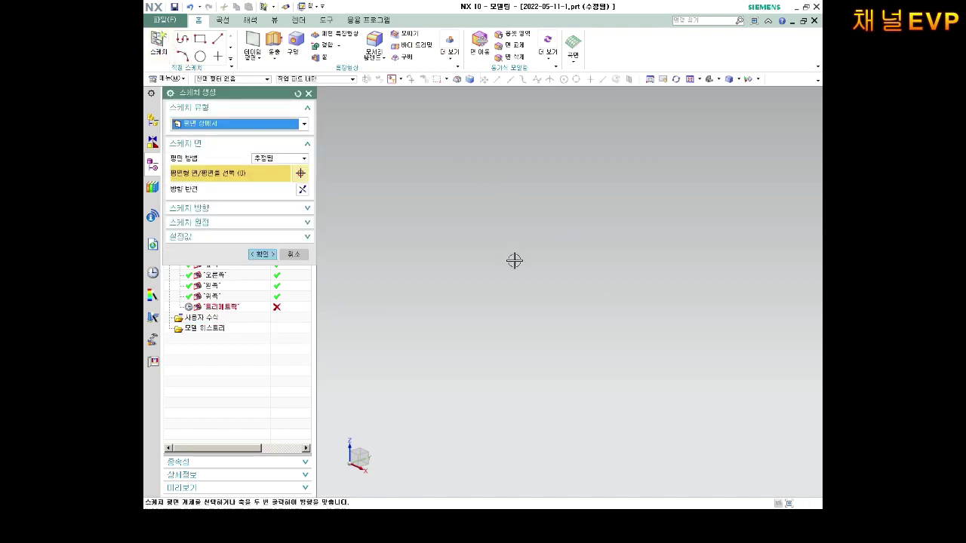
{"action": "left_click", "coordinate": [263, 255]}
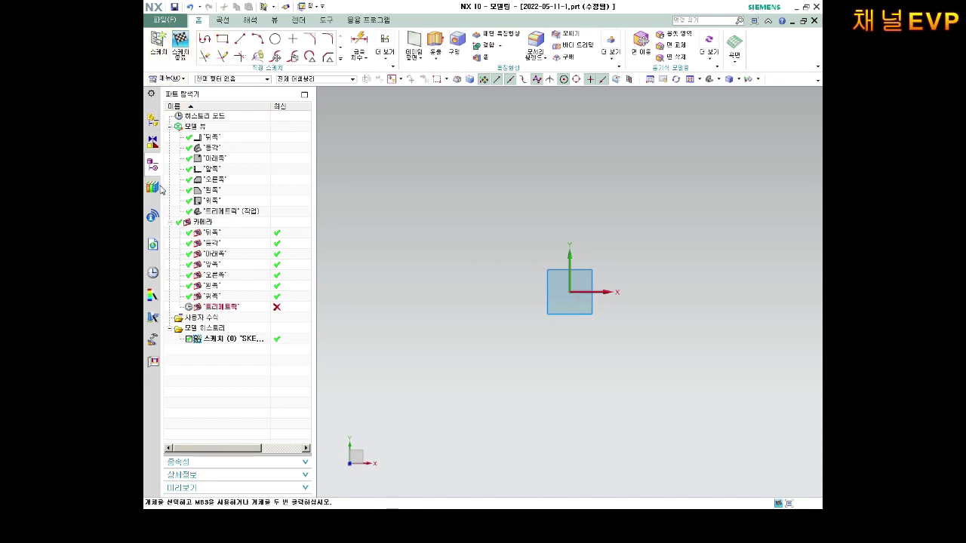
{"action": "left_click", "coordinate": [171, 223]}
Step: Draw an inverted V of two lines from the origin, dimensioned 88 and 82.3
{"action": "left_click", "coordinate": [170, 126]}
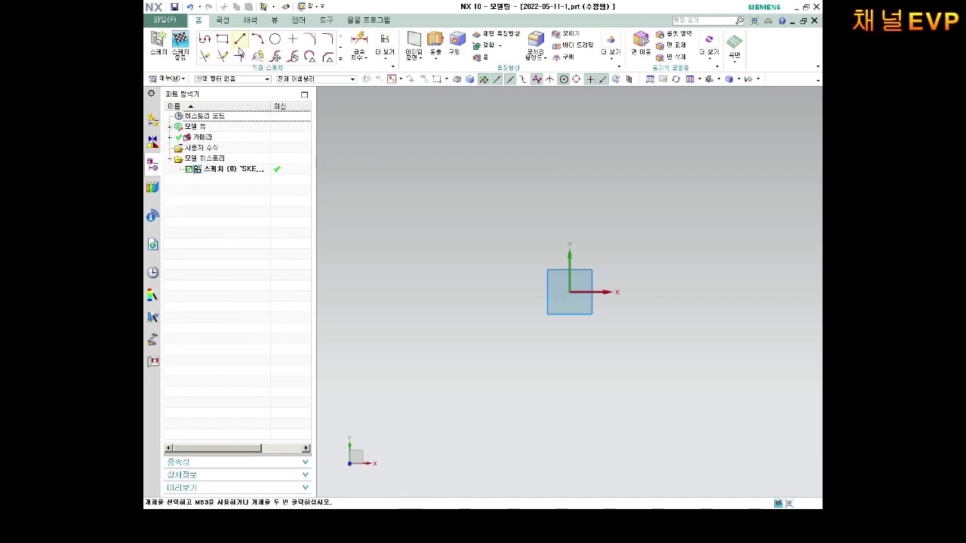
{"action": "left_click", "coordinate": [569, 292]}
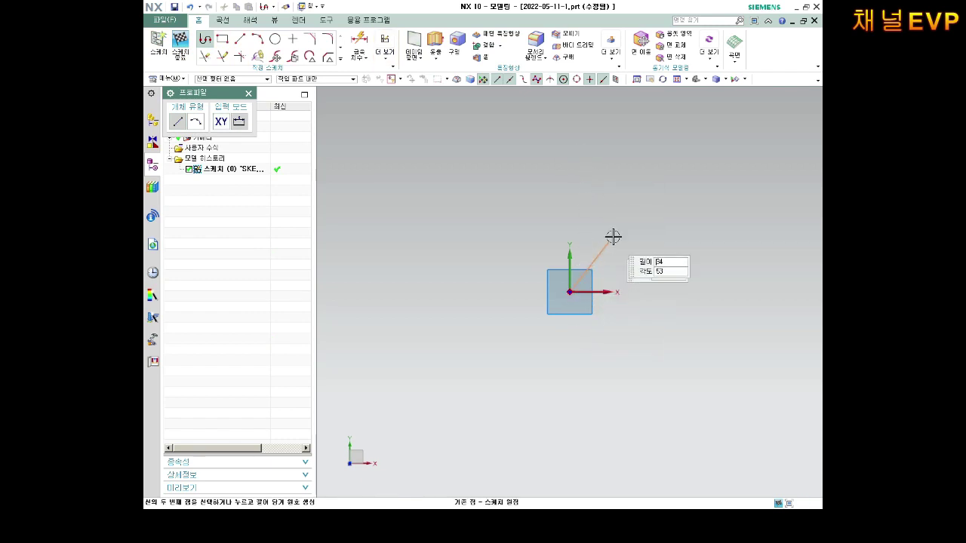
{"action": "left_click", "coordinate": [652, 141]}
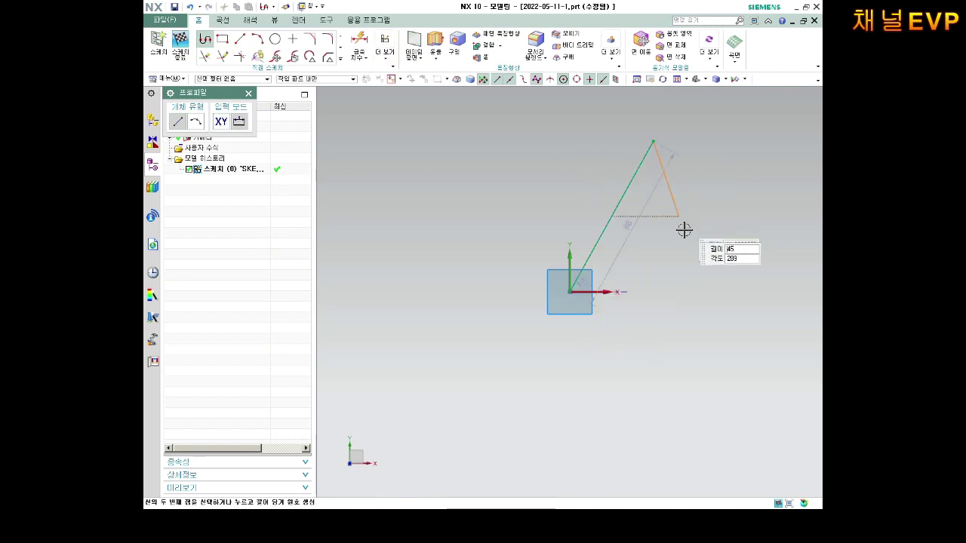
{"action": "left_click", "coordinate": [715, 294]}
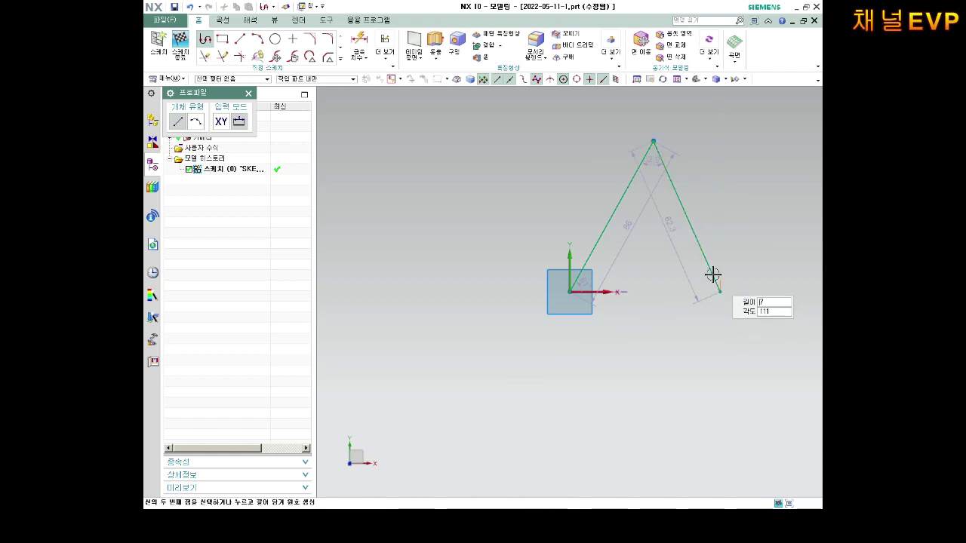
{"action": "key", "text": "Escape"}
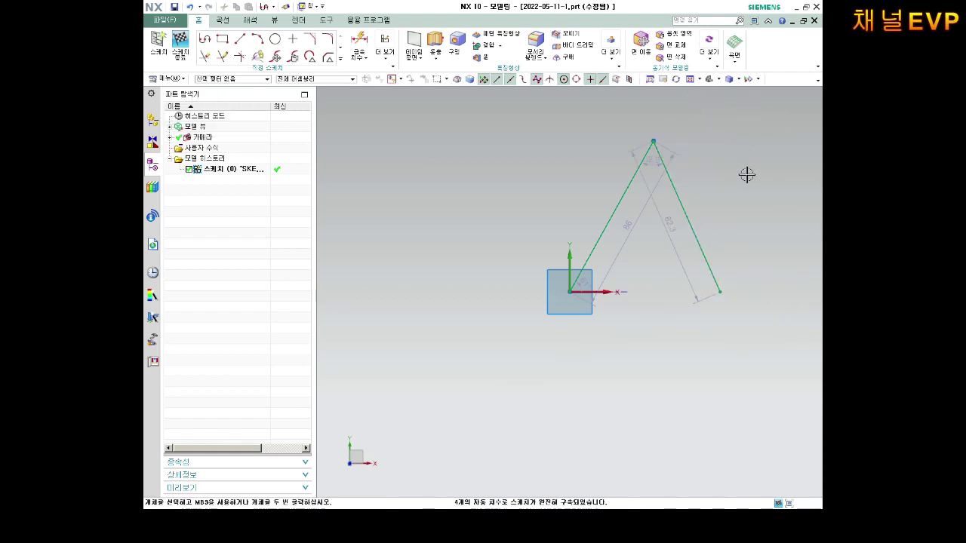
{"action": "scroll", "coordinate": [746, 162], "scroll_direction": "up", "scroll_amount": 2}
{"action": "scroll", "coordinate": [709, 173], "scroll_direction": "down", "scroll_amount": 1}
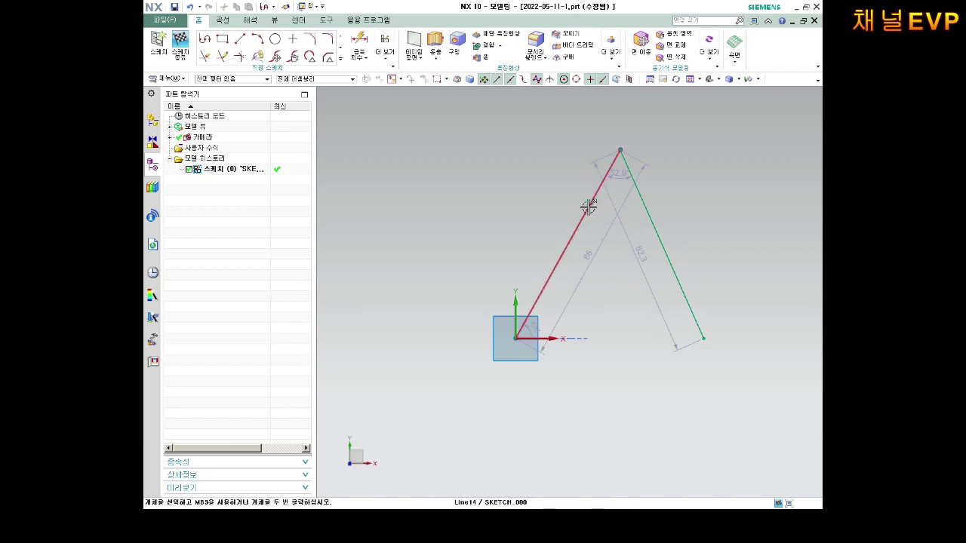
Step: Drag the apex and upper vertices to reshape the V into a peak
{"action": "scroll", "coordinate": [592, 227], "scroll_direction": "down", "scroll_amount": 2}
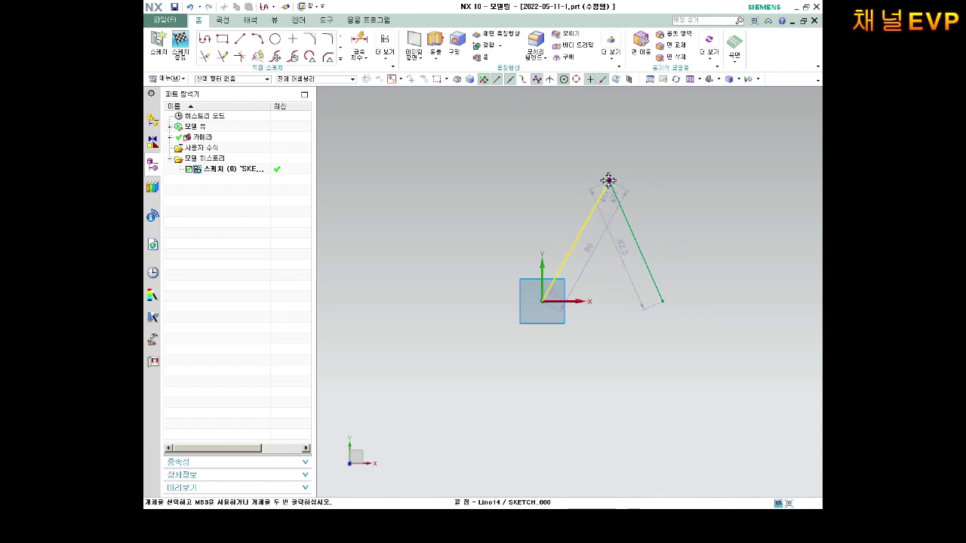
{"action": "mouse_move", "coordinate": [609, 181]}
{"action": "left_mouse_down"}
{"action": "mouse_move", "coordinate": [545, 173]}
{"action": "mouse_move", "coordinate": [410, 276]}
{"action": "mouse_move", "coordinate": [417, 268]}
{"action": "left_mouse_up"}
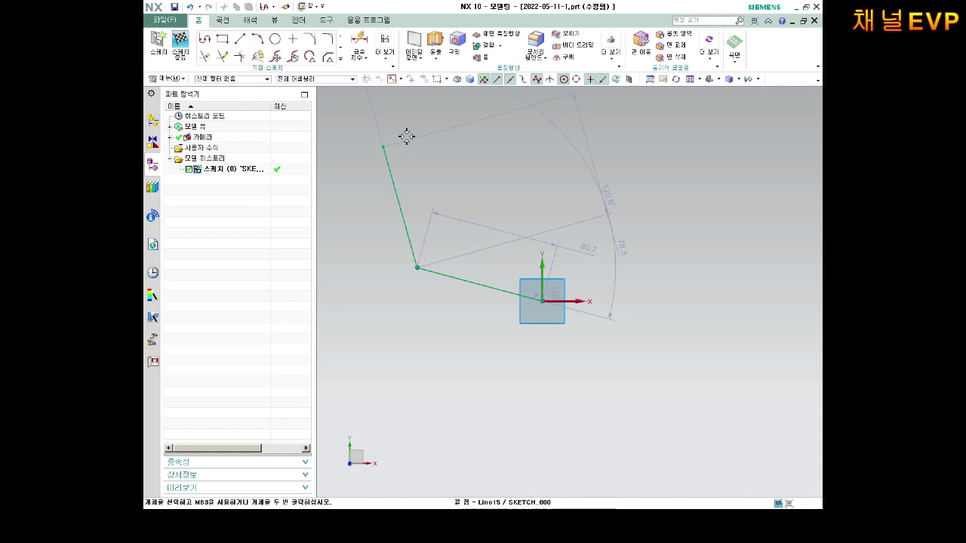
{"action": "left_click_drag", "start_coordinate": [386, 146], "coordinate": [685, 291]}
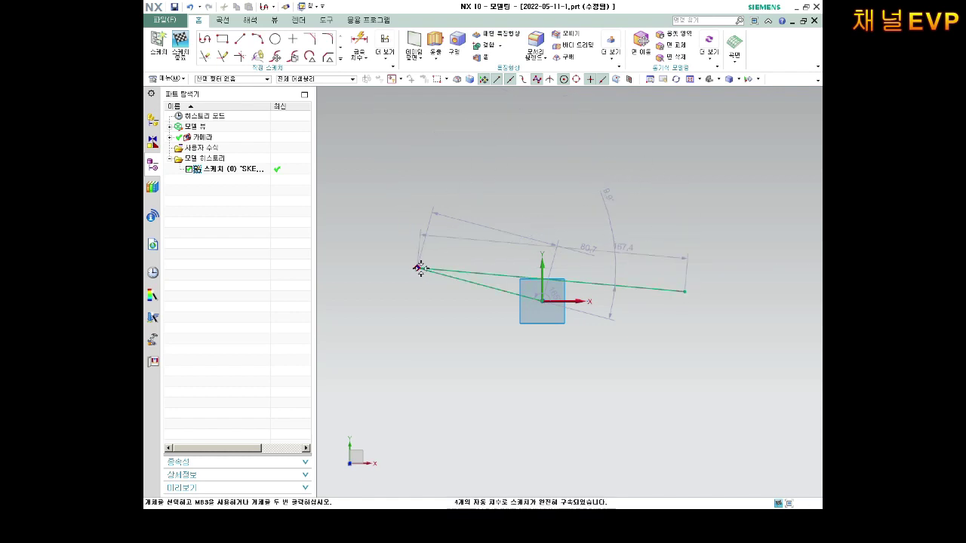
{"action": "left_click_drag", "start_coordinate": [417, 267], "coordinate": [619, 185]}
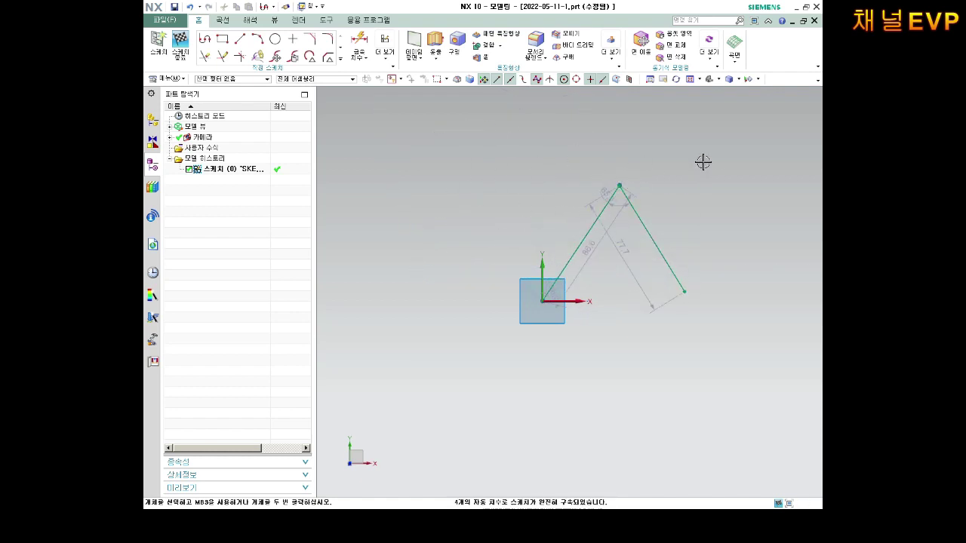
{"action": "left_click", "coordinate": [619, 183]}
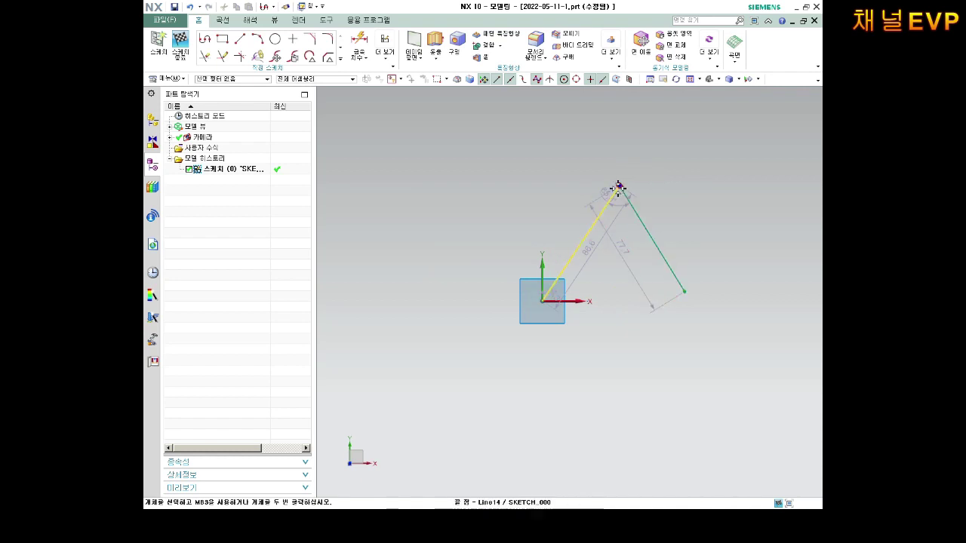
{"action": "mouse_move", "coordinate": [601, 158]}
{"action": "left_mouse_down"}
{"action": "mouse_move", "coordinate": [426, 193]}
{"action": "mouse_move", "coordinate": [391, 298]}
{"action": "left_mouse_up"}
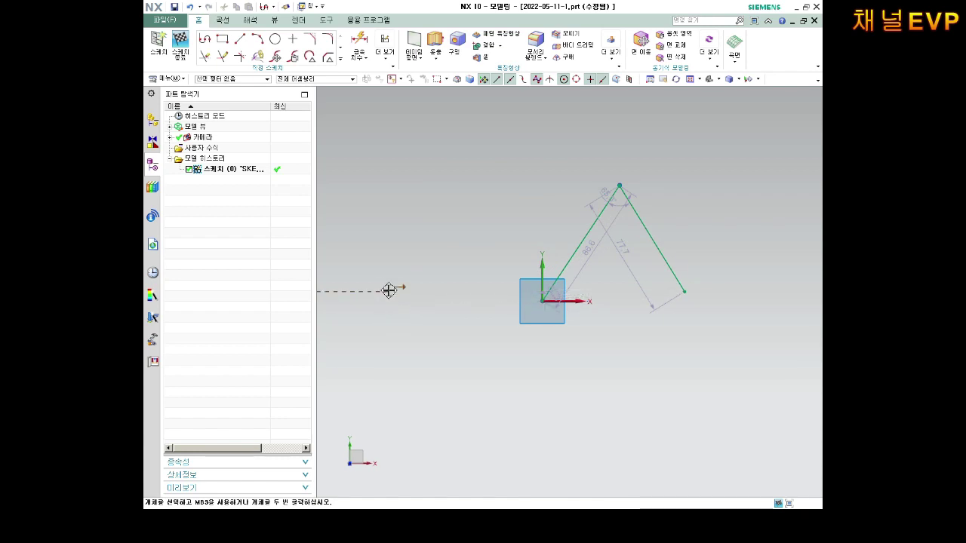
{"action": "mouse_move", "coordinate": [391, 299]}
{"action": "left_mouse_down"}
{"action": "mouse_move", "coordinate": [383, 283]}
{"action": "mouse_move", "coordinate": [381, 308]}
{"action": "left_mouse_up"}
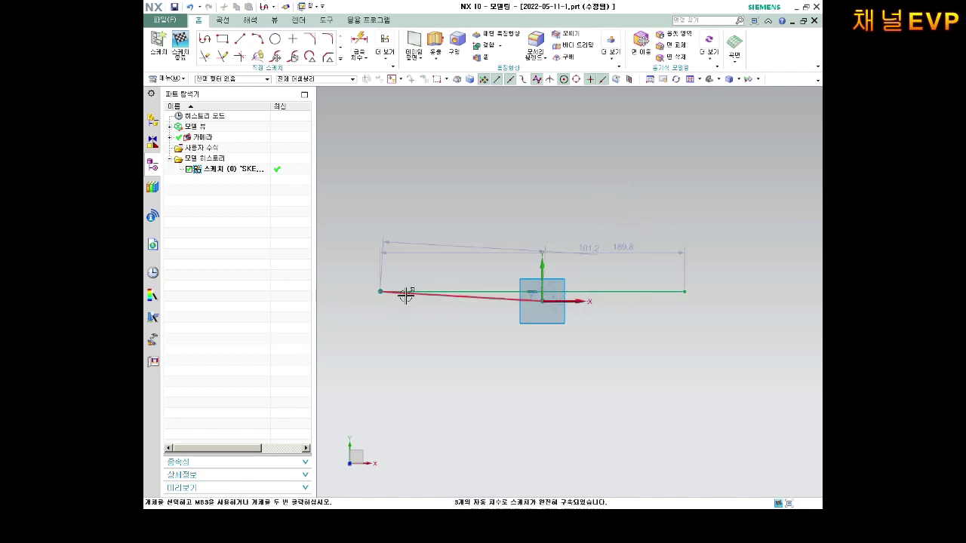
Step: Move the horizontal line so its left end sits near the origin, joined by a slanted line
{"action": "scroll", "coordinate": [389, 255], "scroll_direction": "up", "scroll_amount": 2}
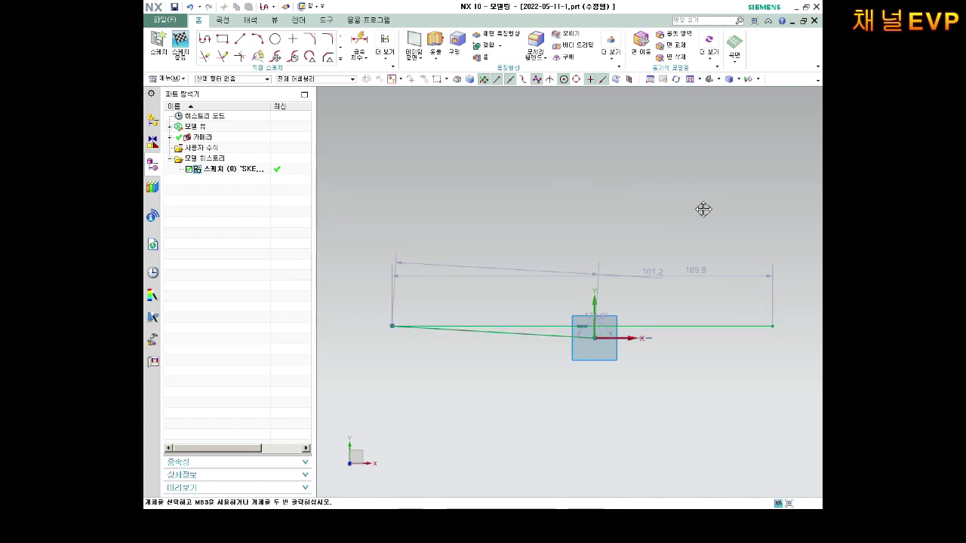
{"action": "scroll", "coordinate": [528, 174], "scroll_direction": "up", "scroll_amount": 3}
{"action": "left_click_drag", "start_coordinate": [392, 180], "coordinate": [332, 198]}
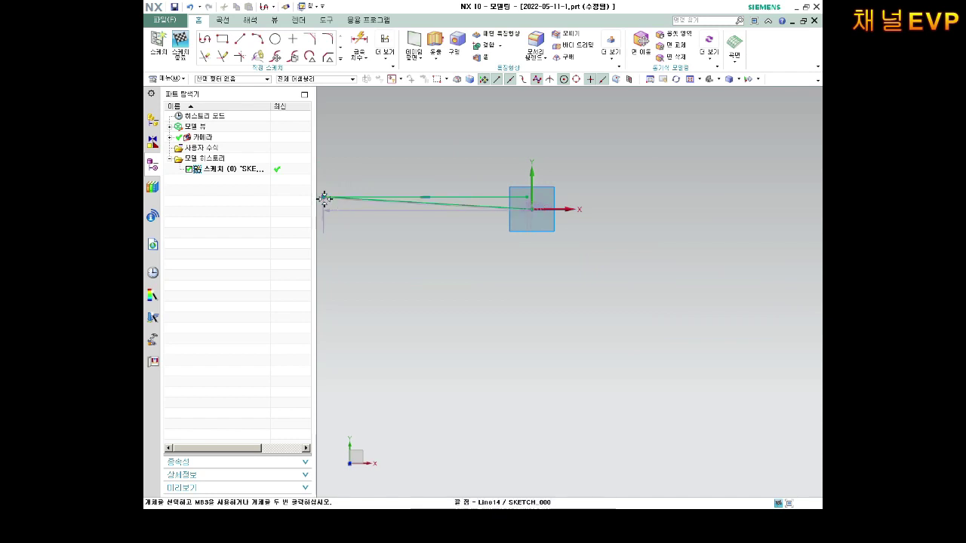
{"action": "mouse_move", "coordinate": [476, 198]}
{"action": "left_mouse_down"}
{"action": "mouse_move", "coordinate": [519, 158]}
{"action": "mouse_move", "coordinate": [528, 173]}
{"action": "left_mouse_up"}
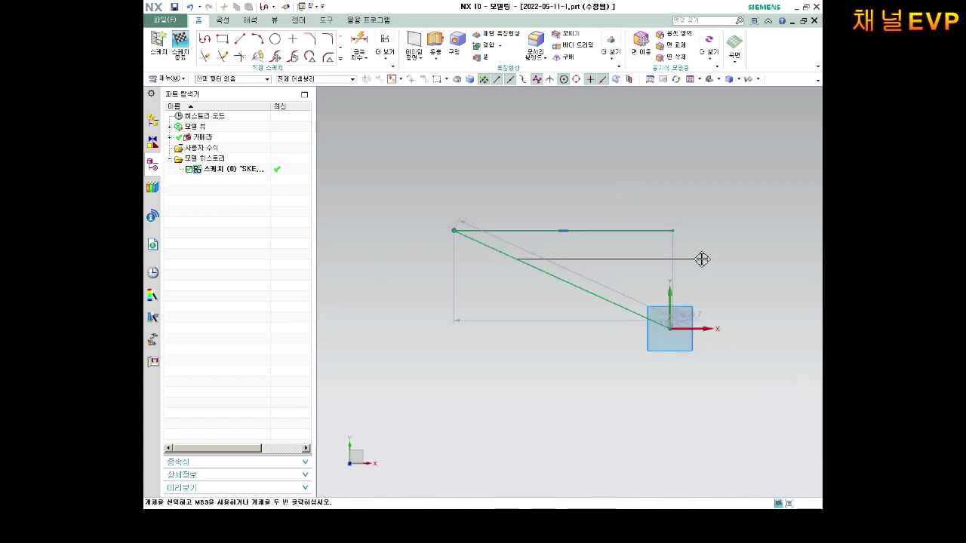
{"action": "left_click_drag", "start_coordinate": [700, 263], "coordinate": [719, 259]}
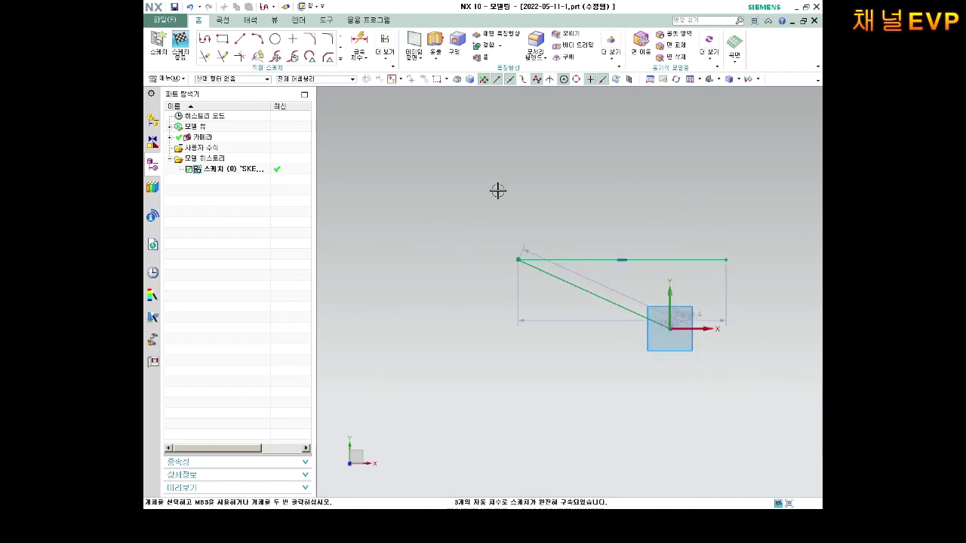
{"action": "left_click", "coordinate": [652, 259]}
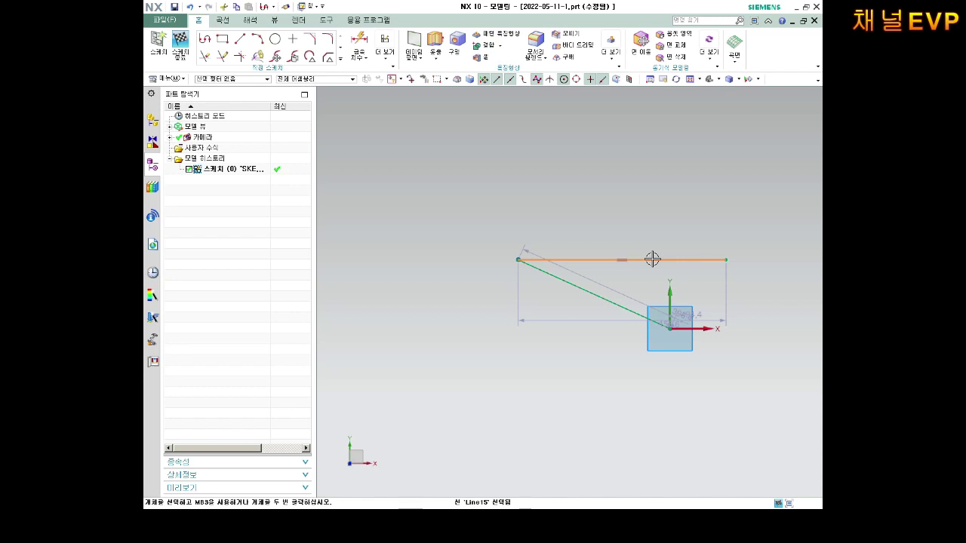
Step: Remove all constraints from the top line
{"action": "right_click", "coordinate": [652, 260]}
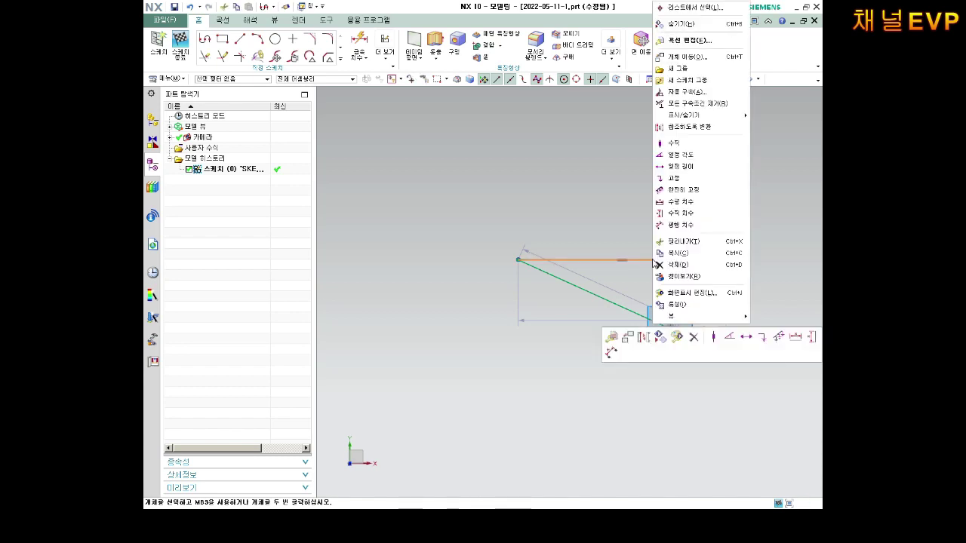
{"action": "left_click", "coordinate": [695, 103]}
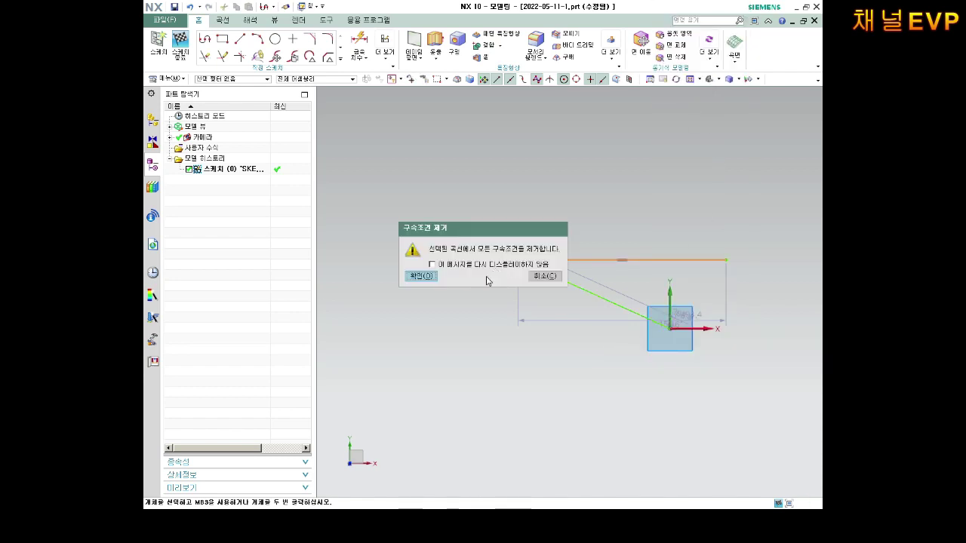
{"action": "left_click", "coordinate": [421, 276]}
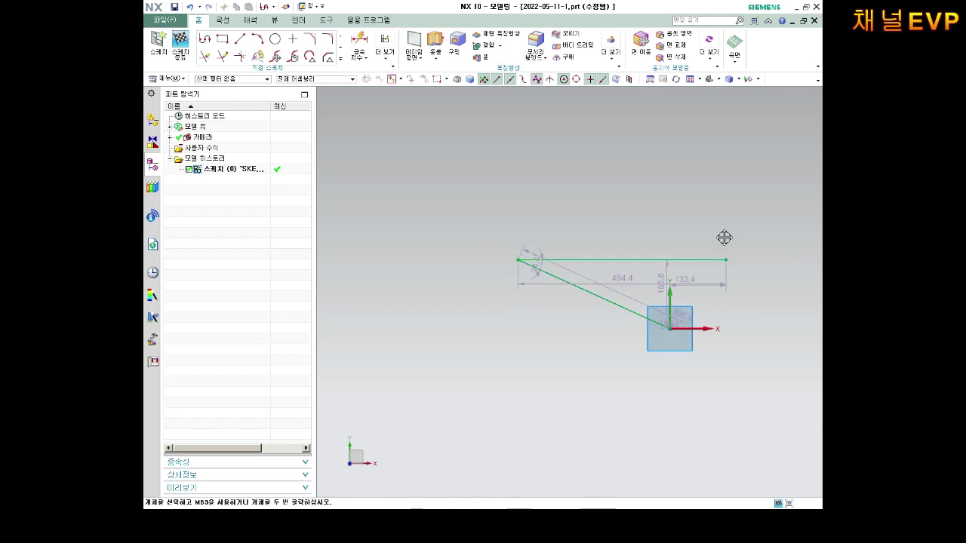
Step: Drag the top line's free end up and left into a steep line above the bend
{"action": "mouse_move", "coordinate": [726, 260]}
{"action": "left_mouse_down"}
{"action": "mouse_move", "coordinate": [528, 113]}
{"action": "mouse_move", "coordinate": [460, 147]}
{"action": "left_mouse_up"}
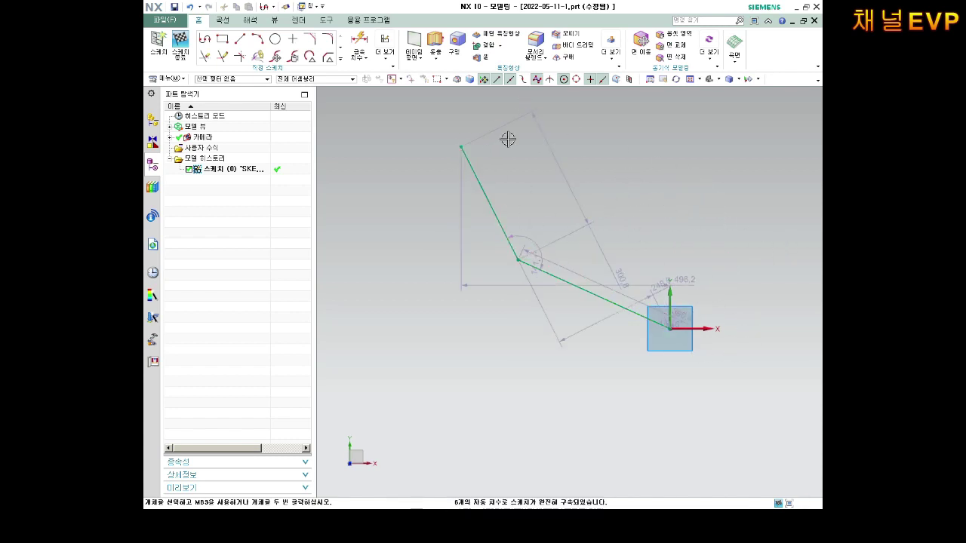
{"action": "left_click_drag", "start_coordinate": [461, 148], "coordinate": [503, 144]}
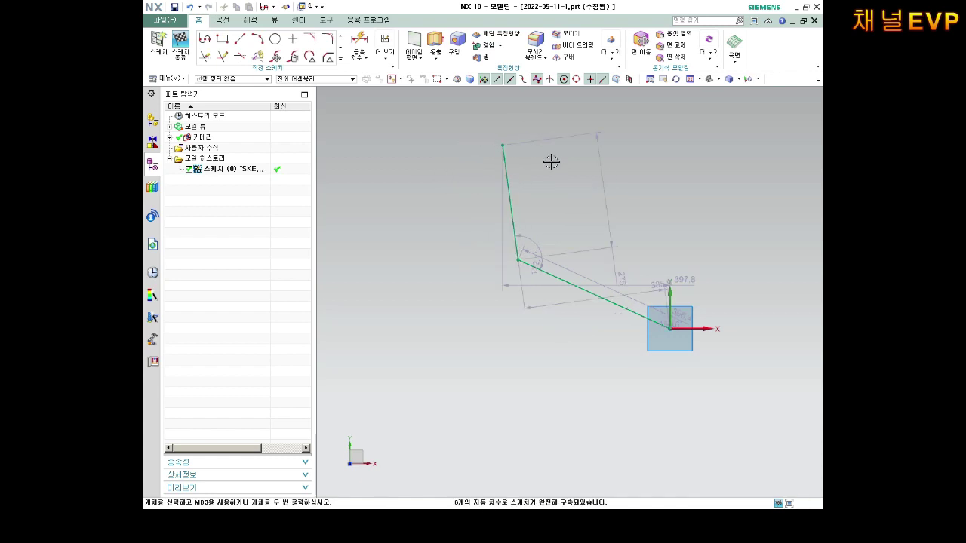
{"action": "scroll", "coordinate": [552, 162], "scroll_direction": "up", "scroll_amount": 3}
{"action": "scroll", "coordinate": [553, 164], "scroll_direction": "down", "scroll_amount": 1}
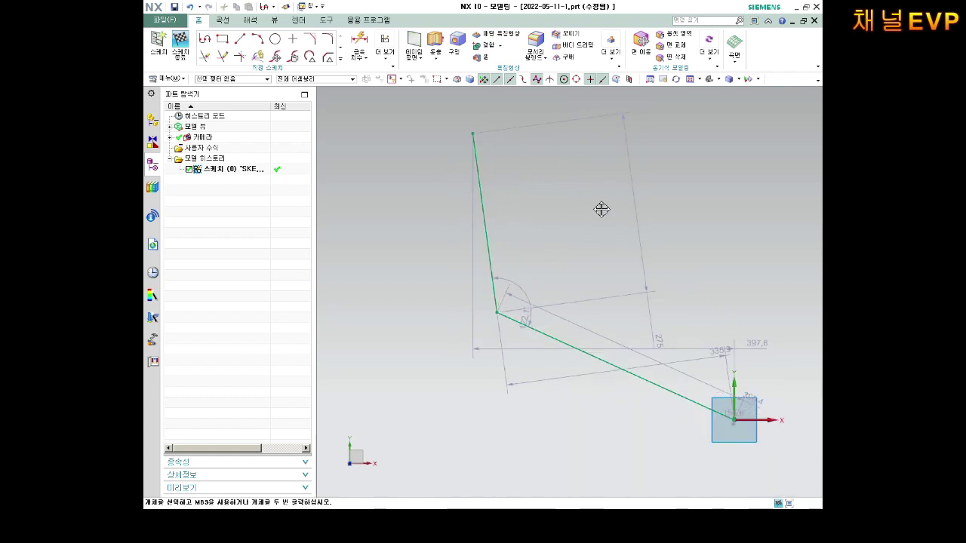
{"action": "left_click_drag", "start_coordinate": [473, 134], "coordinate": [477, 163]}
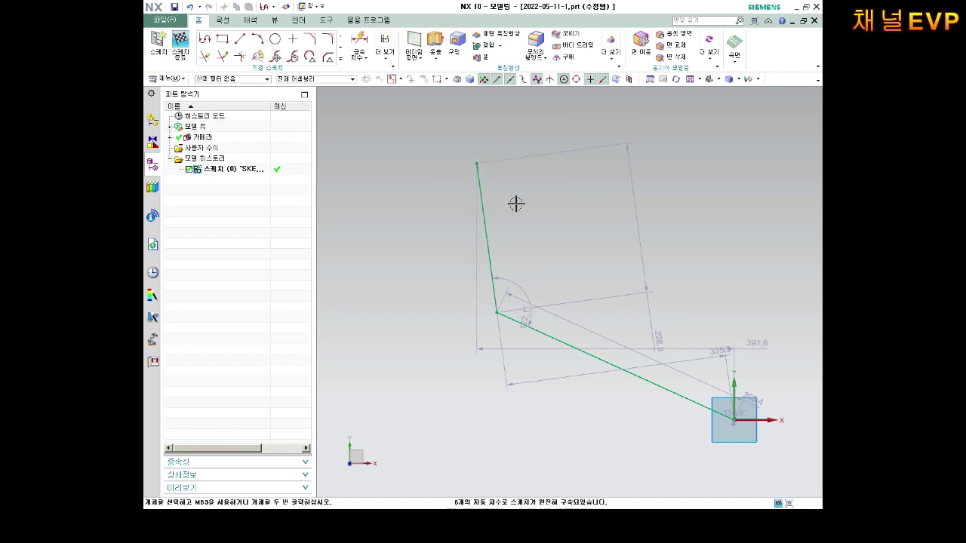
{"action": "scroll", "coordinate": [515, 203], "scroll_direction": "down", "scroll_amount": 3}
{"action": "scroll", "coordinate": [564, 205], "scroll_direction": "up", "scroll_amount": 1}
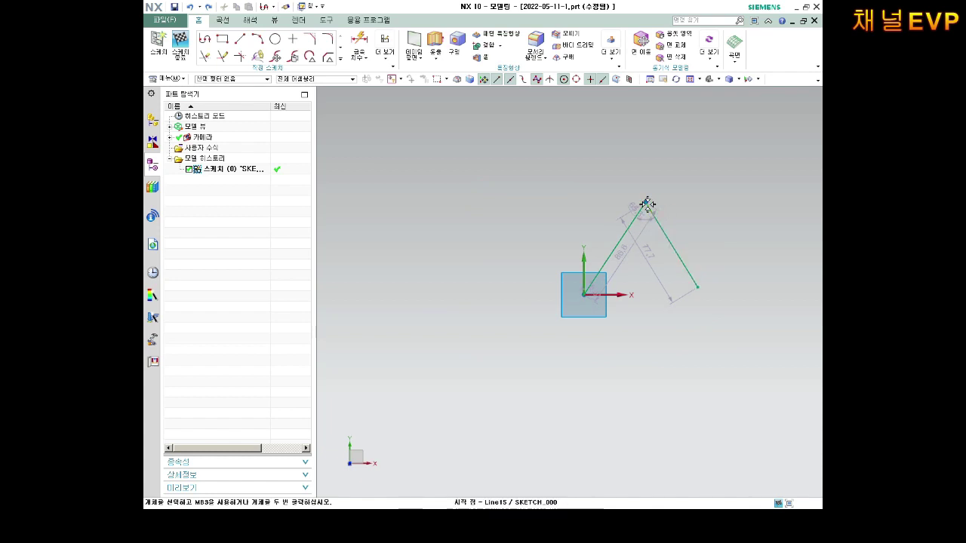
Step: Drag the apex far left, lower the bend and nudge the upper vertex into a near-vertical line
{"action": "left_click_drag", "start_coordinate": [647, 204], "coordinate": [639, 155]}
{"action": "left_click_drag", "start_coordinate": [645, 202], "coordinate": [419, 261]}
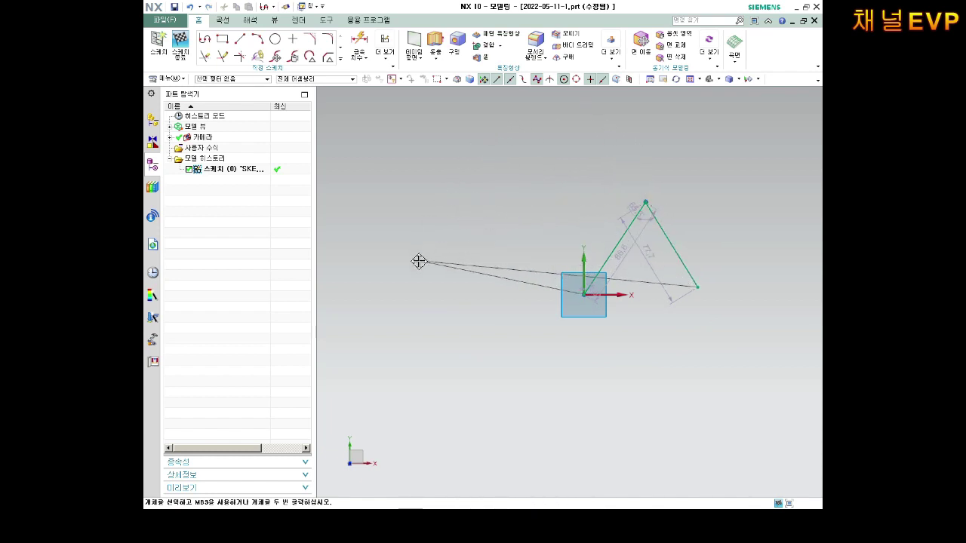
{"action": "left_click_drag", "start_coordinate": [705, 293], "coordinate": [379, 159]}
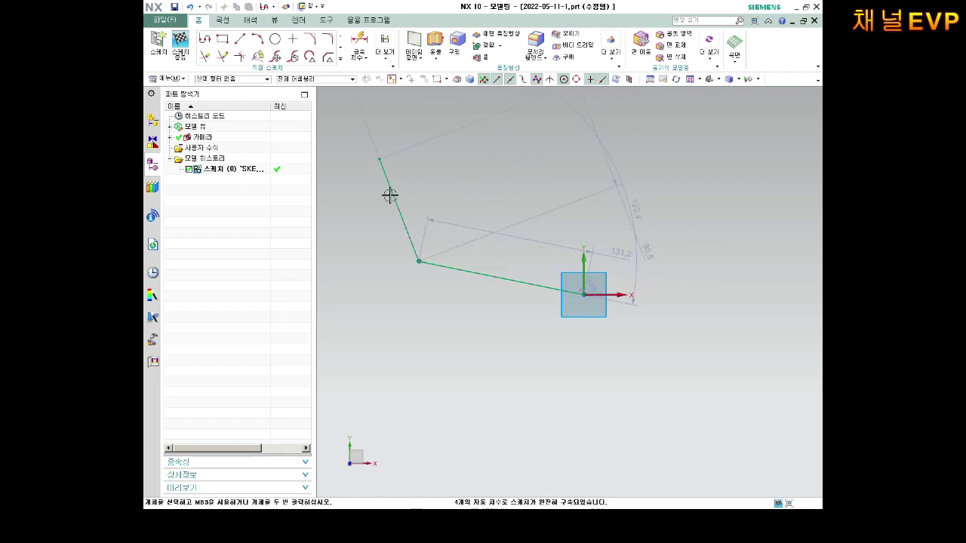
{"action": "middle_click_drag", "start_coordinate": [341, 176], "coordinate": [416, 166]}
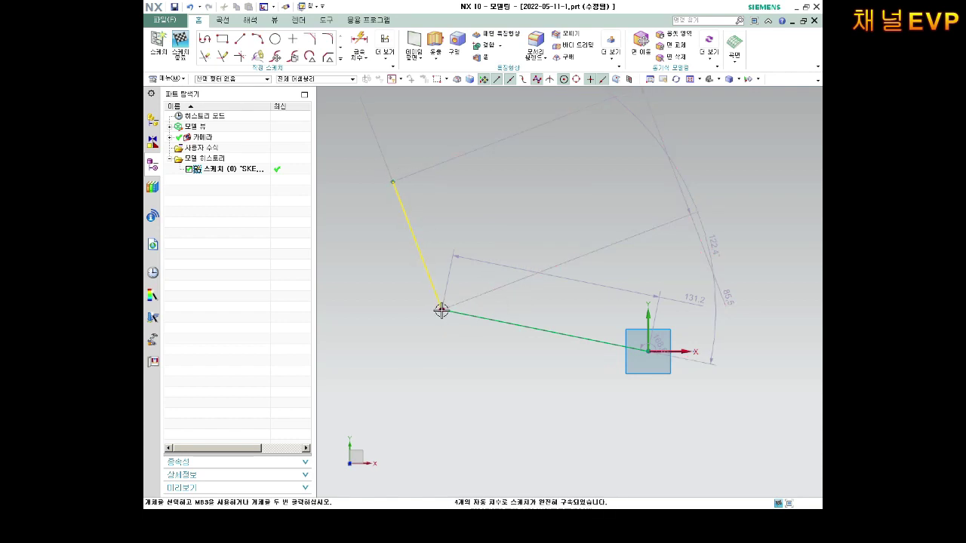
{"action": "mouse_move", "coordinate": [442, 310]}
{"action": "left_mouse_down"}
{"action": "mouse_move", "coordinate": [425, 373]}
{"action": "mouse_move", "coordinate": [446, 336]}
{"action": "mouse_move", "coordinate": [416, 322]}
{"action": "left_mouse_up"}
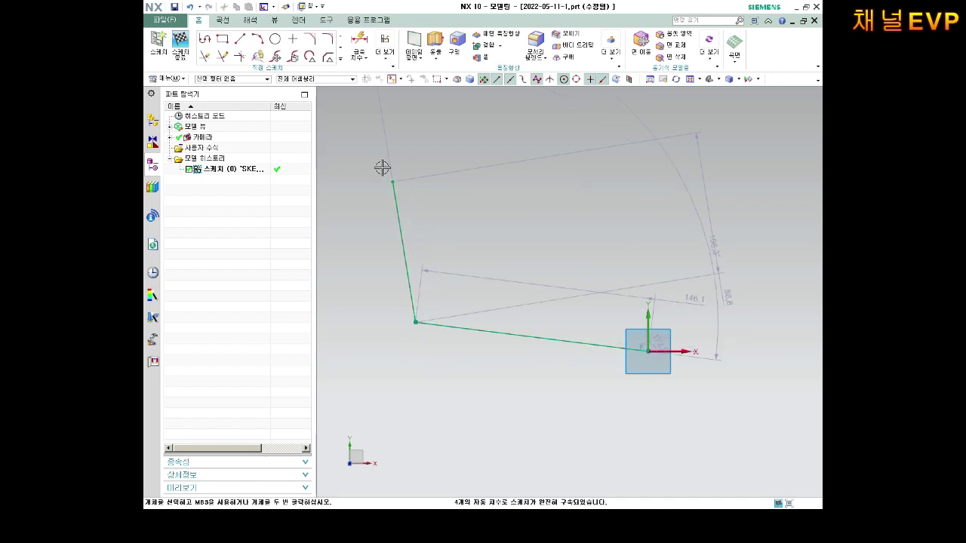
{"action": "left_click_drag", "start_coordinate": [388, 185], "coordinate": [390, 180]}
Step: Open Geometric Constraints with 'Don't display this message again' ticked, then undock the panel
{"action": "key", "text": "c"}
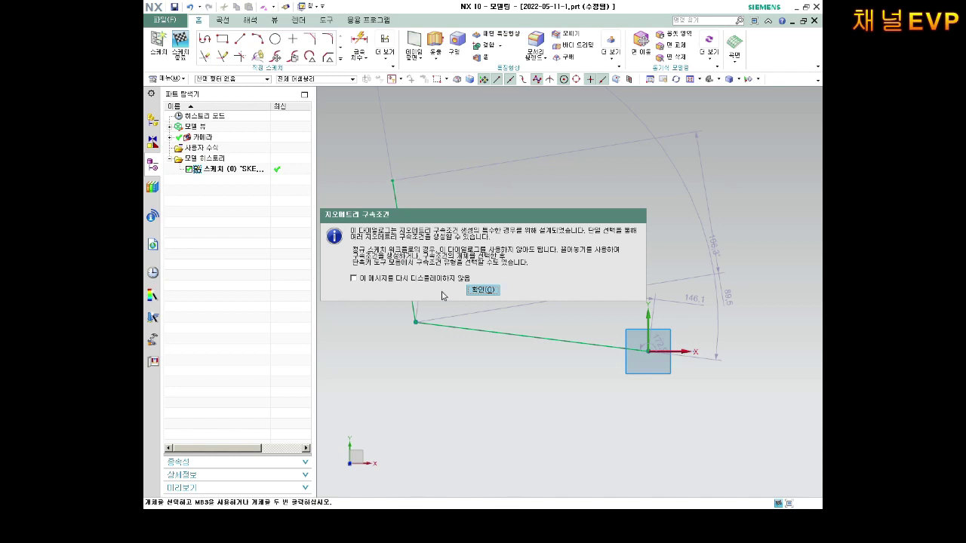
{"action": "left_click", "coordinate": [411, 279]}
{"action": "left_click", "coordinate": [483, 290]}
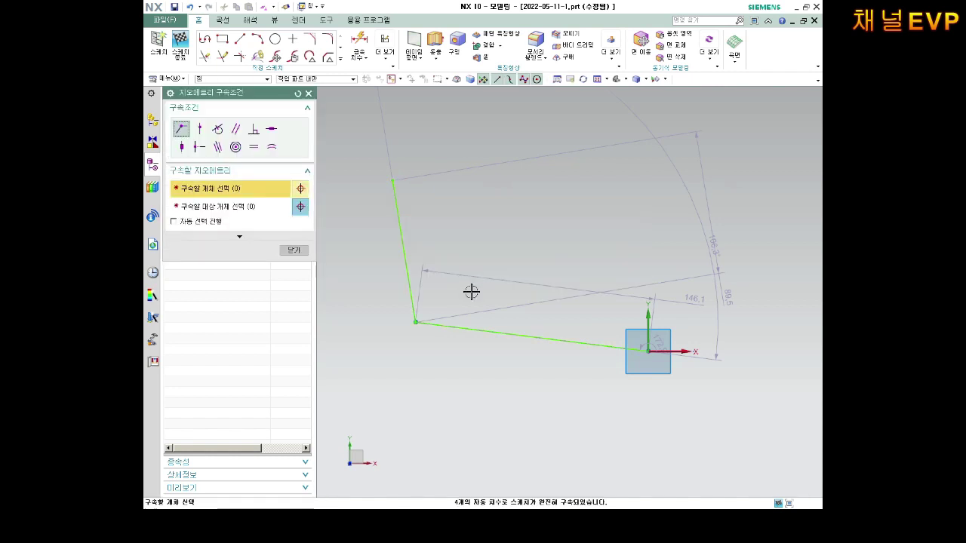
{"action": "left_click", "coordinate": [307, 93]}
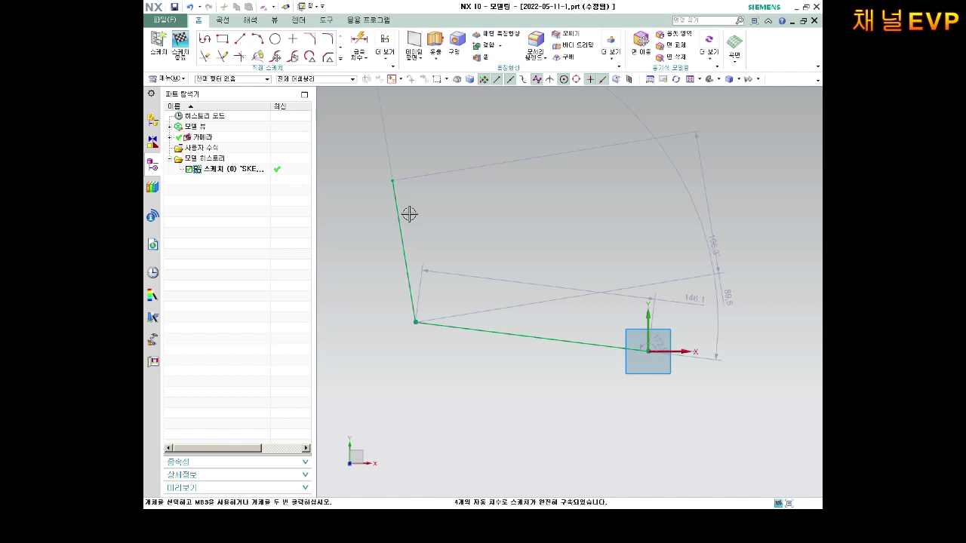
{"action": "key", "text": "c"}
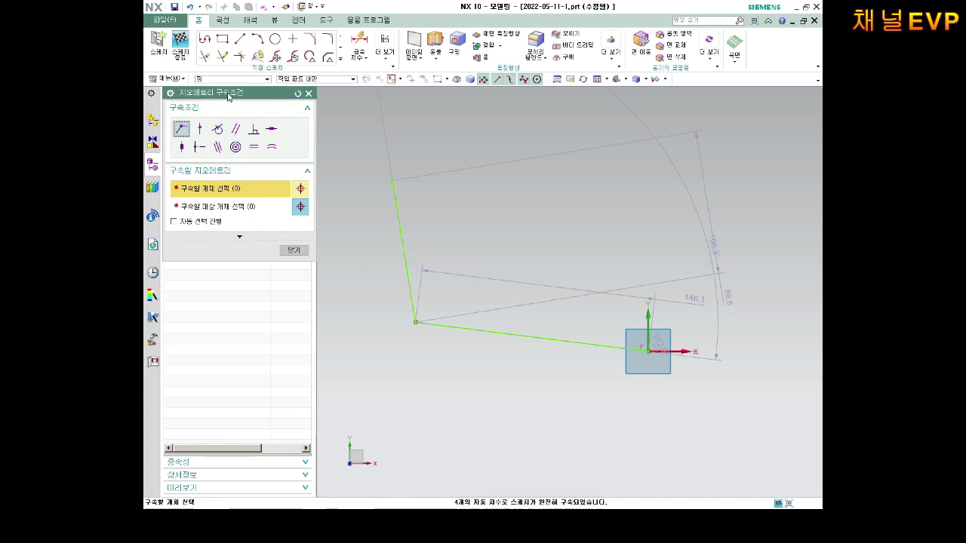
{"action": "left_click_drag", "start_coordinate": [228, 93], "coordinate": [247, 93]}
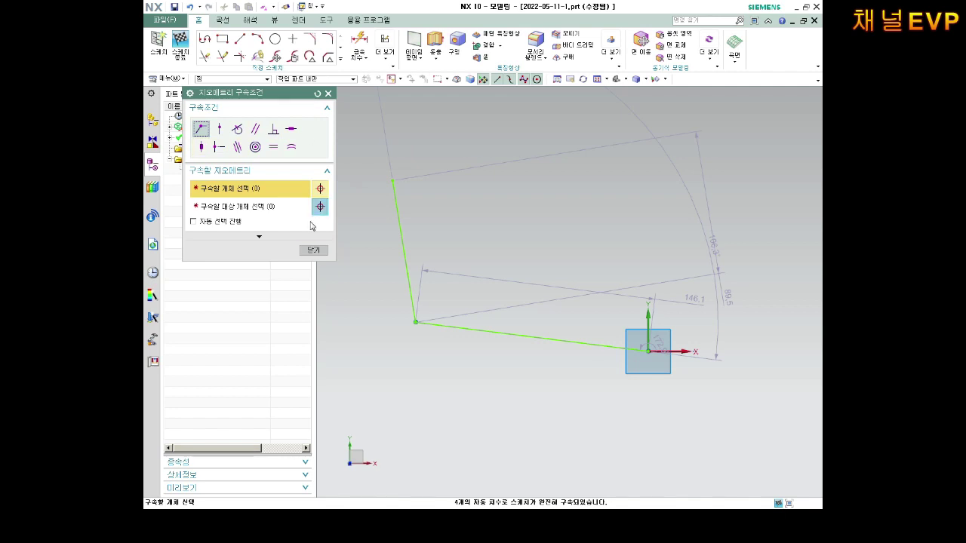
Step: Constrain the bottom line horizontal and the left line vertical, then finish the sketch
{"action": "left_click", "coordinate": [313, 249]}
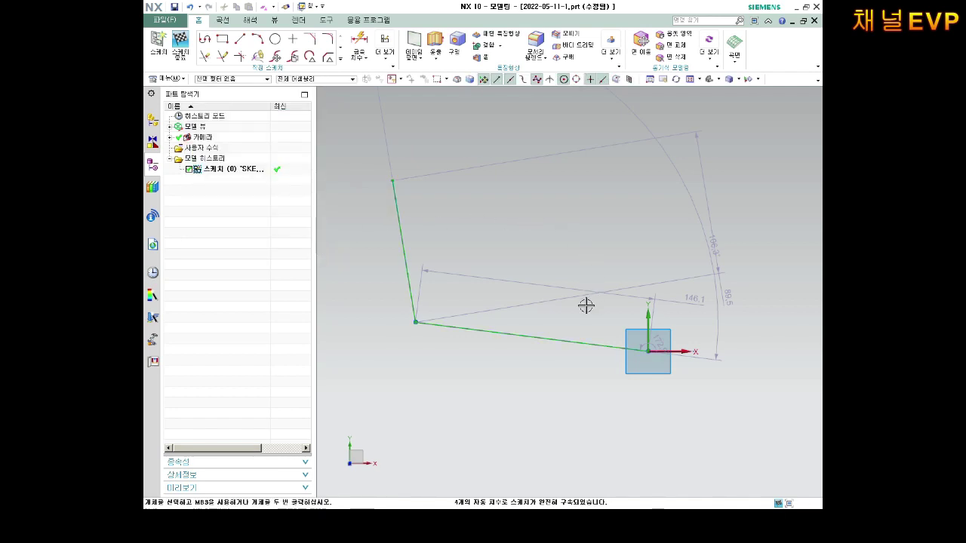
{"action": "left_click", "coordinate": [524, 333]}
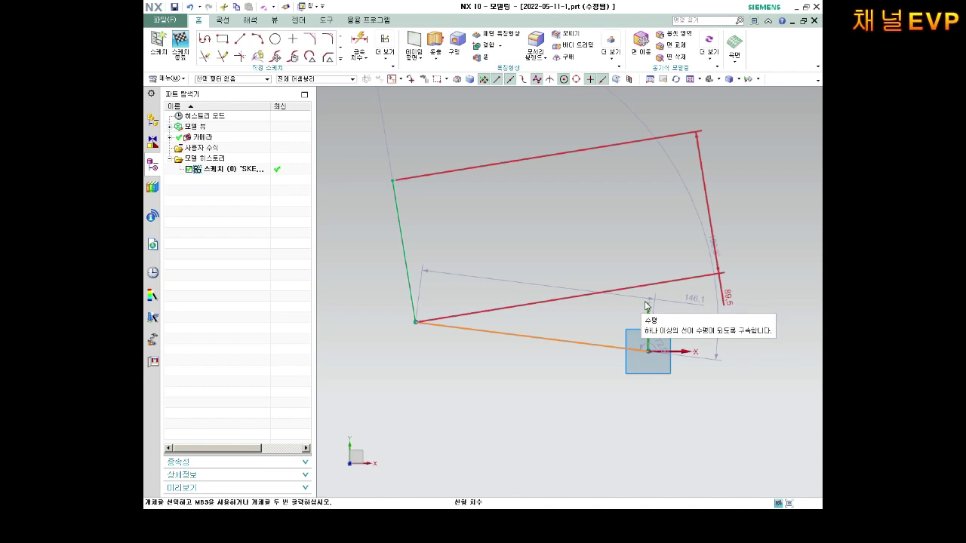
{"action": "left_click", "coordinate": [646, 303]}
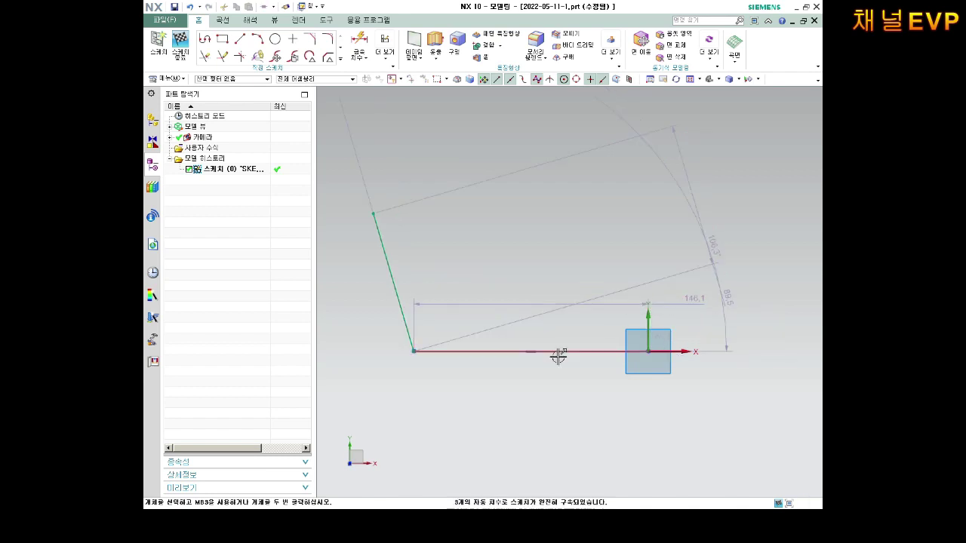
{"action": "left_click", "coordinate": [381, 240]}
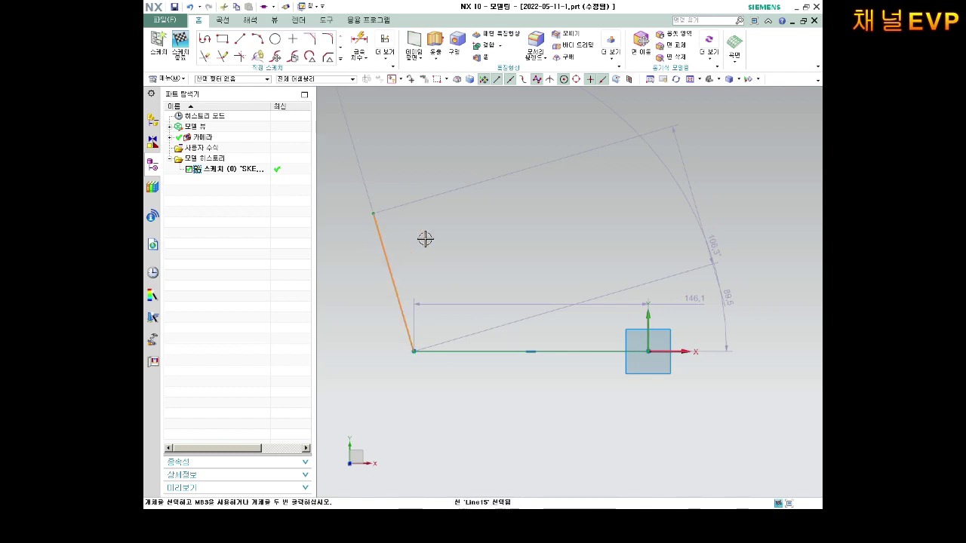
{"action": "left_click", "coordinate": [520, 207]}
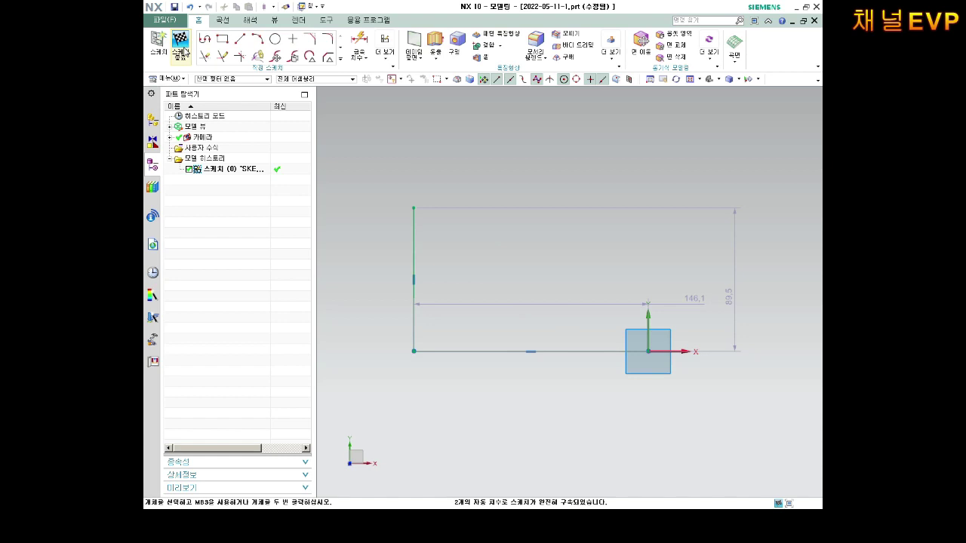
{"action": "left_click", "coordinate": [180, 52]}
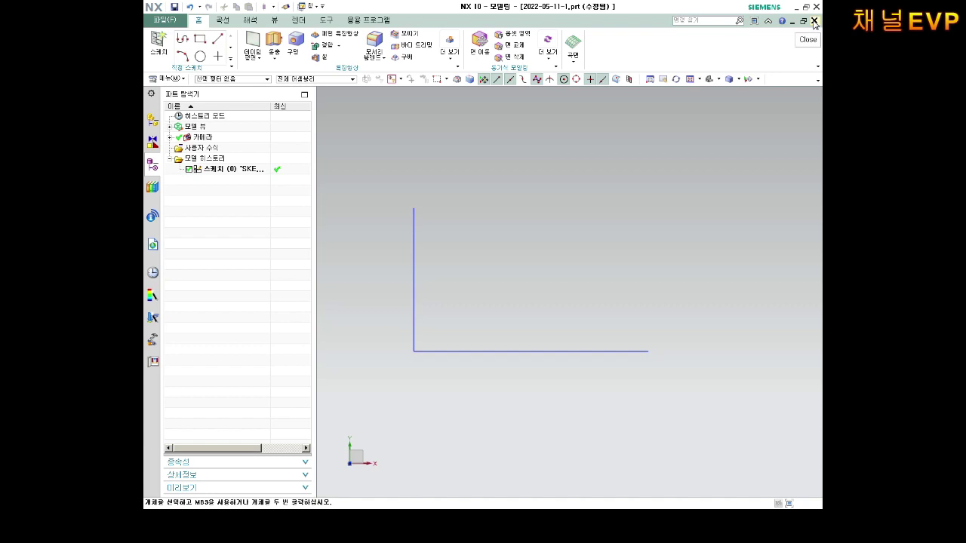
Step: Close the part without saving and create a new Model part, 2022-05-11-1.prt
{"action": "left_click", "coordinate": [814, 21]}
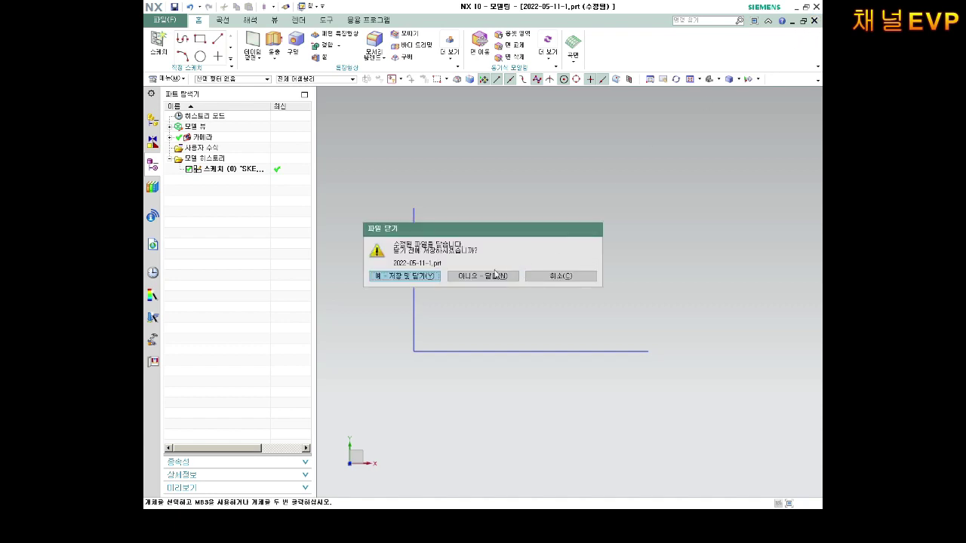
{"action": "left_click", "coordinate": [492, 274]}
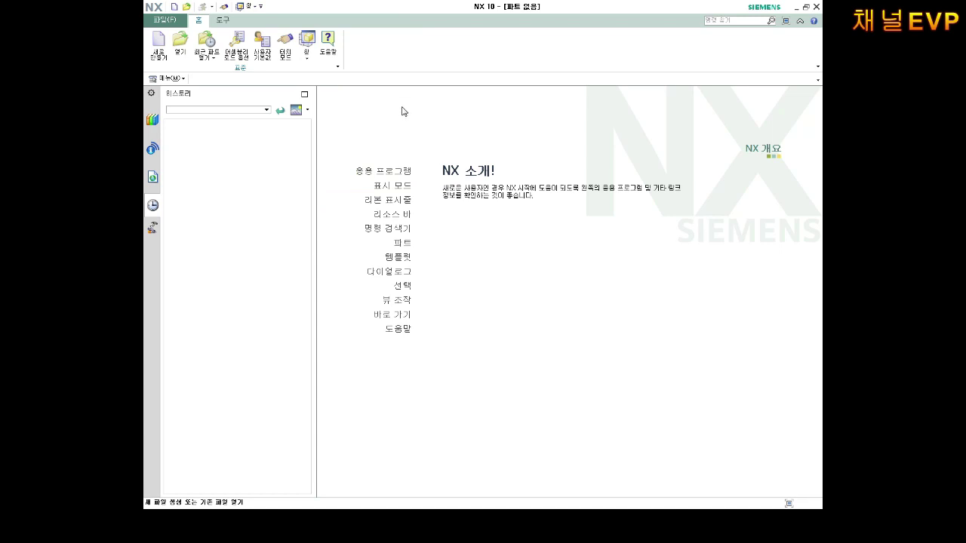
{"action": "left_click", "coordinate": [165, 49]}
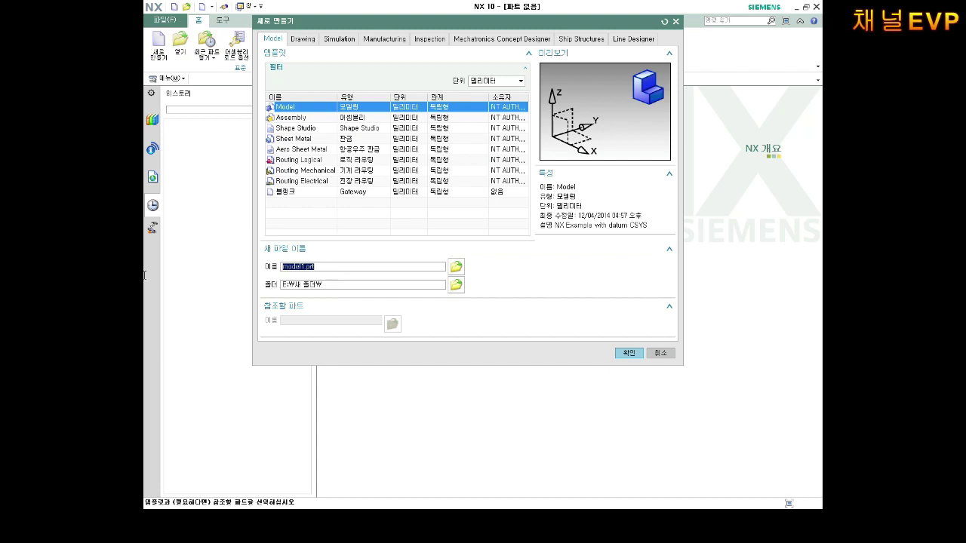
{"action": "type", "text": "2022-05-11-1"}
{"action": "key", "text": "Return"}
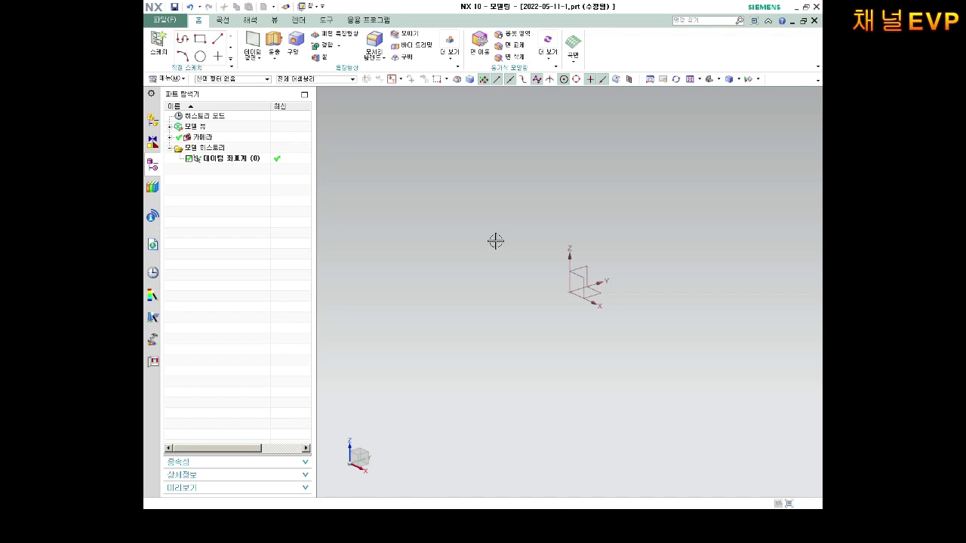
Step: Uncheck Continuous Auto Dimensioning in the Sketch preferences
{"action": "left_click", "coordinate": [583, 267]}
{"action": "key", "text": "Escape"}
{"action": "left_click", "coordinate": [168, 24]}
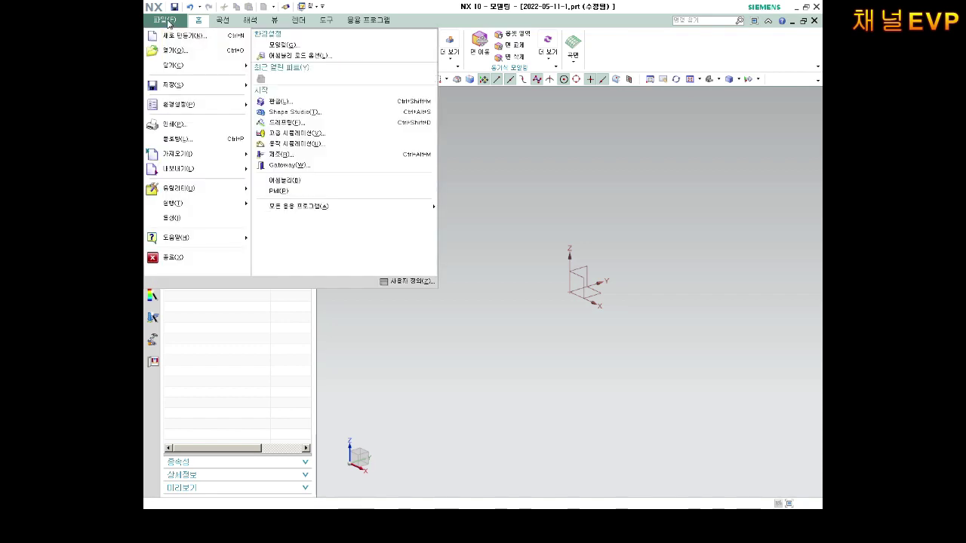
{"action": "mouse_move", "coordinate": [178, 104]}
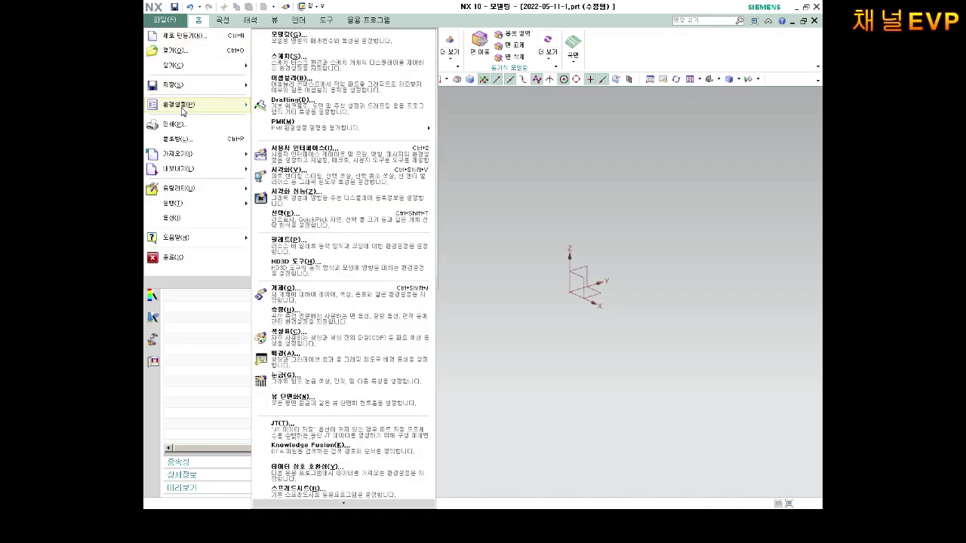
{"action": "left_click", "coordinate": [160, 23]}
{"action": "left_click", "coordinate": [160, 22]}
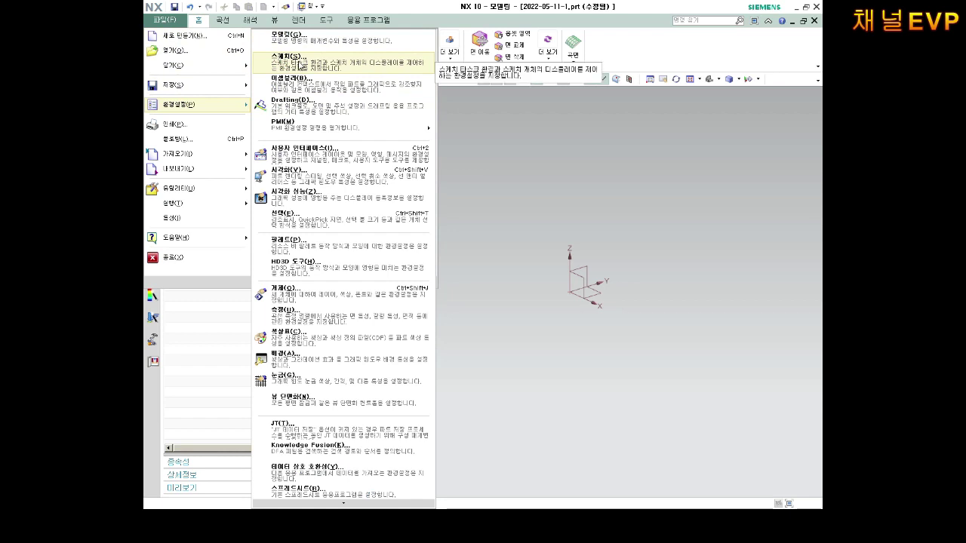
{"action": "left_click", "coordinate": [290, 60]}
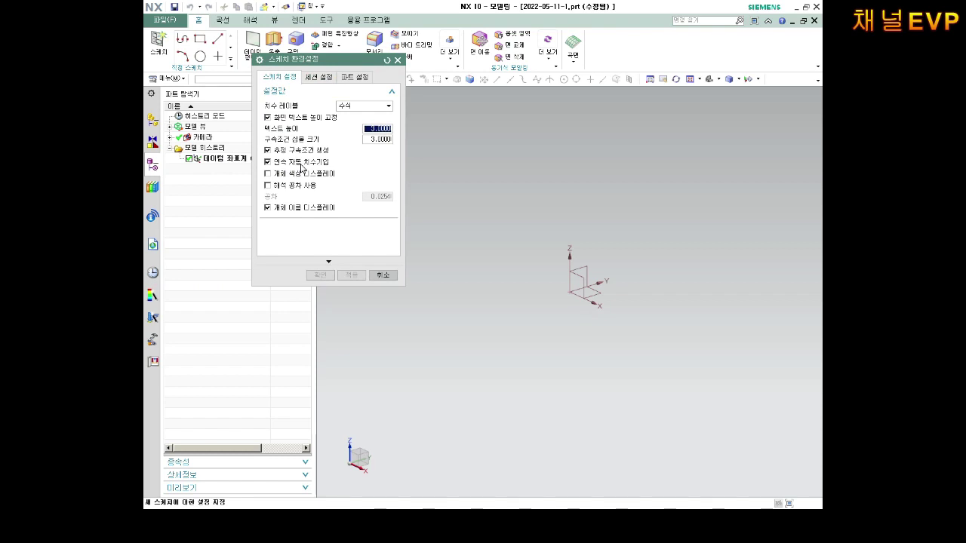
{"action": "left_click", "coordinate": [301, 165]}
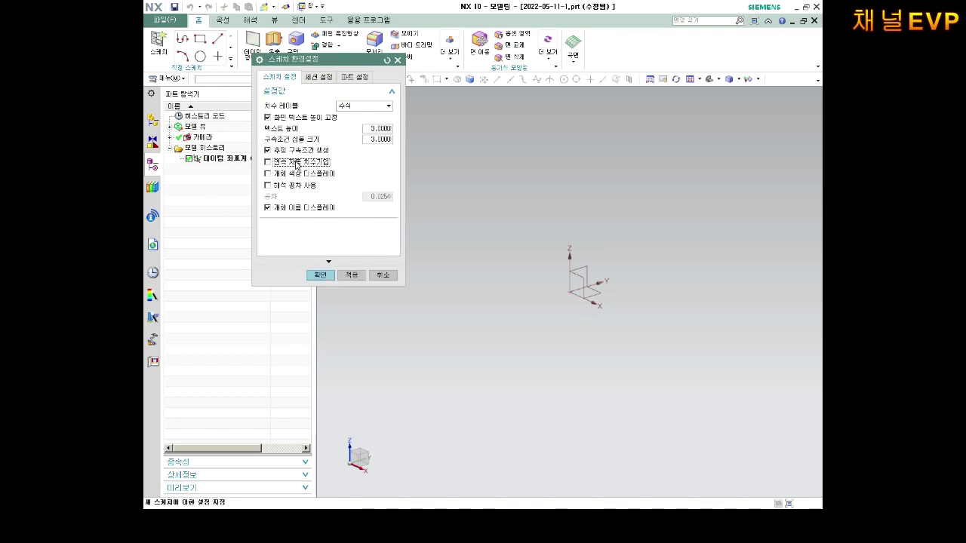
{"action": "left_click", "coordinate": [324, 276]}
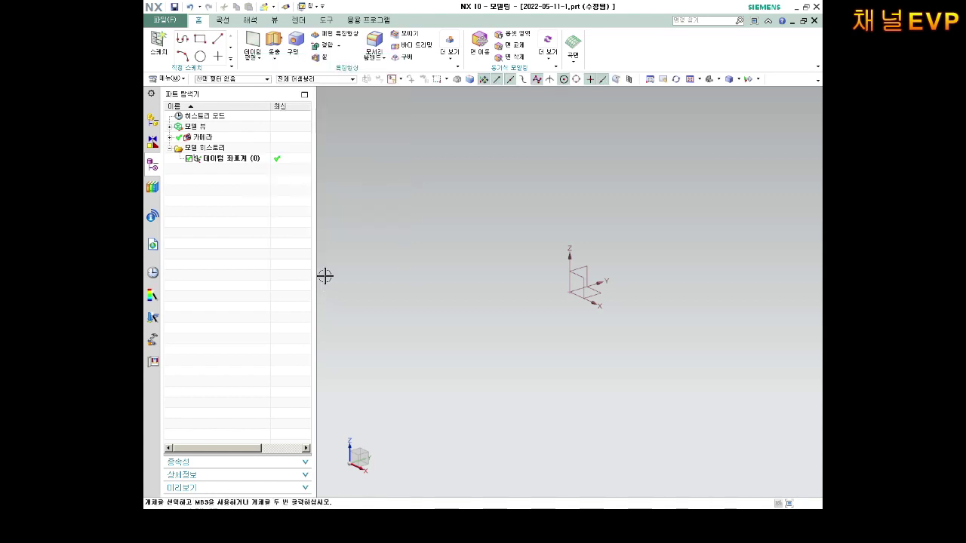
Step: Create a new sketch on the datum XY plane
{"action": "left_click", "coordinate": [164, 52]}
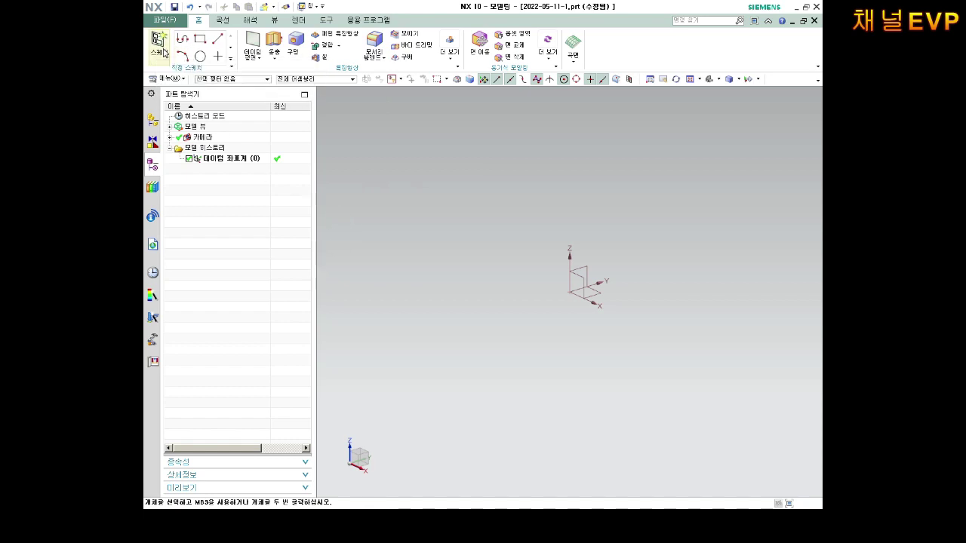
{"action": "left_click", "coordinate": [605, 294]}
{"action": "left_click", "coordinate": [352, 221]}
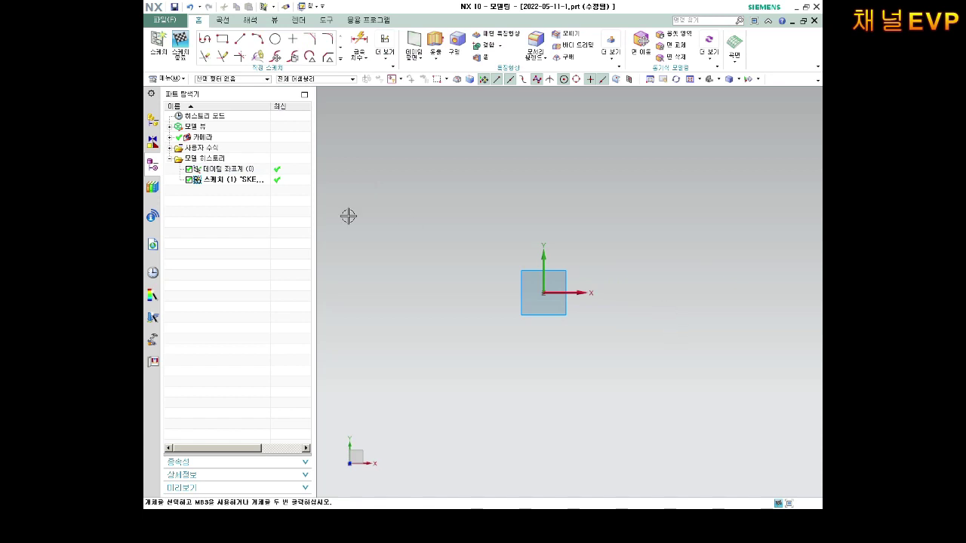
Step: Draw a trial line from the origin, then cancel and delete it
{"action": "left_click", "coordinate": [240, 39]}
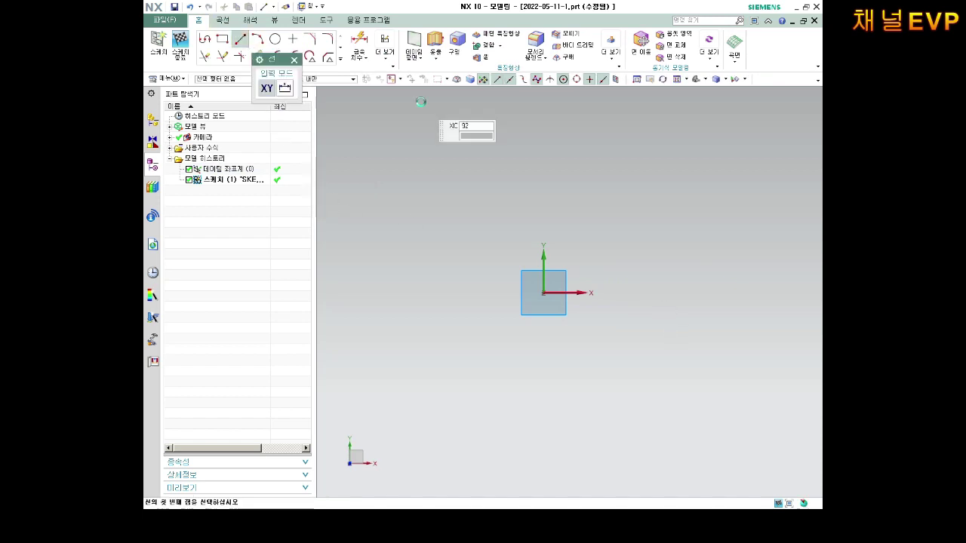
{"action": "left_click", "coordinate": [543, 293]}
{"action": "left_click", "coordinate": [651, 206]}
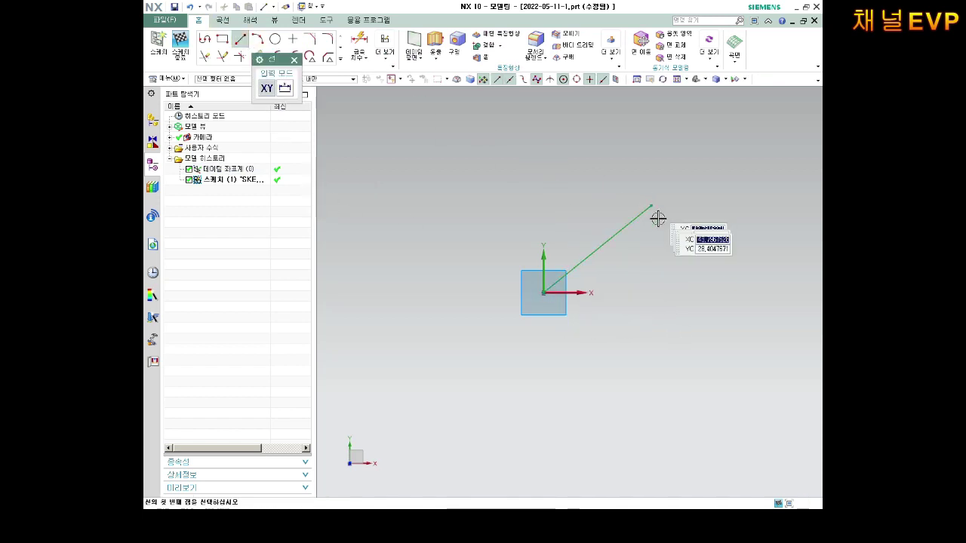
{"action": "left_click", "coordinate": [685, 361]}
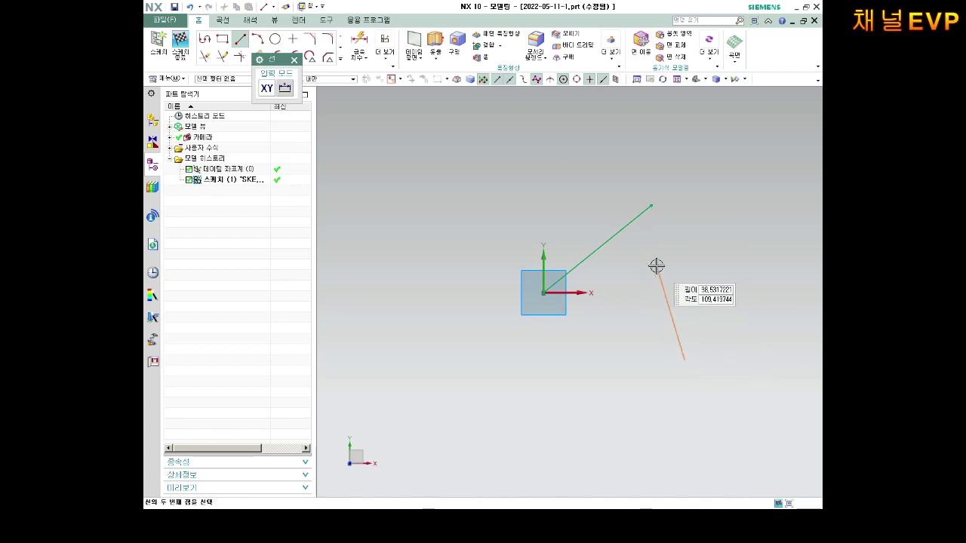
{"action": "key", "text": "Escape"}
{"action": "left_click", "coordinate": [626, 227]}
{"action": "key", "text": "Delete"}
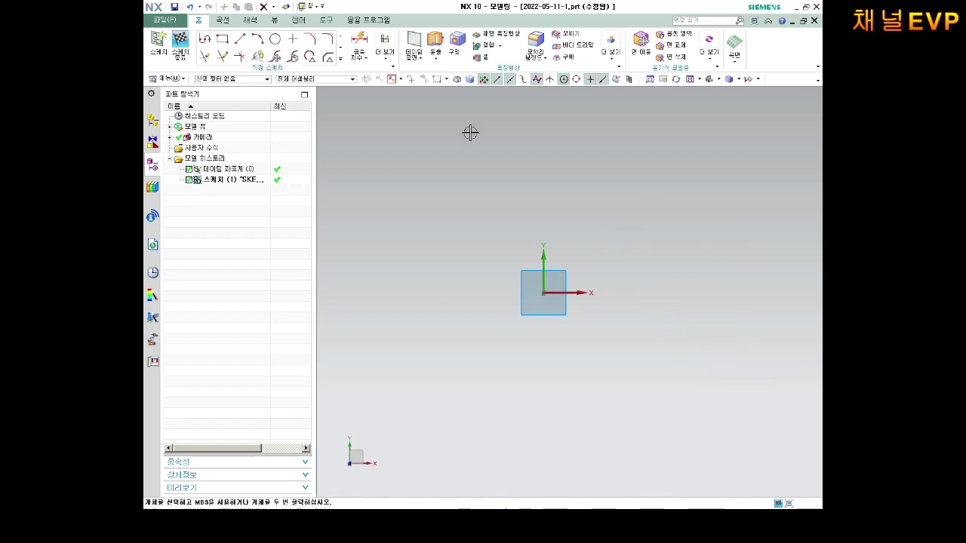
Step: Draw a four-line zigzag Profile from the origin through two peaks, a valley and an end point
{"action": "left_click", "coordinate": [204, 39]}
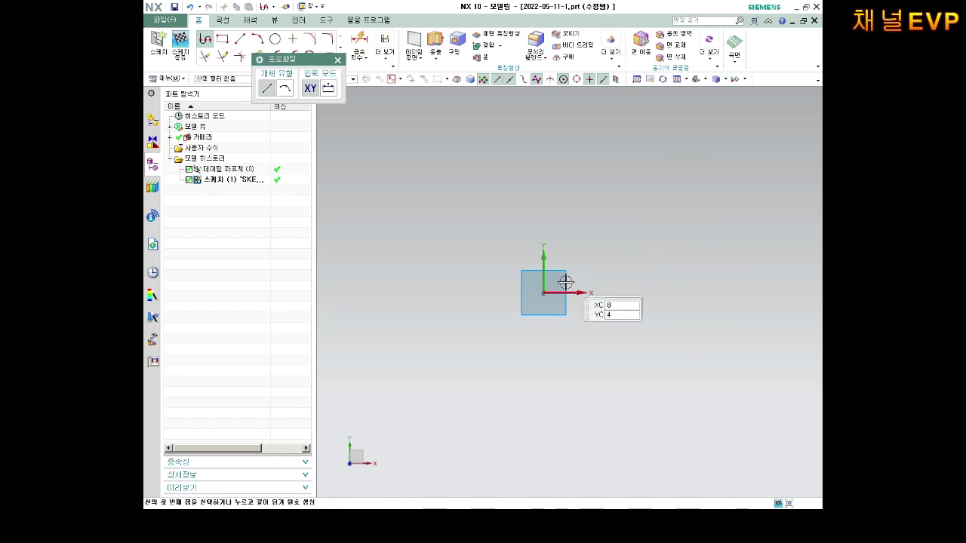
{"action": "left_click", "coordinate": [544, 293]}
{"action": "left_click", "coordinate": [619, 183]}
{"action": "left_click", "coordinate": [677, 373]}
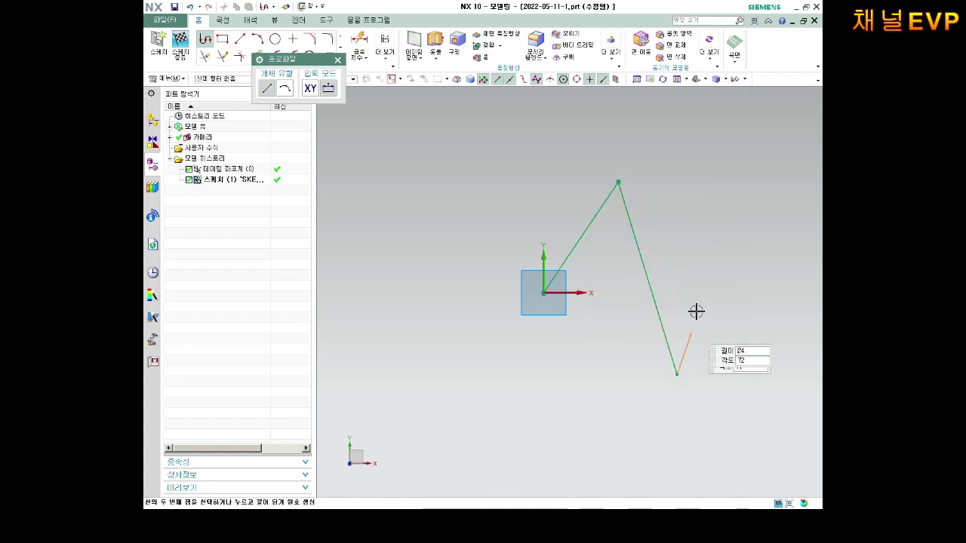
{"action": "left_click", "coordinate": [716, 181]}
{"action": "left_click", "coordinate": [750, 279]}
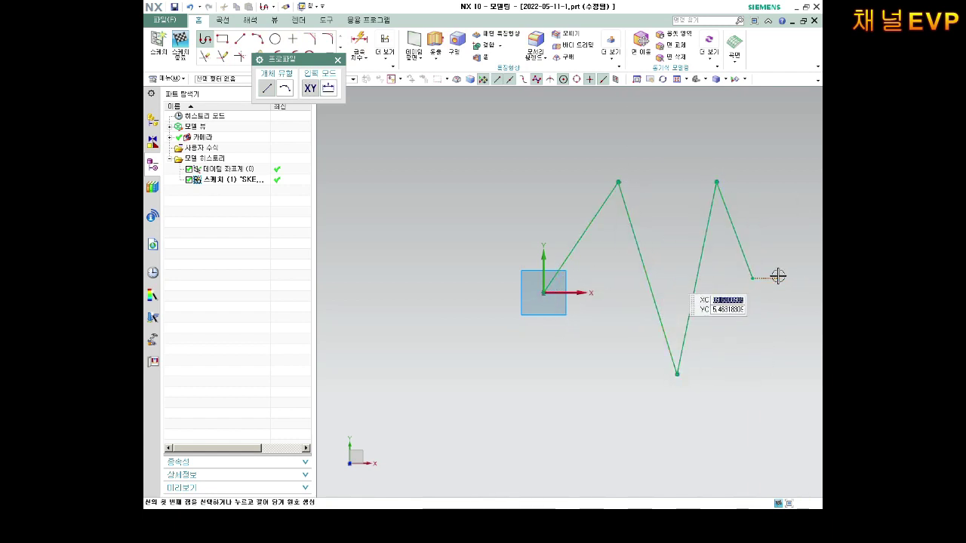
{"action": "key", "text": "Escape"}
{"action": "scroll", "coordinate": [764, 284], "scroll_direction": "down", "scroll_amount": 4}
{"action": "scroll", "coordinate": [765, 284], "scroll_direction": "up", "scroll_amount": 5}
{"action": "scroll", "coordinate": [770, 209], "scroll_direction": "down", "scroll_amount": 2}
{"action": "scroll", "coordinate": [758, 192], "scroll_direction": "up", "scroll_amount": 2}
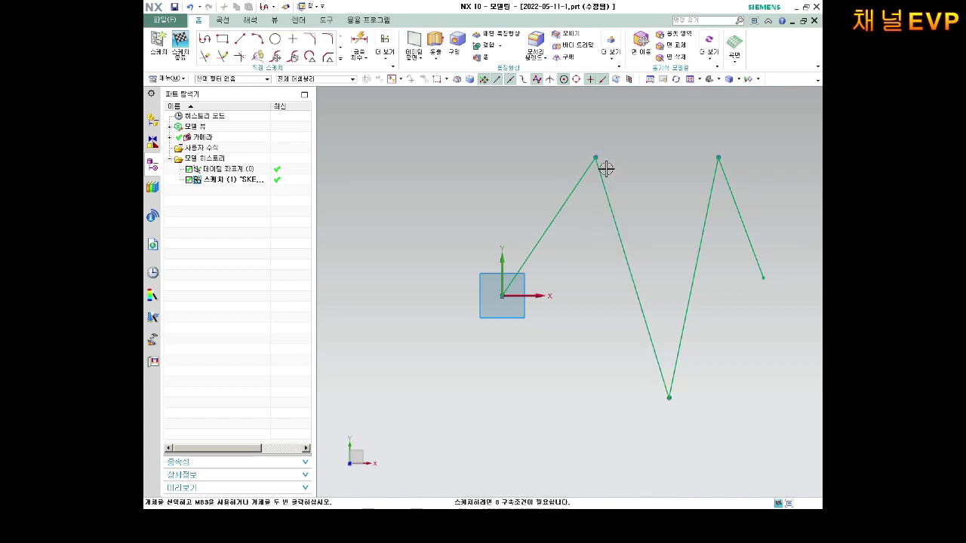
Step: Drag the first peak vertex slightly upward
{"action": "left_click_drag", "start_coordinate": [596, 157], "coordinate": [595, 161]}
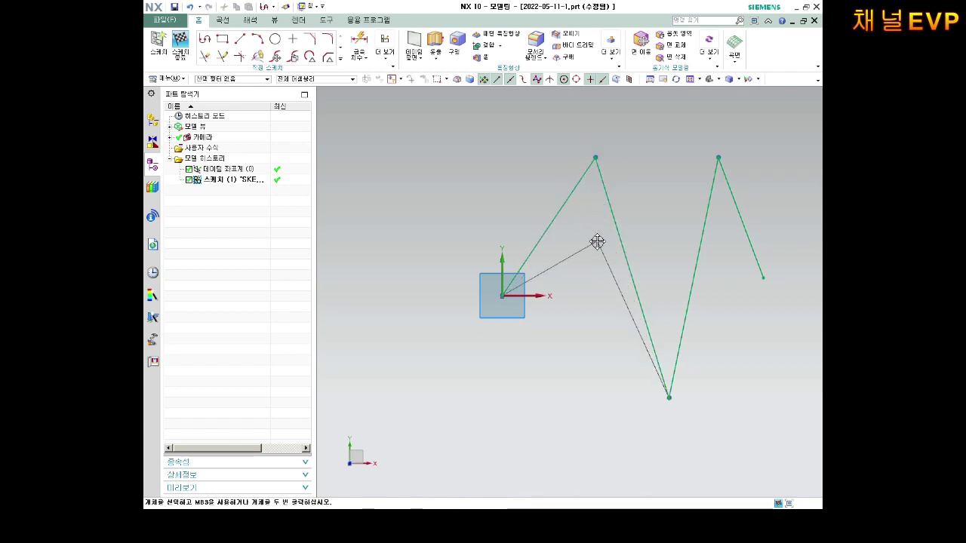
{"action": "mouse_move", "coordinate": [587, 129]}
{"action": "left_mouse_down"}
{"action": "mouse_move", "coordinate": [566, 277]}
{"action": "mouse_move", "coordinate": [628, 269]}
{"action": "mouse_move", "coordinate": [591, 340]}
{"action": "mouse_move", "coordinate": [592, 271]}
{"action": "left_mouse_up"}
{"action": "left_click_drag", "start_coordinate": [597, 161], "coordinate": [593, 139]}
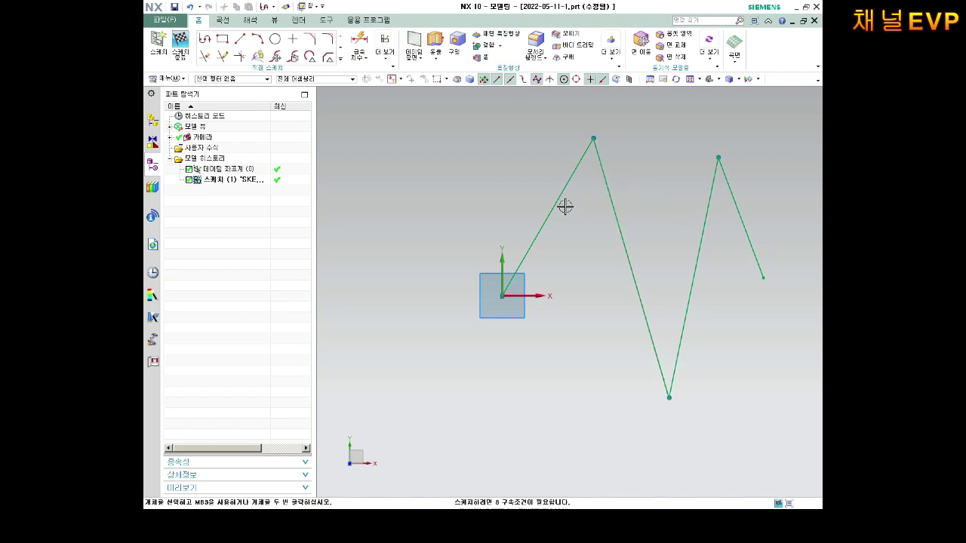
Step: Make the zigzag's first line horizontal with the H shortcut
{"action": "left_click", "coordinate": [562, 191]}
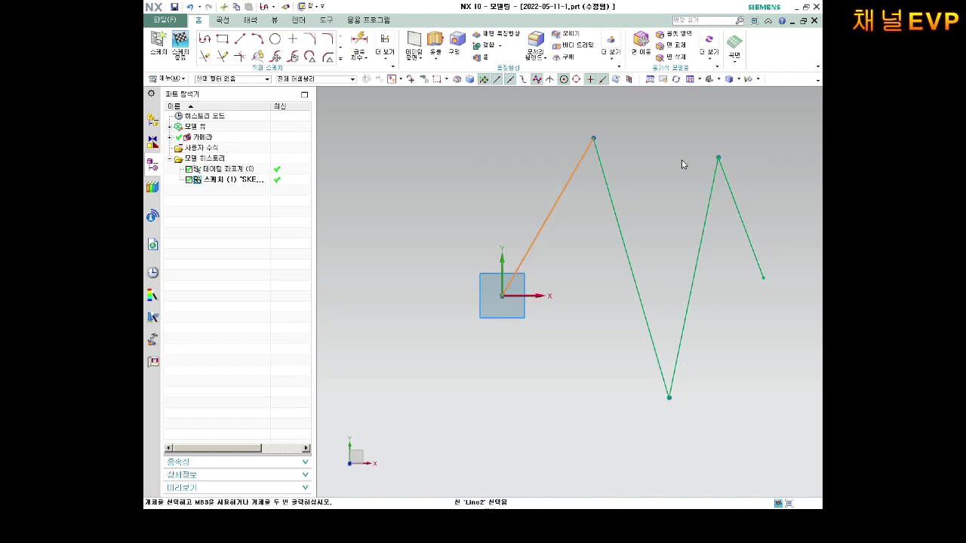
{"action": "key", "text": "h"}
{"action": "scroll", "coordinate": [629, 338], "scroll_direction": "down", "scroll_amount": 4}
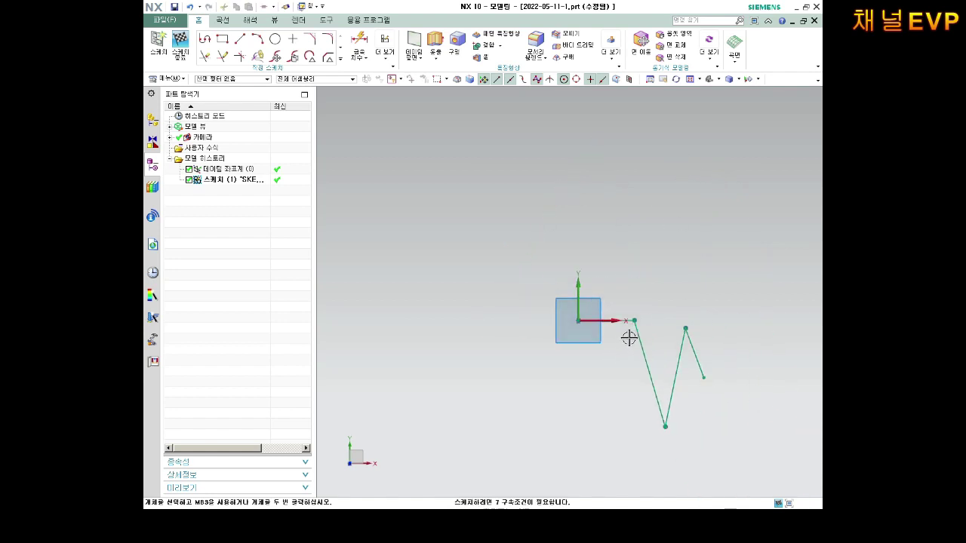
{"action": "scroll", "coordinate": [628, 338], "scroll_direction": "up", "scroll_amount": 4}
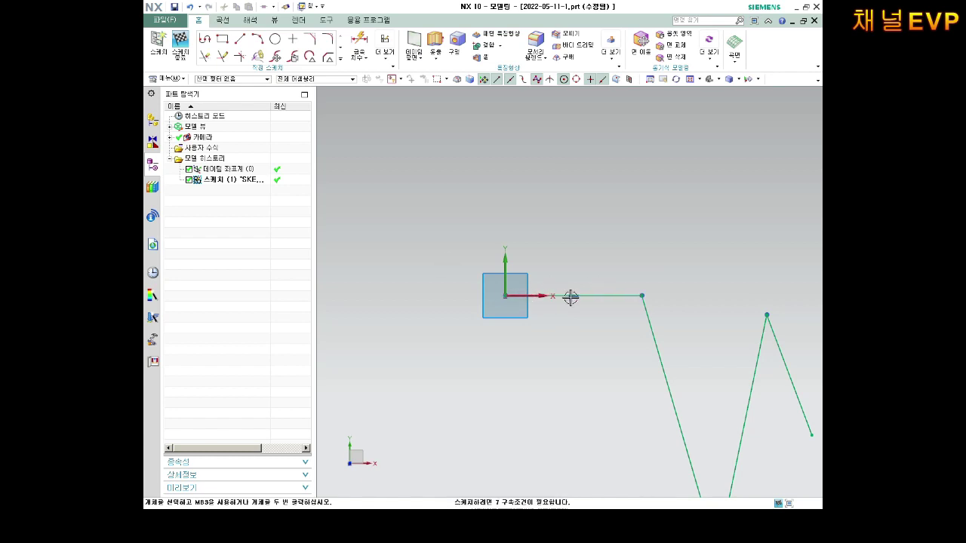
{"action": "scroll", "coordinate": [599, 313], "scroll_direction": "down", "scroll_amount": 1}
{"action": "scroll", "coordinate": [597, 302], "scroll_direction": "up", "scroll_amount": 1}
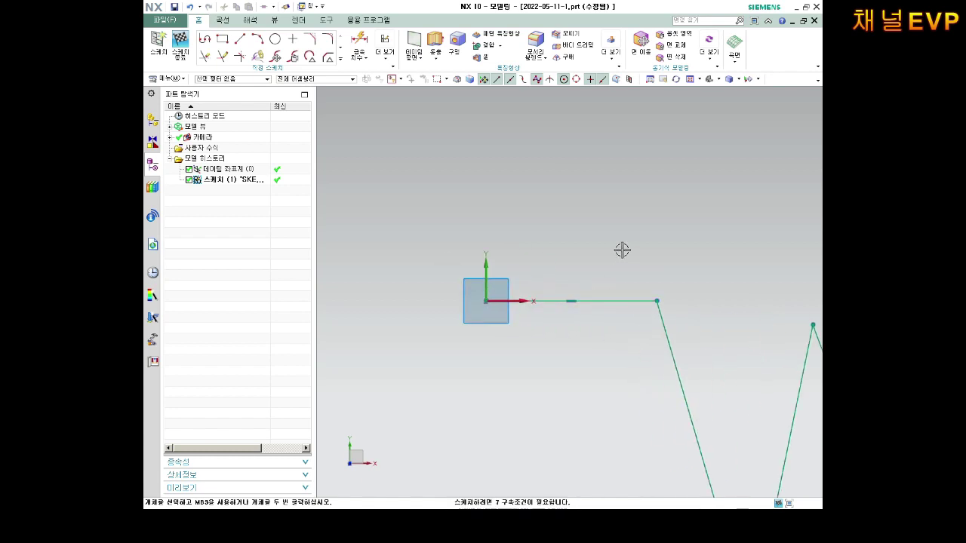
Step: Remove all constraints from the horizontal Line2 through its right-click menu
{"action": "right_click", "coordinate": [595, 300]}
{"action": "key", "text": "Escape"}
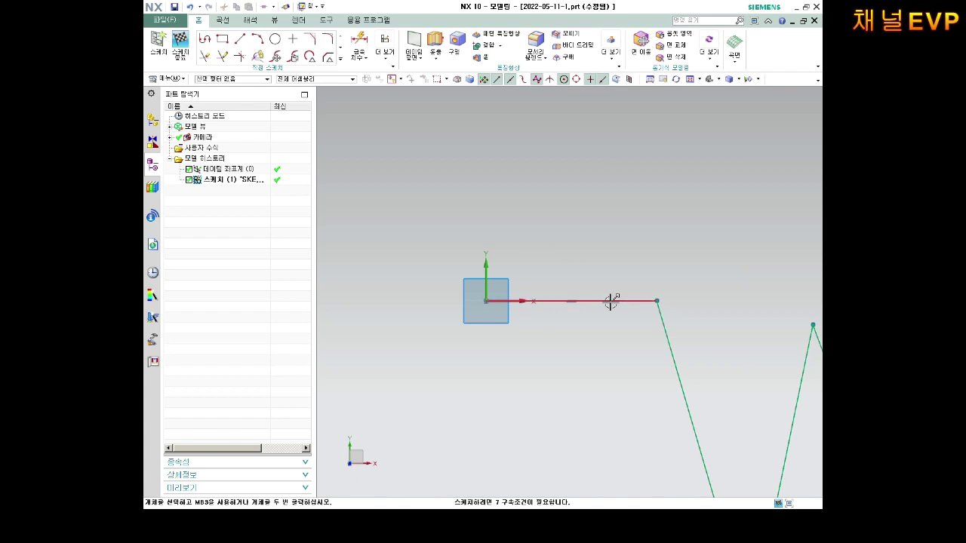
{"action": "left_click", "coordinate": [610, 301]}
{"action": "right_click", "coordinate": [611, 302]}
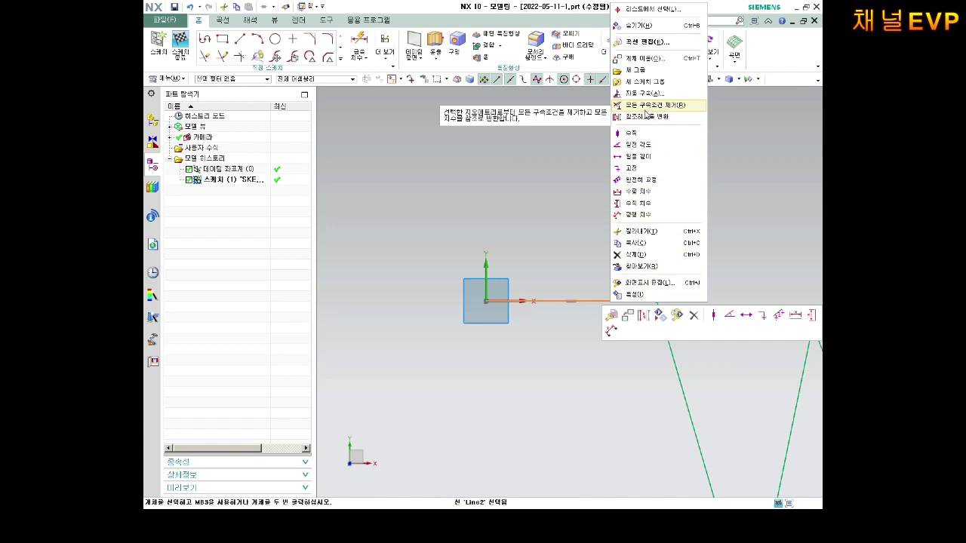
{"action": "left_click", "coordinate": [646, 110]}
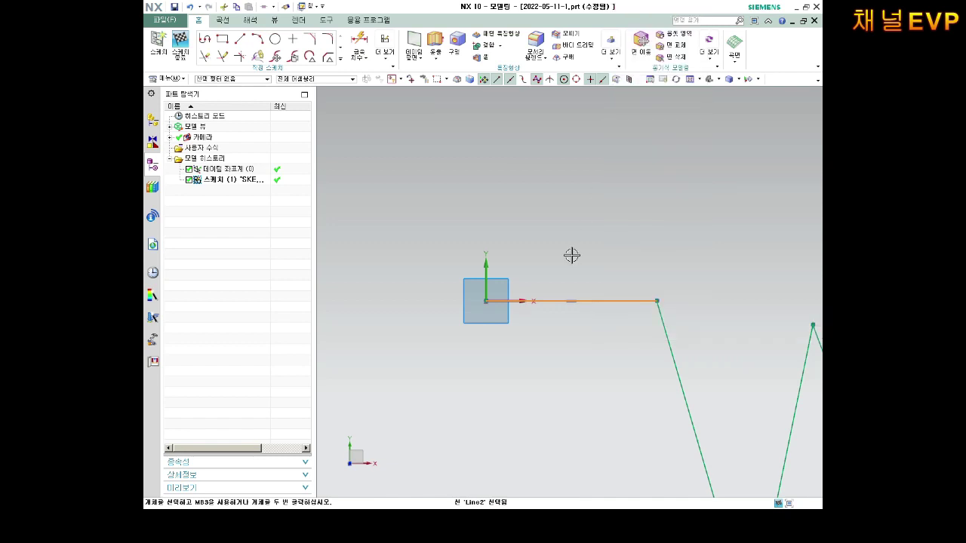
{"action": "right_click", "coordinate": [606, 300]}
{"action": "left_click", "coordinate": [583, 266]}
{"action": "right_click", "coordinate": [604, 302]}
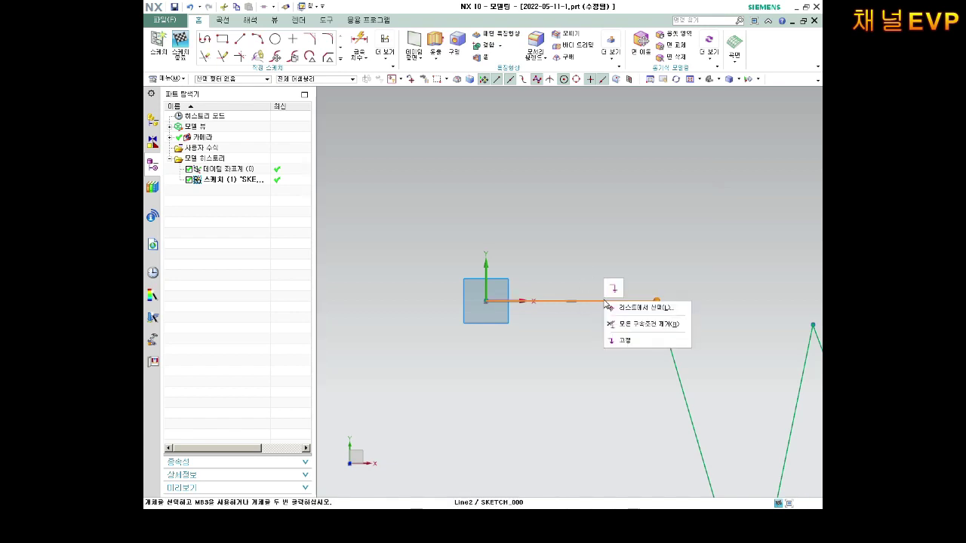
{"action": "key", "text": "Escape"}
{"action": "right_click", "coordinate": [613, 279]}
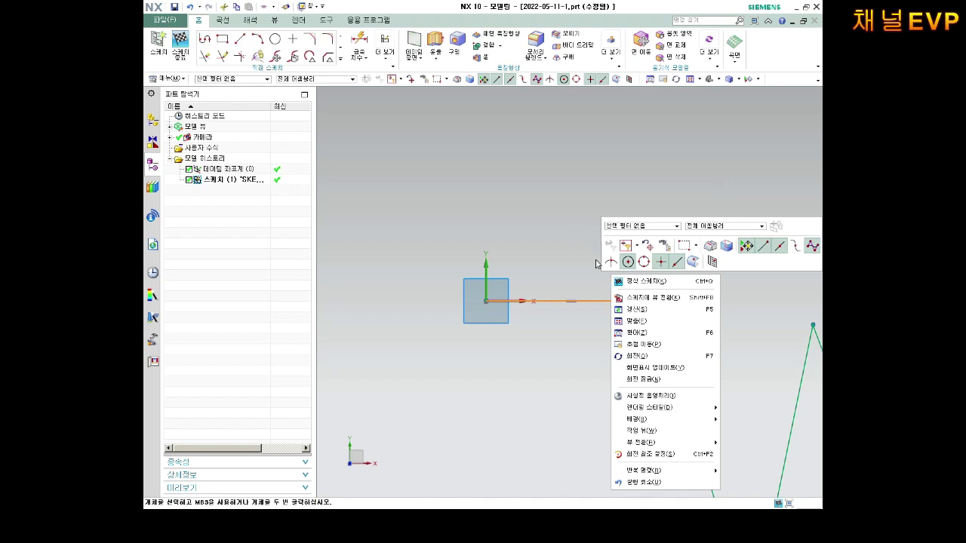
{"action": "left_click", "coordinate": [606, 291]}
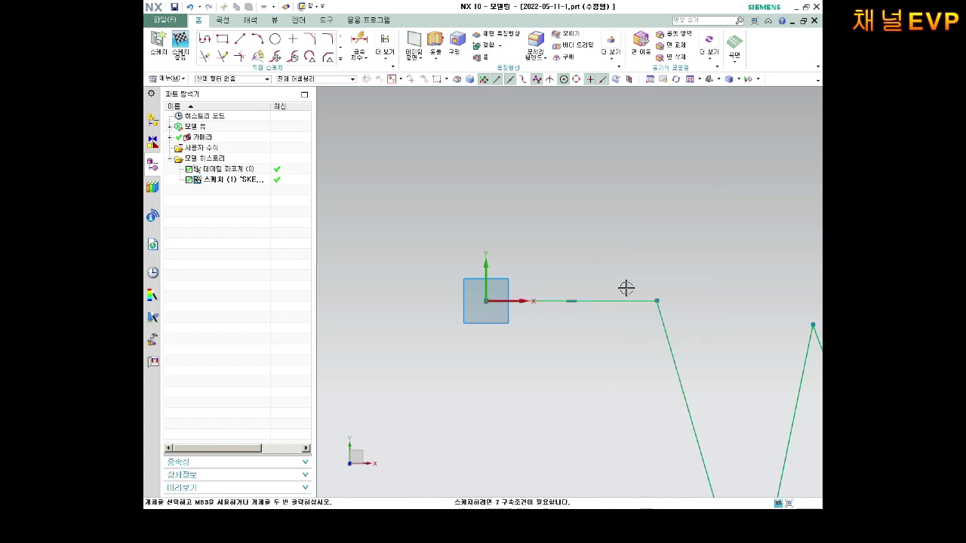
{"action": "left_click", "coordinate": [621, 301]}
{"action": "right_click", "coordinate": [621, 301]}
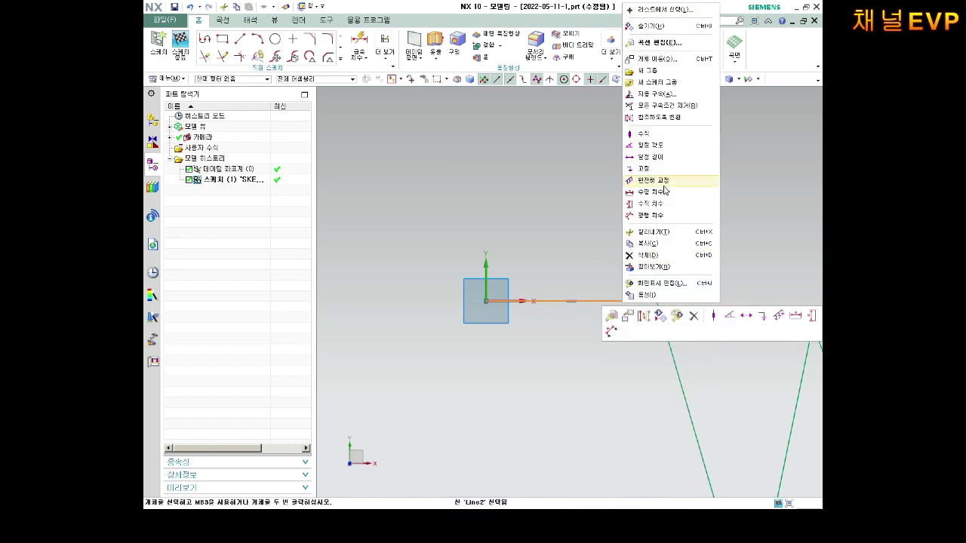
{"action": "left_click", "coordinate": [664, 107]}
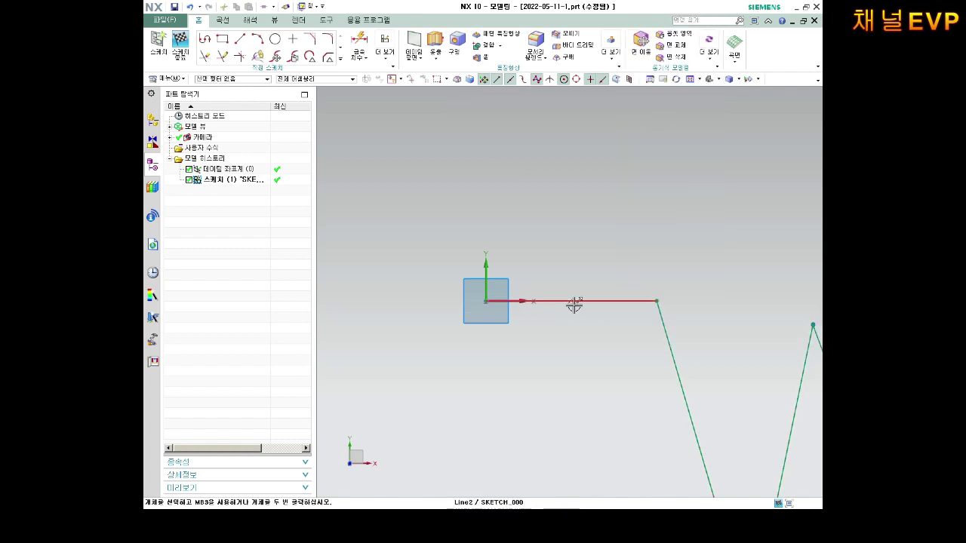
Step: Delete the line's Horizontal constraint and clear Line2's remaining constraints
{"action": "mouse_move", "coordinate": [657, 300]}
{"action": "left_mouse_down"}
{"action": "mouse_move", "coordinate": [627, 154]}
{"action": "mouse_move", "coordinate": [627, 209]}
{"action": "mouse_move", "coordinate": [644, 264]}
{"action": "mouse_move", "coordinate": [638, 301]}
{"action": "left_mouse_up"}
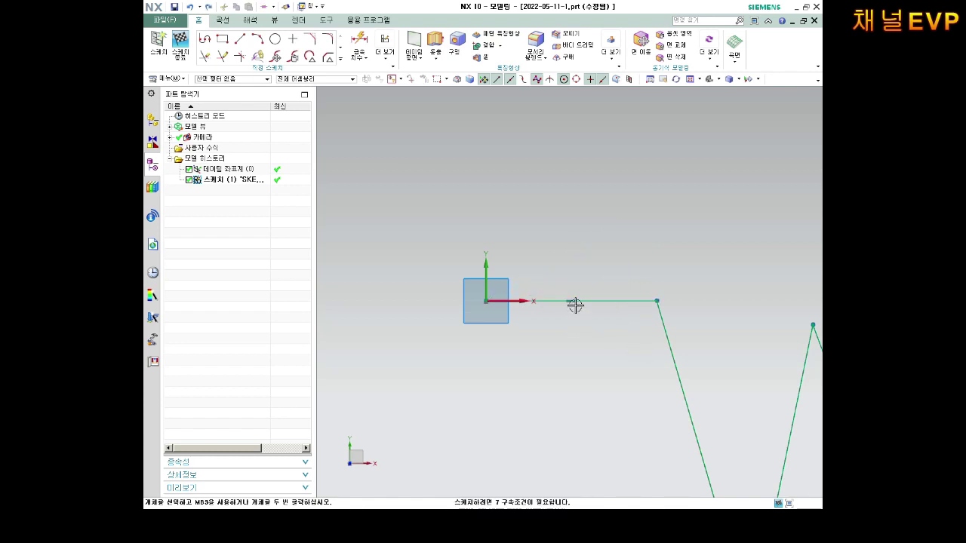
{"action": "key", "text": "Delete"}
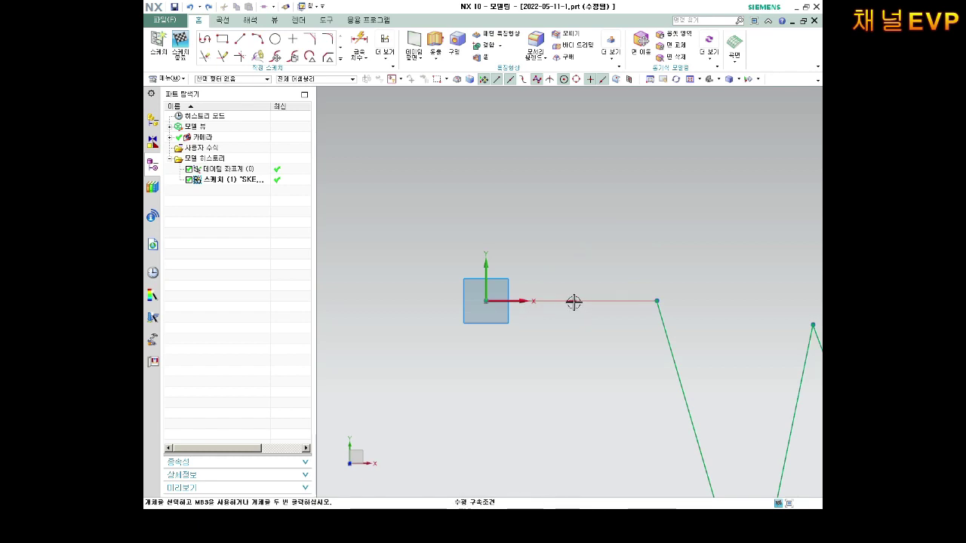
{"action": "left_click", "coordinate": [573, 302]}
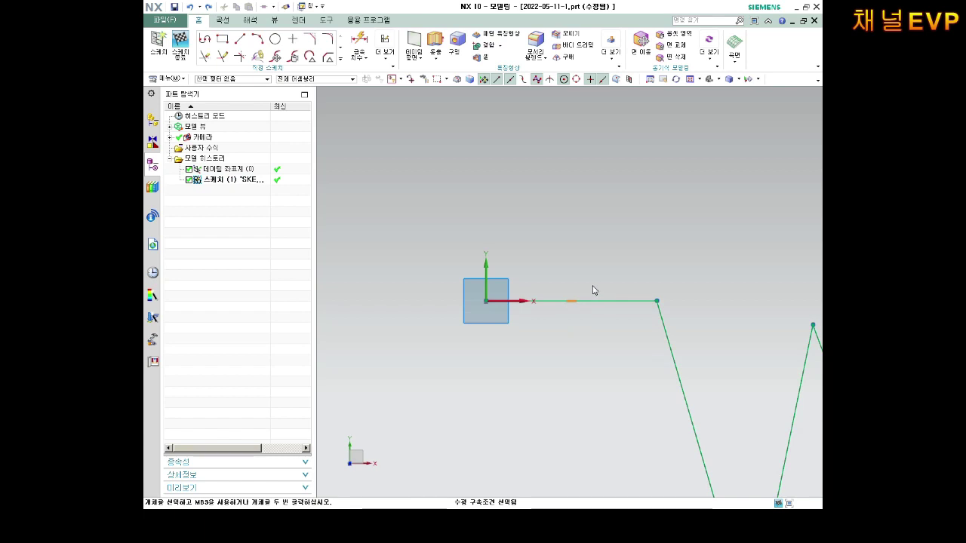
{"action": "key", "text": "Delete"}
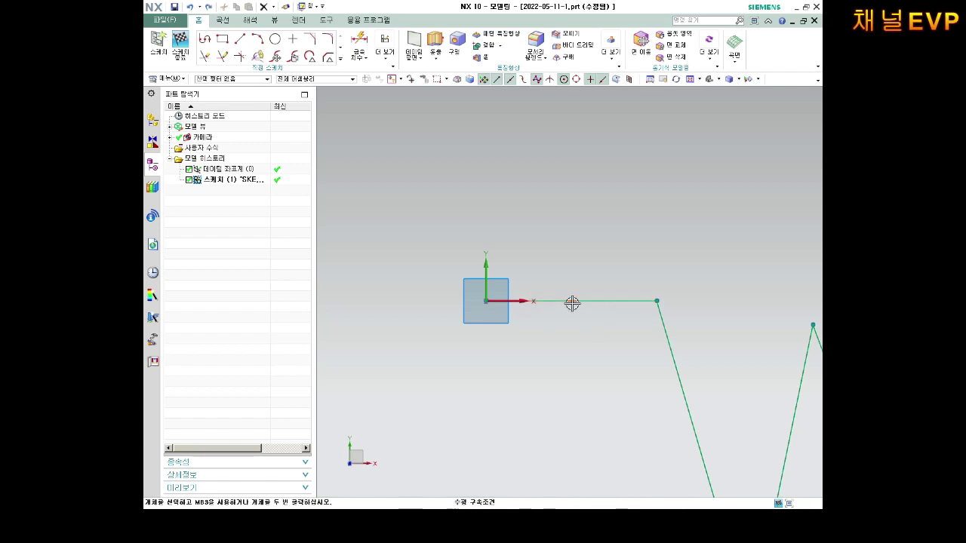
{"action": "left_click", "coordinate": [572, 302]}
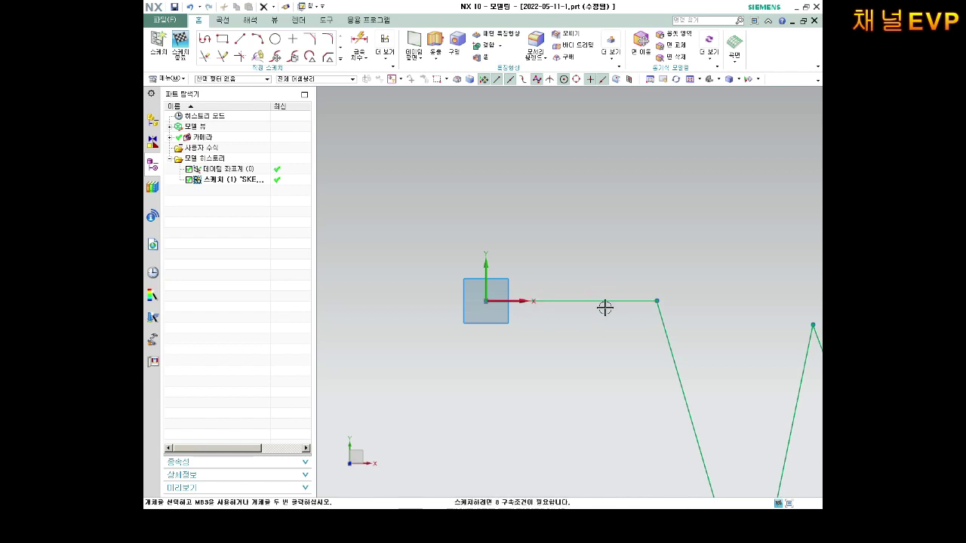
{"action": "left_click", "coordinate": [609, 302]}
{"action": "right_click", "coordinate": [610, 304]}
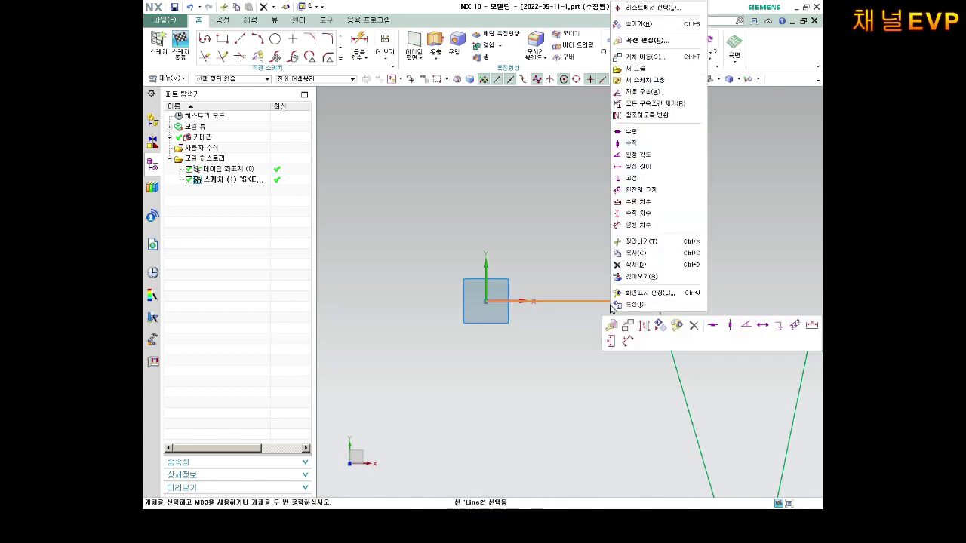
{"action": "left_click", "coordinate": [638, 106]}
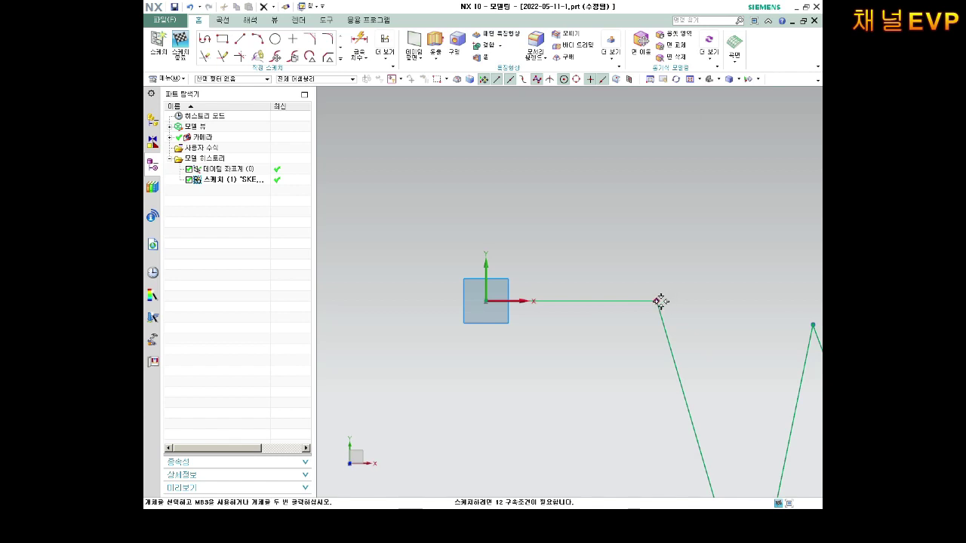
Step: Drag Line2's end up diagonally and join the next line's free end to it
{"action": "left_click_drag", "start_coordinate": [660, 301], "coordinate": [610, 170]}
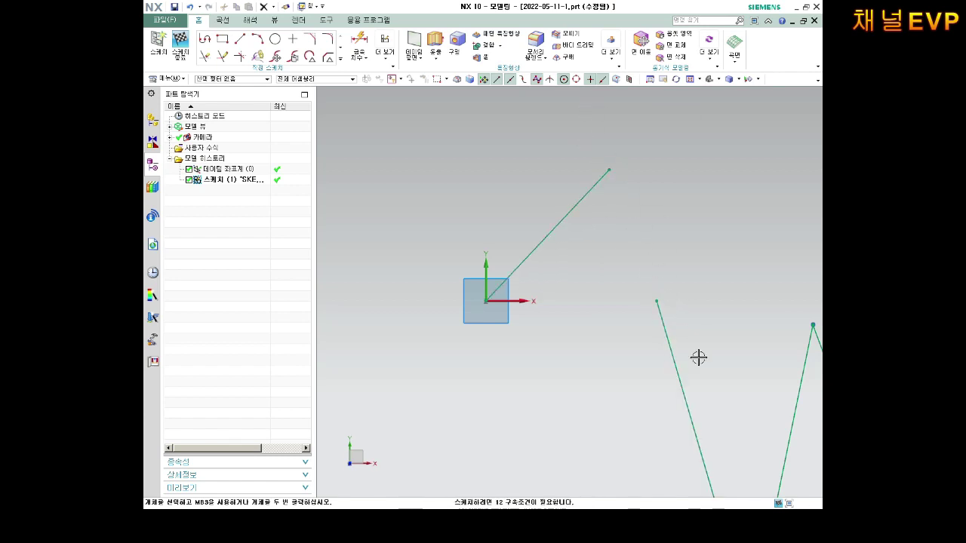
{"action": "mouse_move", "coordinate": [657, 302]}
{"action": "left_mouse_down"}
{"action": "mouse_move", "coordinate": [619, 165]}
{"action": "mouse_move", "coordinate": [581, 372]}
{"action": "mouse_move", "coordinate": [611, 197]}
{"action": "left_mouse_up"}
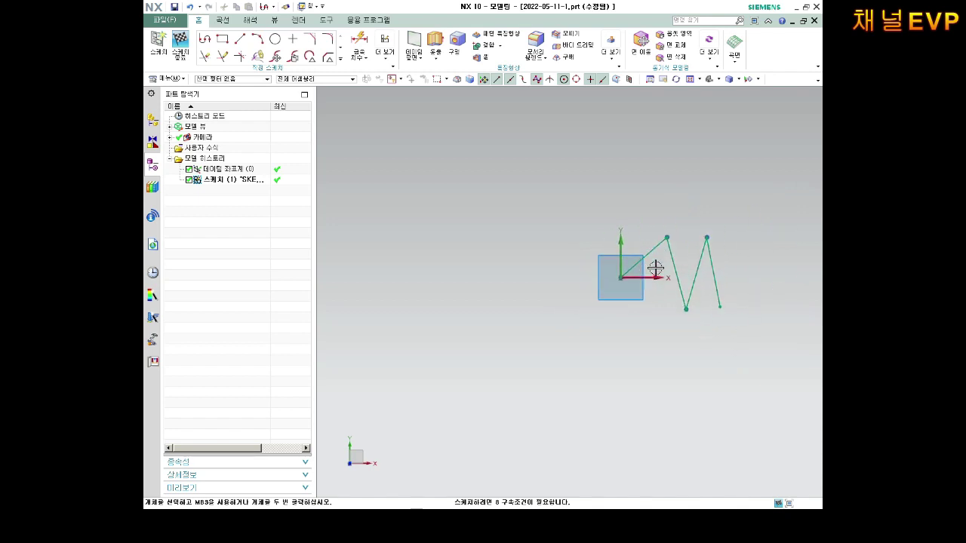
{"action": "scroll", "coordinate": [483, 249], "scroll_direction": "down", "scroll_amount": 2}
Step: Zoom out and in, then orbit to view the W-shaped zigzag sketch at a slight angle
{"action": "scroll", "coordinate": [494, 248], "scroll_direction": "down", "scroll_amount": 2}
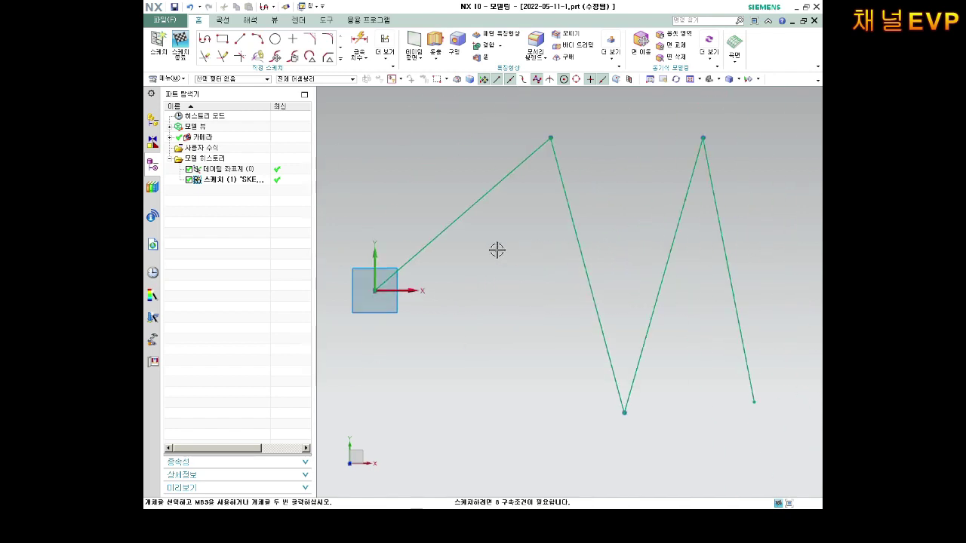
{"action": "scroll", "coordinate": [494, 248], "scroll_direction": "down", "scroll_amount": 2}
{"action": "scroll", "coordinate": [497, 239], "scroll_direction": "up", "scroll_amount": 3}
{"action": "scroll", "coordinate": [497, 240], "scroll_direction": "down", "scroll_amount": 2}
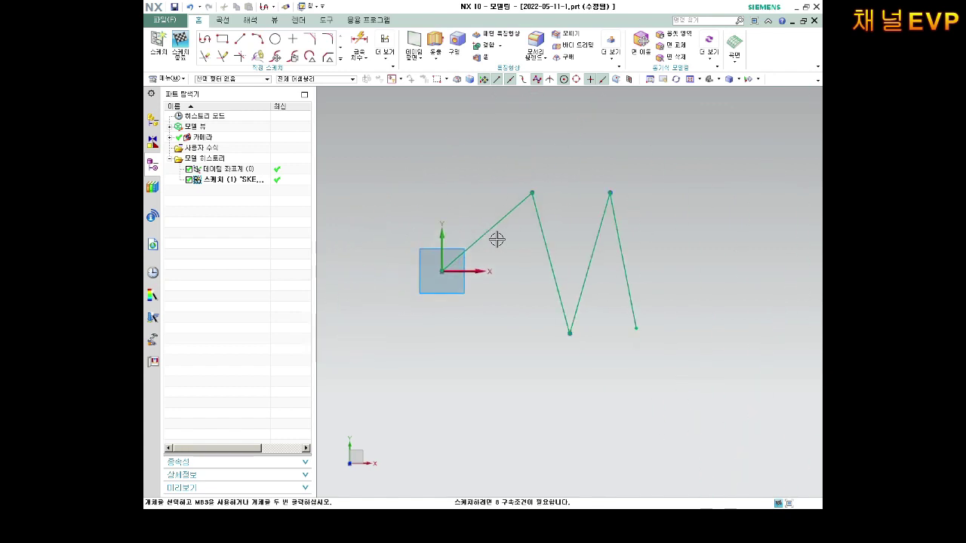
{"action": "scroll", "coordinate": [495, 243], "scroll_direction": "down", "scroll_amount": 1}
{"action": "scroll", "coordinate": [502, 246], "scroll_direction": "up", "scroll_amount": 2}
{"action": "scroll", "coordinate": [501, 246], "scroll_direction": "down", "scroll_amount": 2}
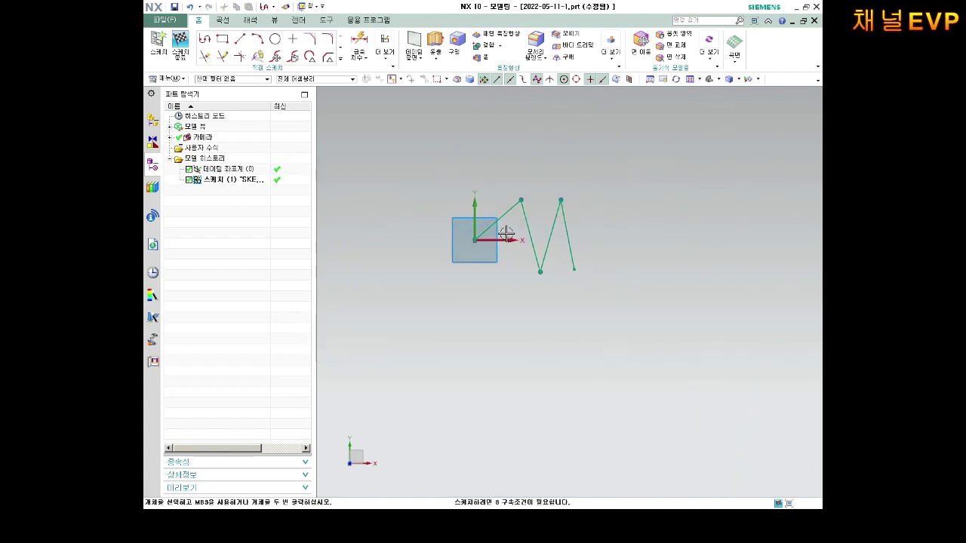
{"action": "scroll", "coordinate": [500, 224], "scroll_direction": "up", "scroll_amount": 4}
{"action": "scroll", "coordinate": [500, 224], "scroll_direction": "up", "scroll_amount": 4}
{"action": "scroll", "coordinate": [501, 224], "scroll_direction": "down", "scroll_amount": 8}
{"action": "scroll", "coordinate": [500, 225], "scroll_direction": "up", "scroll_amount": 2}
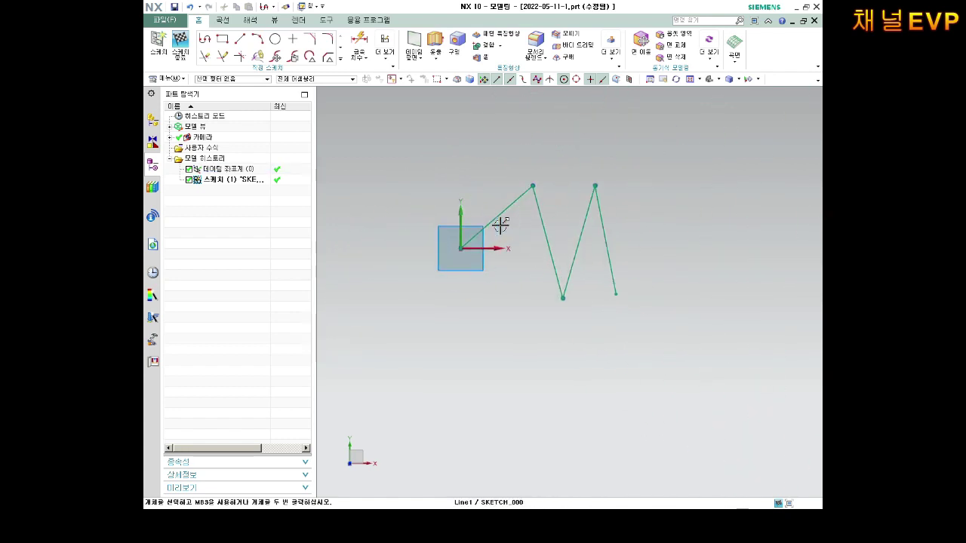
{"action": "scroll", "coordinate": [500, 224], "scroll_direction": "up", "scroll_amount": 5}
{"action": "scroll", "coordinate": [501, 220], "scroll_direction": "down", "scroll_amount": 3}
{"action": "scroll", "coordinate": [511, 212], "scroll_direction": "down", "scroll_amount": 1}
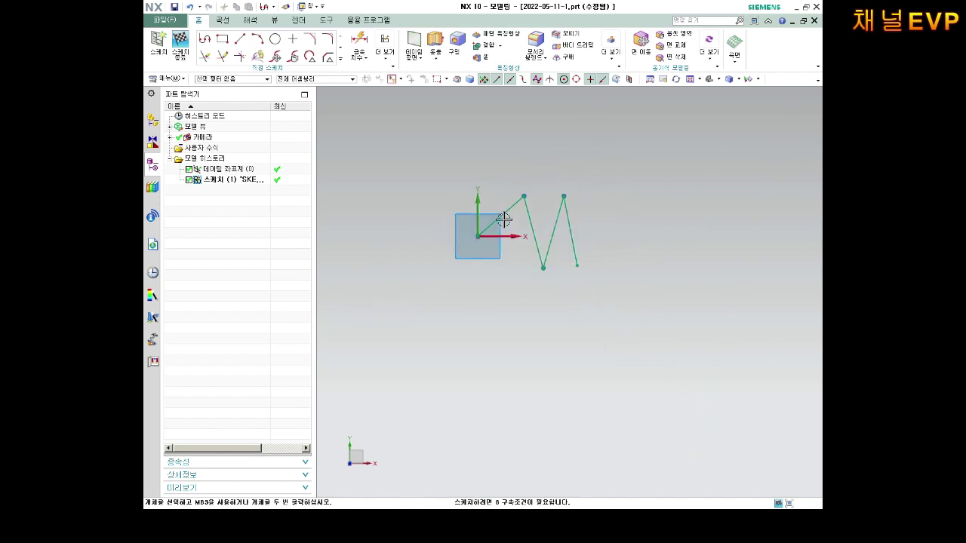
{"action": "scroll", "coordinate": [517, 216], "scroll_direction": "up", "scroll_amount": 1}
{"action": "mouse_move", "coordinate": [535, 245]}
{"action": "middle_mouse_down"}
{"action": "mouse_move", "coordinate": [525, 211]}
{"action": "mouse_move", "coordinate": [567, 200]}
{"action": "mouse_move", "coordinate": [619, 169]}
{"action": "mouse_move", "coordinate": [576, 186]}
{"action": "mouse_move", "coordinate": [561, 175]}
{"action": "mouse_move", "coordinate": [529, 227]}
{"action": "mouse_move", "coordinate": [443, 285]}
{"action": "mouse_move", "coordinate": [557, 239]}
{"action": "mouse_move", "coordinate": [604, 319]}
{"action": "mouse_move", "coordinate": [529, 249]}
{"action": "mouse_move", "coordinate": [476, 284]}
{"action": "mouse_move", "coordinate": [533, 248]}
{"action": "mouse_move", "coordinate": [496, 274]}
{"action": "mouse_move", "coordinate": [539, 216]}
{"action": "mouse_move", "coordinate": [606, 216]}
{"action": "mouse_move", "coordinate": [582, 189]}
{"action": "mouse_move", "coordinate": [536, 185]}
{"action": "mouse_move", "coordinate": [698, 174]}
{"action": "middle_mouse_up"}
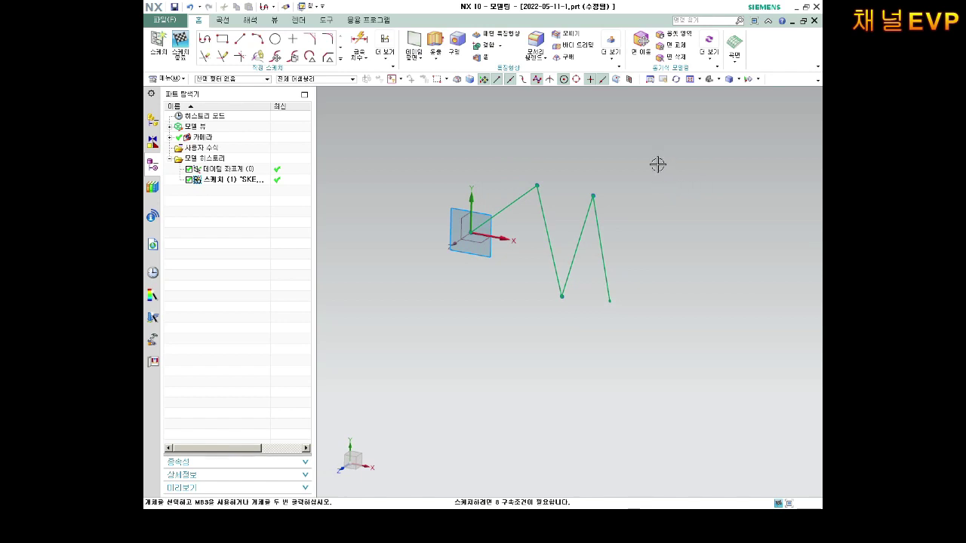
Step: Turn the view to face the sketch plane with Orient View to Sketch
{"action": "right_click", "coordinate": [658, 164]}
{"action": "right_click", "coordinate": [540, 146]}
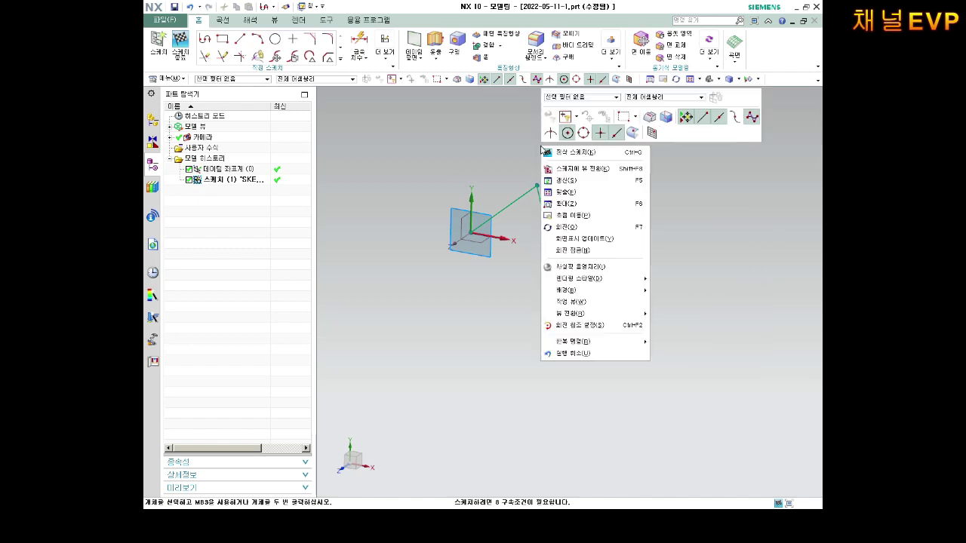
{"action": "right_click", "coordinate": [705, 209]}
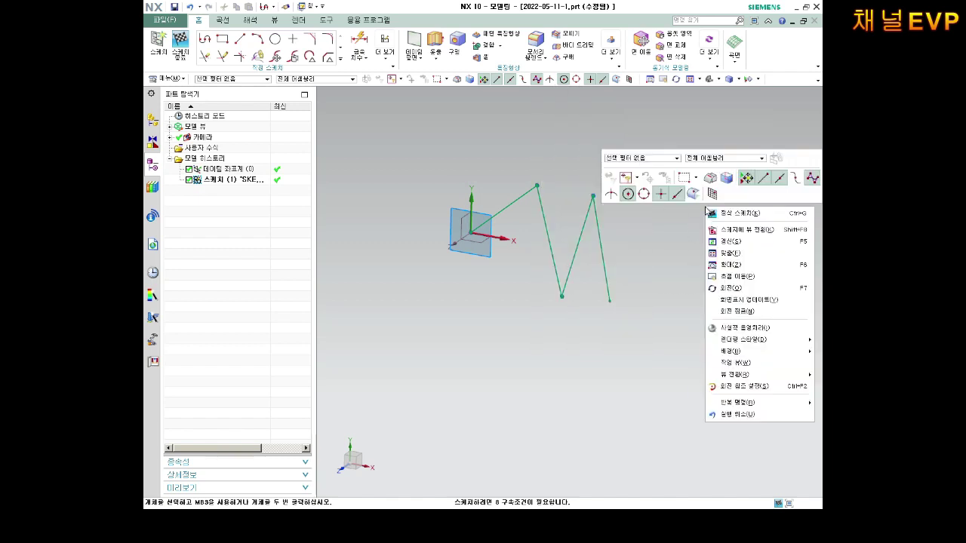
{"action": "right_click", "coordinate": [493, 144]}
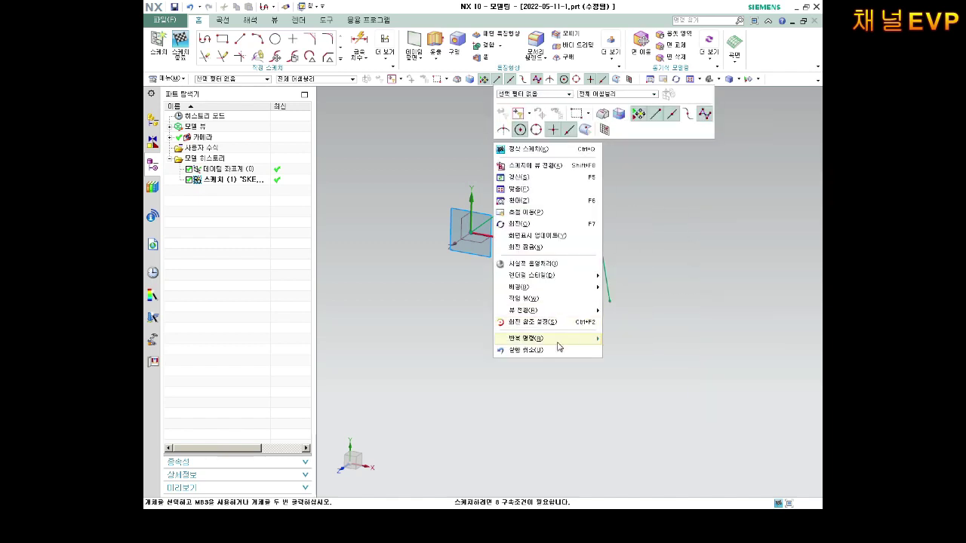
{"action": "right_click", "coordinate": [466, 298]}
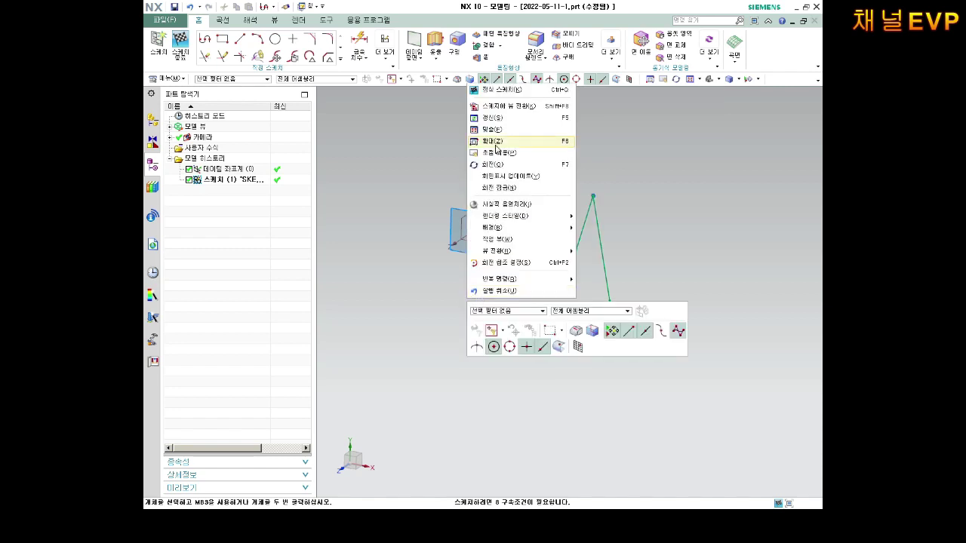
{"action": "right_click", "coordinate": [601, 179]}
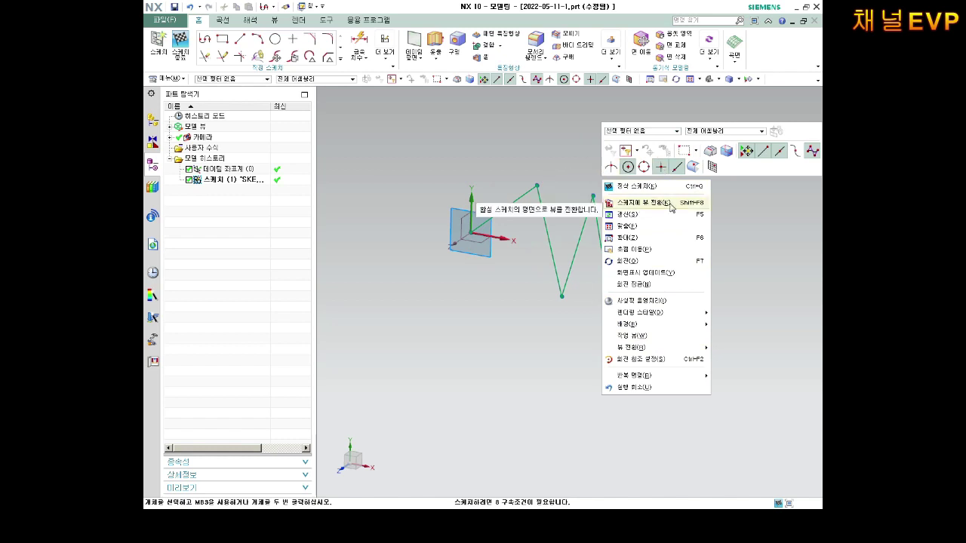
{"action": "left_click", "coordinate": [674, 204]}
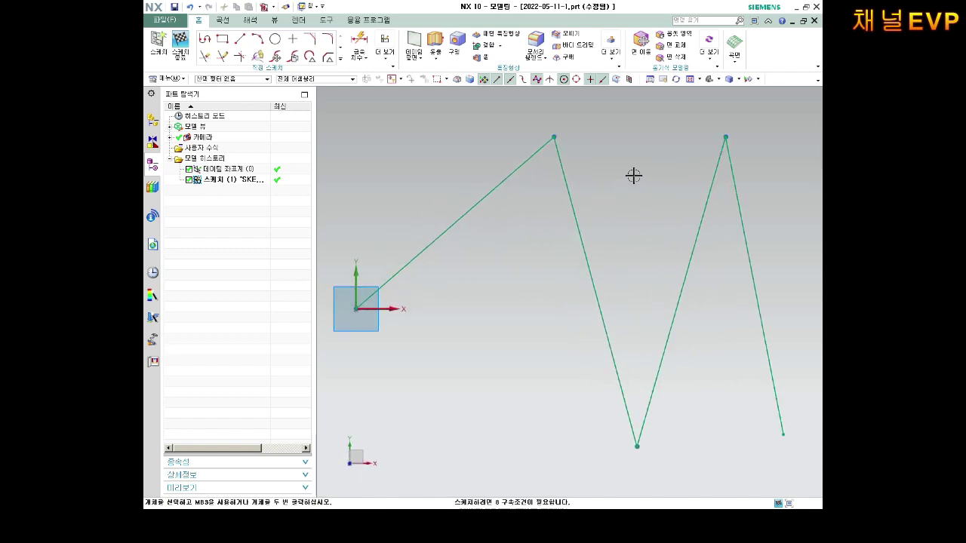
{"action": "right_click", "coordinate": [633, 175]}
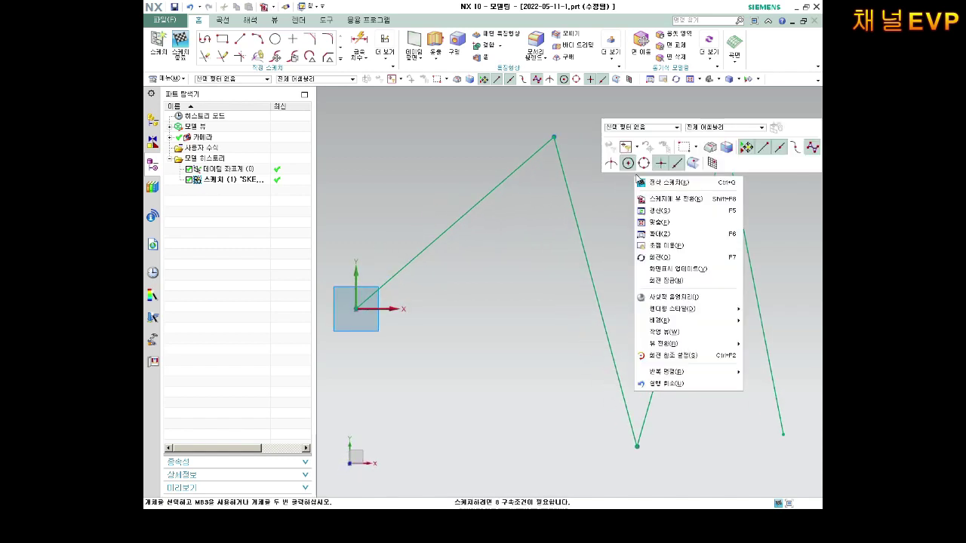
{"action": "left_click", "coordinate": [677, 202]}
Step: Tilt the sketch once more, then orient the view back onto the sketch plane
{"action": "scroll", "coordinate": [633, 204], "scroll_direction": "down", "scroll_amount": 3}
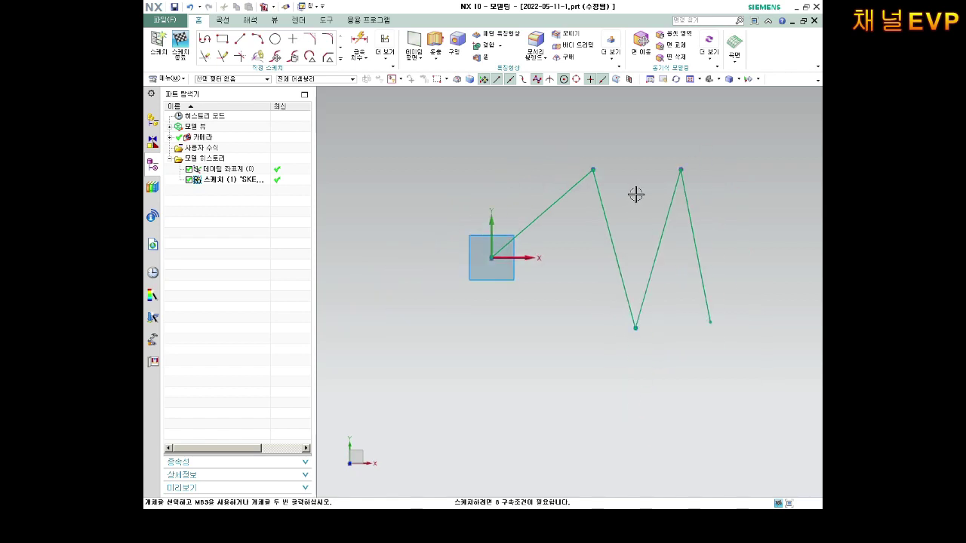
{"action": "mouse_move", "coordinate": [636, 195]}
{"action": "middle_mouse_down"}
{"action": "mouse_move", "coordinate": [606, 220]}
{"action": "mouse_move", "coordinate": [566, 324]}
{"action": "mouse_move", "coordinate": [684, 190]}
{"action": "mouse_move", "coordinate": [678, 275]}
{"action": "mouse_move", "coordinate": [726, 317]}
{"action": "middle_mouse_up"}
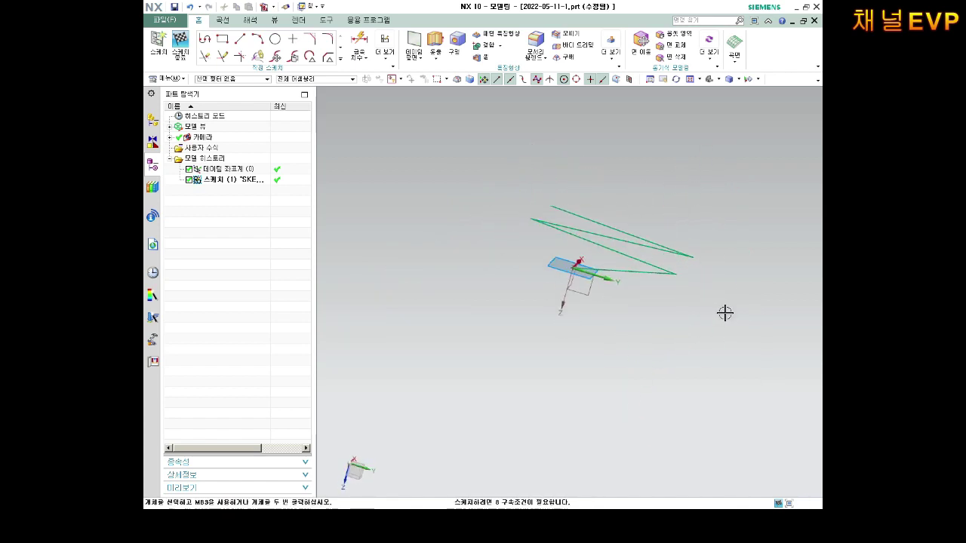
{"action": "right_click", "coordinate": [558, 171]}
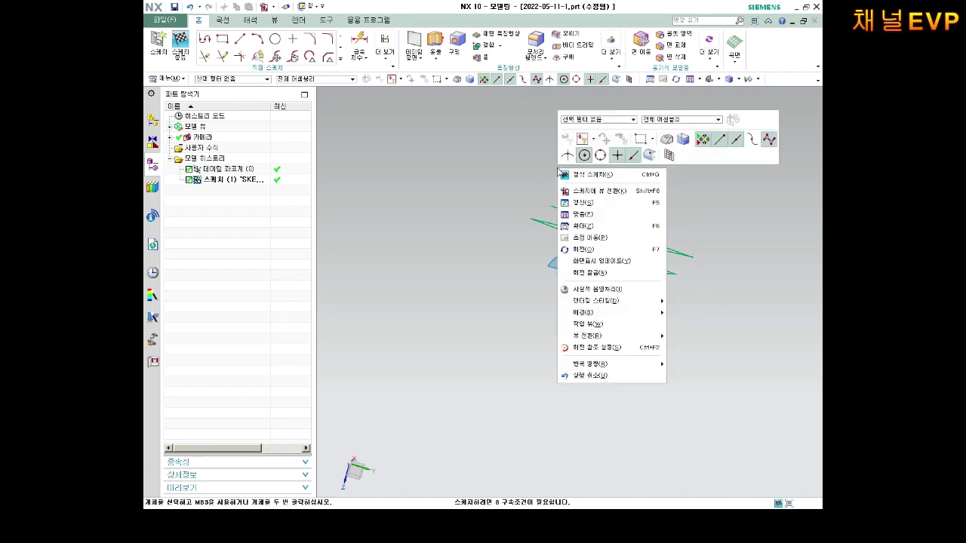
{"action": "left_click", "coordinate": [621, 193]}
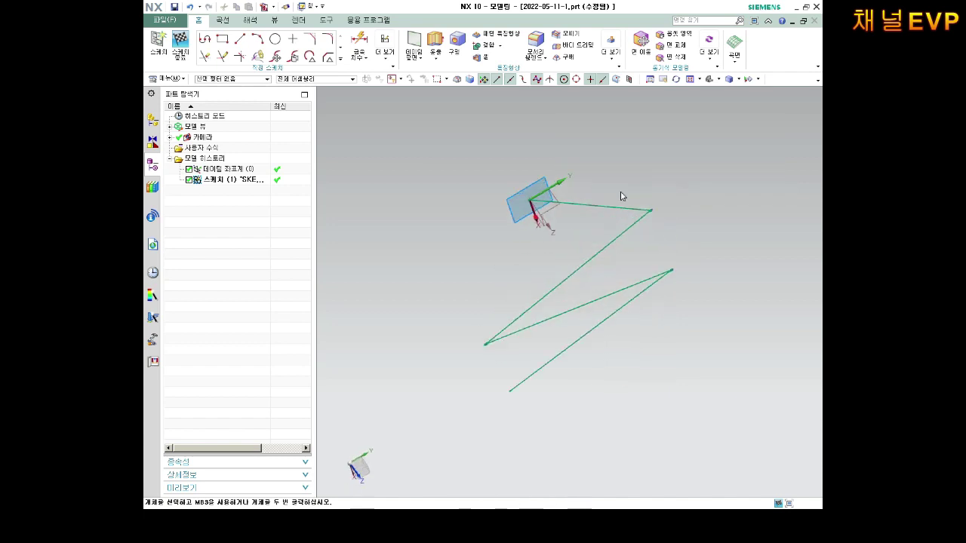
Step: Zoom and pan to reposition the zigzag, finishing with a flat view of the sketch plane
{"action": "scroll", "coordinate": [629, 226], "scroll_direction": "down", "scroll_amount": 3}
{"action": "scroll", "coordinate": [629, 234], "scroll_direction": "up", "scroll_amount": 3}
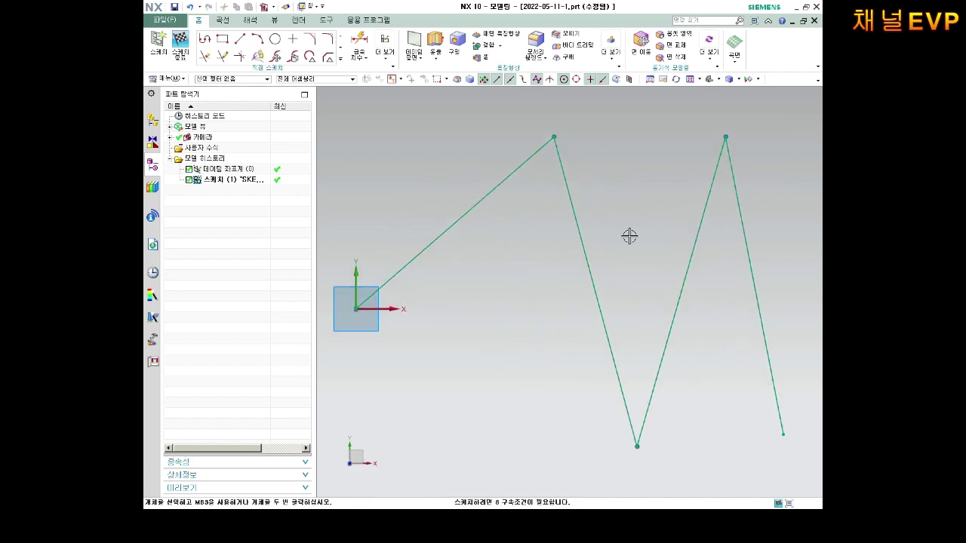
{"action": "scroll", "coordinate": [630, 234], "scroll_direction": "down", "scroll_amount": 3}
{"action": "scroll", "coordinate": [629, 236], "scroll_direction": "up", "scroll_amount": 2}
{"action": "scroll", "coordinate": [629, 237], "scroll_direction": "up", "scroll_amount": 3}
{"action": "scroll", "coordinate": [629, 237], "scroll_direction": "down", "scroll_amount": 3}
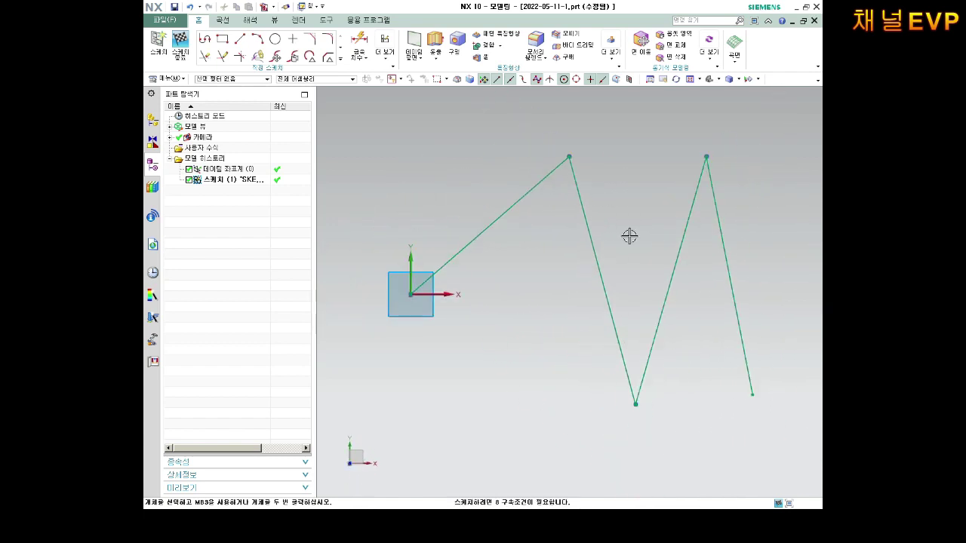
{"action": "scroll", "coordinate": [629, 236], "scroll_direction": "down", "scroll_amount": 2}
{"action": "scroll", "coordinate": [592, 213], "scroll_direction": "up", "scroll_amount": 3}
{"action": "scroll", "coordinate": [600, 217], "scroll_direction": "down", "scroll_amount": 2}
{"action": "scroll", "coordinate": [610, 223], "scroll_direction": "up", "scroll_amount": 2}
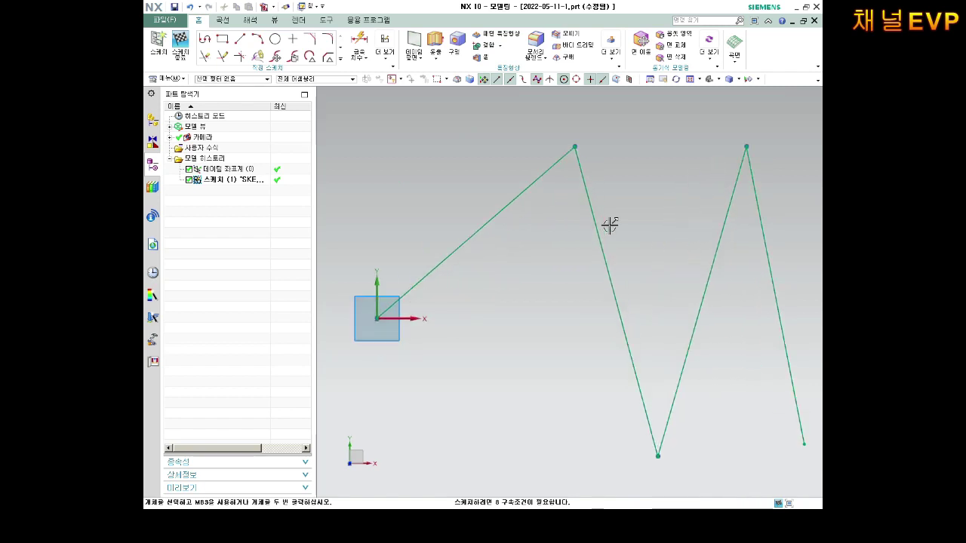
{"action": "scroll", "coordinate": [627, 234], "scroll_direction": "down", "scroll_amount": 3}
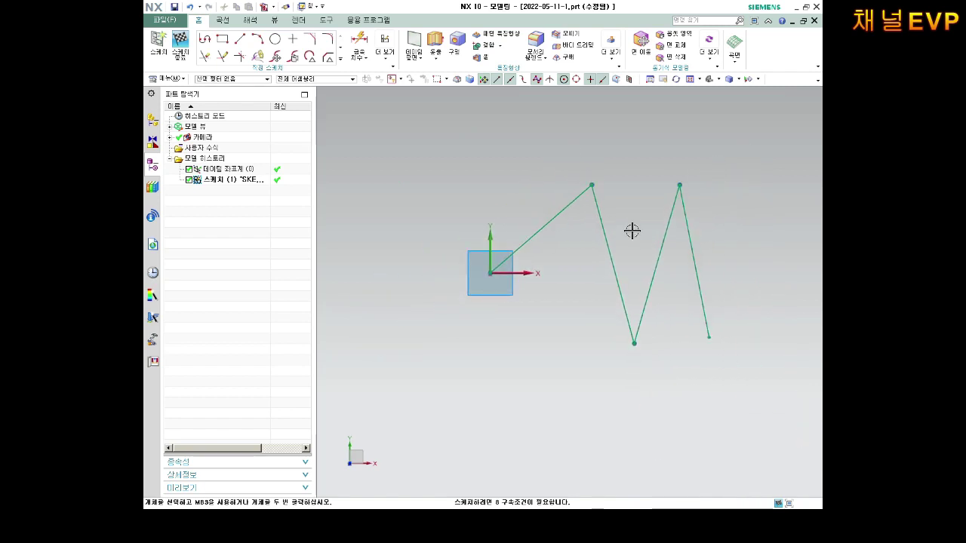
{"action": "scroll", "coordinate": [562, 230], "scroll_direction": "up", "scroll_amount": 2}
{"action": "scroll", "coordinate": [574, 226], "scroll_direction": "down", "scroll_amount": 3}
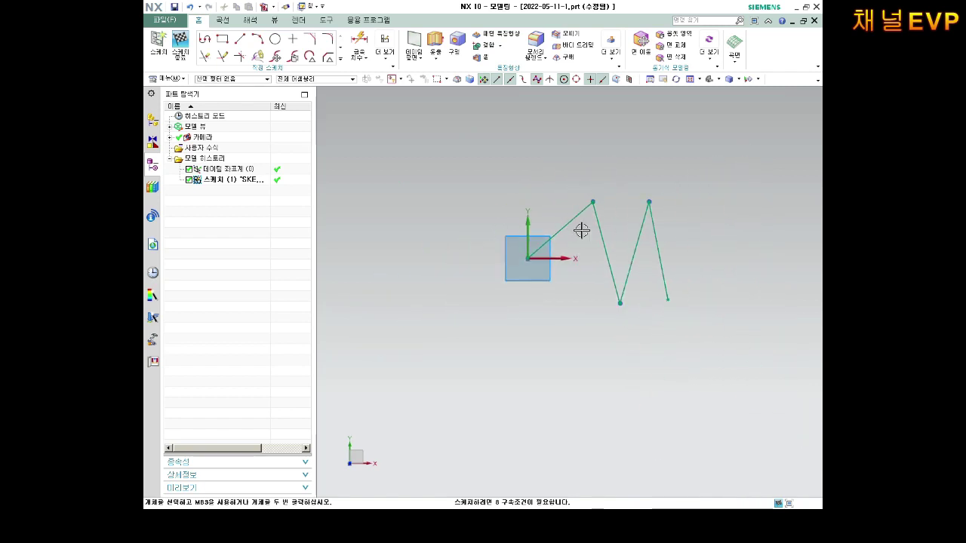
{"action": "scroll", "coordinate": [580, 228], "scroll_direction": "down", "scroll_amount": 2}
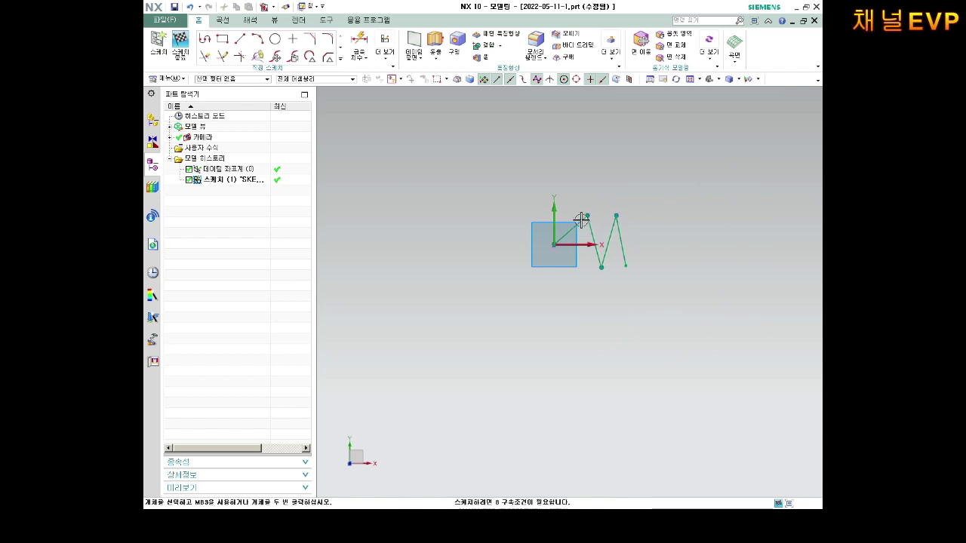
{"action": "scroll", "coordinate": [579, 218], "scroll_direction": "up", "scroll_amount": 3}
{"action": "scroll", "coordinate": [604, 240], "scroll_direction": "up", "scroll_amount": 1}
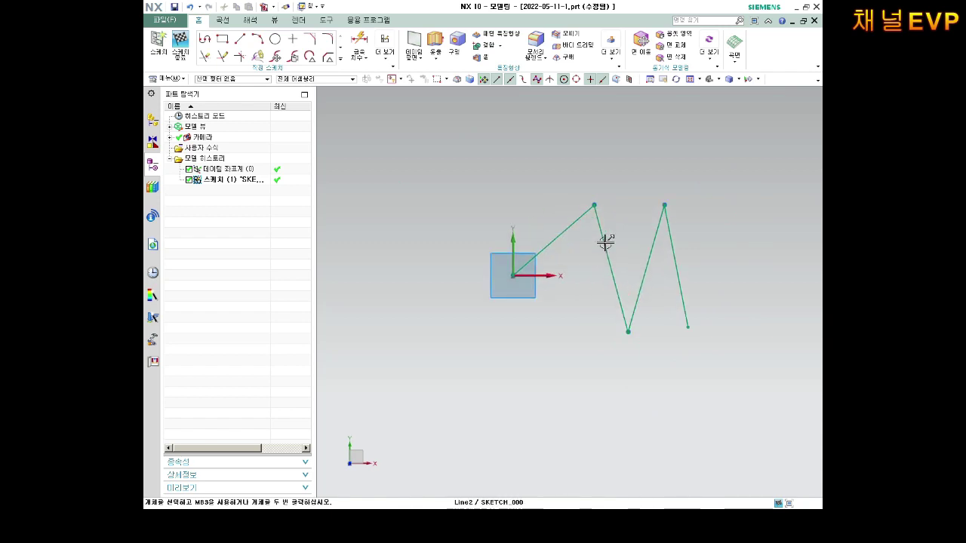
{"action": "left_click", "coordinate": [608, 243]}
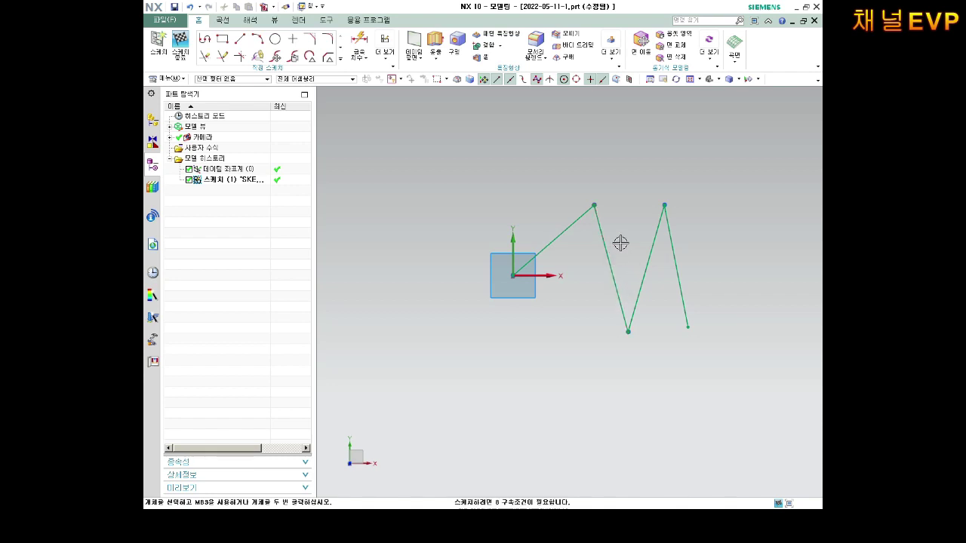
{"action": "mouse_move", "coordinate": [618, 253]}
{"action": "middle_mouse_down", "text": "shift"}
{"action": "mouse_move", "coordinate": [426, 202]}
{"action": "mouse_move", "coordinate": [379, 222]}
{"action": "mouse_move", "coordinate": [390, 257]}
{"action": "mouse_move", "coordinate": [524, 457]}
{"action": "mouse_move", "coordinate": [629, 345]}
{"action": "middle_mouse_up", "text": "shift"}
{"action": "mouse_move", "coordinate": [787, 246]}
{"action": "middle_mouse_down", "text": "shift"}
{"action": "mouse_move", "coordinate": [570, 257]}
{"action": "mouse_move", "coordinate": [517, 308]}
{"action": "mouse_move", "coordinate": [521, 235]}
{"action": "mouse_move", "coordinate": [553, 280]}
{"action": "mouse_move", "coordinate": [575, 287]}
{"action": "mouse_move", "coordinate": [537, 242]}
{"action": "mouse_move", "coordinate": [543, 219]}
{"action": "mouse_move", "coordinate": [528, 195]}
{"action": "middle_mouse_up", "text": "shift"}
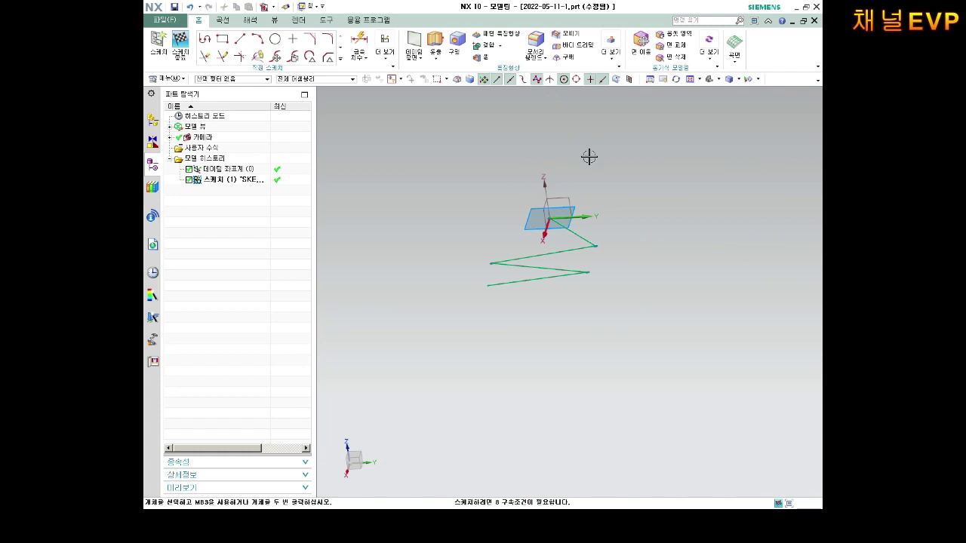
{"action": "right_click", "coordinate": [634, 131]}
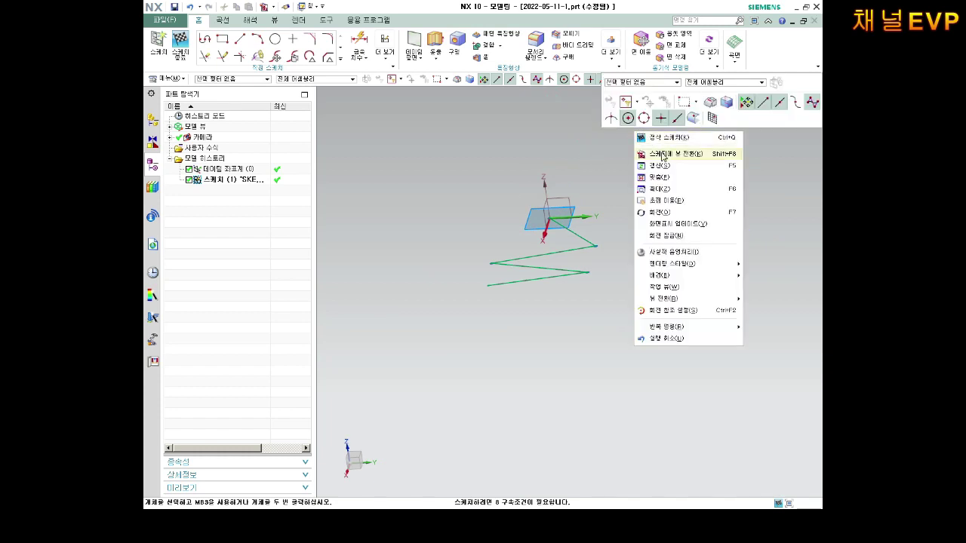
{"action": "left_click", "coordinate": [663, 155]}
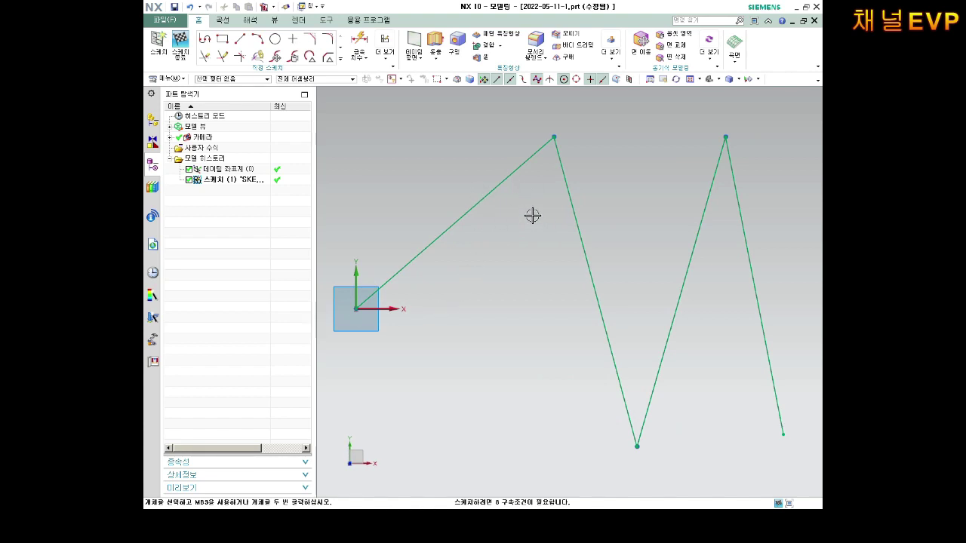
Step: Fit the sketch in view and constrain the first line from the origin to be horizontal
{"action": "key", "text": "ctrl+f"}
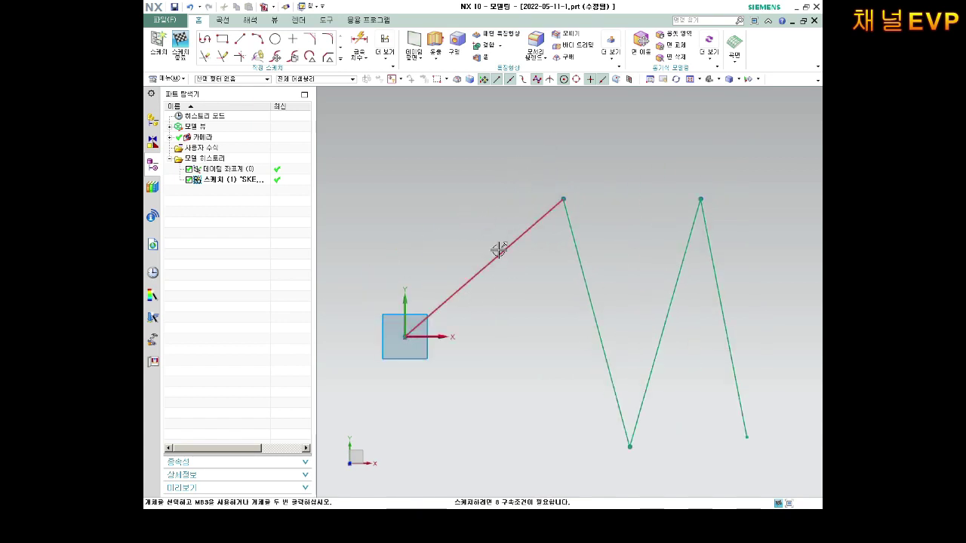
{"action": "left_click", "coordinate": [510, 247]}
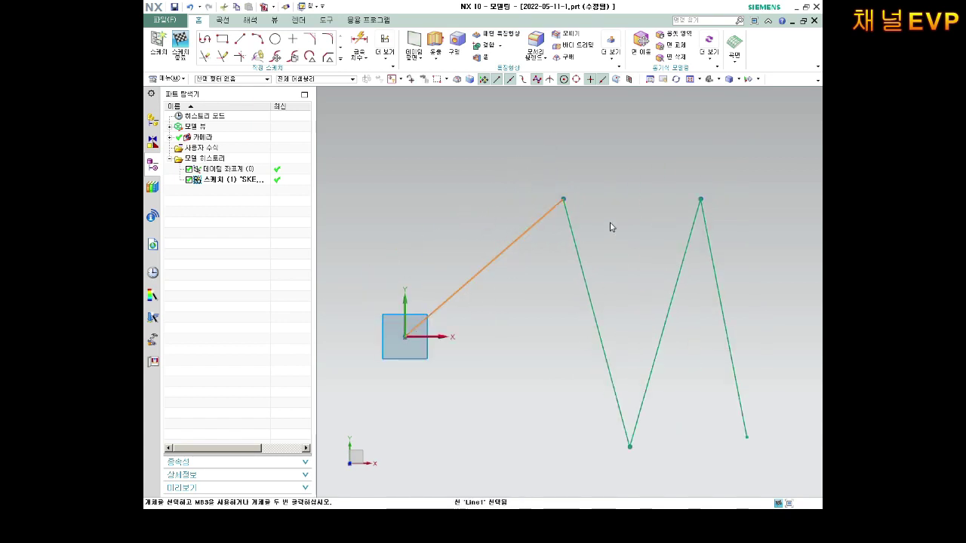
{"action": "key", "text": "h"}
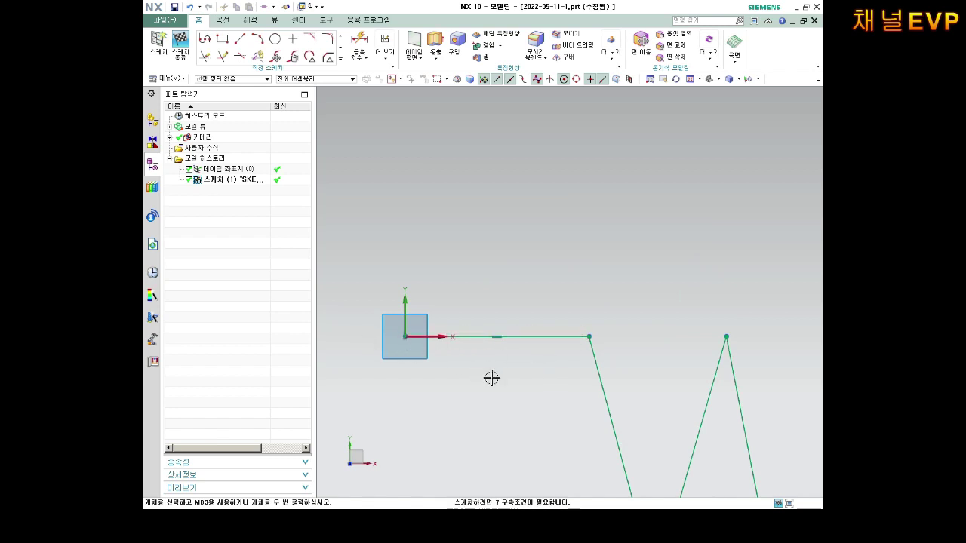
Step: Drag the lower zigzag vertex up into a taller peak above the horizontal line
{"action": "scroll", "coordinate": [533, 377], "scroll_direction": "down", "scroll_amount": 3}
{"action": "scroll", "coordinate": [573, 399], "scroll_direction": "up", "scroll_amount": 2}
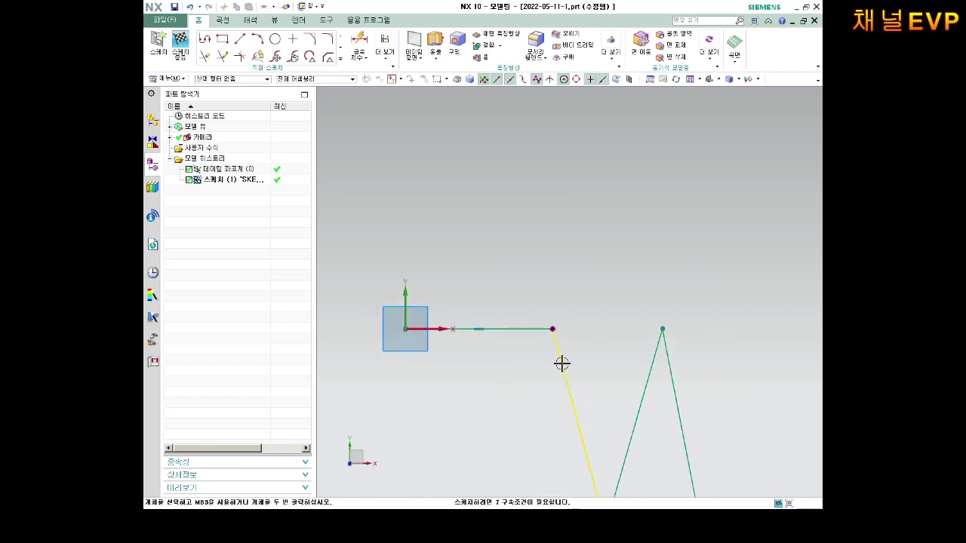
{"action": "scroll", "coordinate": [561, 362], "scroll_direction": "down", "scroll_amount": 2}
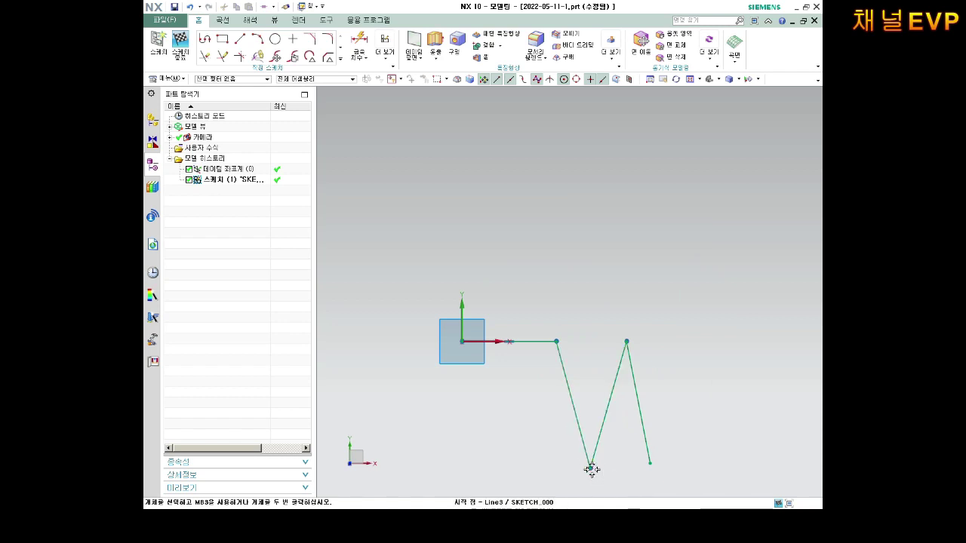
{"action": "mouse_move", "coordinate": [591, 470]}
{"action": "left_mouse_down"}
{"action": "mouse_move", "coordinate": [546, 269]}
{"action": "mouse_move", "coordinate": [551, 196]}
{"action": "left_mouse_up"}
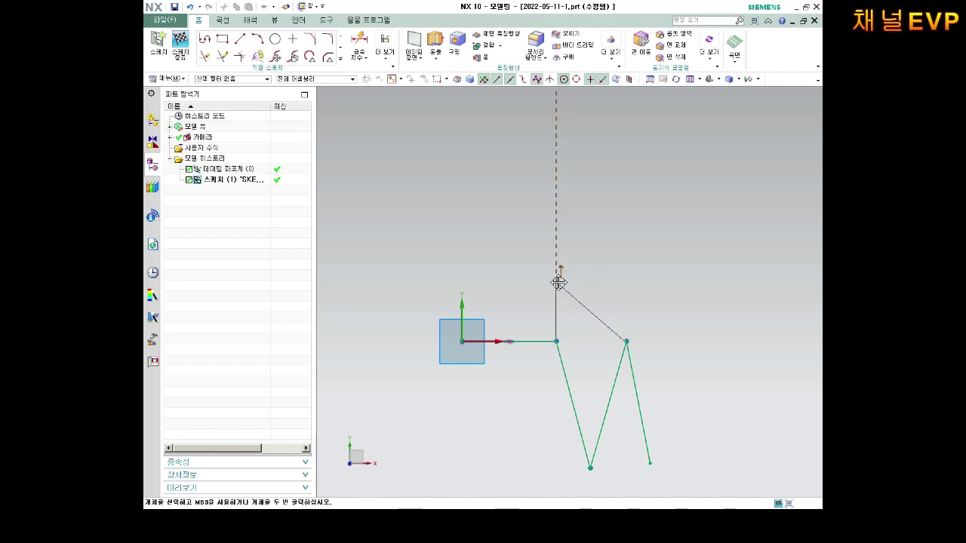
{"action": "left_click_drag", "start_coordinate": [551, 196], "coordinate": [556, 262]}
{"action": "mouse_move", "coordinate": [555, 224]}
{"action": "left_mouse_down"}
{"action": "mouse_move", "coordinate": [555, 206]}
{"action": "mouse_move", "coordinate": [555, 238]}
{"action": "left_mouse_up"}
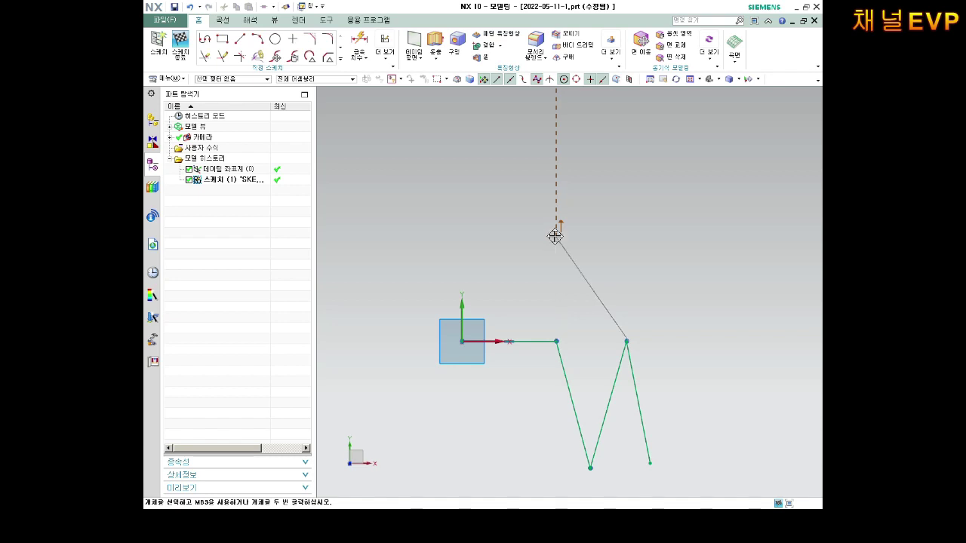
{"action": "left_click_drag", "start_coordinate": [555, 238], "coordinate": [597, 226]}
{"action": "scroll", "coordinate": [588, 272], "scroll_direction": "up", "scroll_amount": 2}
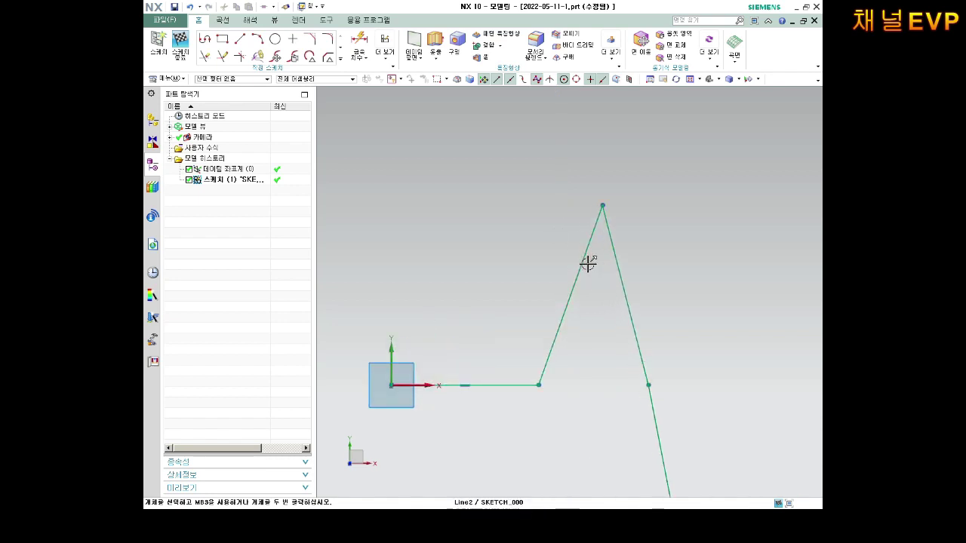
Step: Make the rising line vertical and move the next vertex over to the upper left
{"action": "left_click", "coordinate": [586, 252]}
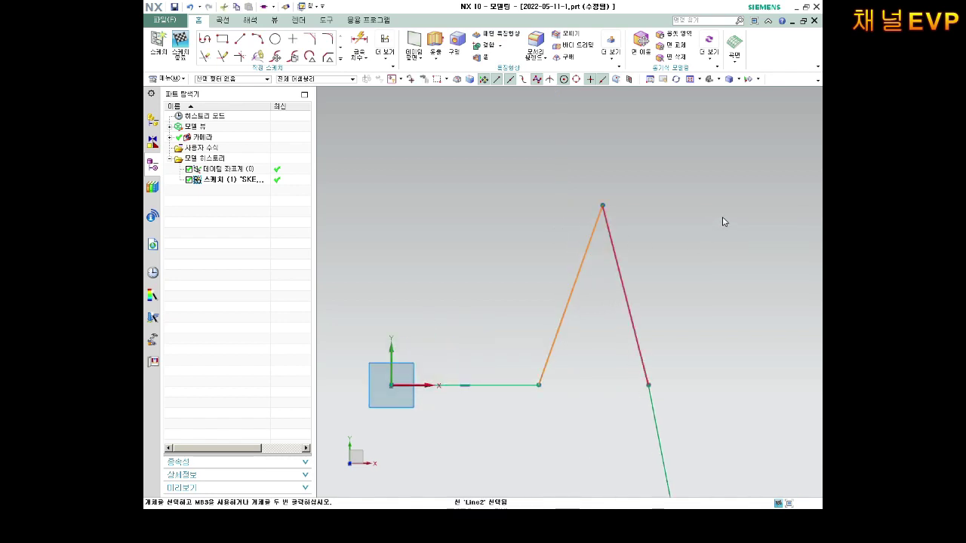
{"action": "key", "text": "v"}
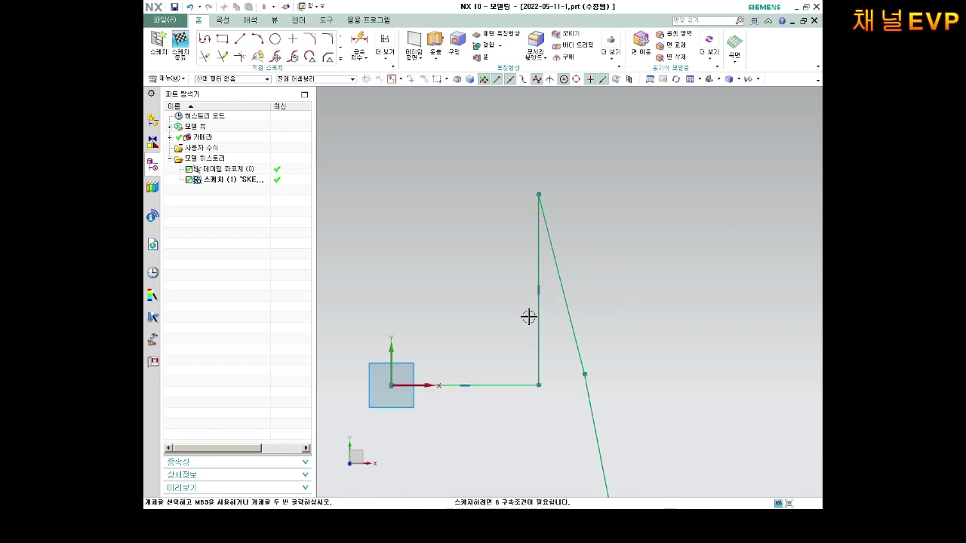
{"action": "scroll", "coordinate": [535, 261], "scroll_direction": "down", "scroll_amount": 2}
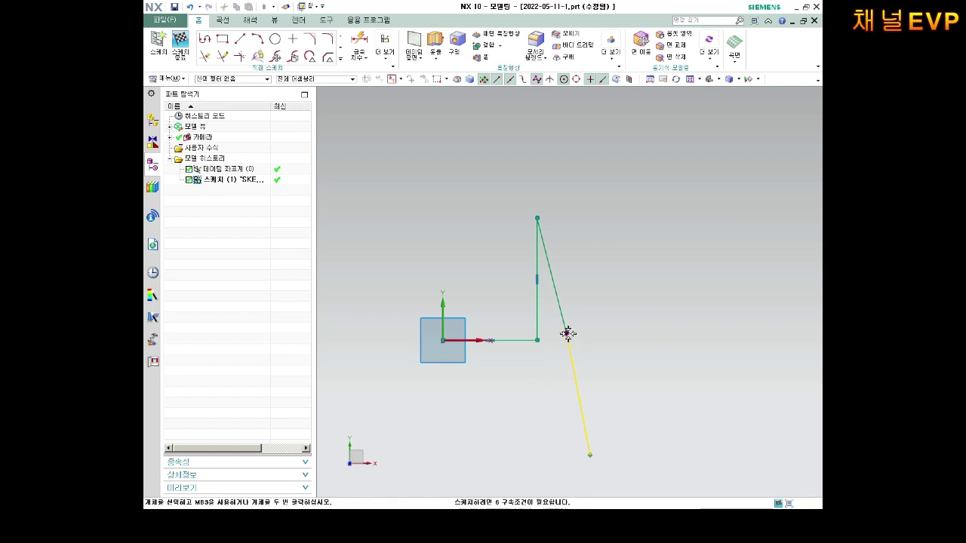
{"action": "mouse_move", "coordinate": [567, 335]}
{"action": "left_mouse_down"}
{"action": "mouse_move", "coordinate": [626, 229]}
{"action": "mouse_move", "coordinate": [453, 138]}
{"action": "mouse_move", "coordinate": [390, 222]}
{"action": "mouse_move", "coordinate": [390, 237]}
{"action": "mouse_move", "coordinate": [425, 241]}
{"action": "left_mouse_up"}
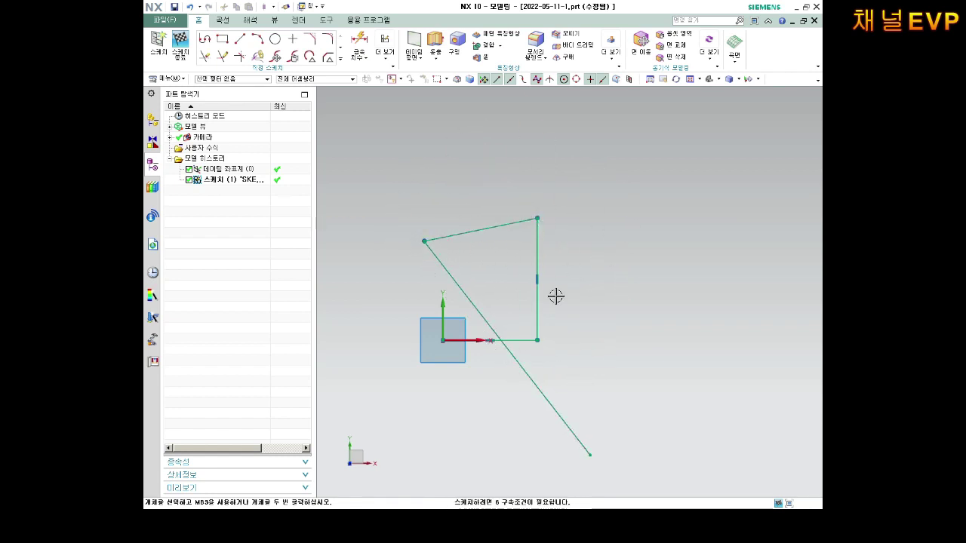
Step: Select the top line and the bottom horizontal line together for a Parallel constraint
{"action": "scroll", "coordinate": [462, 288], "scroll_direction": "up", "scroll_amount": 2}
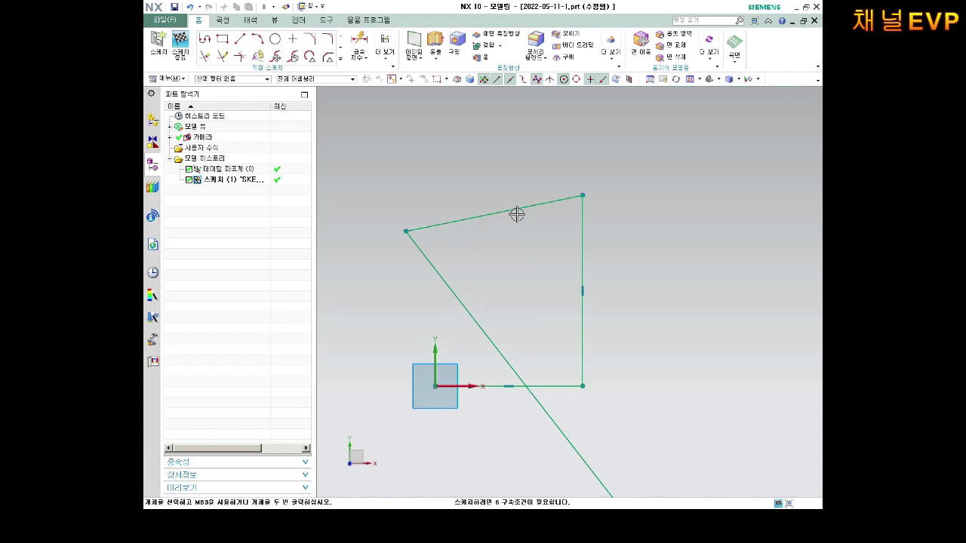
{"action": "left_click", "coordinate": [520, 208]}
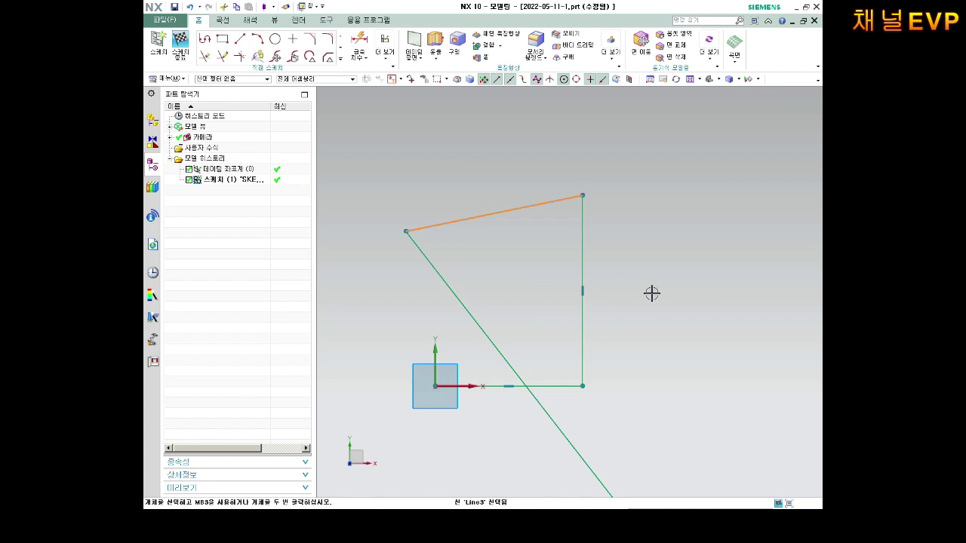
{"action": "left_click", "coordinate": [552, 382]}
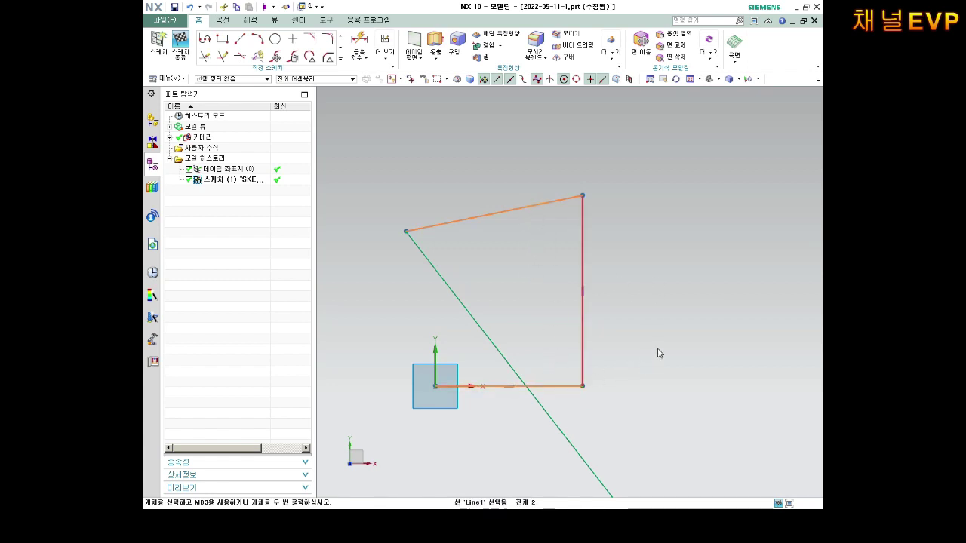
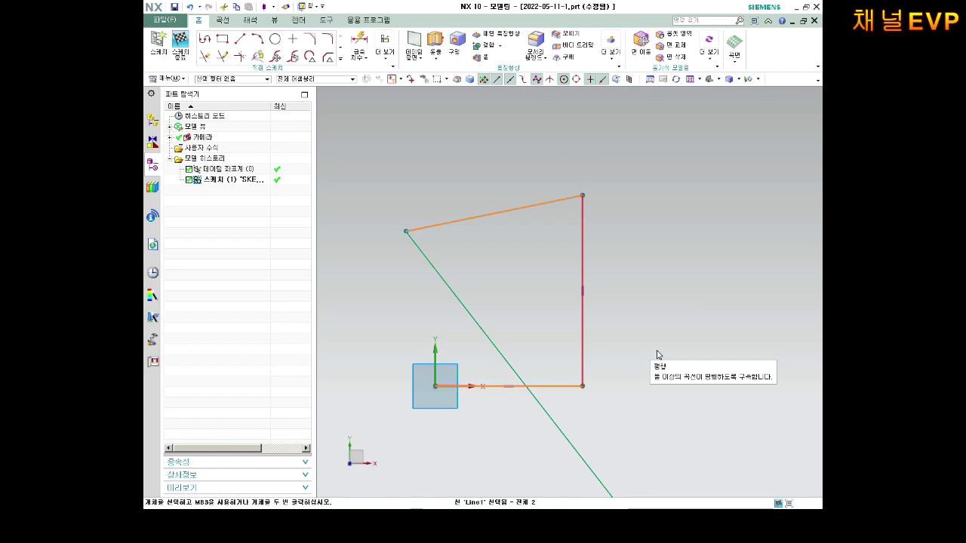
Step: Make the chosen lines parallel and the diagonal line perpendicular to the top line
{"action": "left_click", "coordinate": [657, 353]}
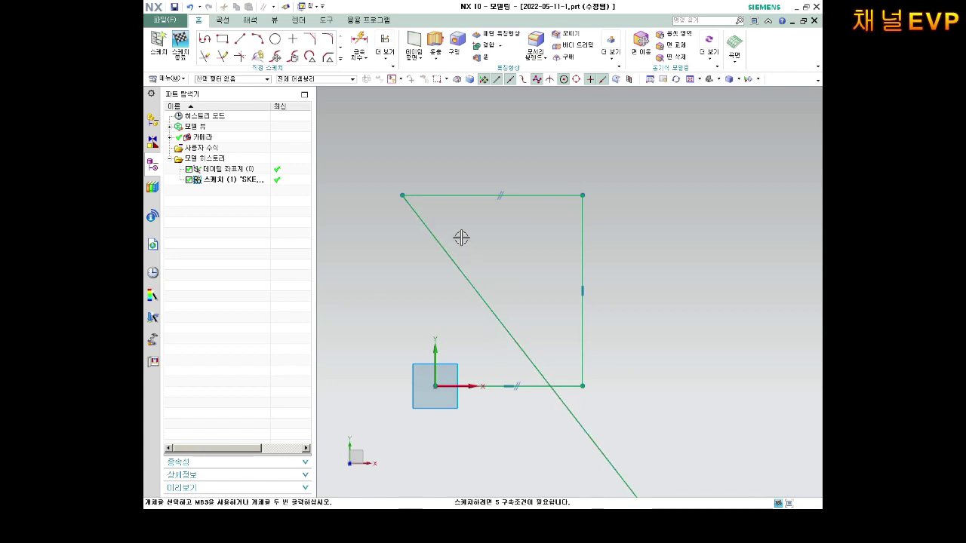
{"action": "left_click", "coordinate": [465, 196]}
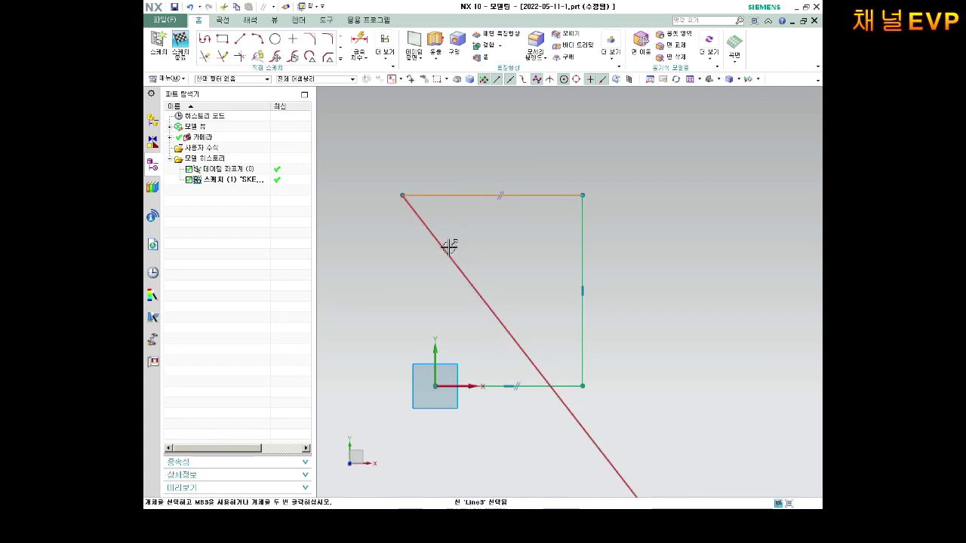
{"action": "left_click", "coordinate": [449, 248]}
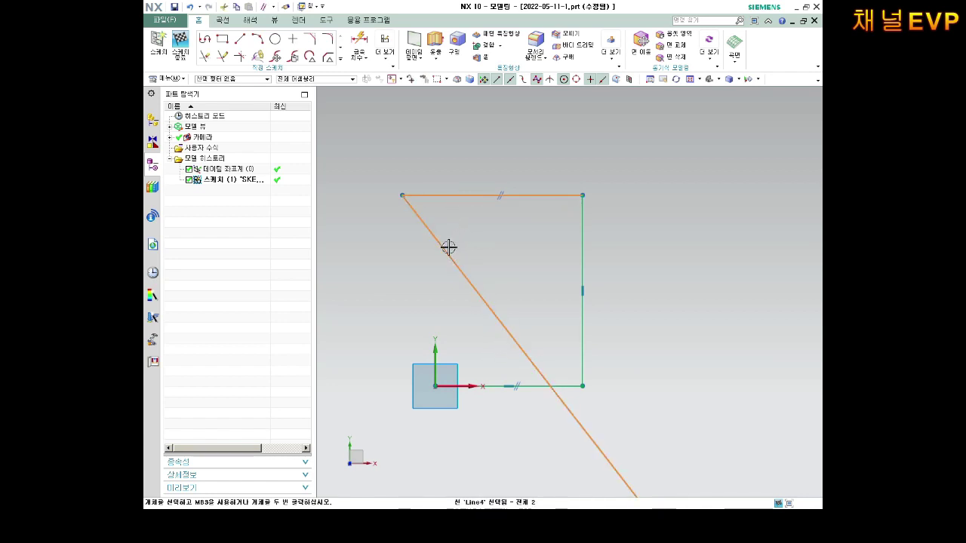
{"action": "left_click", "coordinate": [570, 221]}
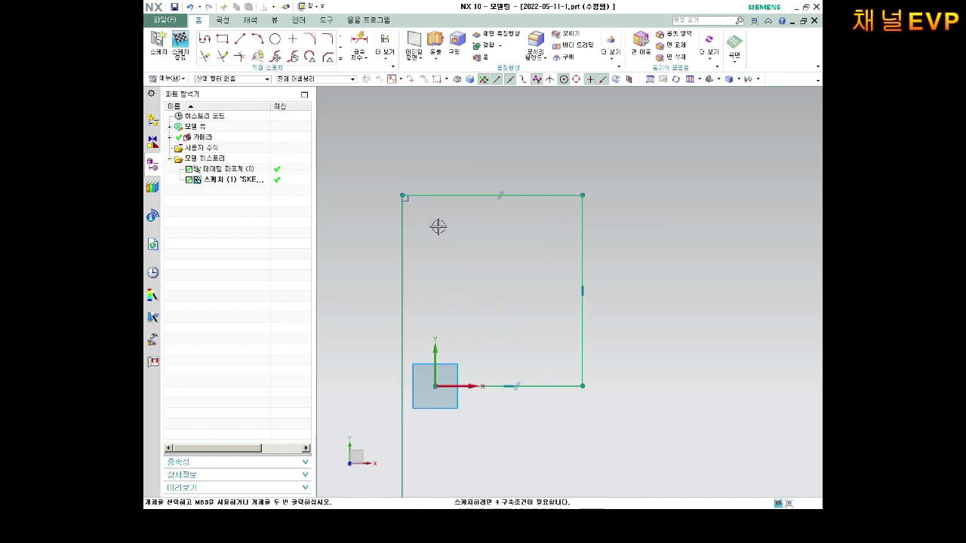
{"action": "scroll", "coordinate": [526, 266], "scroll_direction": "down", "scroll_amount": 3}
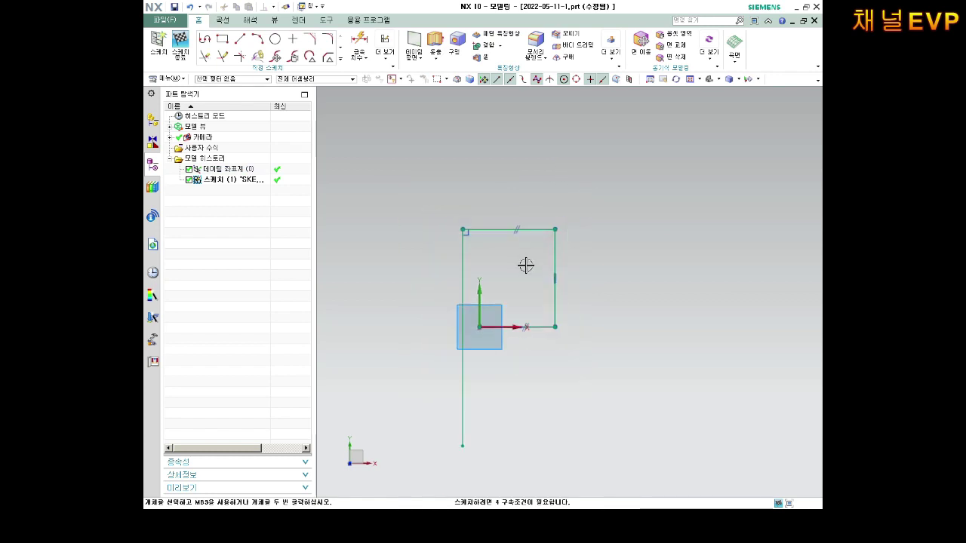
{"action": "scroll", "coordinate": [471, 385], "scroll_direction": "up", "scroll_amount": 2}
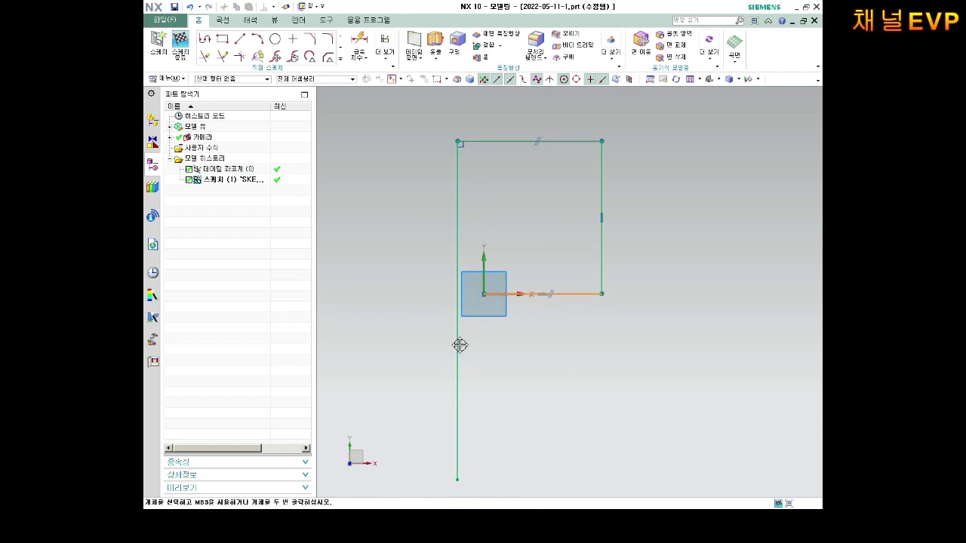
Step: Snap the left edge's bottom end to the origin, make the rectangle taller, and finish the sketch
{"action": "left_click_drag", "start_coordinate": [458, 340], "coordinate": [447, 395]}
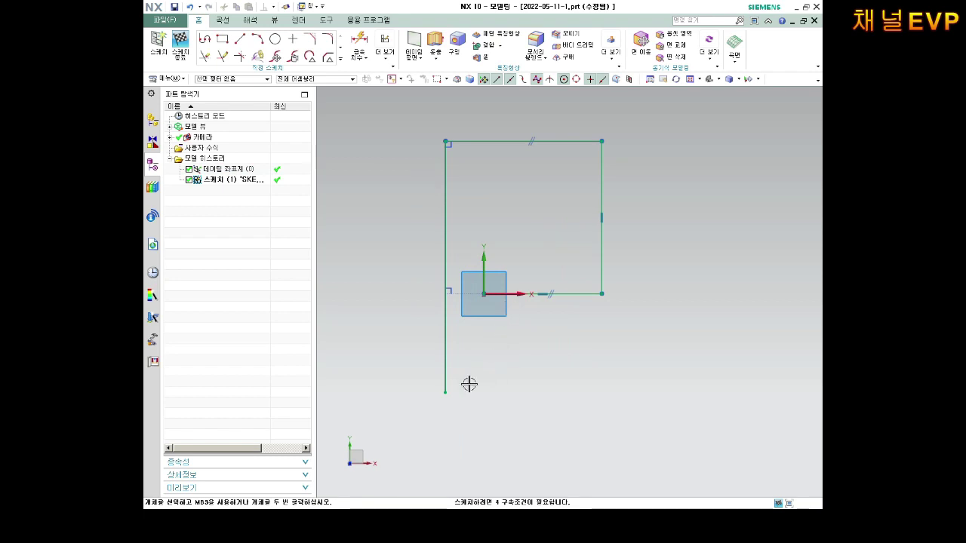
{"action": "left_click_drag", "start_coordinate": [445, 392], "coordinate": [483, 295]}
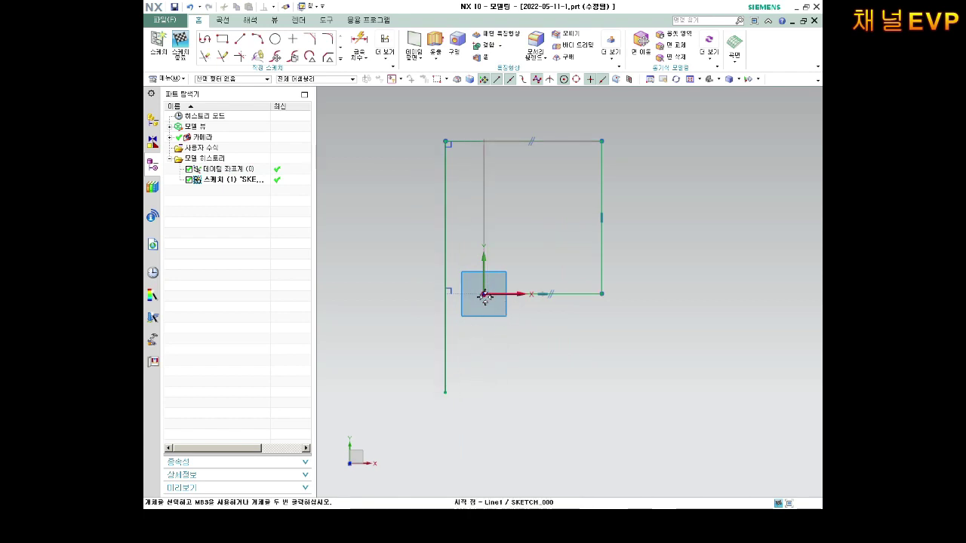
{"action": "scroll", "coordinate": [498, 142], "scroll_direction": "up", "scroll_amount": 2}
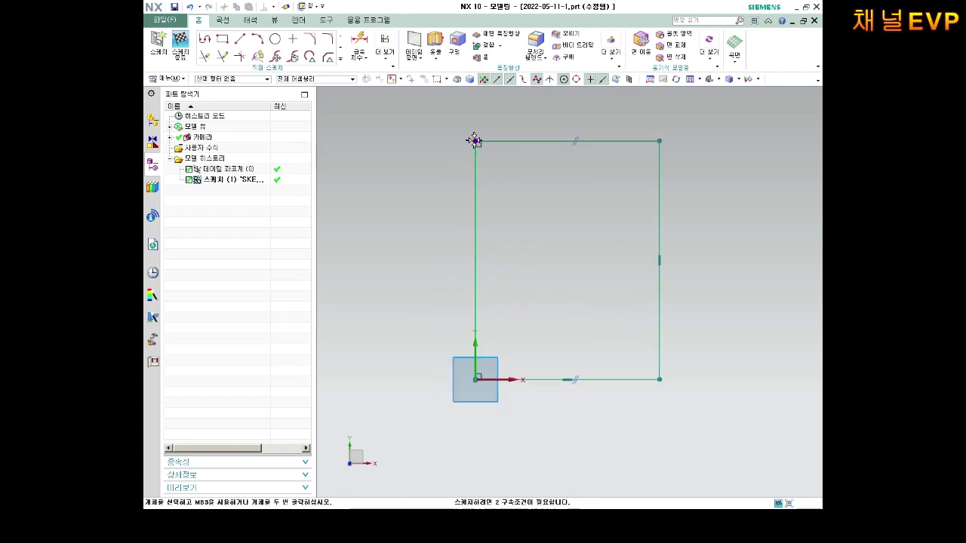
{"action": "left_click_drag", "start_coordinate": [658, 264], "coordinate": [716, 152]}
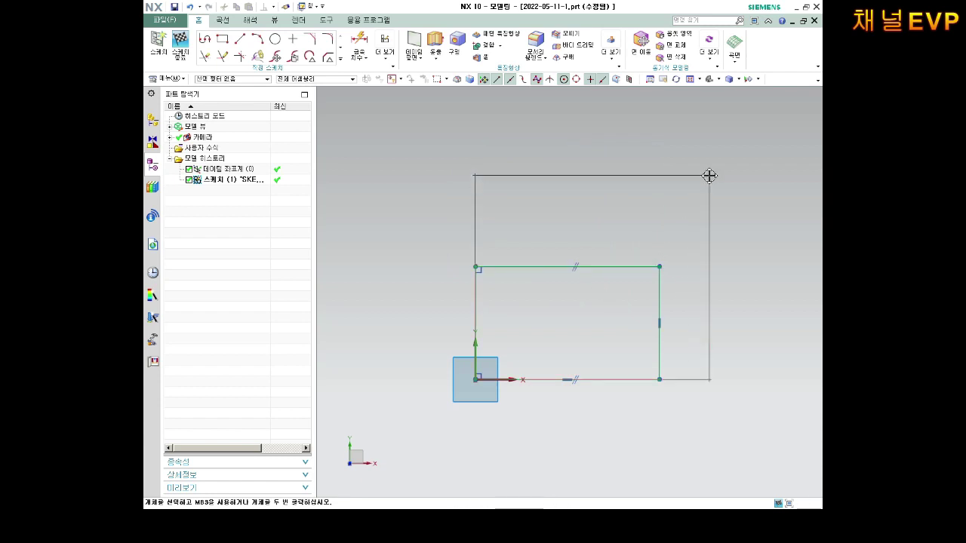
{"action": "left_click_drag", "start_coordinate": [477, 152], "coordinate": [609, 265]}
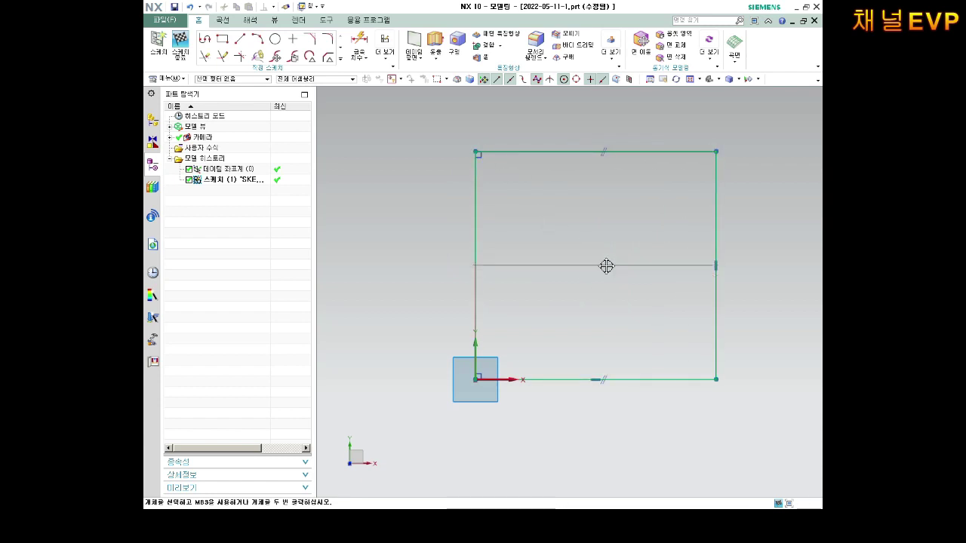
{"action": "scroll", "coordinate": [540, 261], "scroll_direction": "down", "scroll_amount": 2}
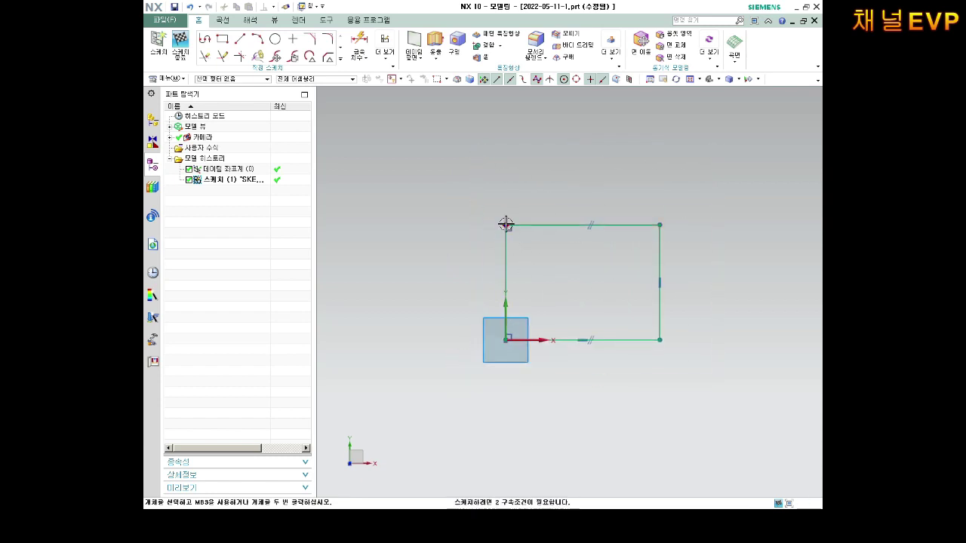
{"action": "left_click_drag", "start_coordinate": [506, 224], "coordinate": [504, 142]}
{"action": "scroll", "coordinate": [604, 151], "scroll_direction": "up", "scroll_amount": 1}
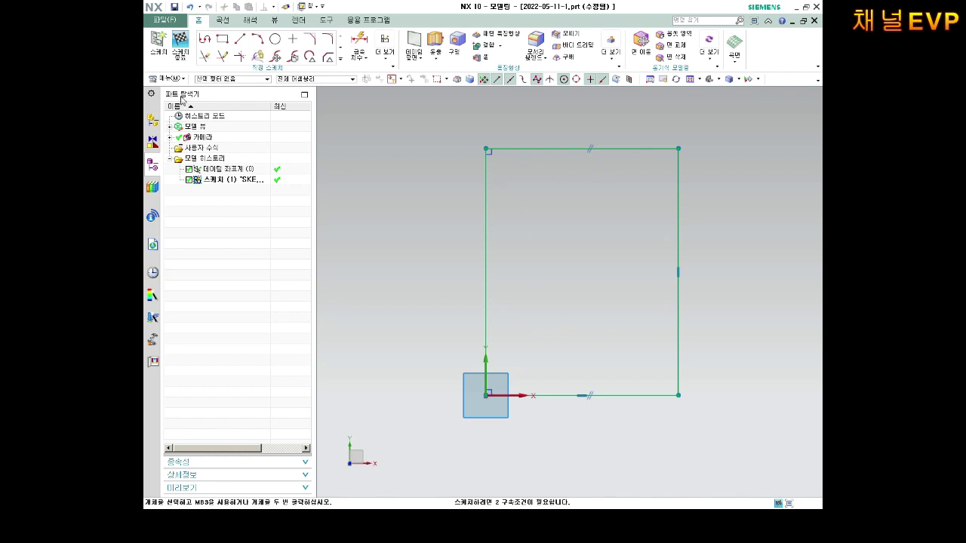
{"action": "left_click", "coordinate": [179, 46]}
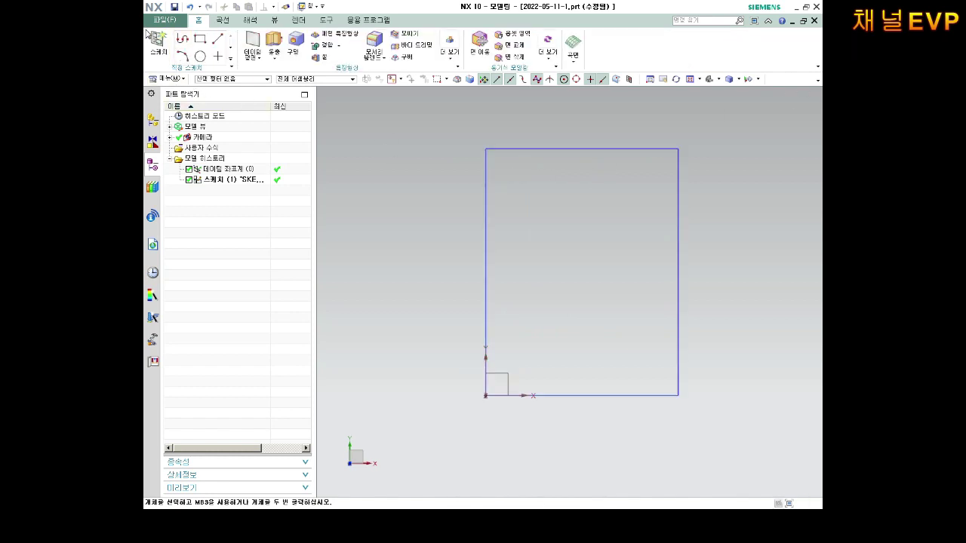
Step: Save the finished work part and close it
{"action": "left_click", "coordinate": [161, 22]}
{"action": "mouse_move", "coordinate": [173, 85]}
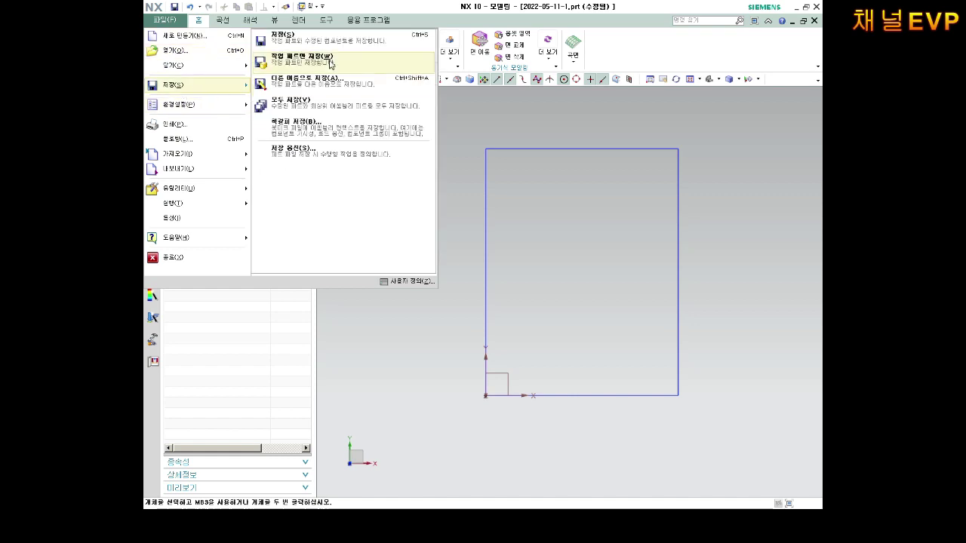
{"action": "left_click", "coordinate": [290, 36]}
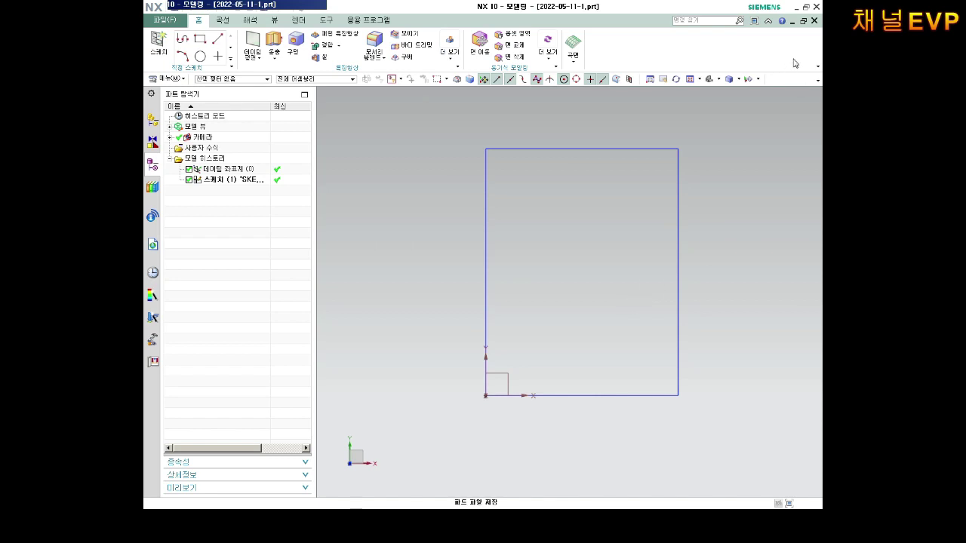
{"action": "left_click", "coordinate": [814, 20]}
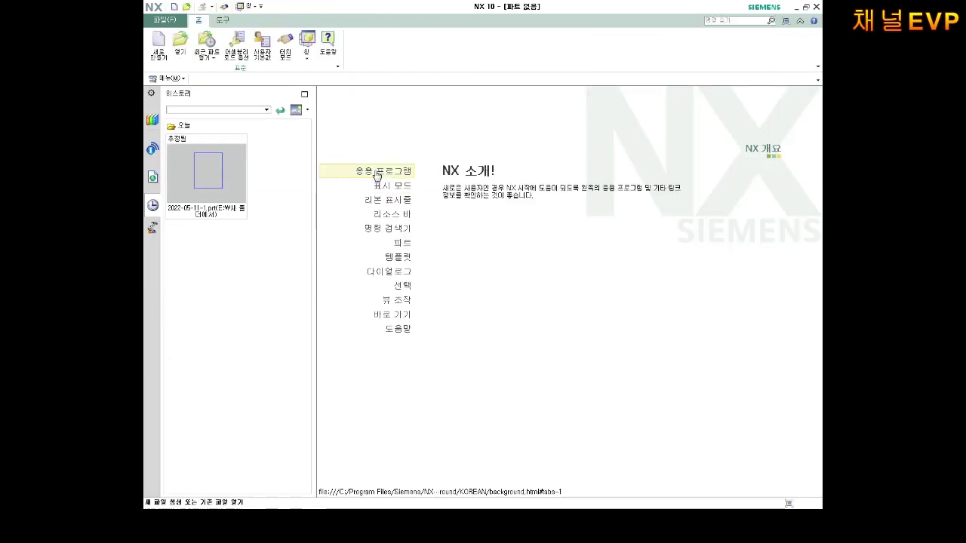
Step: Create a new Model part named 2022-05-11-2.prt
{"action": "left_click", "coordinate": [151, 51]}
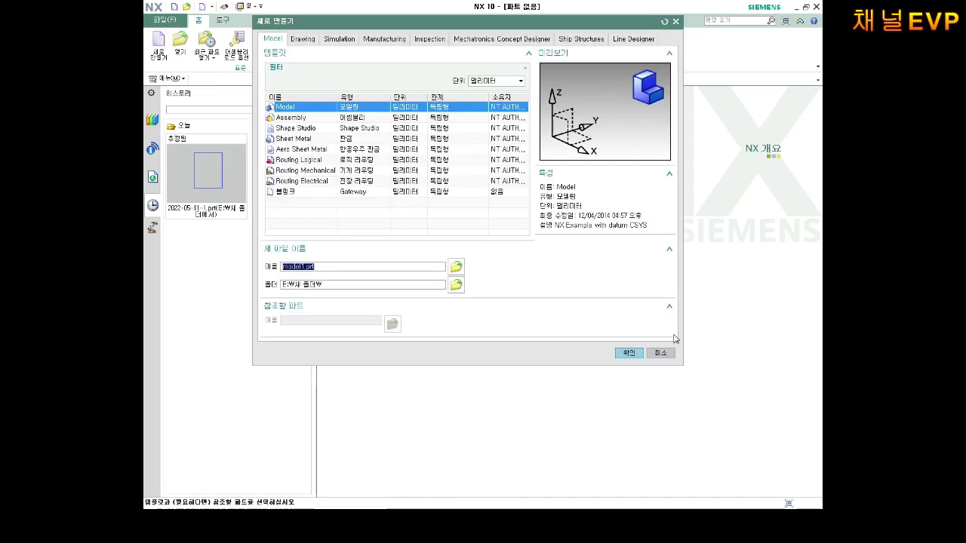
{"action": "left_click", "coordinate": [639, 355]}
{"action": "type", "text": "3"}
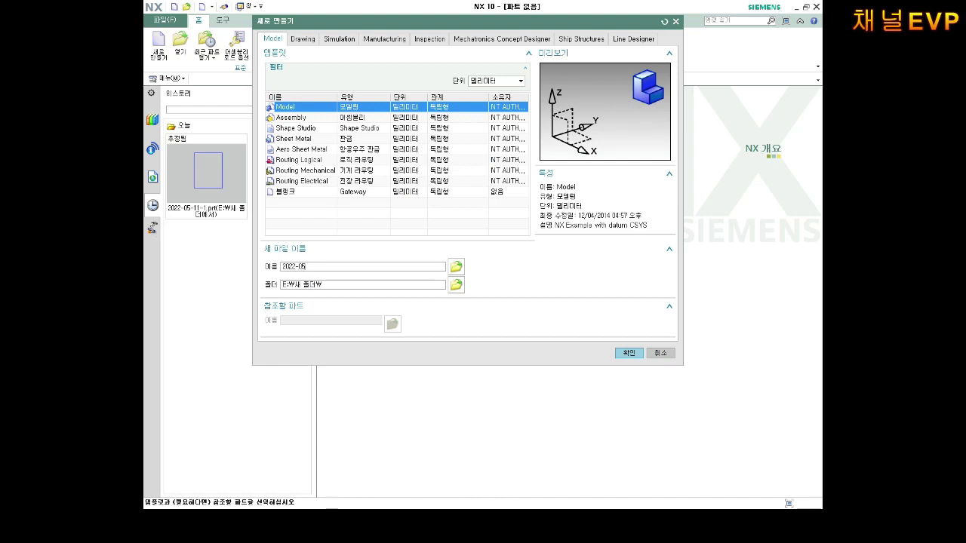
{"action": "type", "text": "2.prt"}
{"action": "key", "text": "Return"}
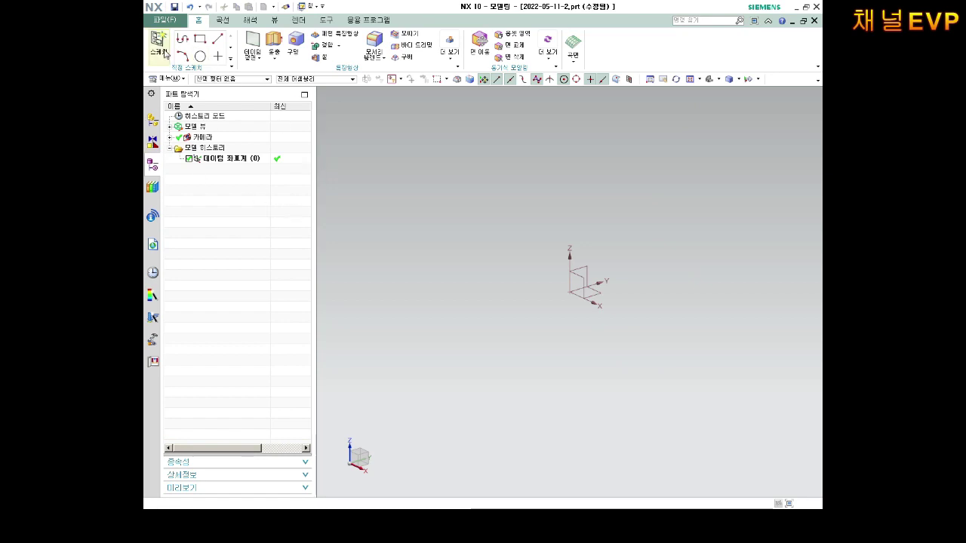
Step: Start a sketch on the datum XY plane and draw a four-line zigzag from the origin
{"action": "left_click", "coordinate": [158, 44]}
{"action": "left_click", "coordinate": [596, 294]}
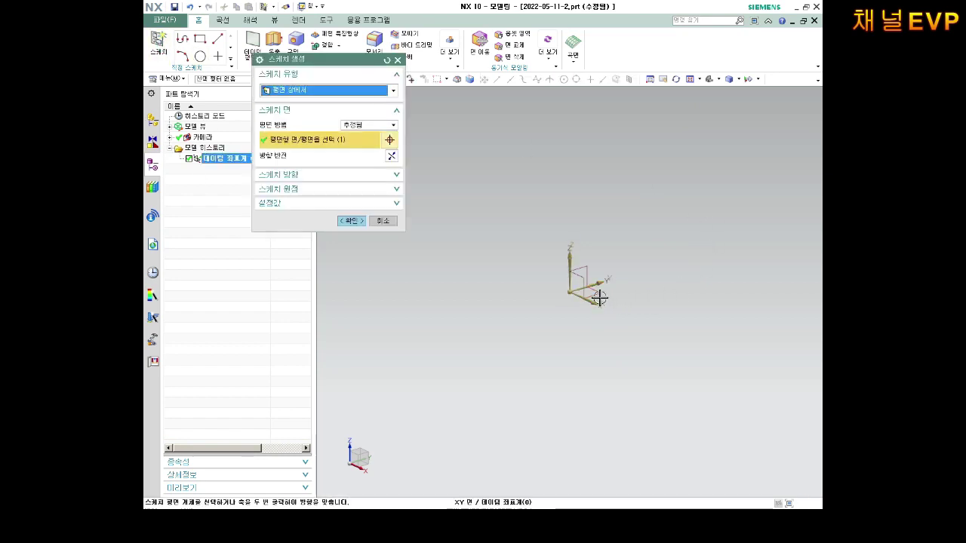
{"action": "left_click", "coordinate": [351, 221]}
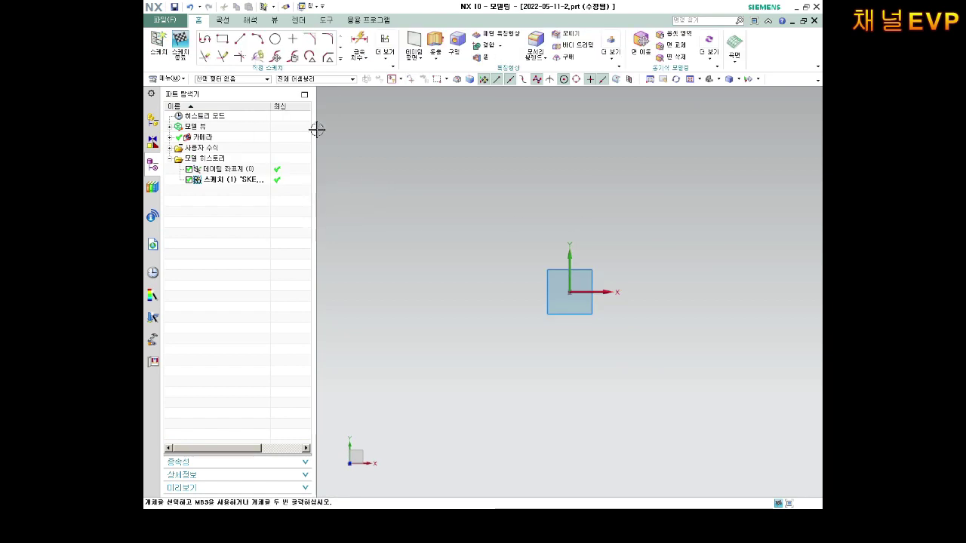
{"action": "left_click", "coordinate": [570, 292]}
{"action": "left_click", "coordinate": [629, 219]}
{"action": "left_click", "coordinate": [669, 351]}
{"action": "left_click", "coordinate": [695, 203]}
{"action": "left_click", "coordinate": [735, 333]}
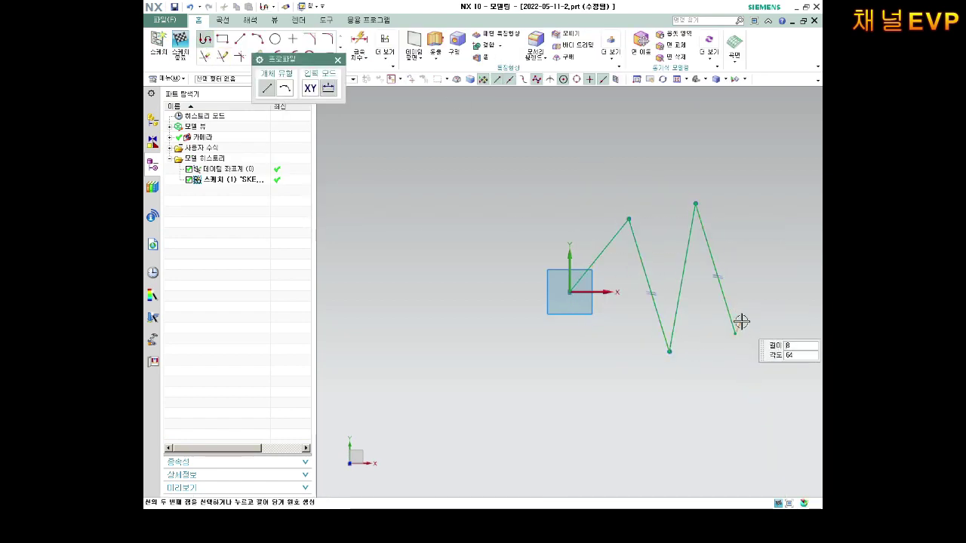
{"action": "key", "text": "Escape"}
Step: Delete the automatic Equal Length constraints from the zigzag
{"action": "scroll", "coordinate": [751, 283], "scroll_direction": "up", "scroll_amount": 2}
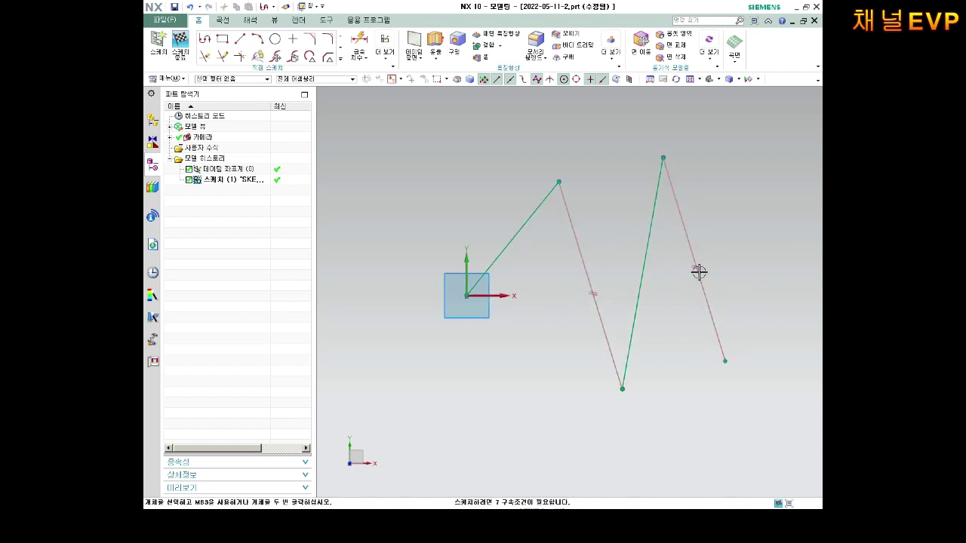
{"action": "scroll", "coordinate": [683, 283], "scroll_direction": "up", "scroll_amount": 2}
{"action": "scroll", "coordinate": [688, 248], "scroll_direction": "down", "scroll_amount": 1}
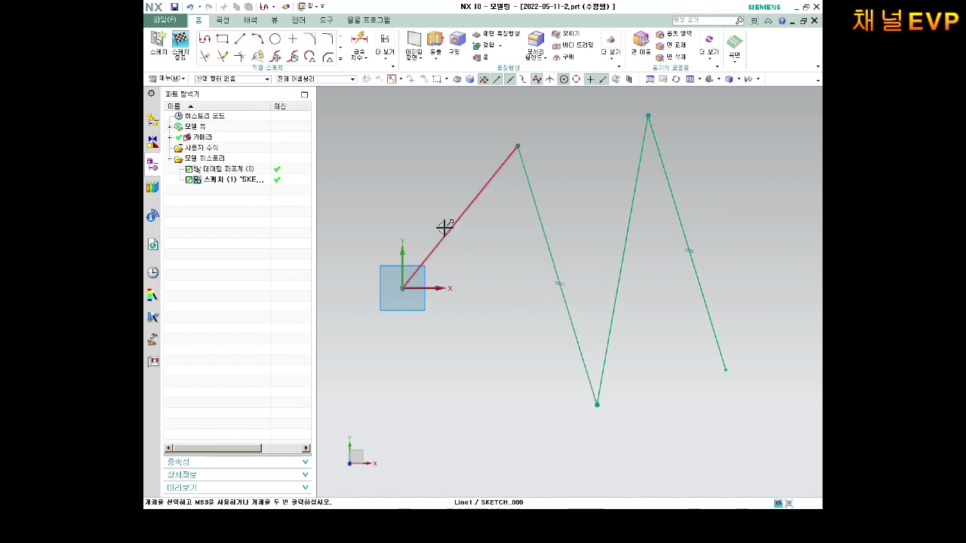
{"action": "left_click", "coordinate": [559, 284]}
{"action": "key", "text": "Delete"}
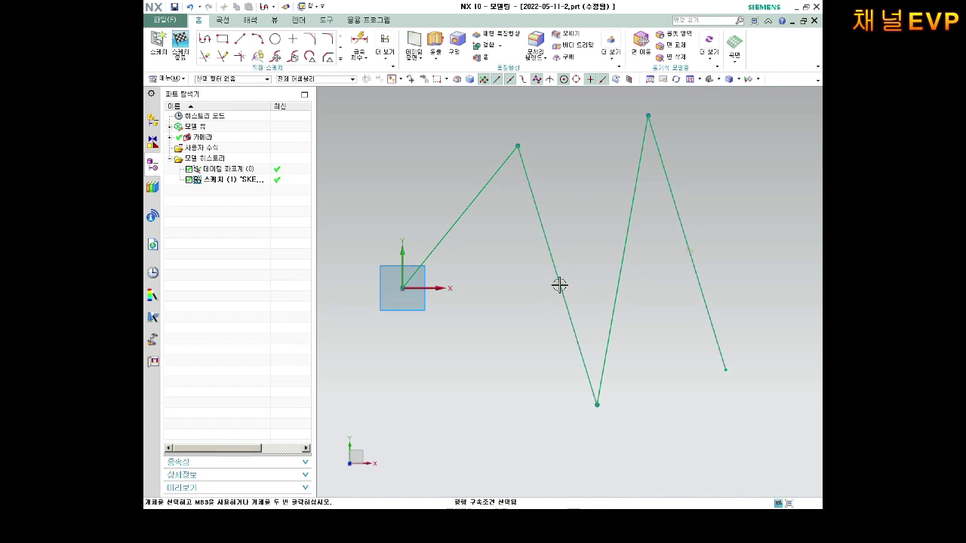
{"action": "scroll", "coordinate": [552, 183], "scroll_direction": "up", "scroll_amount": 4}
Step: Make the first segment from the origin horizontal and the second line vertical
{"action": "scroll", "coordinate": [531, 338], "scroll_direction": "down", "scroll_amount": 3}
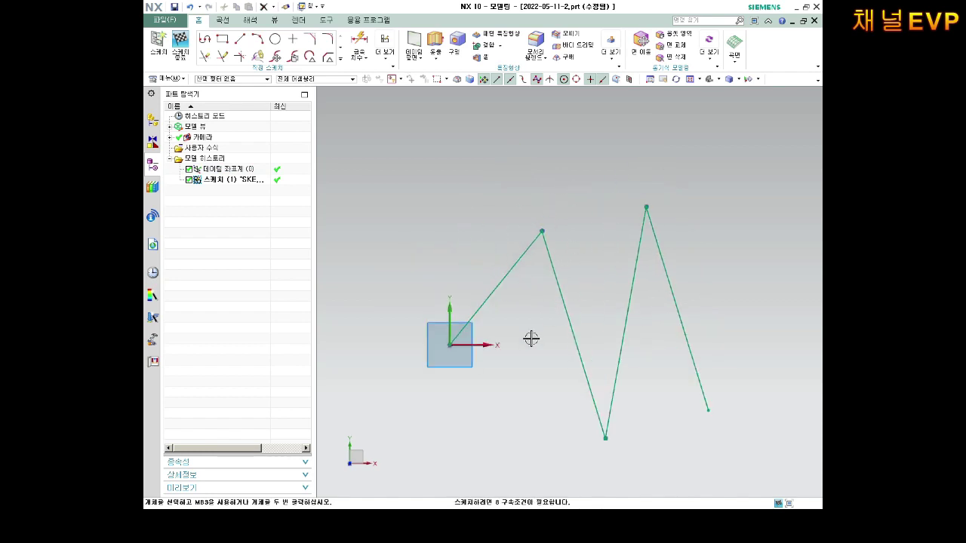
{"action": "left_click", "coordinate": [534, 240]}
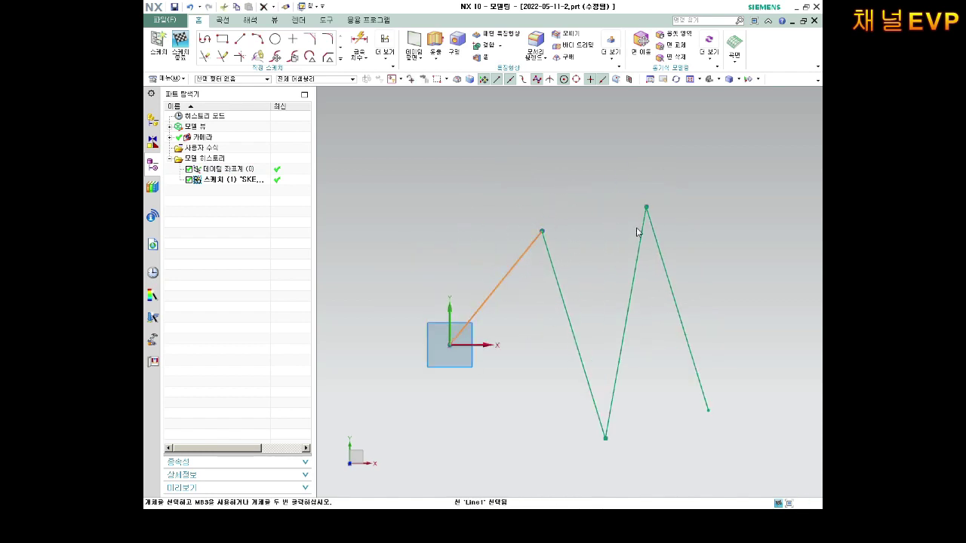
{"action": "key", "text": "h"}
{"action": "scroll", "coordinate": [626, 353], "scroll_direction": "up", "scroll_amount": 3}
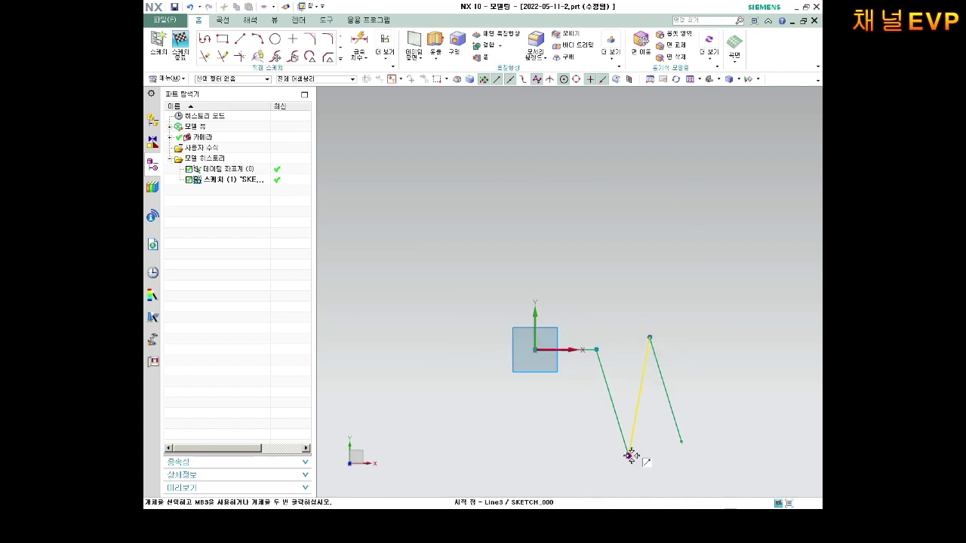
{"action": "left_click_drag", "start_coordinate": [631, 456], "coordinate": [602, 271]}
{"action": "left_click", "coordinate": [605, 309]}
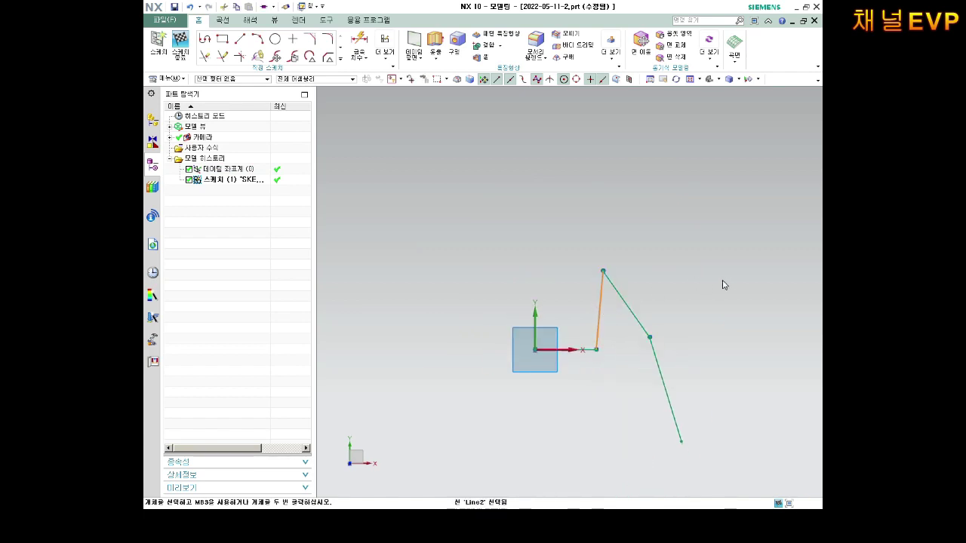
{"action": "key", "text": "v"}
{"action": "scroll", "coordinate": [653, 339], "scroll_direction": "down", "scroll_amount": 2}
{"action": "mouse_move", "coordinate": [646, 339]}
{"action": "left_mouse_down"}
{"action": "mouse_move", "coordinate": [485, 217]}
{"action": "mouse_move", "coordinate": [471, 220]}
{"action": "left_mouse_up"}
Step: Make the top and bottom lines parallel and the slanted left line vertical
{"action": "left_click", "coordinate": [528, 229]}
{"action": "left_click", "coordinate": [549, 359]}
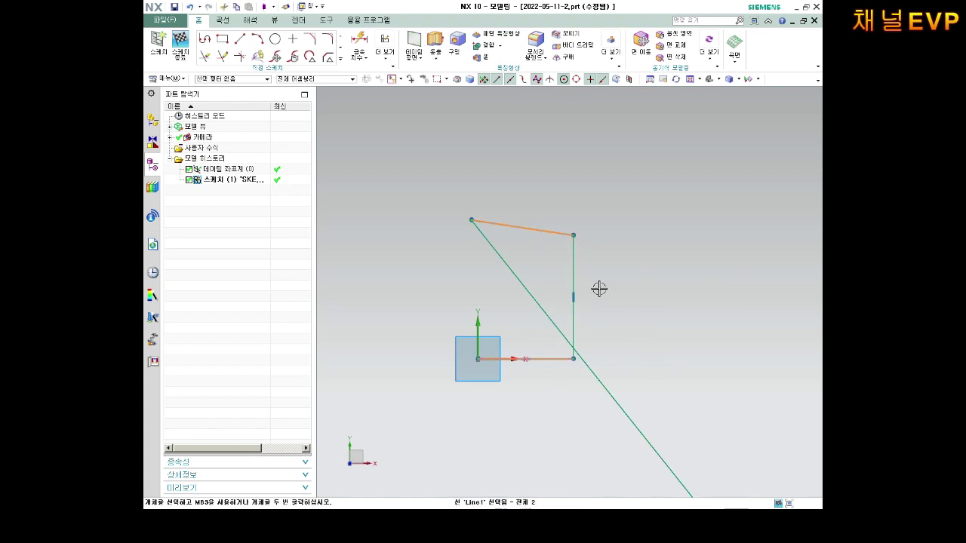
{"action": "key", "text": "l"}
{"action": "scroll", "coordinate": [653, 322], "scroll_direction": "up", "scroll_amount": 4}
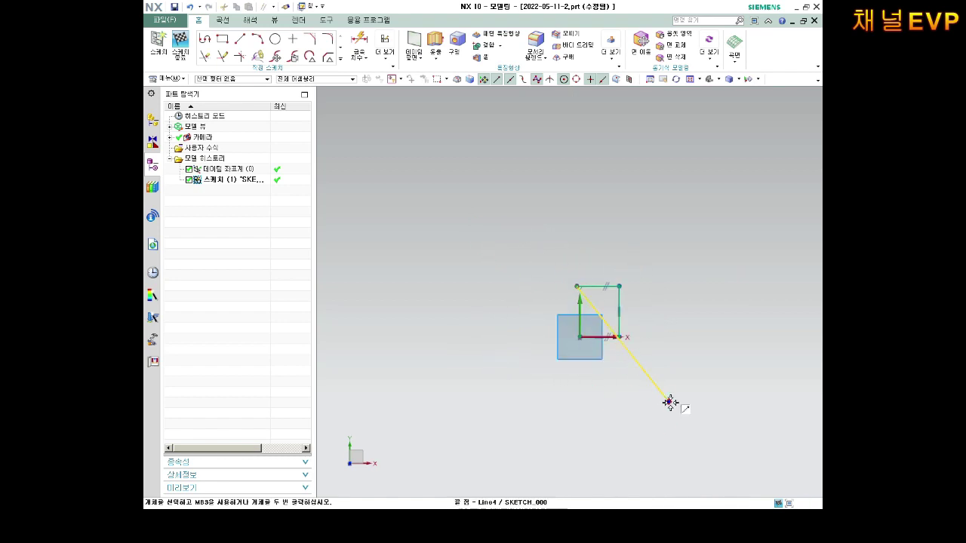
{"action": "left_click_drag", "start_coordinate": [554, 344], "coordinate": [582, 294]}
{"action": "left_click", "coordinate": [565, 303]}
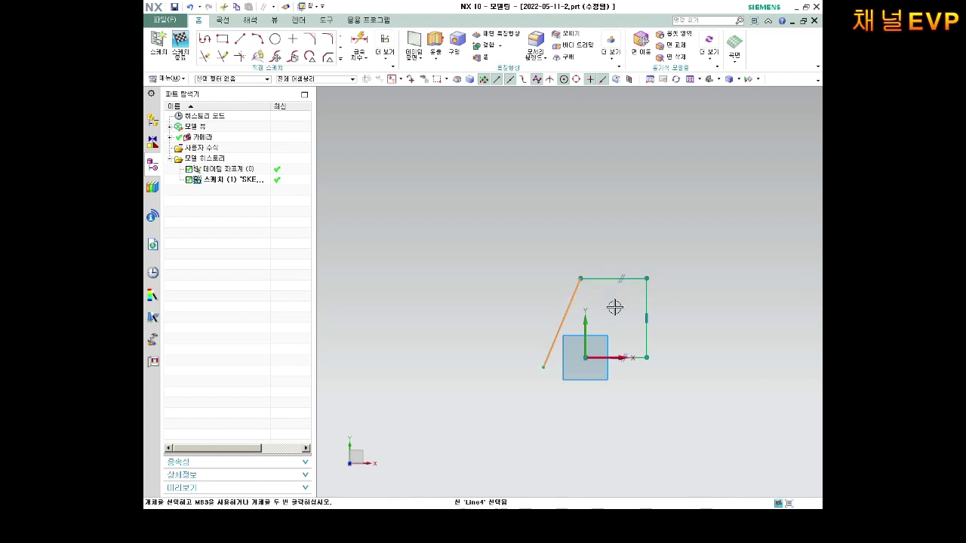
{"action": "scroll", "coordinate": [614, 304], "scroll_direction": "up", "scroll_amount": 3}
{"action": "left_click", "coordinate": [638, 251]}
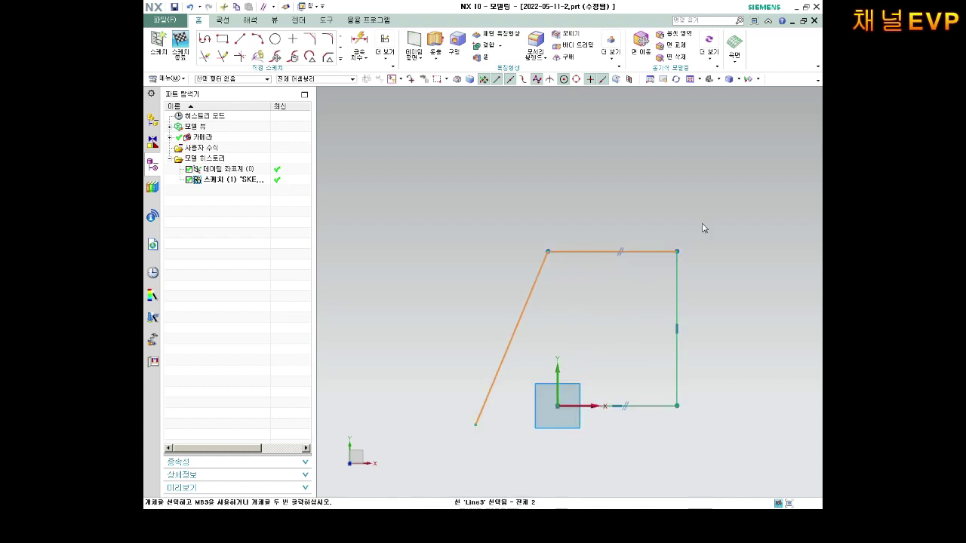
{"action": "left_click", "coordinate": [639, 307]}
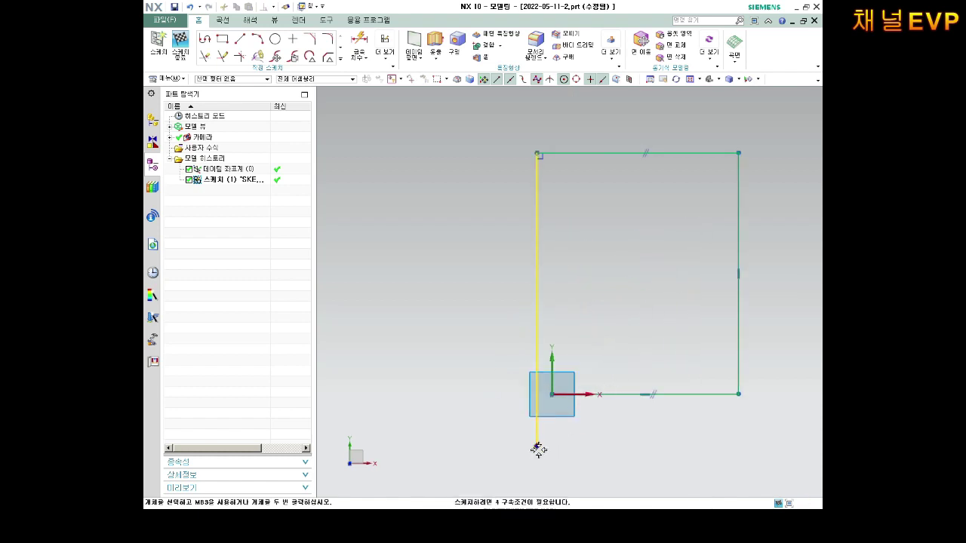
Step: Snap the bottom-left corner onto the origin and resize the rectangle from its top-right corner
{"action": "left_click_drag", "start_coordinate": [537, 448], "coordinate": [552, 394]}
{"action": "scroll", "coordinate": [699, 264], "scroll_direction": "down", "scroll_amount": 3}
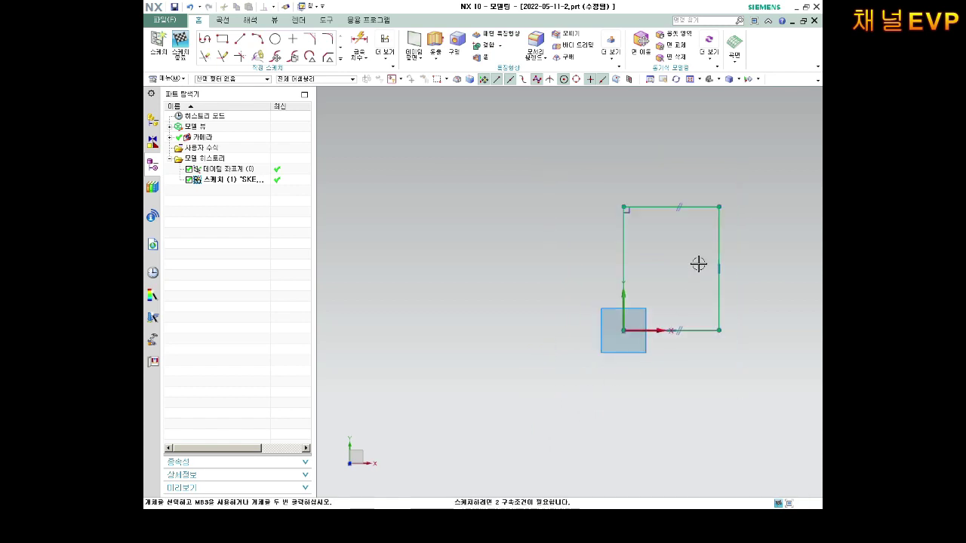
{"action": "scroll", "coordinate": [699, 264], "scroll_direction": "up", "scroll_amount": 3}
{"action": "left_click_drag", "start_coordinate": [710, 157], "coordinate": [694, 229]}
{"action": "scroll", "coordinate": [695, 369], "scroll_direction": "up", "scroll_amount": 1}
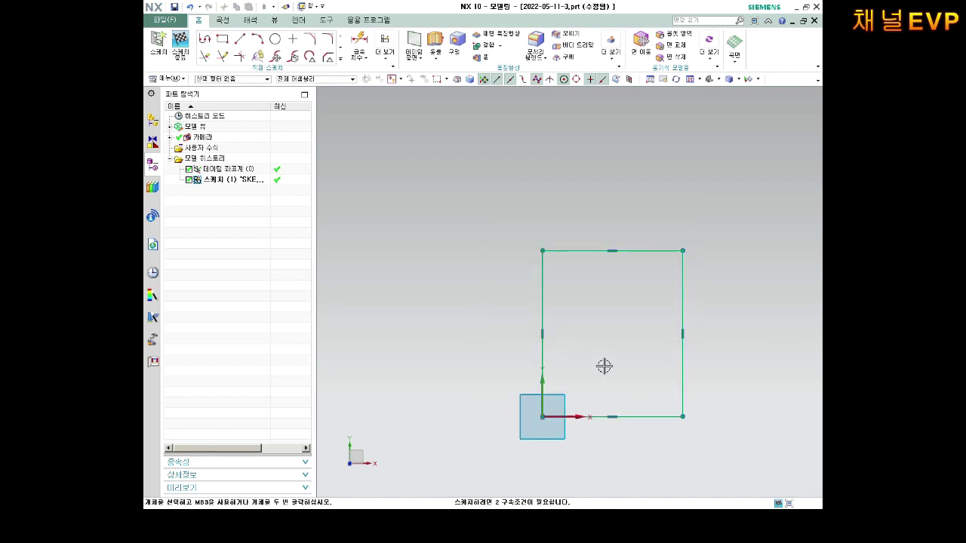
Step: Orient the view square to the sketch plane to inspect the rectangle
{"action": "scroll", "coordinate": [575, 302], "scroll_direction": "down", "scroll_amount": 2}
{"action": "scroll", "coordinate": [575, 302], "scroll_direction": "down", "scroll_amount": 1}
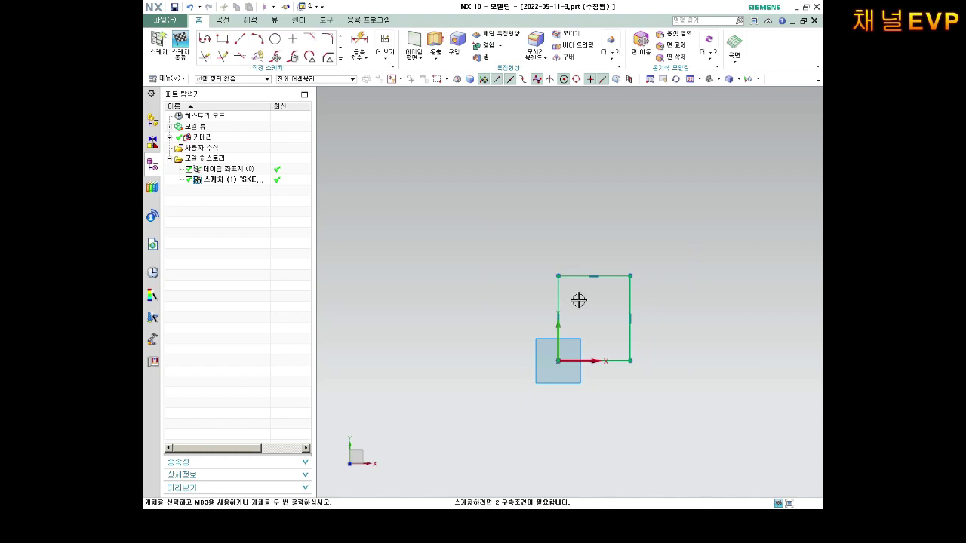
{"action": "scroll", "coordinate": [556, 301], "scroll_direction": "up", "scroll_amount": 5}
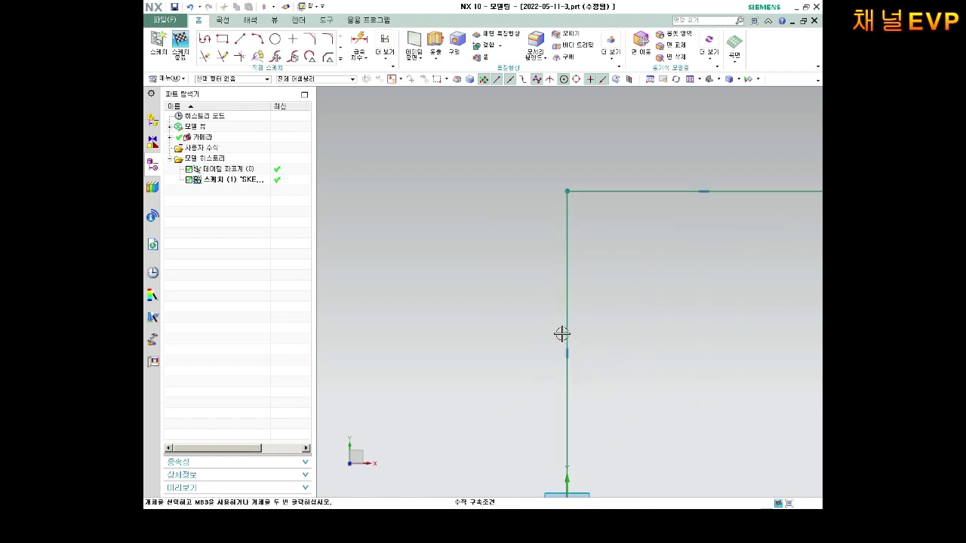
{"action": "scroll", "coordinate": [562, 334], "scroll_direction": "down", "scroll_amount": 5}
{"action": "scroll", "coordinate": [546, 377], "scroll_direction": "up", "scroll_amount": 1}
{"action": "scroll", "coordinate": [544, 378], "scroll_direction": "up", "scroll_amount": 1}
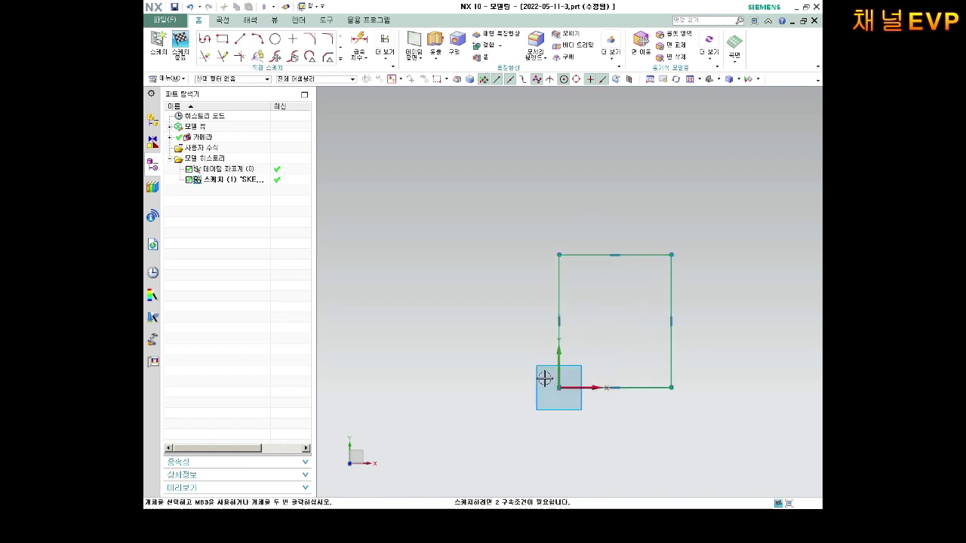
{"action": "scroll", "coordinate": [545, 378], "scroll_direction": "down", "scroll_amount": 3}
{"action": "scroll", "coordinate": [491, 386], "scroll_direction": "up", "scroll_amount": 4}
{"action": "scroll", "coordinate": [487, 386], "scroll_direction": "up", "scroll_amount": 2}
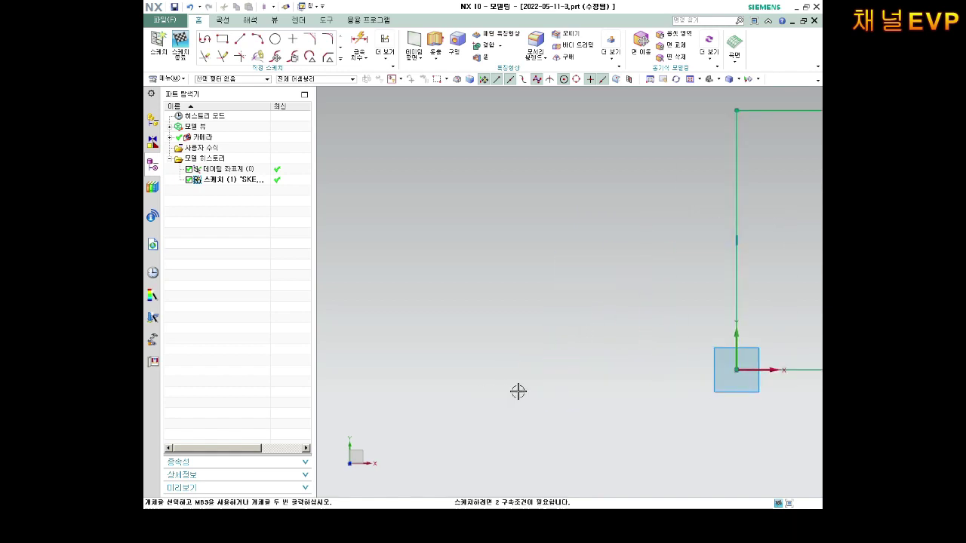
{"action": "scroll", "coordinate": [544, 381], "scroll_direction": "down", "scroll_amount": 2}
{"action": "scroll", "coordinate": [679, 357], "scroll_direction": "up", "scroll_amount": 2}
{"action": "scroll", "coordinate": [666, 356], "scroll_direction": "down", "scroll_amount": 3}
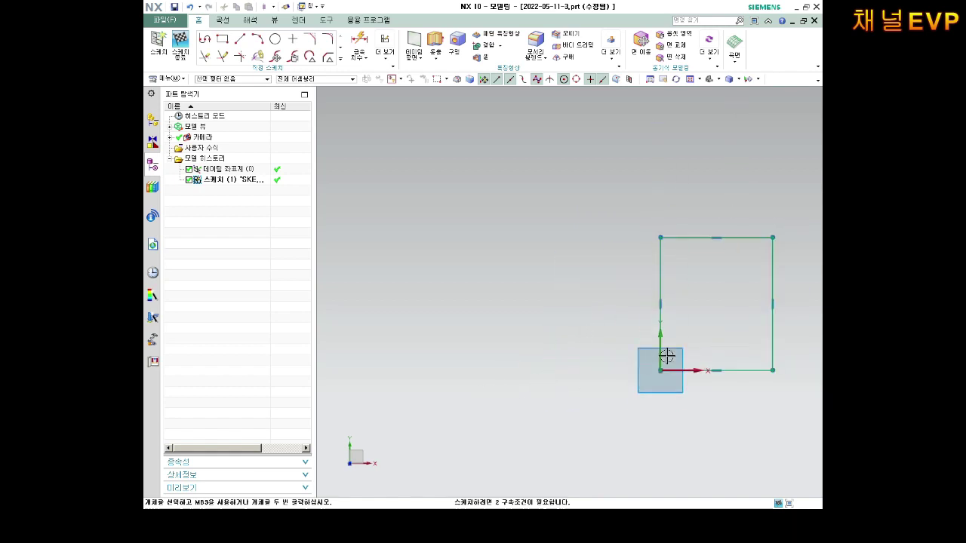
{"action": "scroll", "coordinate": [668, 355], "scroll_direction": "up", "scroll_amount": 3}
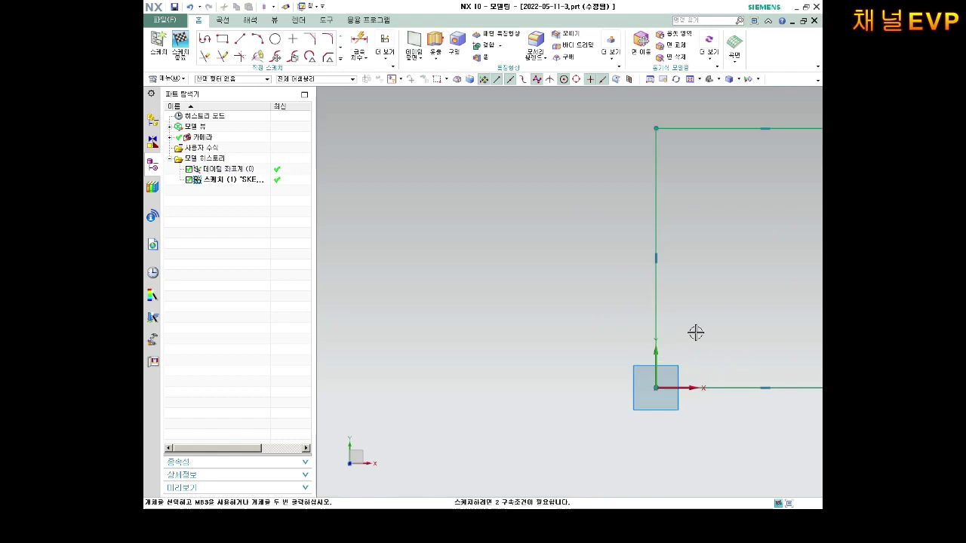
{"action": "mouse_move", "coordinate": [722, 246]}
{"action": "middle_mouse_down", "text": "shift"}
{"action": "mouse_move", "coordinate": [535, 263]}
{"action": "mouse_move", "coordinate": [532, 289]}
{"action": "mouse_move", "coordinate": [567, 282]}
{"action": "mouse_move", "coordinate": [599, 291]}
{"action": "middle_mouse_up", "text": "shift"}
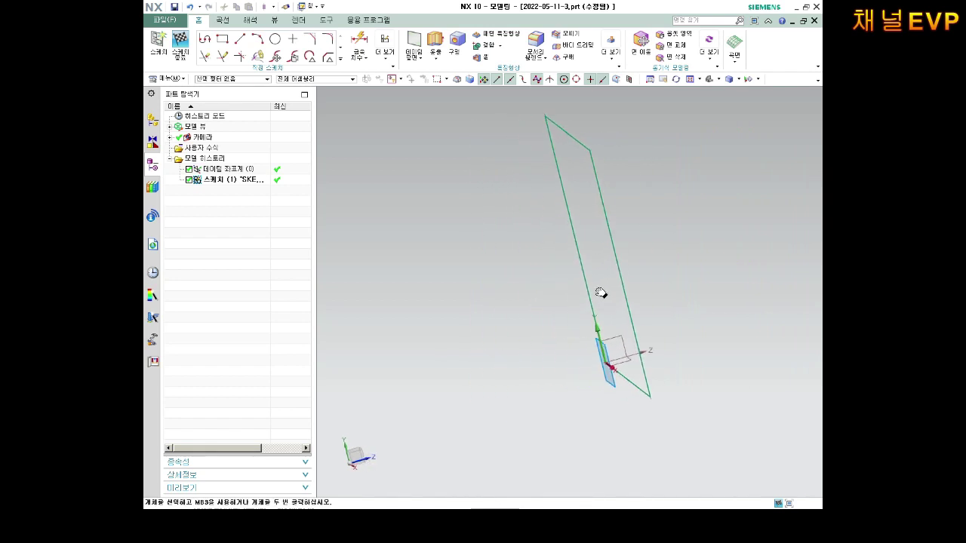
{"action": "right_click", "coordinate": [679, 142]}
{"action": "left_click", "coordinate": [727, 175]}
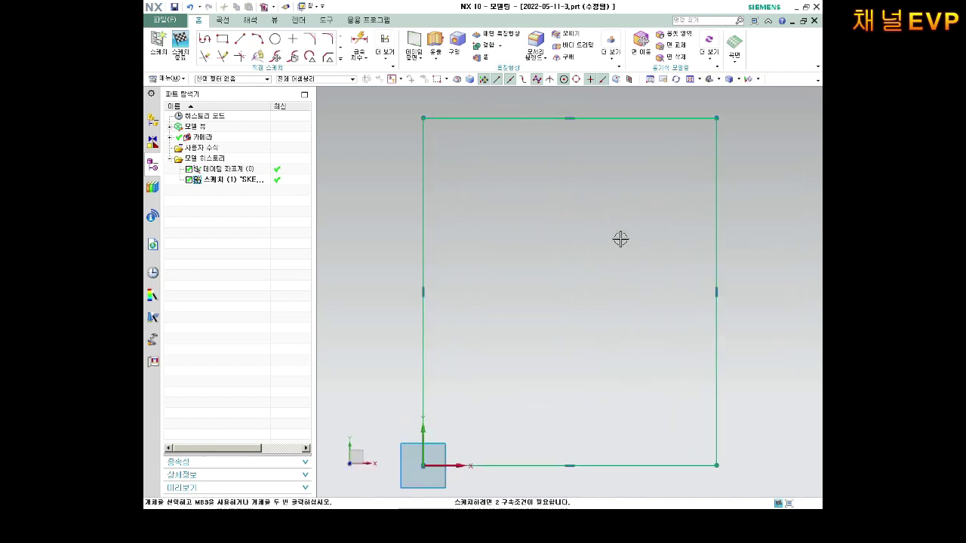
{"action": "scroll", "coordinate": [620, 240], "scroll_direction": "down", "scroll_amount": 3}
{"action": "scroll", "coordinate": [423, 336], "scroll_direction": "up", "scroll_amount": 1}
{"action": "scroll", "coordinate": [422, 336], "scroll_direction": "up", "scroll_amount": 3}
{"action": "scroll", "coordinate": [522, 293], "scroll_direction": "up", "scroll_amount": 1}
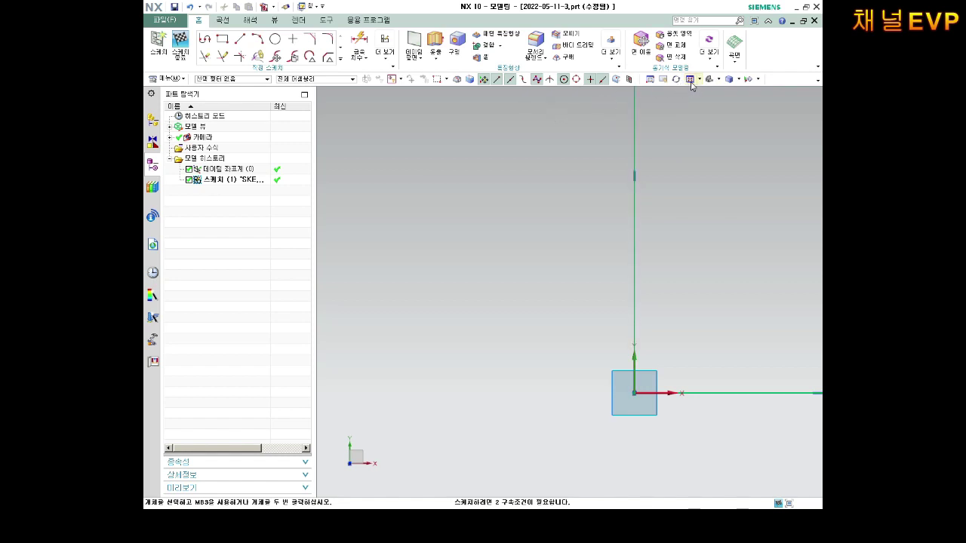
Step: Fit the rectangle in view, then undo to discard the rectangle sketch
{"action": "left_click", "coordinate": [690, 80]}
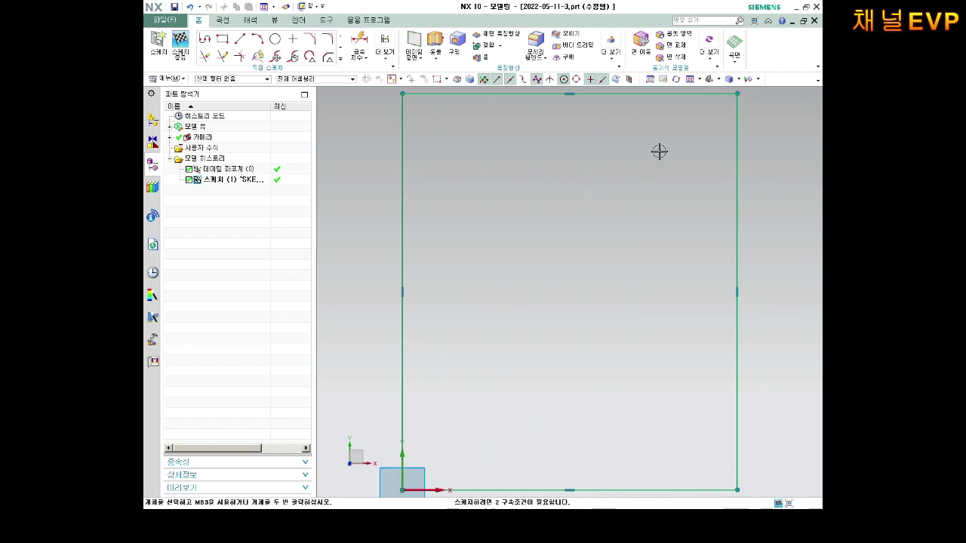
{"action": "scroll", "coordinate": [655, 154], "scroll_direction": "down", "scroll_amount": 4}
{"action": "scroll", "coordinate": [528, 185], "scroll_direction": "up", "scroll_amount": 2}
{"action": "scroll", "coordinate": [505, 190], "scroll_direction": "up", "scroll_amount": 2}
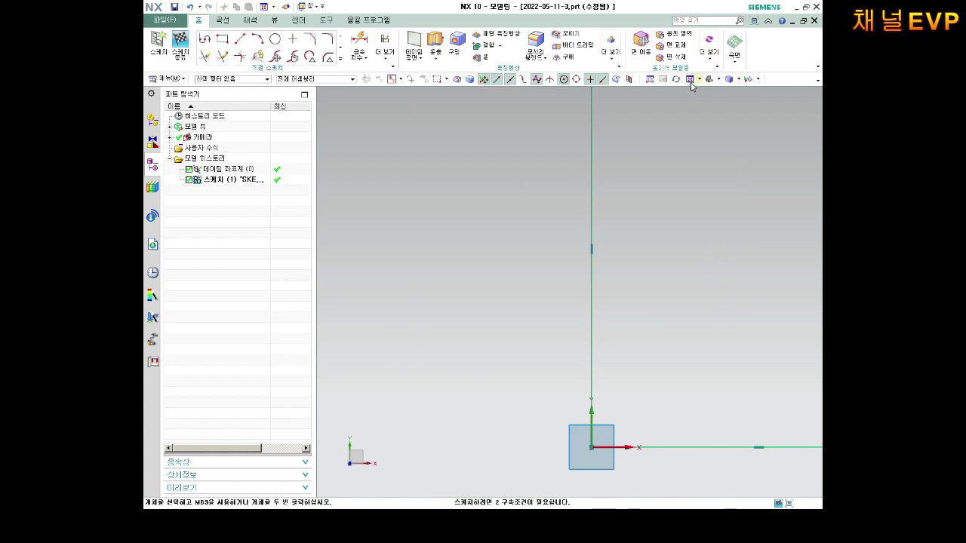
{"action": "left_click", "coordinate": [690, 79]}
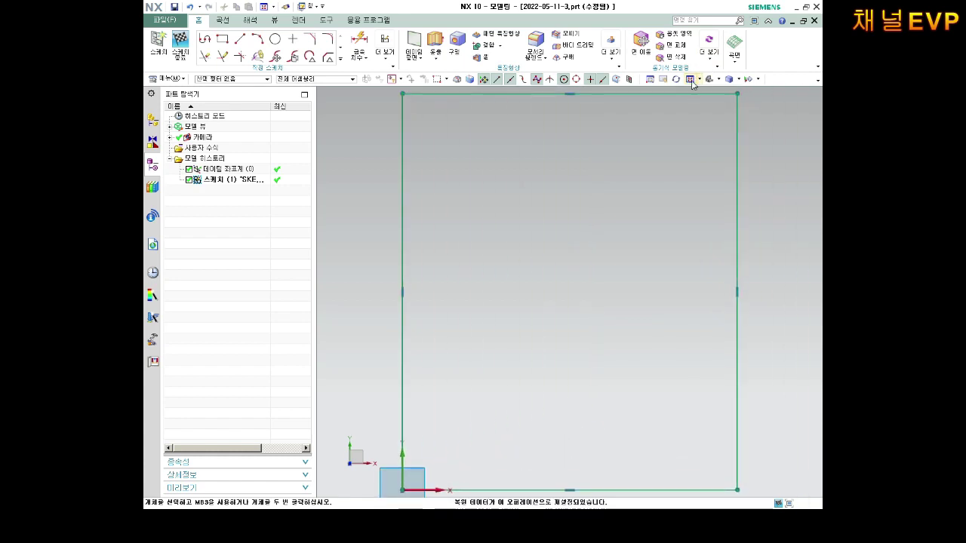
{"action": "scroll", "coordinate": [545, 237], "scroll_direction": "down", "scroll_amount": 5}
{"action": "scroll", "coordinate": [453, 249], "scroll_direction": "up", "scroll_amount": 5}
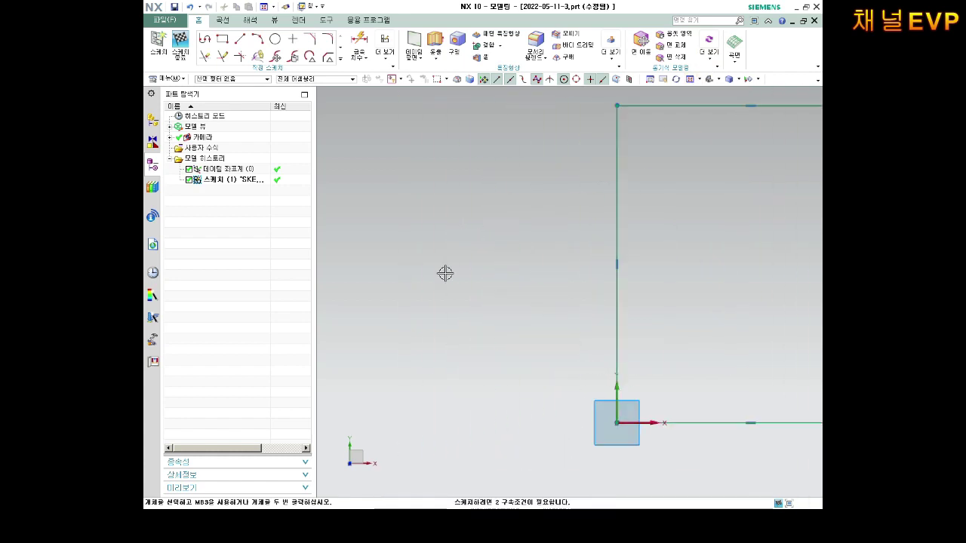
{"action": "left_click", "coordinate": [690, 79]}
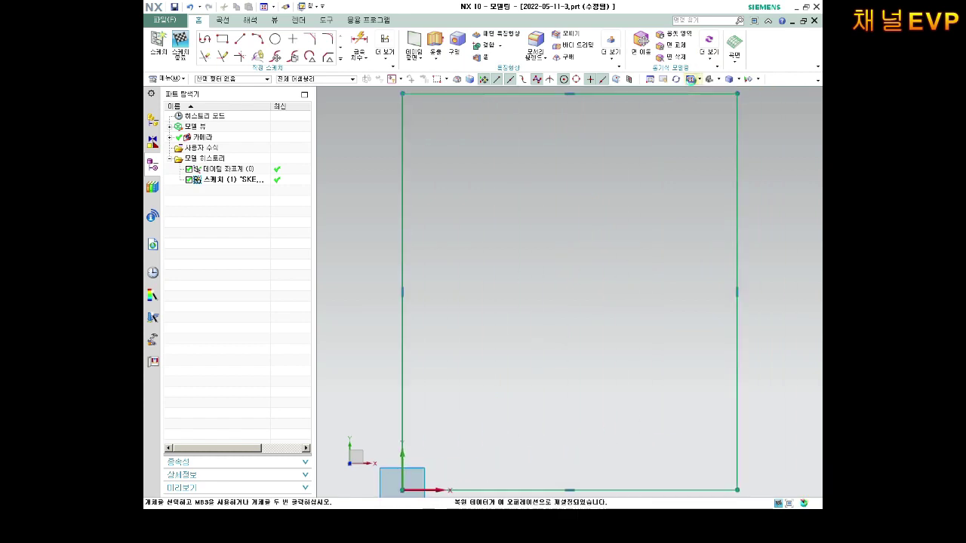
{"action": "scroll", "coordinate": [625, 190], "scroll_direction": "down", "scroll_amount": 2}
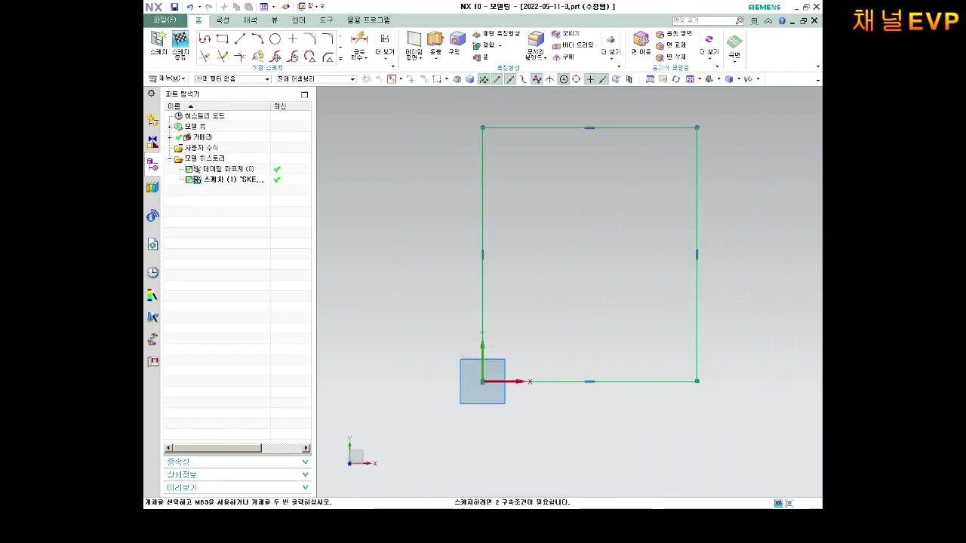
{"action": "key", "text": "ctrl+z"}
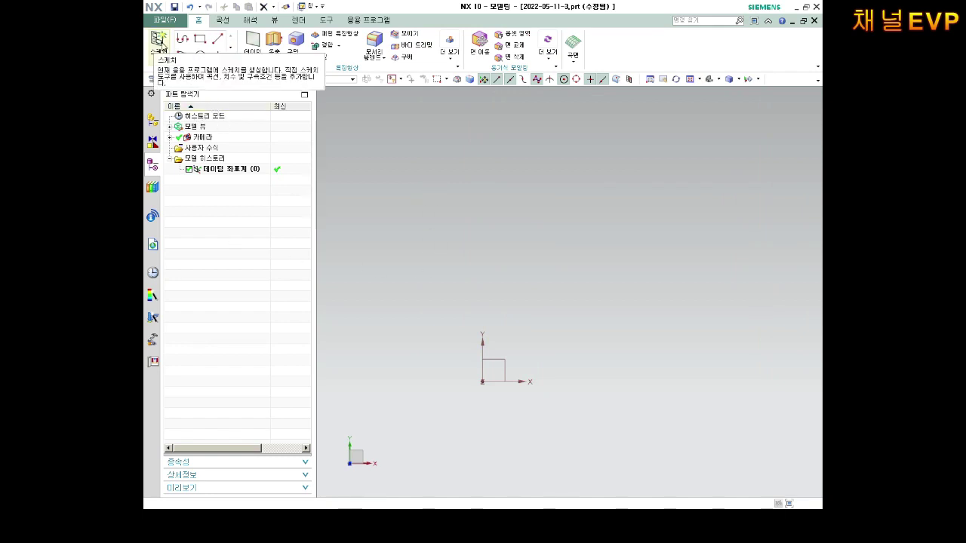
Step: Create Sketch (1) on the datum XY plane
{"action": "left_click", "coordinate": [160, 48]}
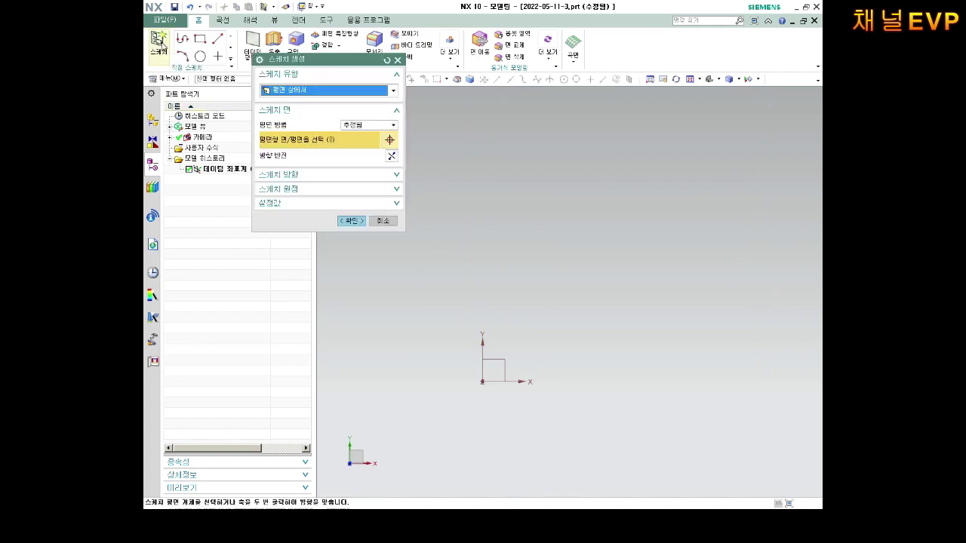
{"action": "left_click", "coordinate": [504, 356]}
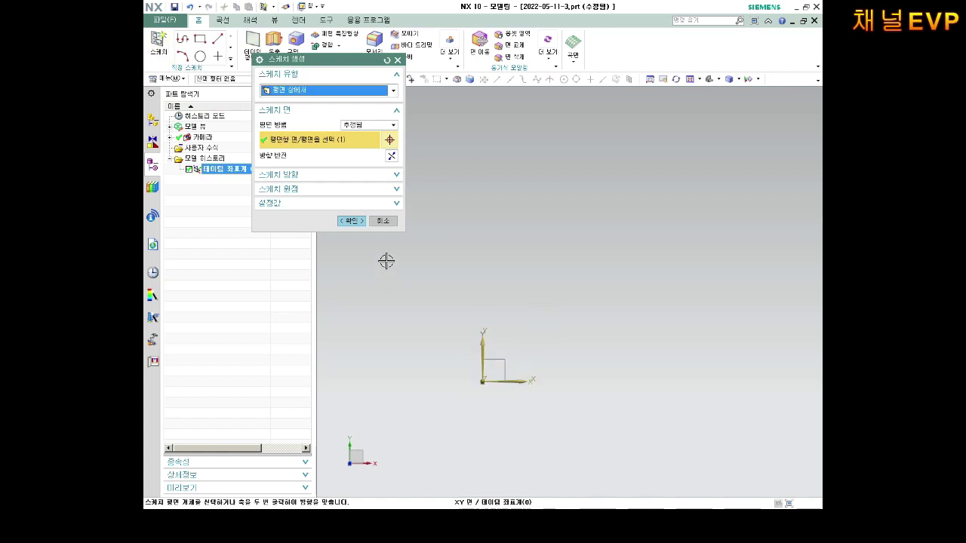
{"action": "left_click", "coordinate": [351, 220]}
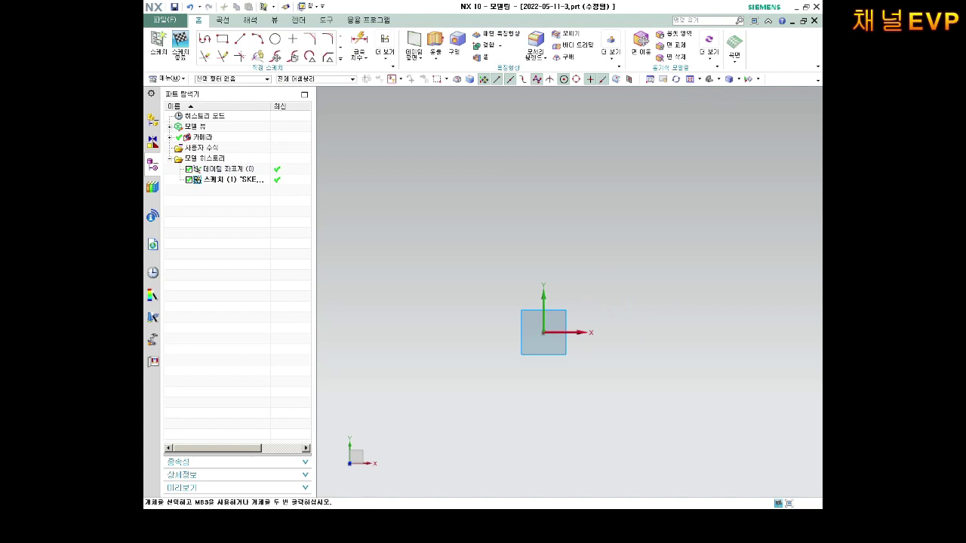
{"action": "left_click", "coordinate": [566, 305]}
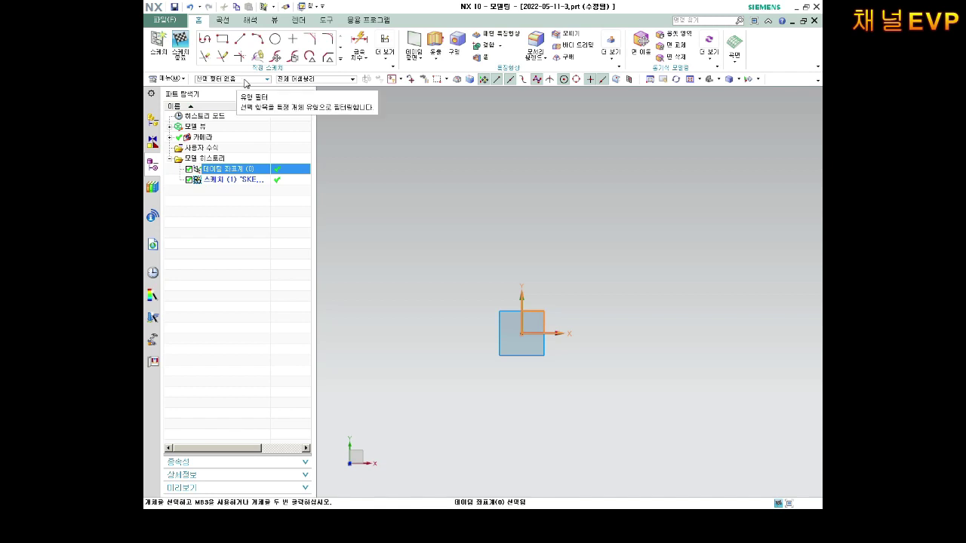
Step: Draw a closed rectangle from the origin through three corners, then stretch it larger
{"action": "left_click", "coordinate": [204, 39]}
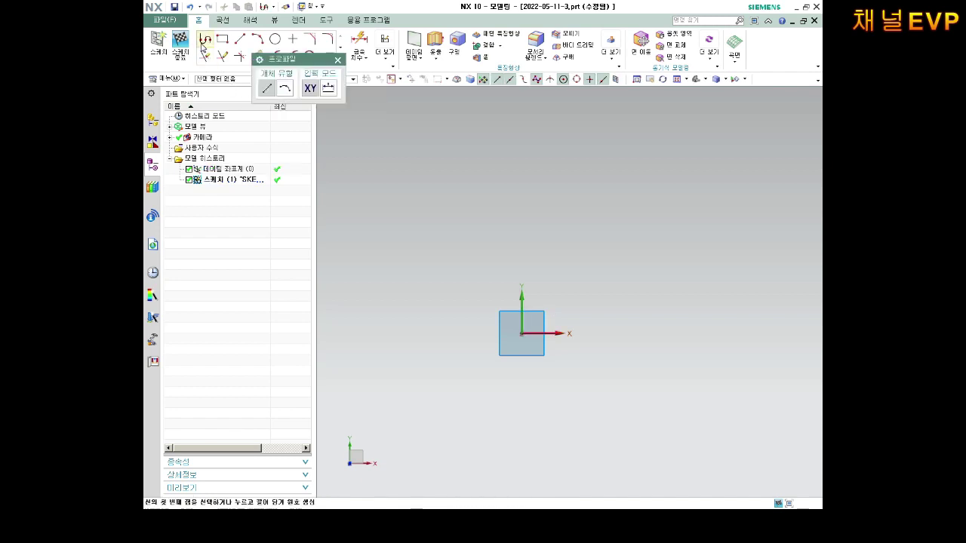
{"action": "left_click", "coordinate": [521, 333]}
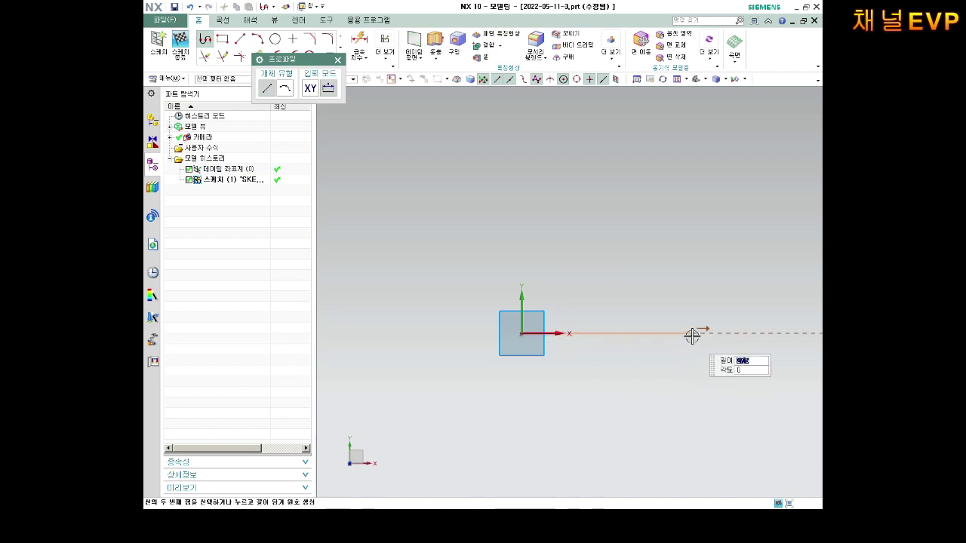
{"action": "left_click", "coordinate": [703, 333]}
{"action": "left_click", "coordinate": [703, 178]}
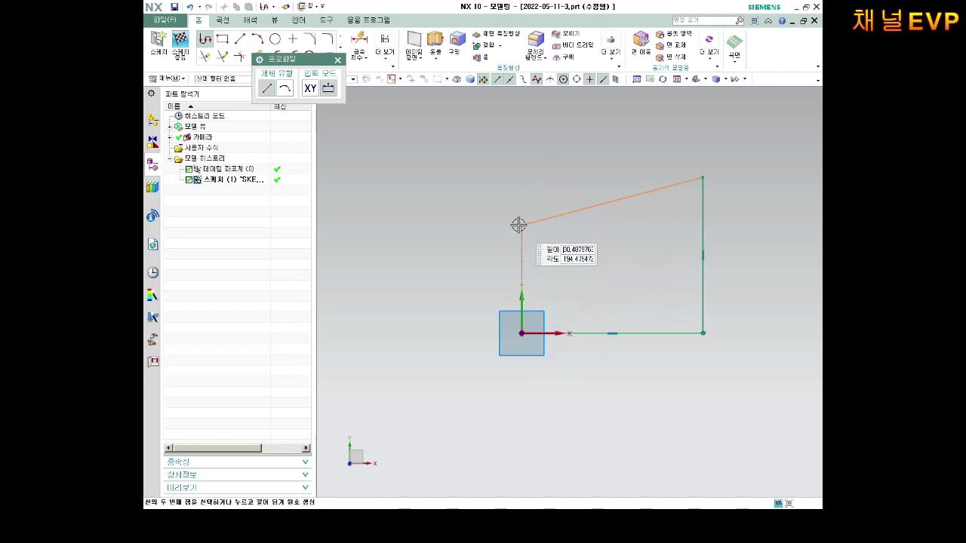
{"action": "left_click", "coordinate": [521, 177]}
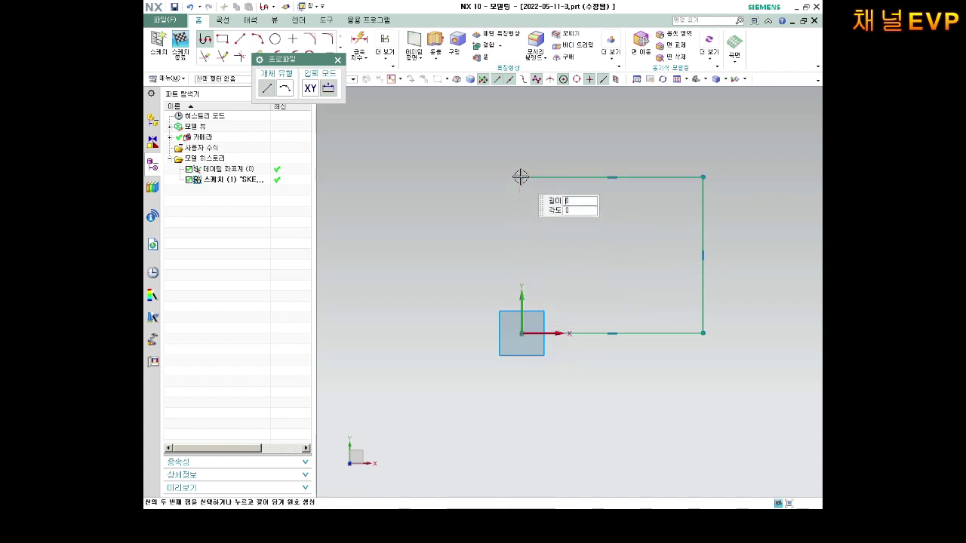
{"action": "left_click", "coordinate": [521, 332]}
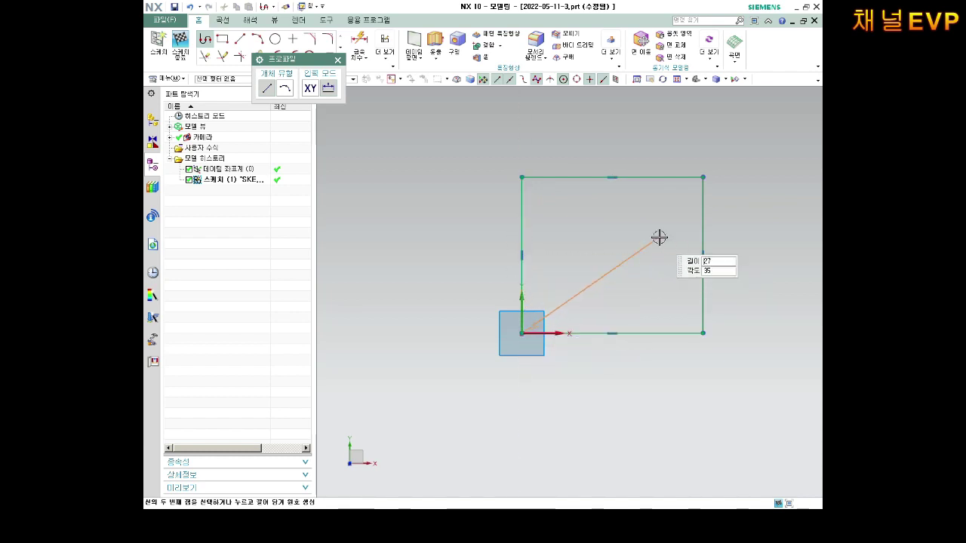
{"action": "key", "text": "Escape"}
{"action": "scroll", "coordinate": [685, 231], "scroll_direction": "up", "scroll_amount": 1}
{"action": "key", "text": "Escape"}
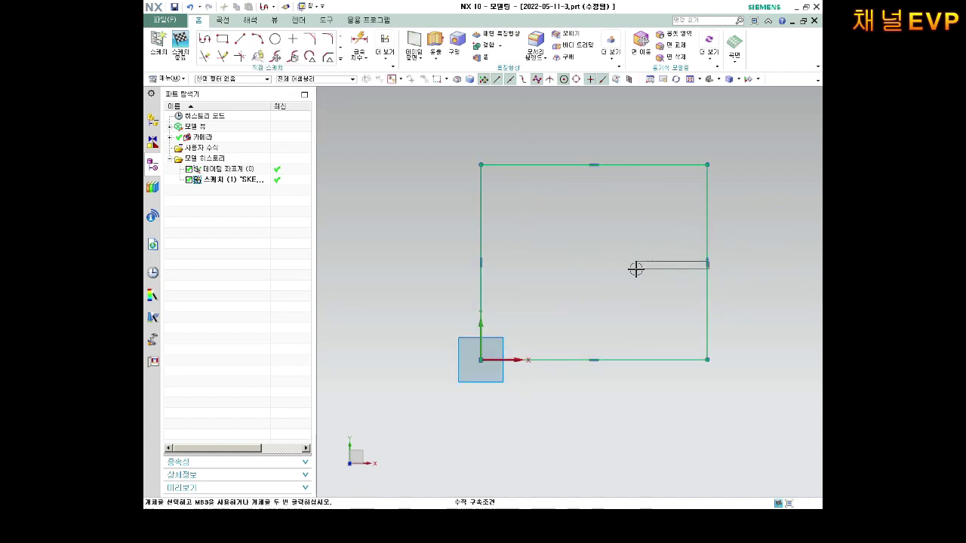
{"action": "mouse_move", "coordinate": [481, 360]}
{"action": "left_mouse_down"}
{"action": "mouse_move", "coordinate": [737, 169]}
{"action": "mouse_move", "coordinate": [687, 164]}
{"action": "mouse_move", "coordinate": [735, 142]}
{"action": "left_mouse_up"}
{"action": "scroll", "coordinate": [741, 151], "scroll_direction": "up", "scroll_amount": 1}
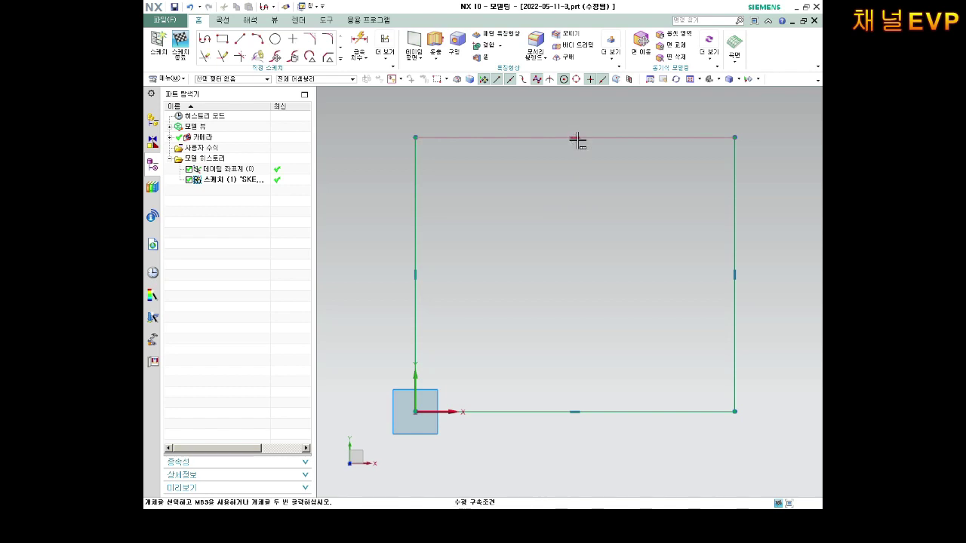
{"action": "left_click", "coordinate": [577, 141]}
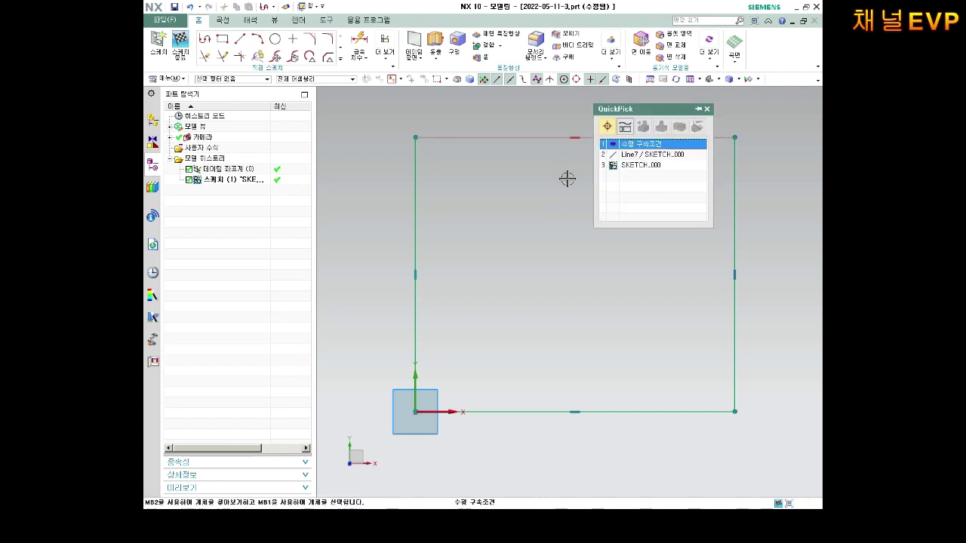
{"action": "left_click", "coordinate": [553, 198]}
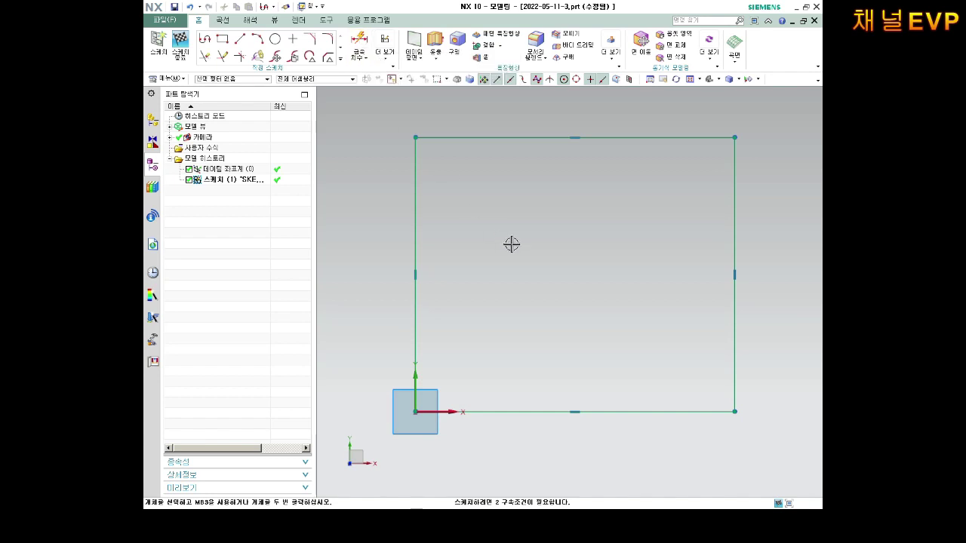
Step: Dimension the left edge to 100 with Quick Dimension
{"action": "key", "text": "d"}
{"action": "left_click_drag", "start_coordinate": [329, 60], "coordinate": [242, 92]}
{"action": "left_click", "coordinate": [419, 200]}
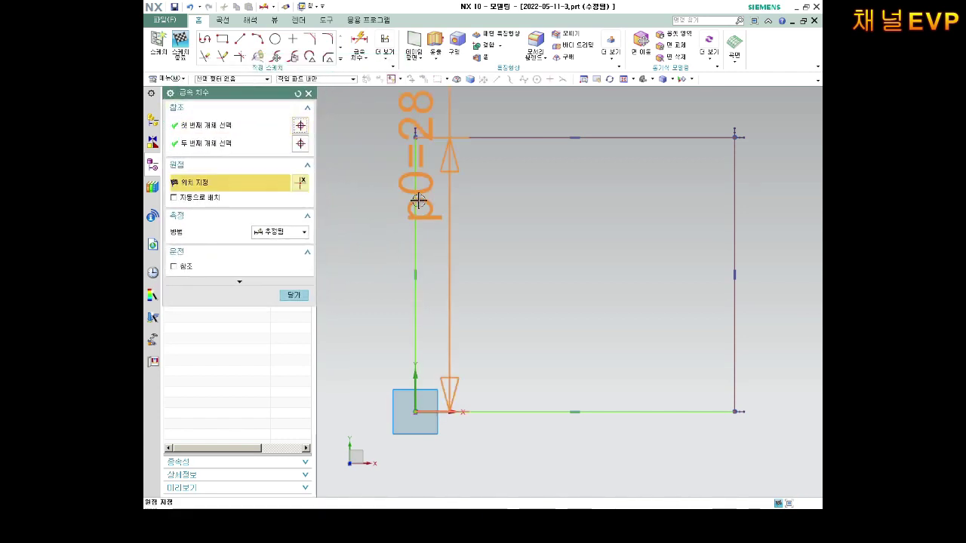
{"action": "scroll", "coordinate": [359, 228], "scroll_direction": "down", "scroll_amount": 2}
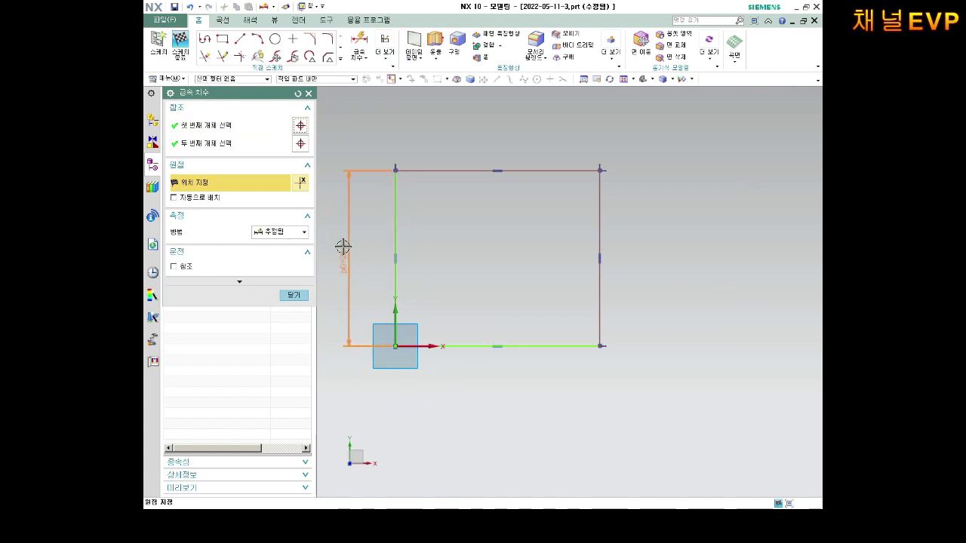
{"action": "left_click", "coordinate": [347, 245]}
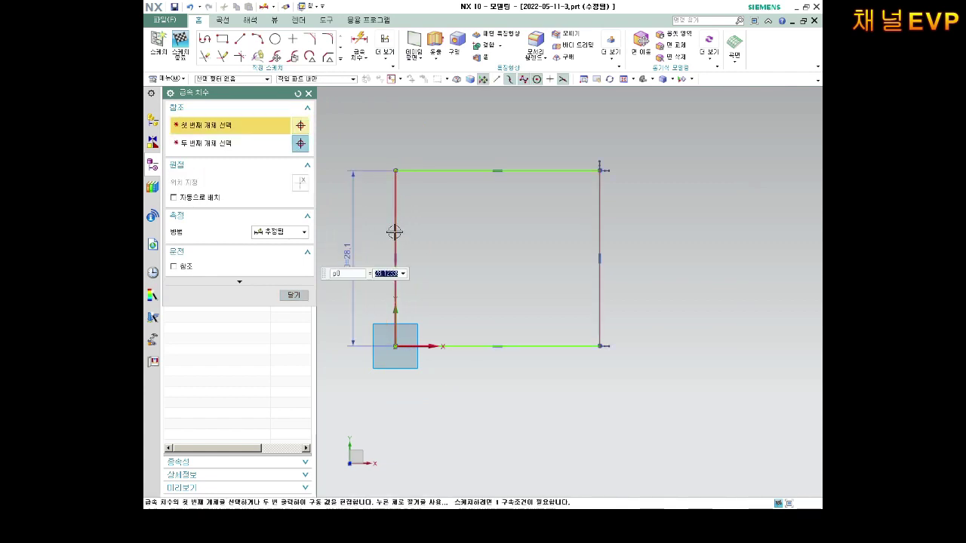
{"action": "type", "text": "100"}
{"action": "key", "text": "Return"}
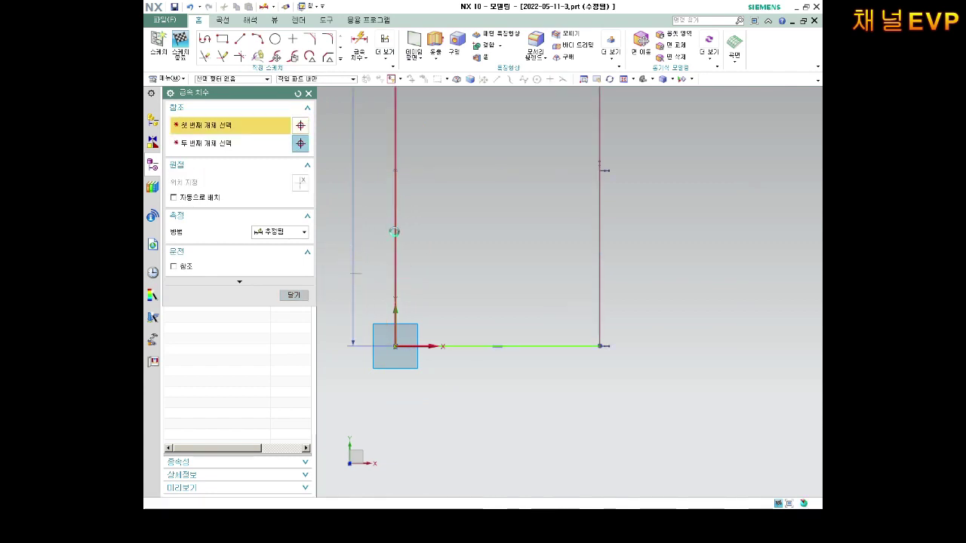
{"action": "scroll", "coordinate": [460, 209], "scroll_direction": "down", "scroll_amount": 4}
{"action": "scroll", "coordinate": [460, 110], "scroll_direction": "down", "scroll_amount": 3}
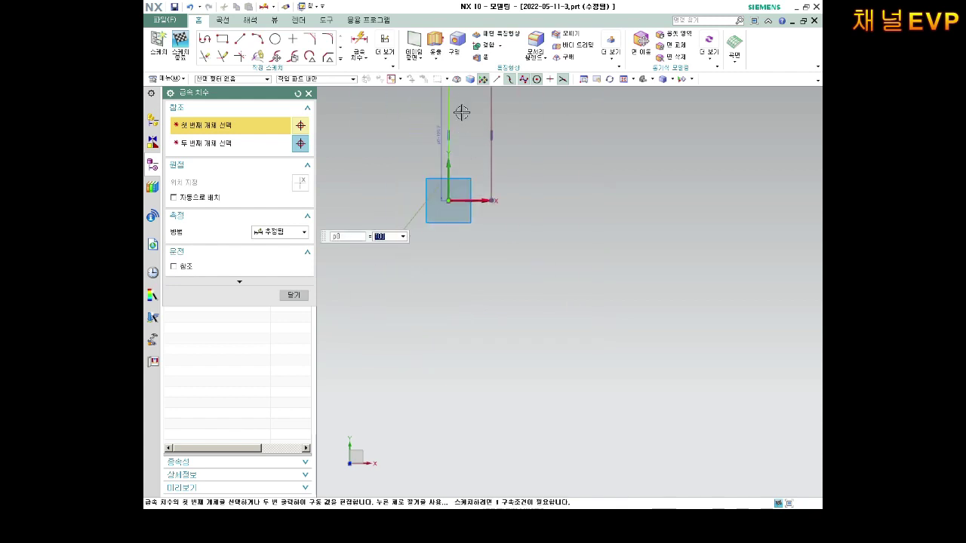
{"action": "scroll", "coordinate": [459, 111], "scroll_direction": "down", "scroll_amount": 2}
{"action": "scroll", "coordinate": [459, 111], "scroll_direction": "up", "scroll_amount": 4}
{"action": "scroll", "coordinate": [462, 128], "scroll_direction": "up", "scroll_amount": 3}
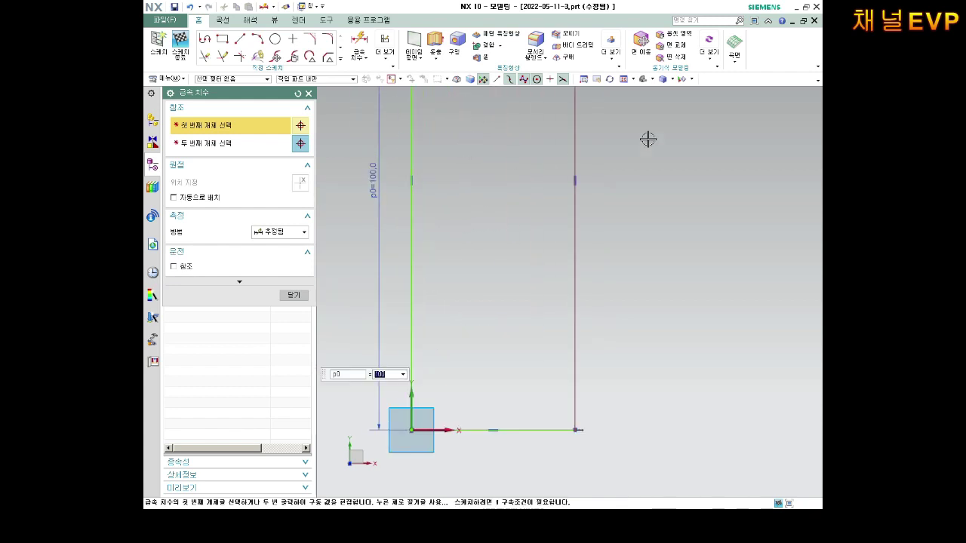
Step: Dimension the bottom edge to 100 and close the dimension tool
{"action": "left_click", "coordinate": [625, 80]}
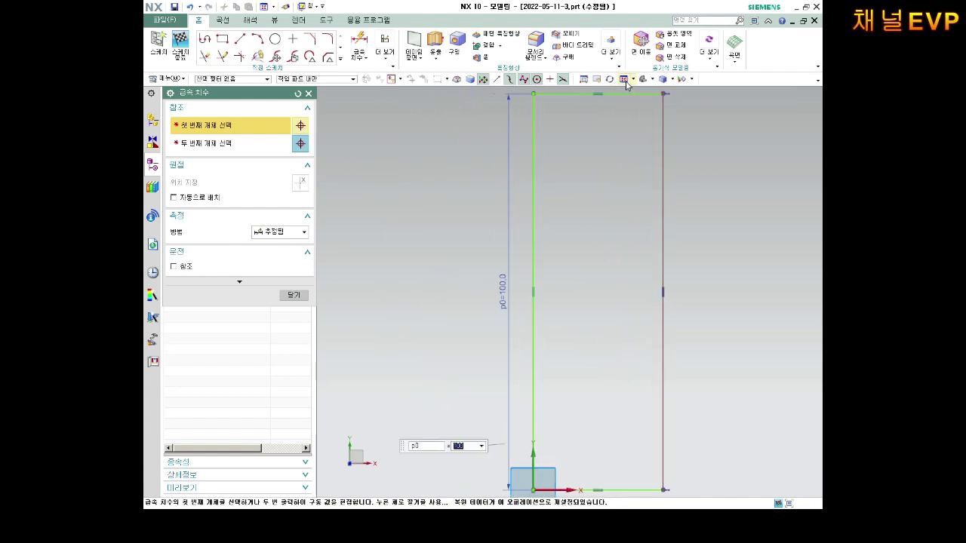
{"action": "scroll", "coordinate": [628, 123], "scroll_direction": "down", "scroll_amount": 3}
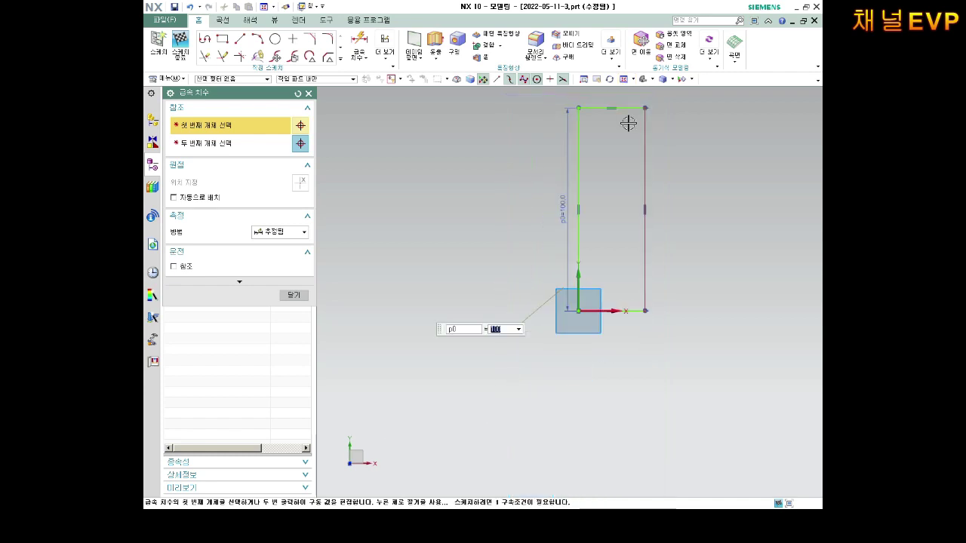
{"action": "scroll", "coordinate": [642, 159], "scroll_direction": "up", "scroll_amount": 1}
{"action": "left_click", "coordinate": [626, 360]}
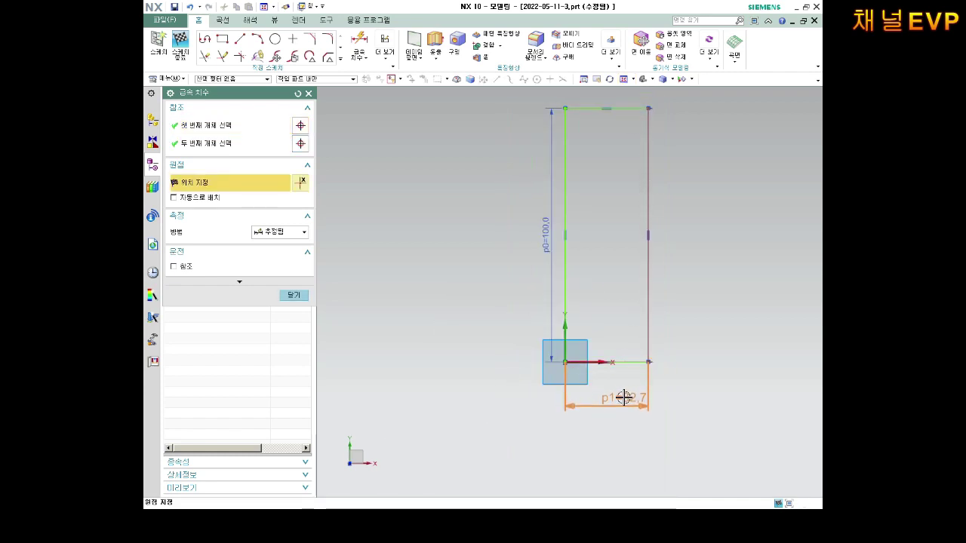
{"action": "left_click", "coordinate": [624, 398]}
{"action": "type", "text": "100"}
{"action": "key", "text": "Return"}
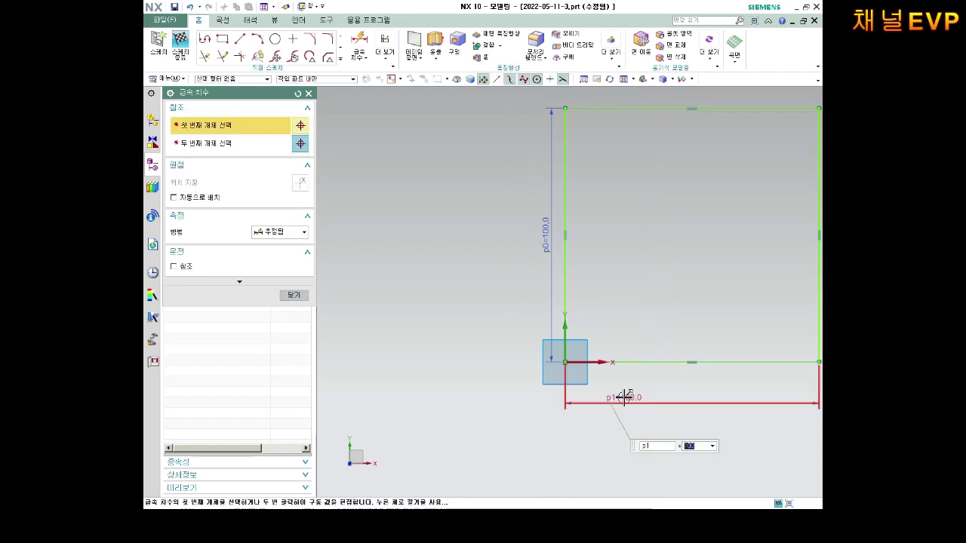
{"action": "left_click", "coordinate": [625, 80]}
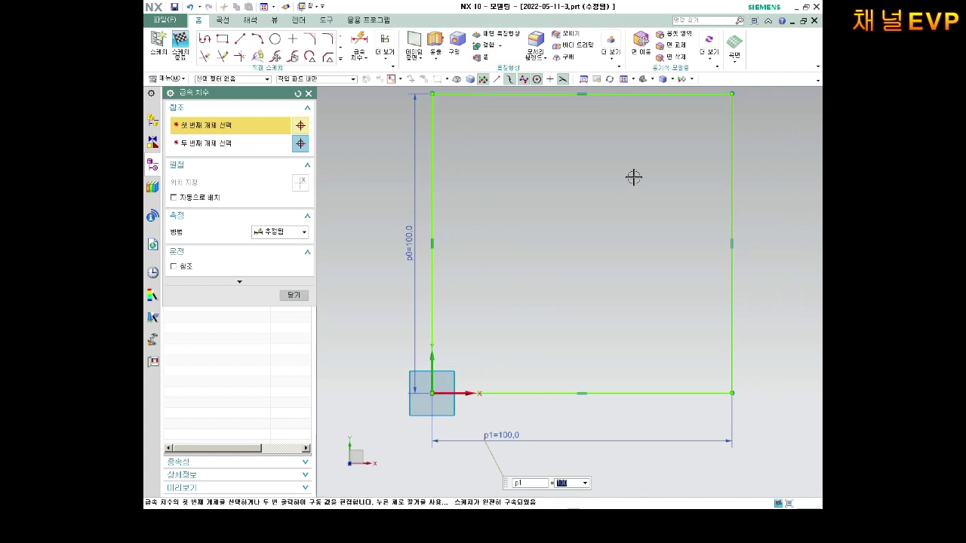
{"action": "scroll", "coordinate": [633, 166], "scroll_direction": "down", "scroll_amount": 1}
{"action": "scroll", "coordinate": [630, 139], "scroll_direction": "up", "scroll_amount": 1}
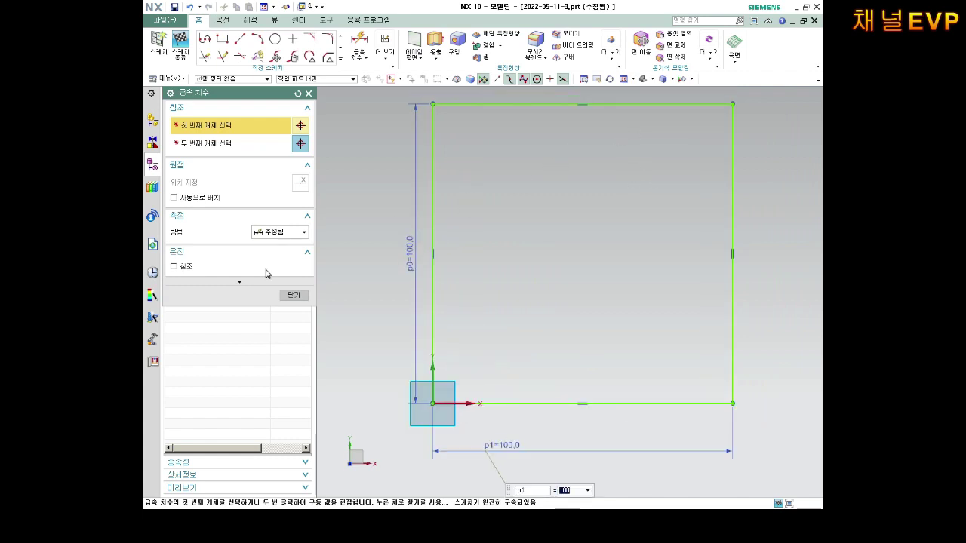
{"action": "left_click", "coordinate": [293, 295]}
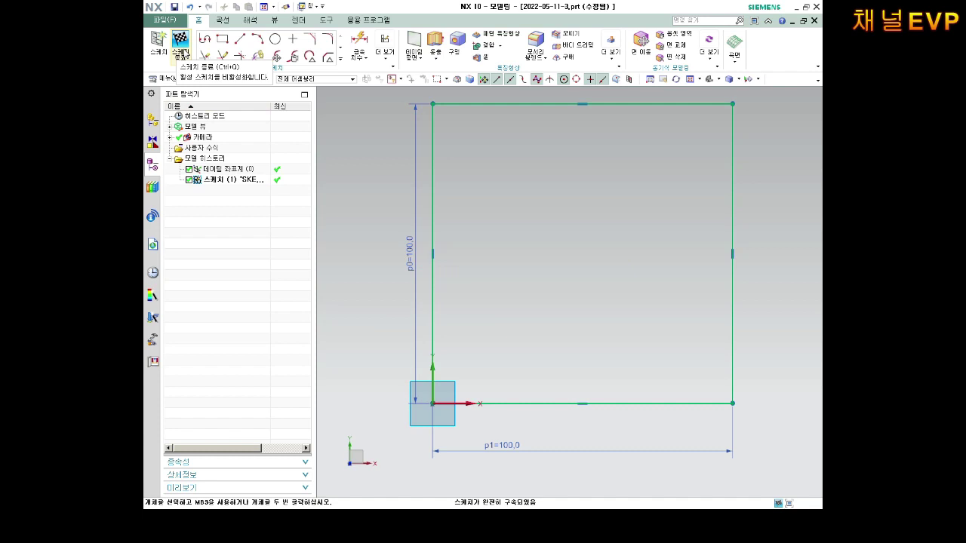
{"action": "left_click", "coordinate": [181, 47]}
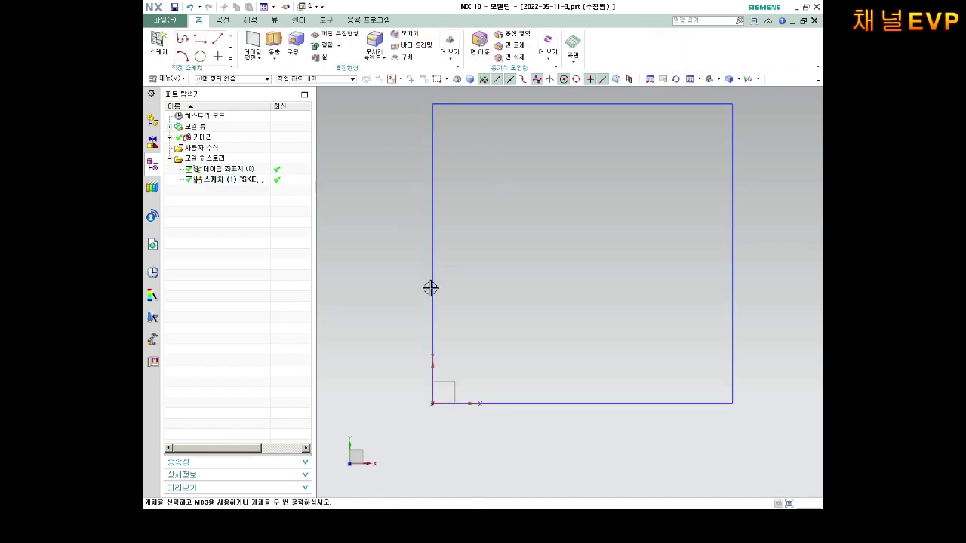
{"action": "scroll", "coordinate": [618, 302], "scroll_direction": "down", "scroll_amount": 1}
{"action": "scroll", "coordinate": [618, 302], "scroll_direction": "down", "scroll_amount": 1}
{"action": "middle_click_drag", "start_coordinate": [669, 237], "coordinate": [625, 188]}
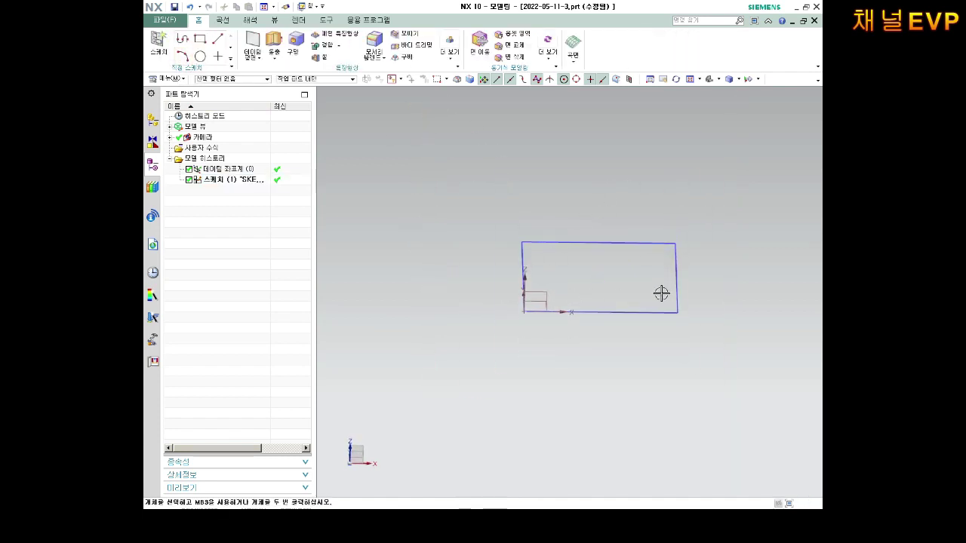
{"action": "middle_click_drag", "start_coordinate": [684, 234], "coordinate": [634, 234]}
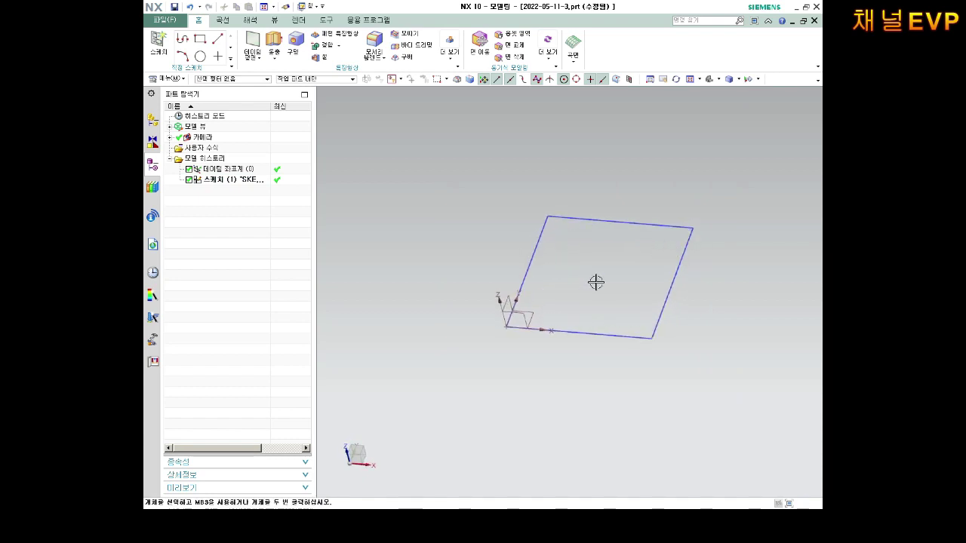
{"action": "middle_click_drag", "start_coordinate": [595, 280], "coordinate": [611, 300]}
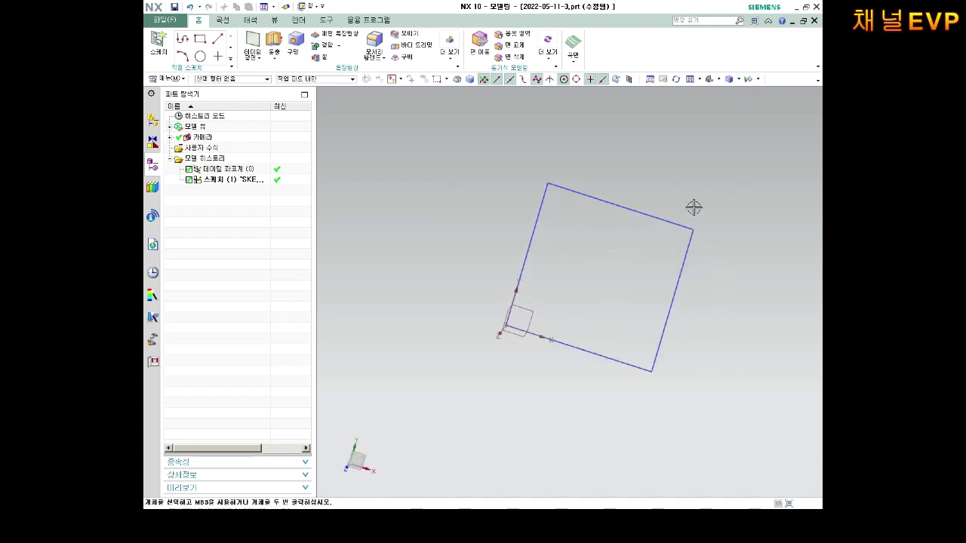
{"action": "mouse_move", "coordinate": [667, 244]}
{"action": "middle_mouse_down"}
{"action": "mouse_move", "coordinate": [541, 257]}
{"action": "mouse_move", "coordinate": [643, 239]}
{"action": "mouse_move", "coordinate": [717, 194]}
{"action": "mouse_move", "coordinate": [696, 191]}
{"action": "mouse_move", "coordinate": [660, 151]}
{"action": "mouse_move", "coordinate": [679, 224]}
{"action": "mouse_move", "coordinate": [655, 226]}
{"action": "mouse_move", "coordinate": [659, 188]}
{"action": "middle_mouse_up"}
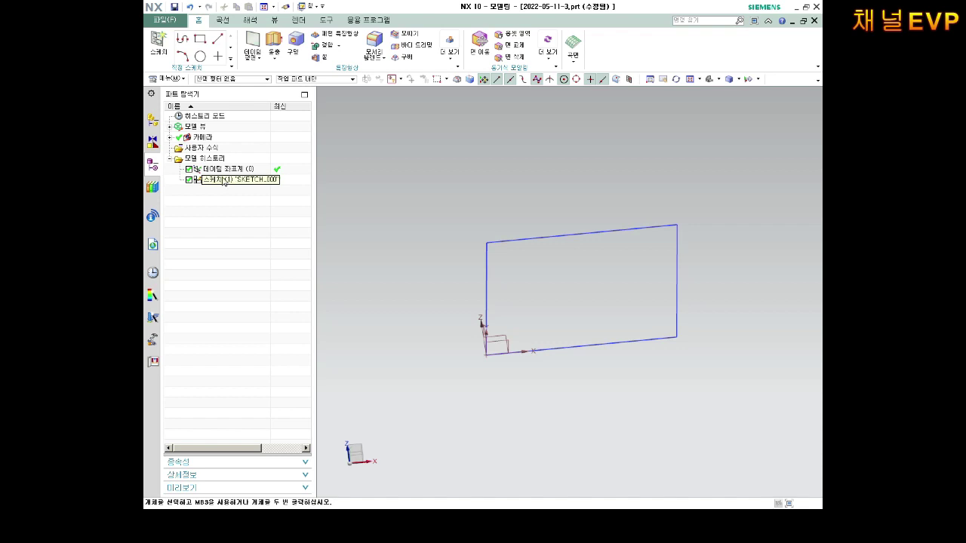
{"action": "key", "text": "Up"}
{"action": "key", "text": "Down"}
{"action": "key", "text": "Up"}
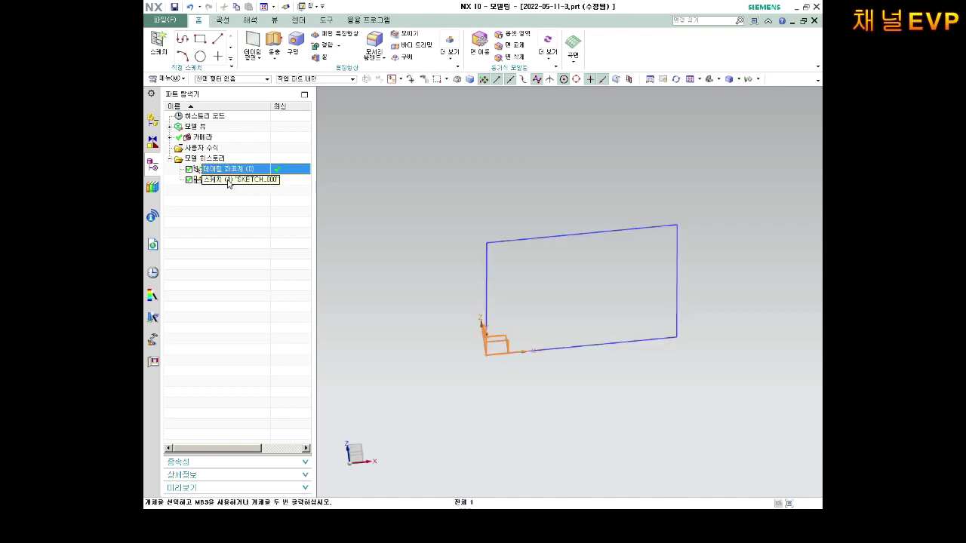
{"action": "key", "text": "Down"}
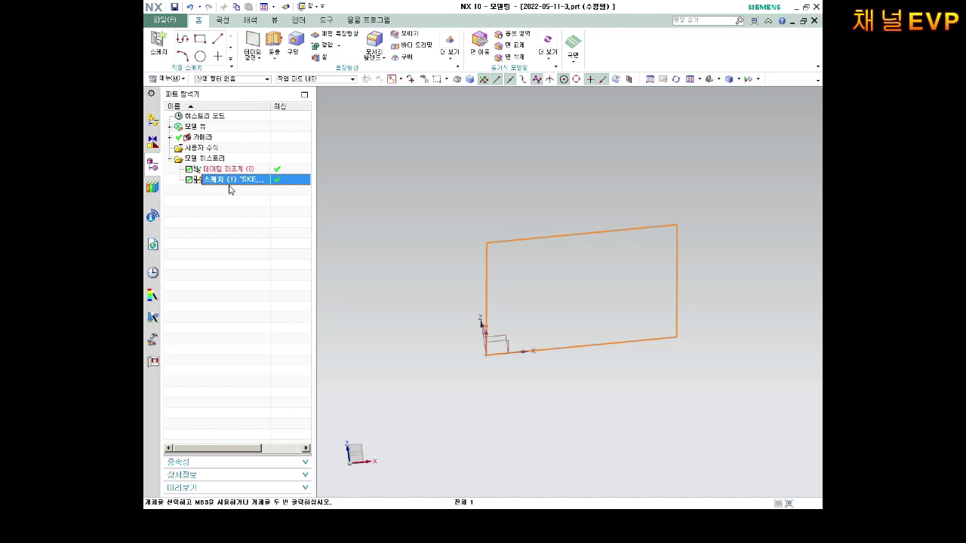
{"action": "middle_click_drag", "start_coordinate": [572, 254], "coordinate": [515, 241]}
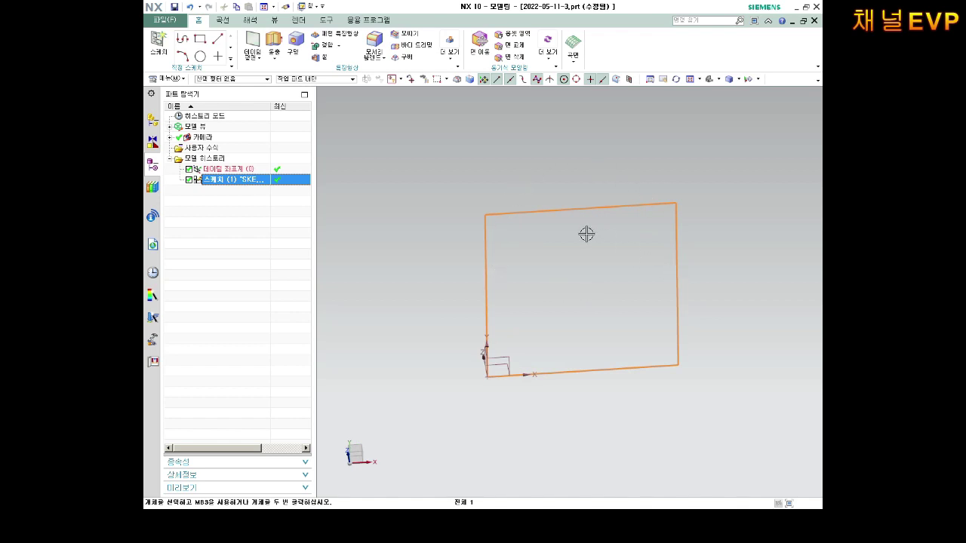
Step: Reopen Sketch (1) for editing from its right-click options in the Part Navigator
{"action": "right_click", "coordinate": [208, 182]}
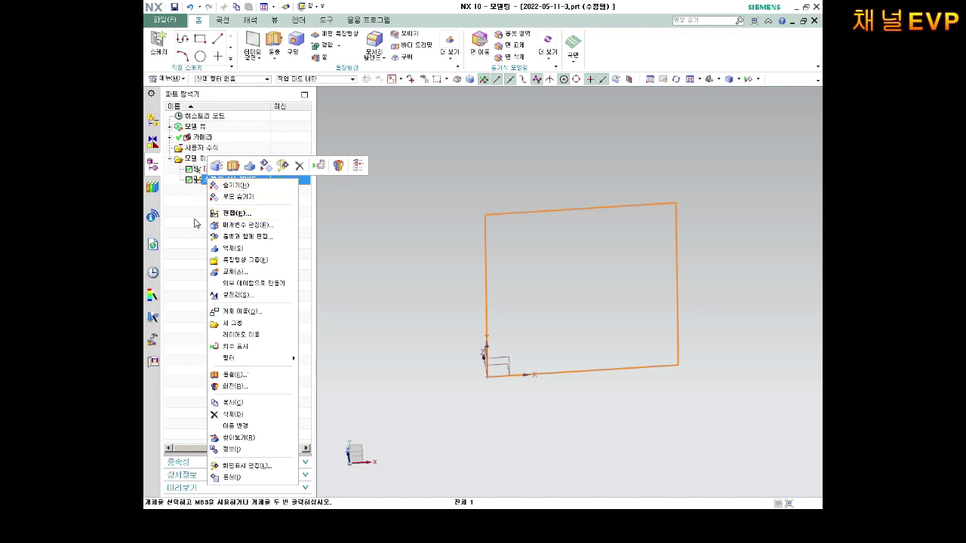
{"action": "left_click", "coordinate": [212, 187]}
{"action": "right_click", "coordinate": [212, 186]}
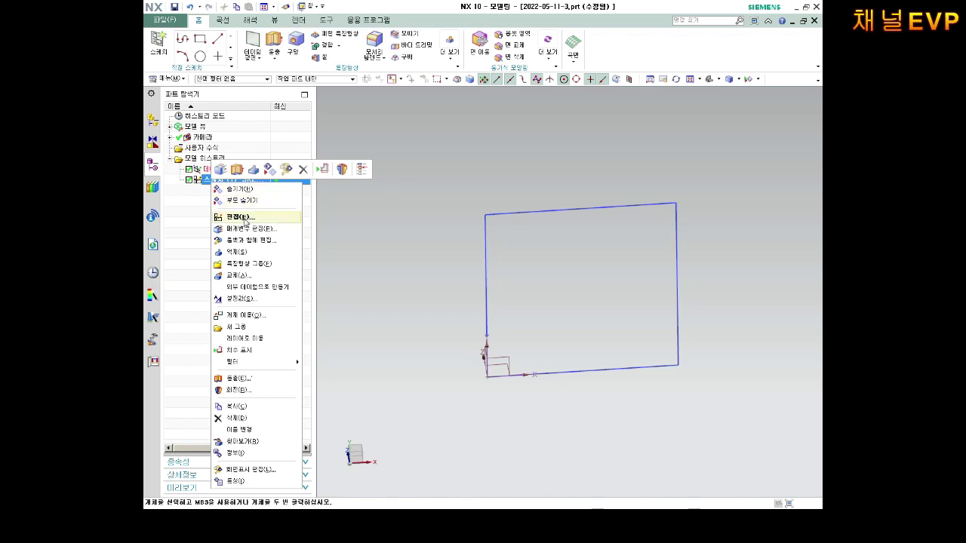
{"action": "left_click", "coordinate": [245, 218]}
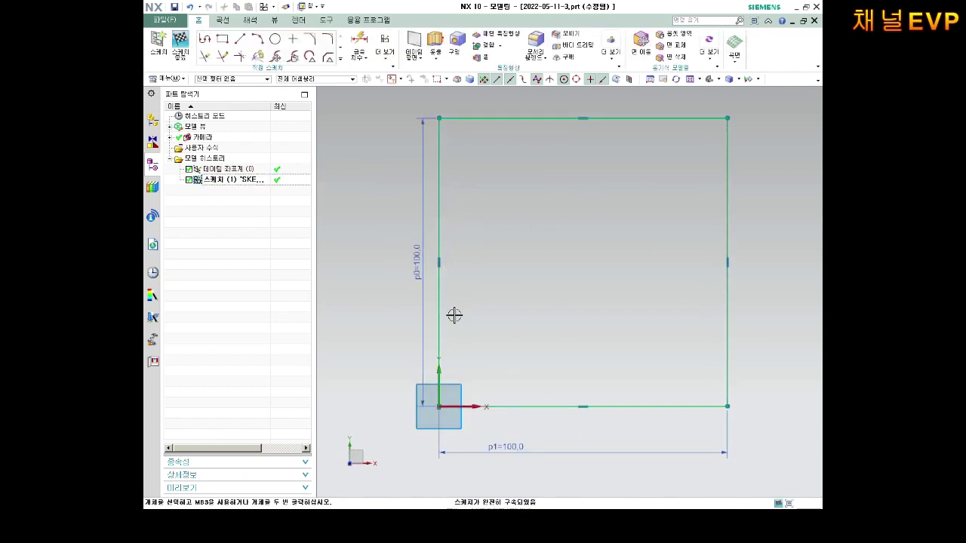
Step: Change dimensions p0 and p1 from 100 to 50 to make a 50 × 50 square
{"action": "left_click", "coordinate": [416, 260]}
{"action": "double_click", "coordinate": [415, 259]}
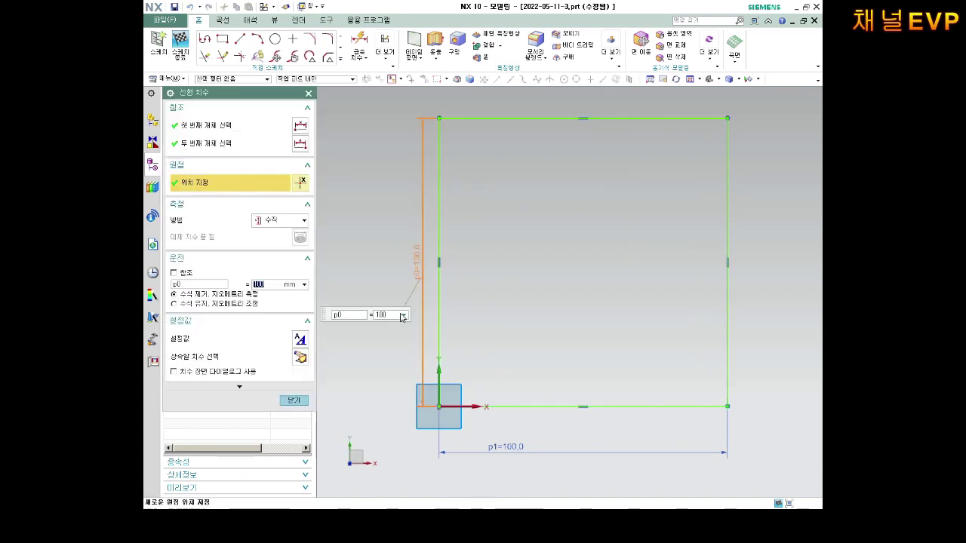
{"action": "type", "text": "50"}
{"action": "key", "text": "Return"}
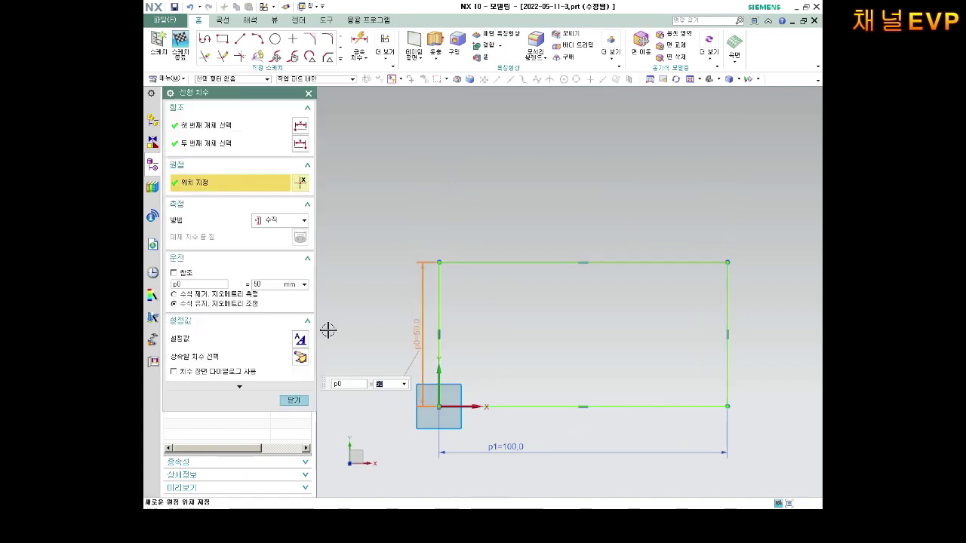
{"action": "left_click", "coordinate": [514, 447]}
{"action": "type", "text": "5"}
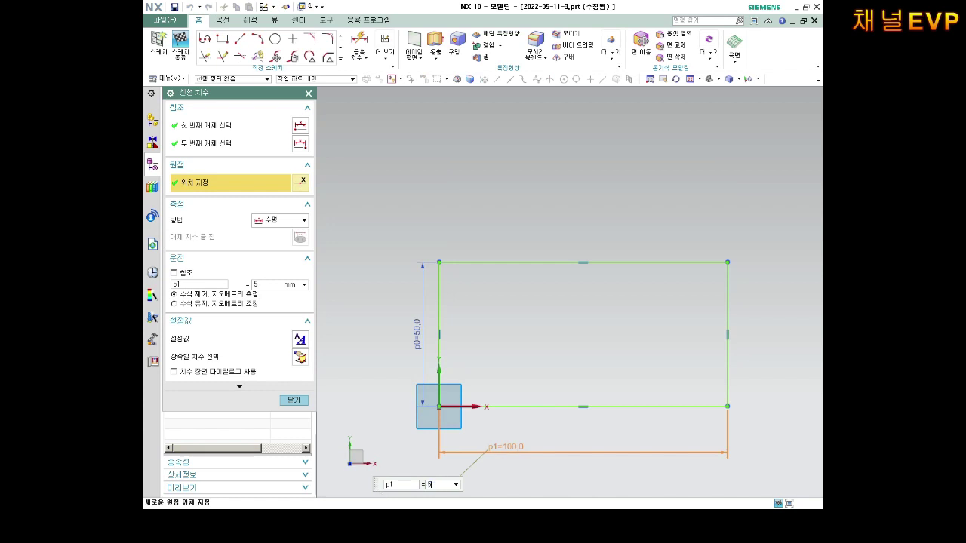
{"action": "type", "text": "0"}
{"action": "key", "text": "Return"}
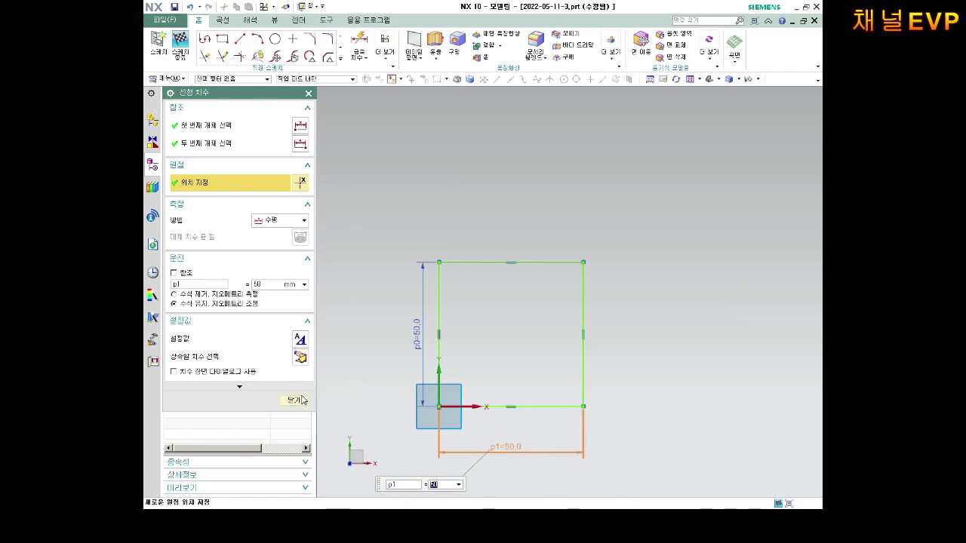
{"action": "left_click", "coordinate": [294, 399]}
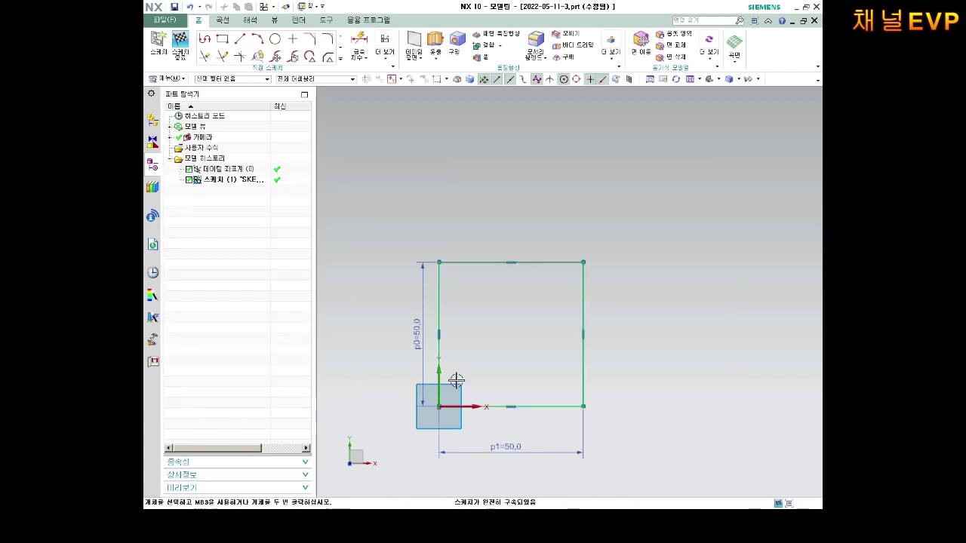
{"action": "scroll", "coordinate": [464, 385], "scroll_direction": "up", "scroll_amount": 1}
{"action": "scroll", "coordinate": [475, 382], "scroll_direction": "down", "scroll_amount": 1}
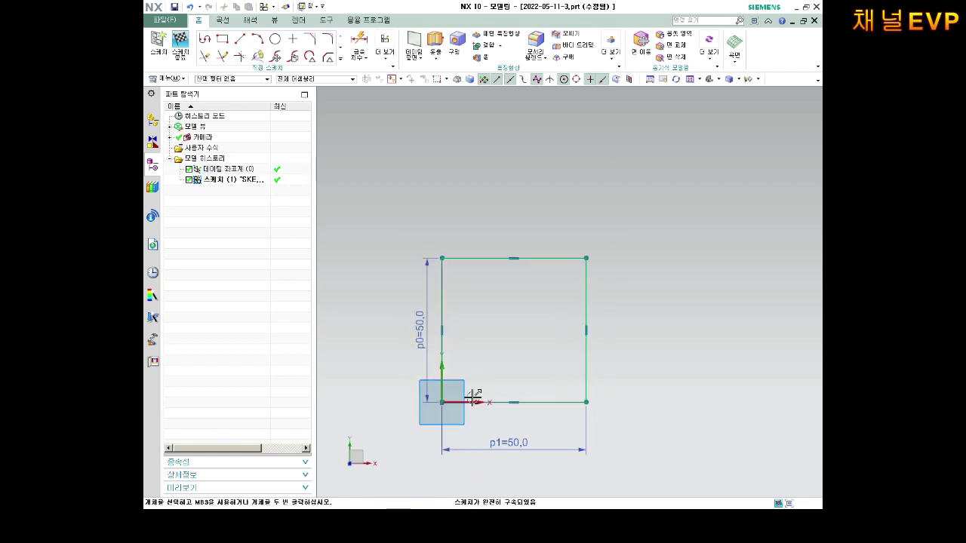
{"action": "scroll", "coordinate": [472, 398], "scroll_direction": "up", "scroll_amount": 1}
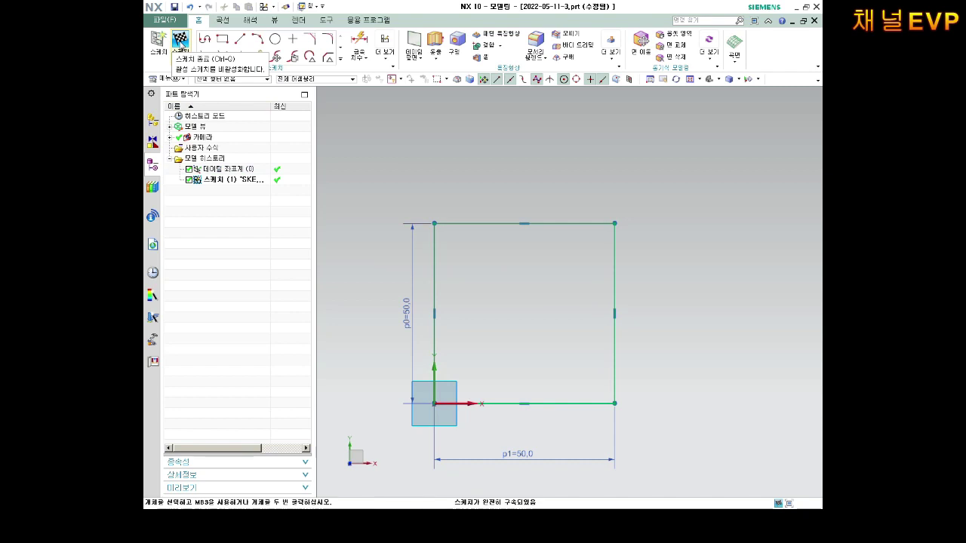
Step: Finish Sketch (1) and zoom in modelling to inspect the 50 × 50 square
{"action": "left_click", "coordinate": [180, 40]}
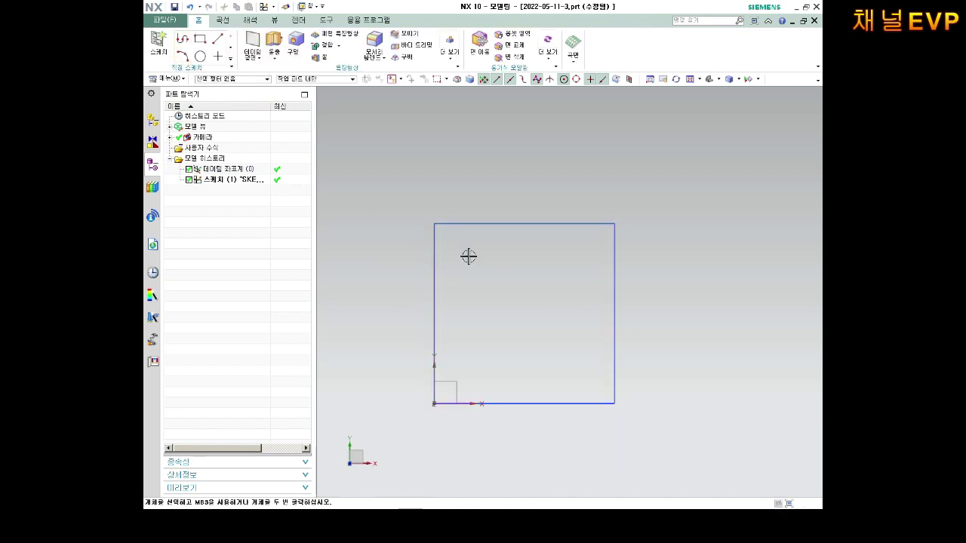
{"action": "scroll", "coordinate": [483, 281], "scroll_direction": "down", "scroll_amount": 2}
{"action": "scroll", "coordinate": [470, 320], "scroll_direction": "up", "scroll_amount": 1}
{"action": "scroll", "coordinate": [473, 320], "scroll_direction": "up", "scroll_amount": 1}
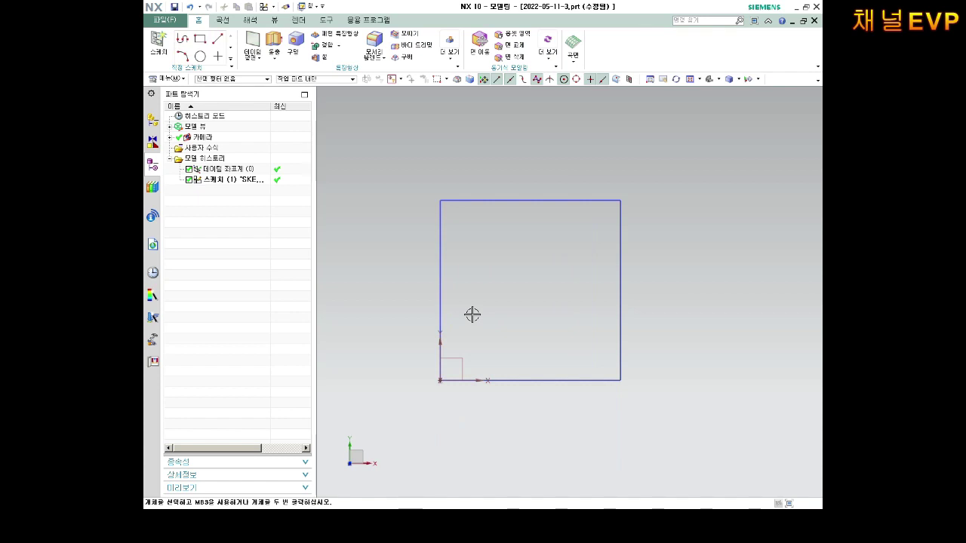
{"action": "scroll", "coordinate": [472, 314], "scroll_direction": "down", "scroll_amount": 2}
{"action": "scroll", "coordinate": [451, 310], "scroll_direction": "up", "scroll_amount": 2}
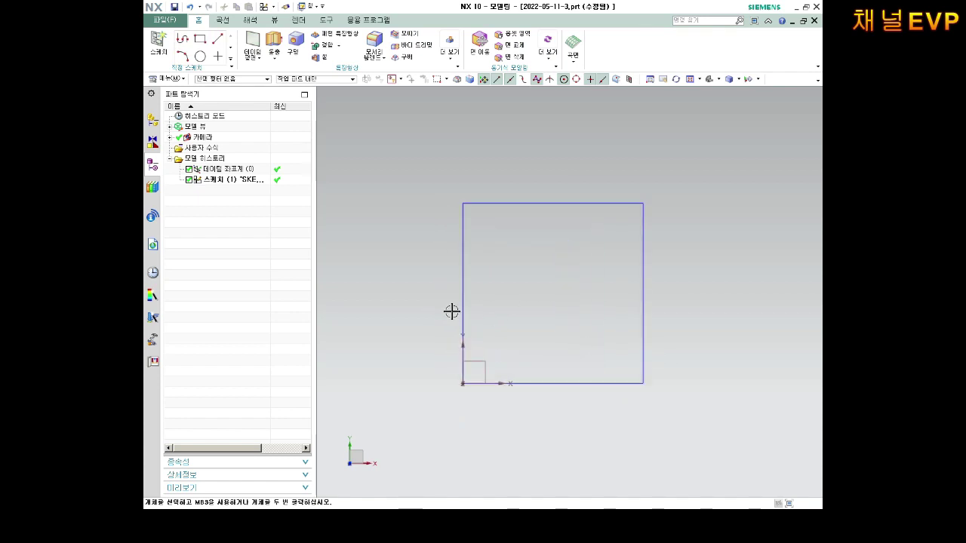
{"action": "scroll", "coordinate": [463, 317], "scroll_direction": "up", "scroll_amount": 2}
{"action": "left_click", "coordinate": [464, 317]}
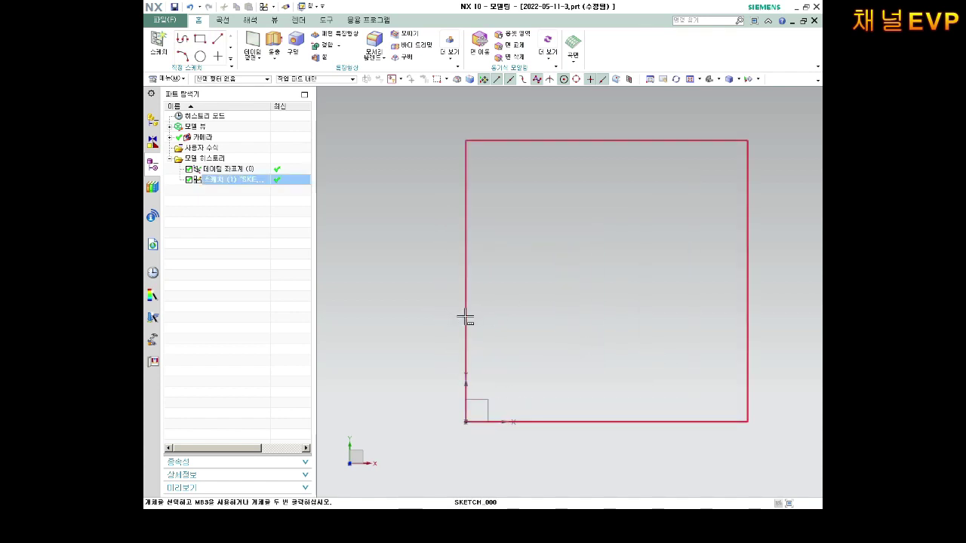
{"action": "key", "text": "Escape"}
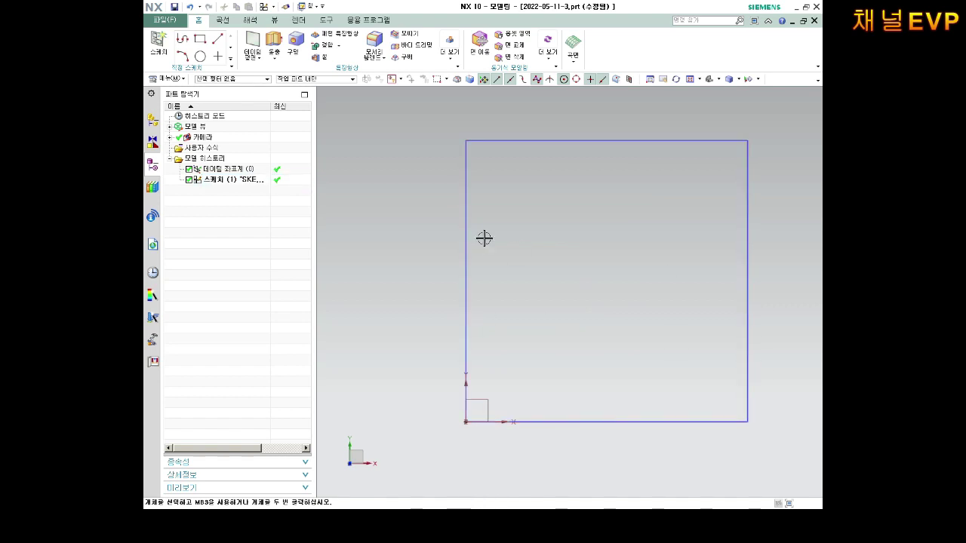
{"action": "scroll", "coordinate": [619, 208], "scroll_direction": "down", "scroll_amount": 2}
{"action": "scroll", "coordinate": [624, 210], "scroll_direction": "down", "scroll_amount": 1}
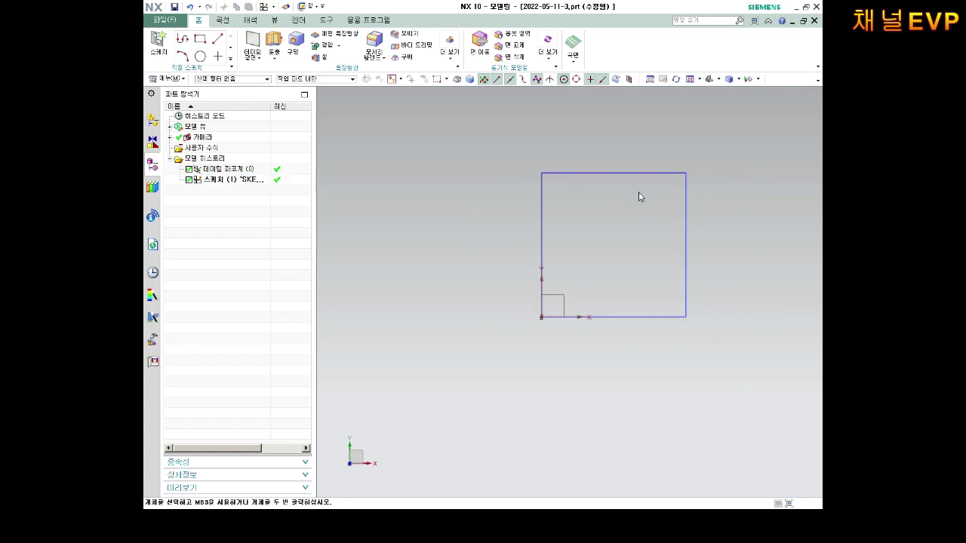
{"action": "scroll", "coordinate": [662, 179], "scroll_direction": "up", "scroll_amount": 1}
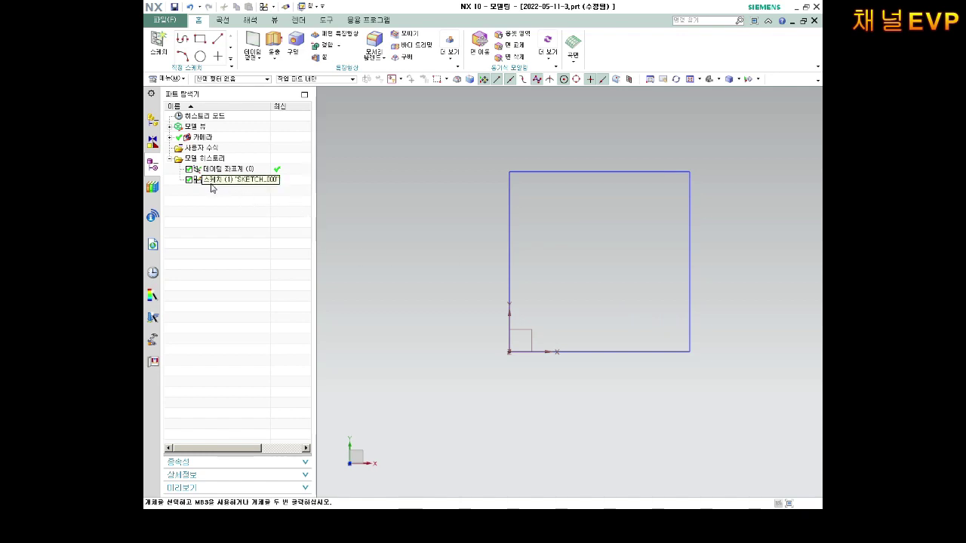
Step: Hide Sketch (1) from the Part Navigator, briefly showing it, then hiding it again
{"action": "left_click", "coordinate": [212, 188]}
{"action": "right_click", "coordinate": [212, 188]}
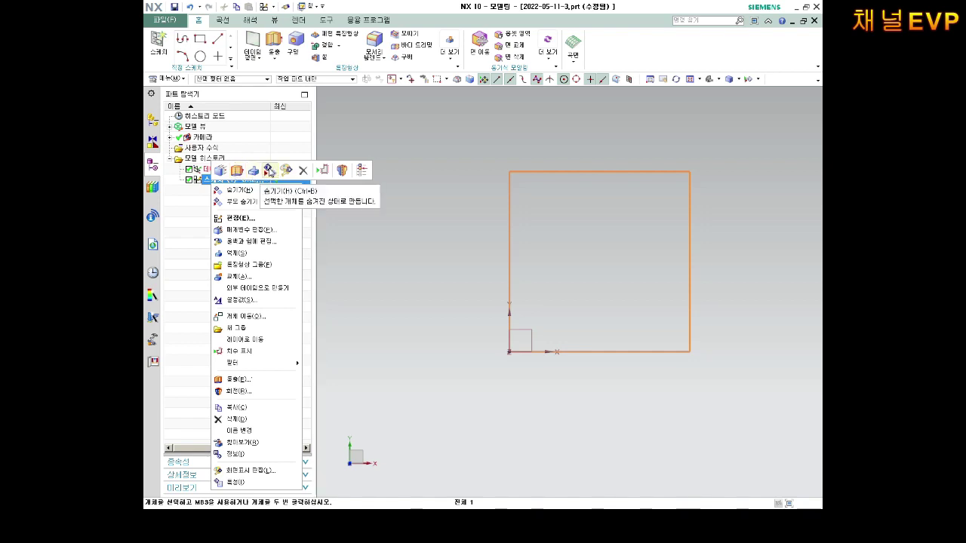
{"action": "left_click", "coordinate": [269, 172]}
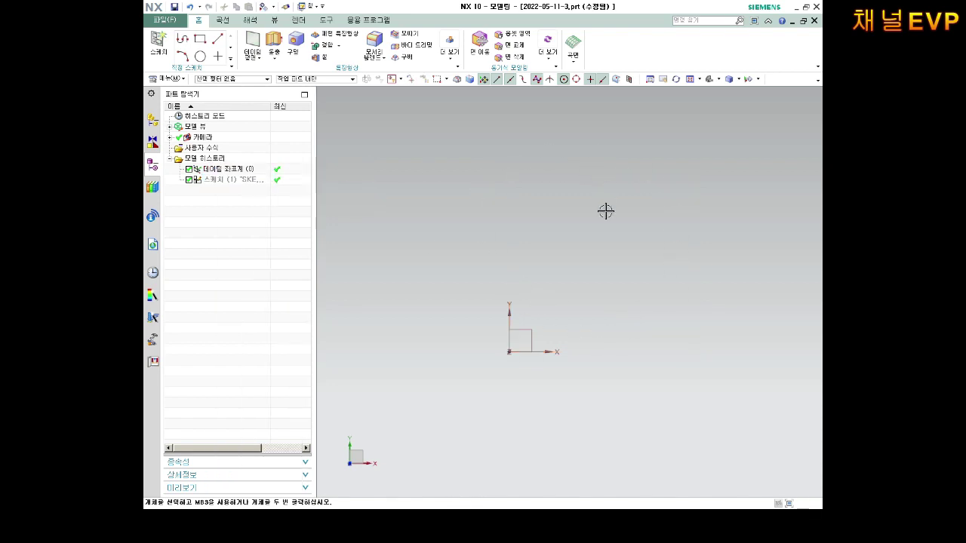
{"action": "right_click", "coordinate": [237, 185]}
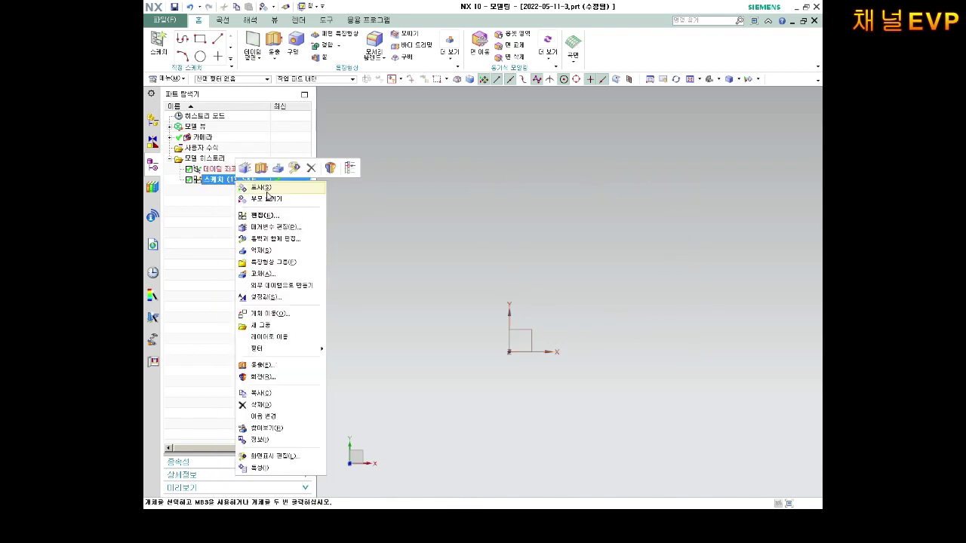
{"action": "left_click", "coordinate": [267, 196]}
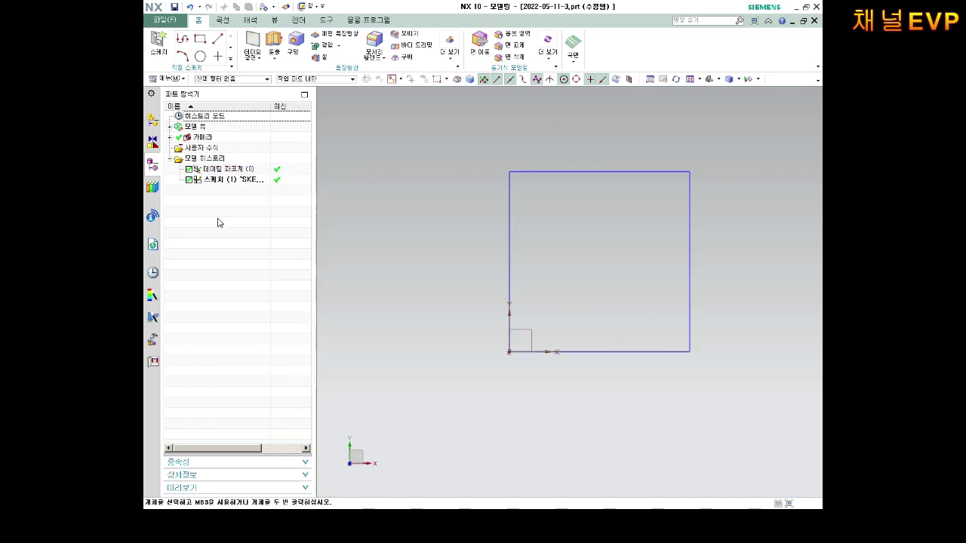
{"action": "right_click", "coordinate": [213, 187]}
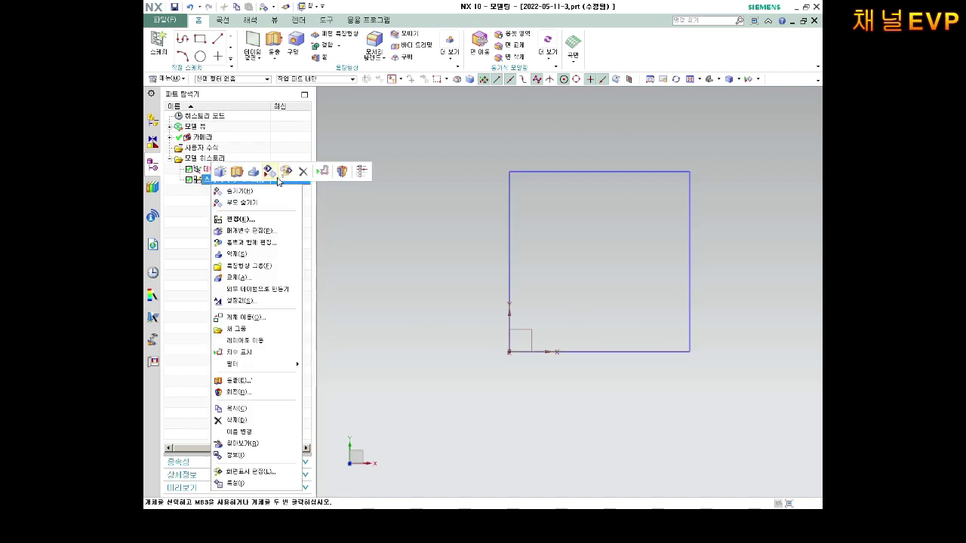
{"action": "left_click", "coordinate": [255, 192]}
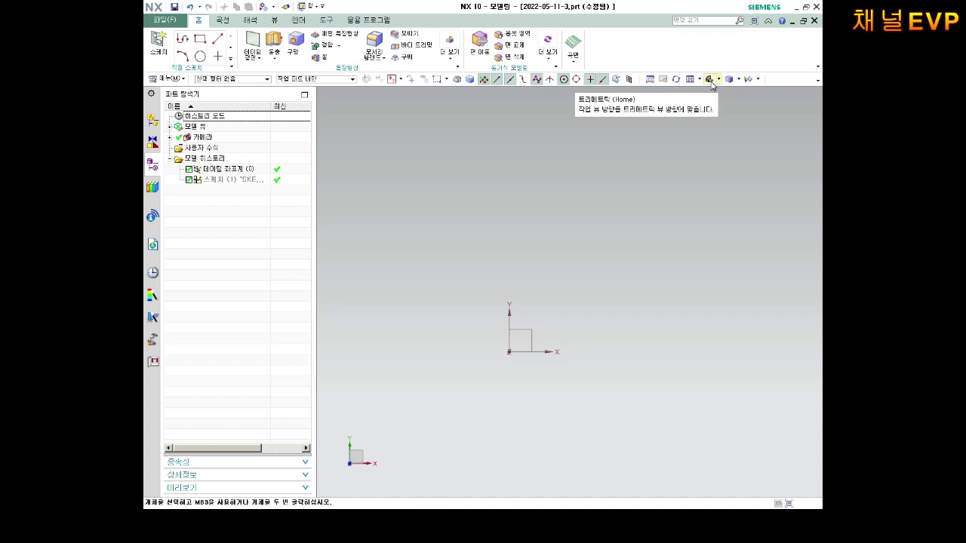
Step: Orbit around the datum coordinate system, returning to the trimetric view each time
{"action": "left_click", "coordinate": [709, 79]}
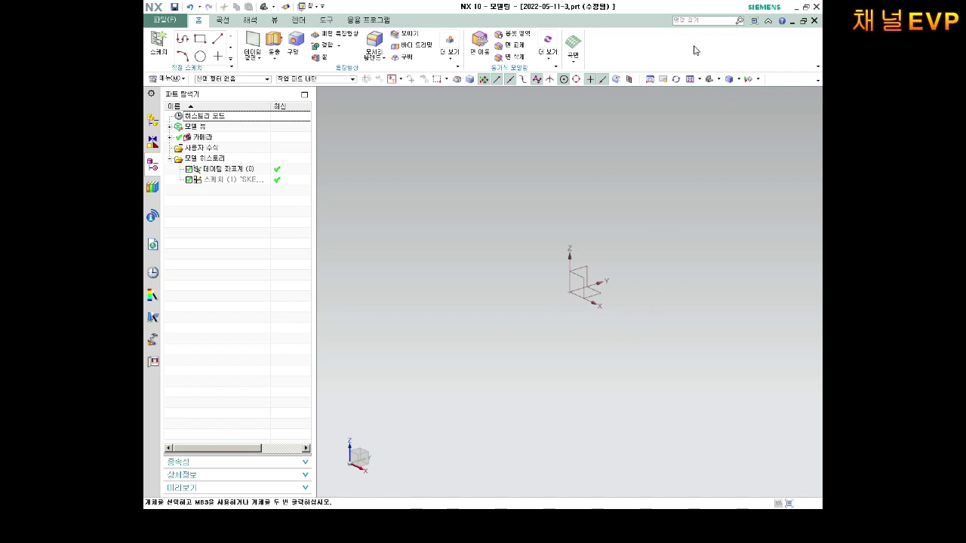
{"action": "left_click", "coordinate": [718, 79]}
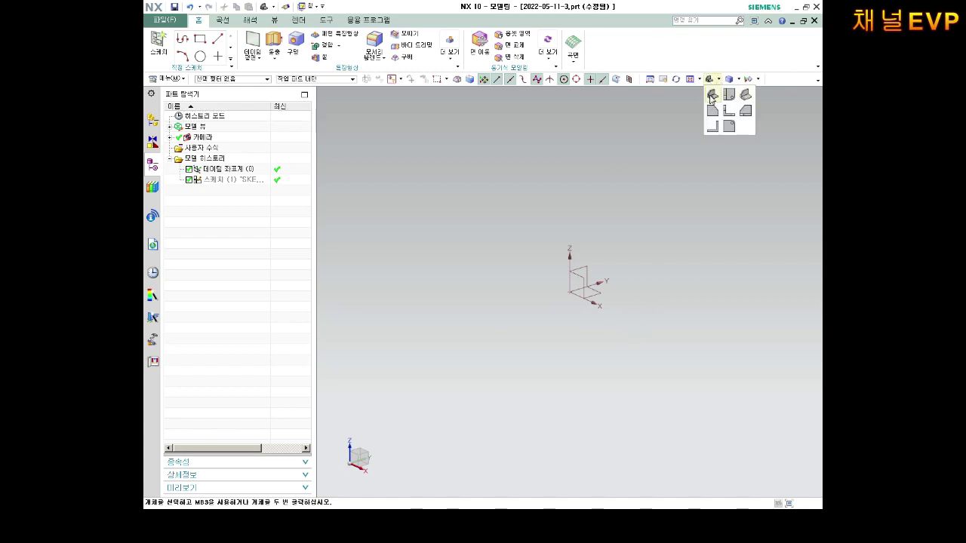
{"action": "left_click", "coordinate": [712, 96]}
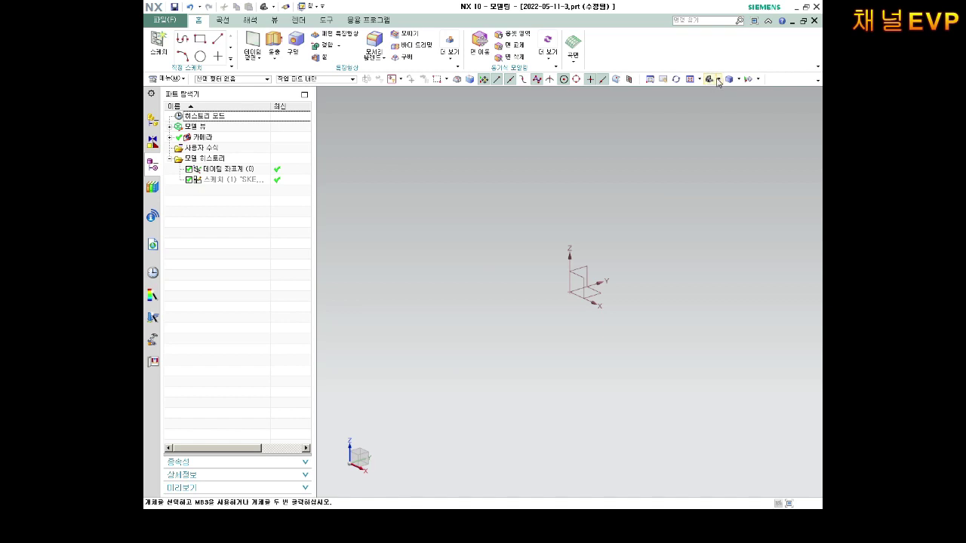
{"action": "mouse_move", "coordinate": [624, 218]}
{"action": "middle_mouse_down"}
{"action": "mouse_move", "coordinate": [636, 302]}
{"action": "mouse_move", "coordinate": [617, 269]}
{"action": "middle_mouse_up"}
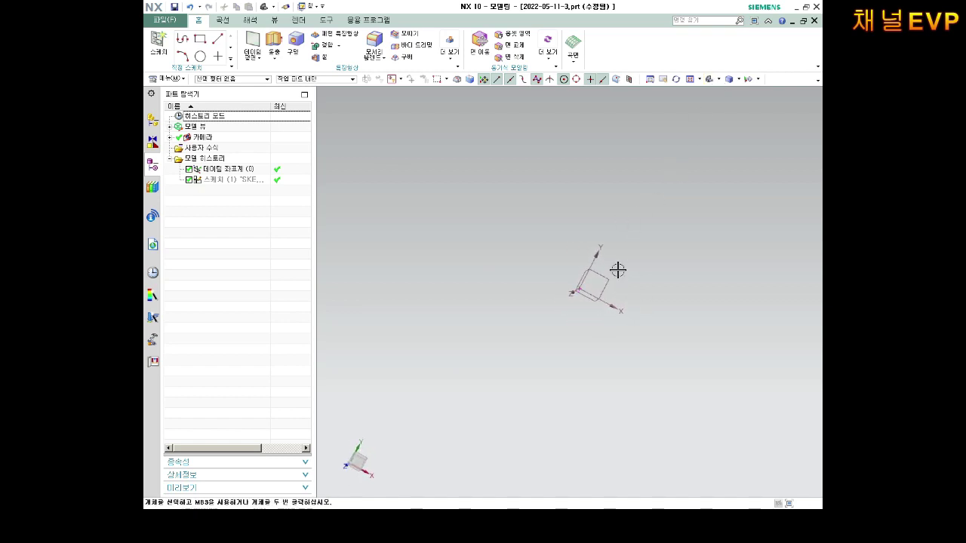
{"action": "key", "text": "Home"}
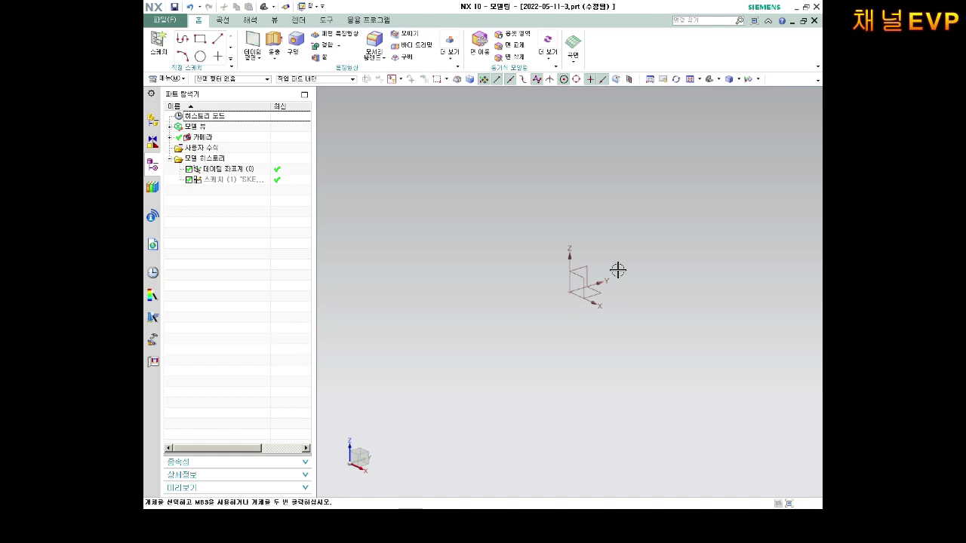
{"action": "mouse_move", "coordinate": [650, 196]}
{"action": "middle_mouse_down"}
{"action": "mouse_move", "coordinate": [692, 282]}
{"action": "mouse_move", "coordinate": [692, 335]}
{"action": "middle_mouse_up"}
{"action": "key", "text": "Home"}
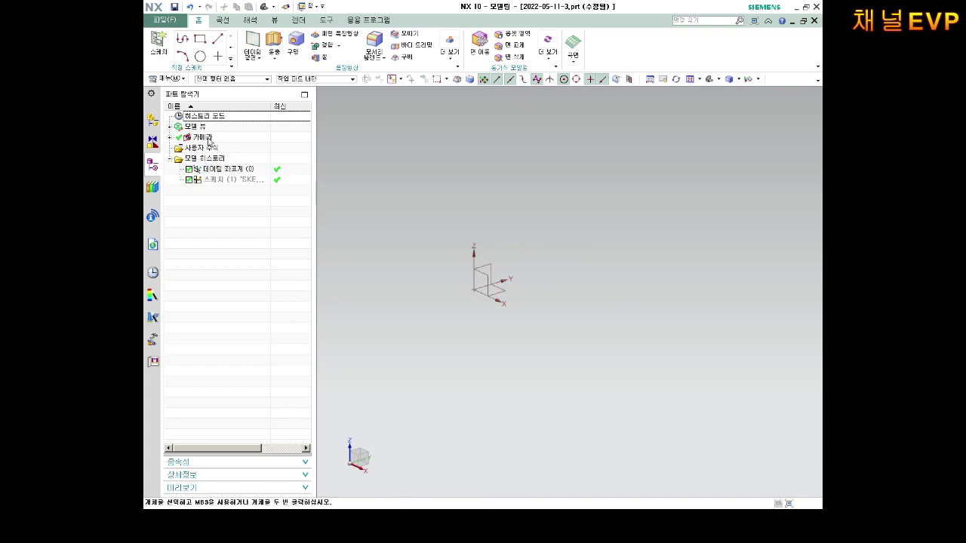
Step: Create a new sketch on the XZ datum plane picked at the datum axes
{"action": "left_click", "coordinate": [157, 43]}
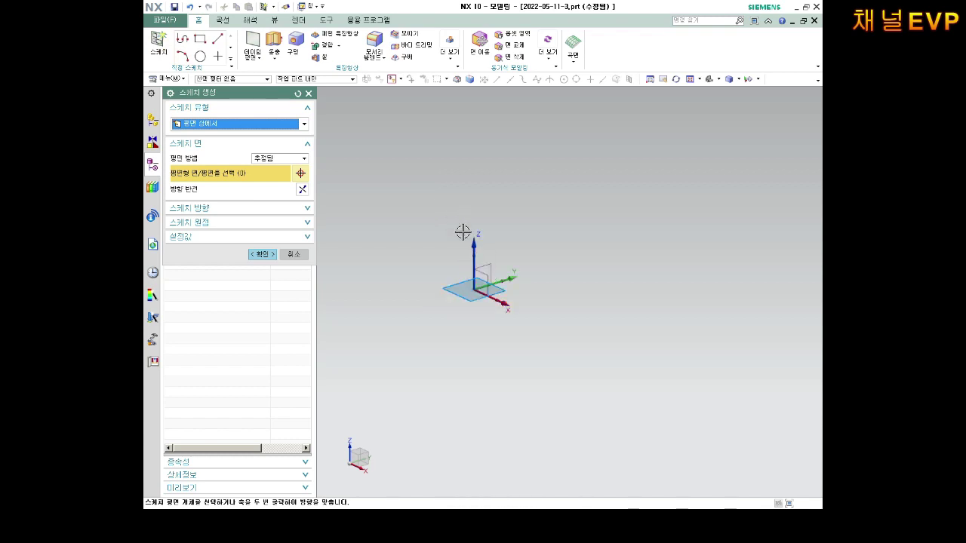
{"action": "middle_click_drag", "start_coordinate": [469, 312], "coordinate": [461, 303], "text": "shift"}
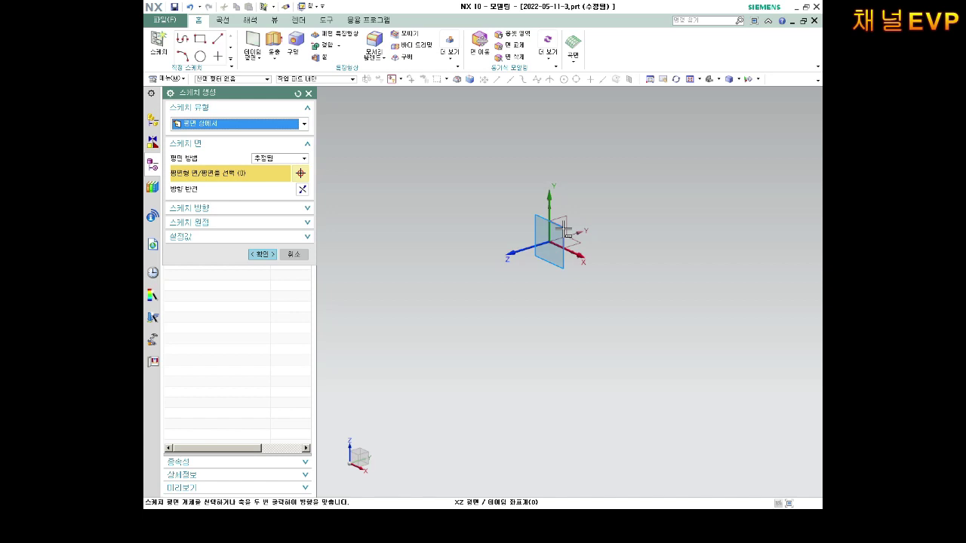
{"action": "left_click", "coordinate": [564, 229]}
{"action": "left_click", "coordinate": [459, 288]}
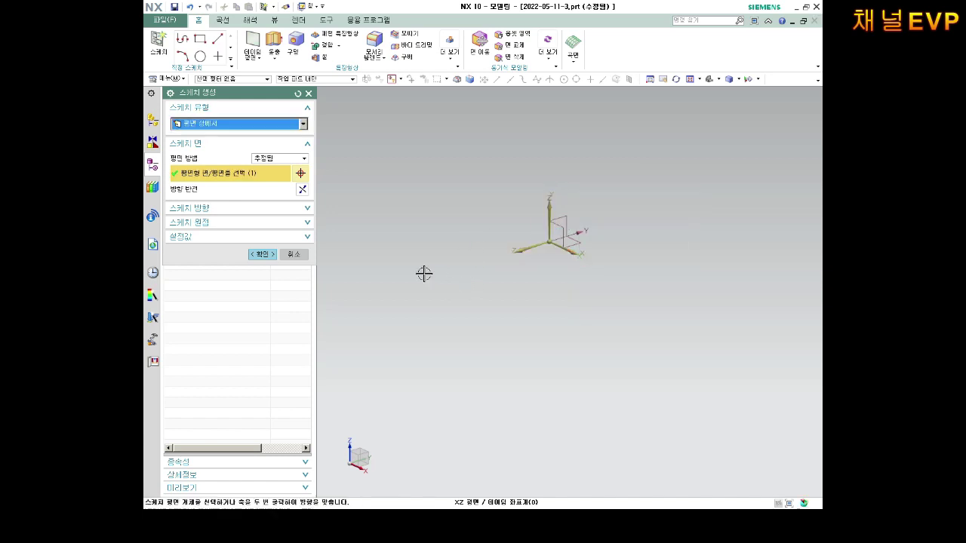
{"action": "left_click", "coordinate": [258, 255]}
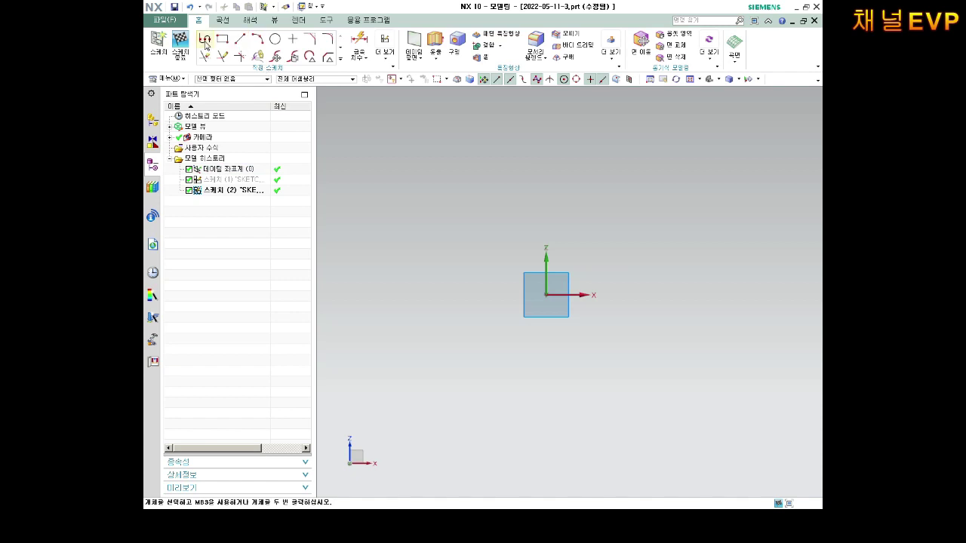
{"action": "left_click", "coordinate": [205, 41]}
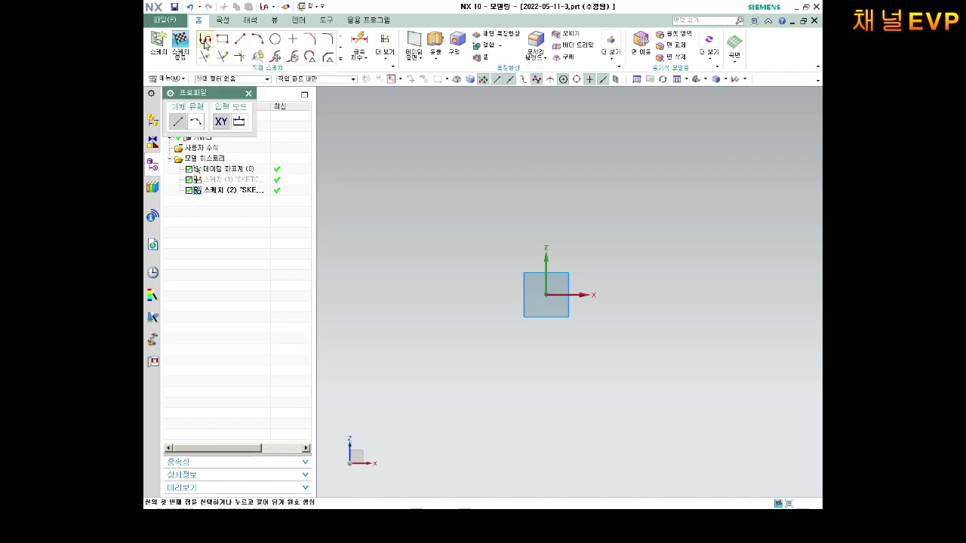
{"action": "left_click", "coordinate": [547, 297]}
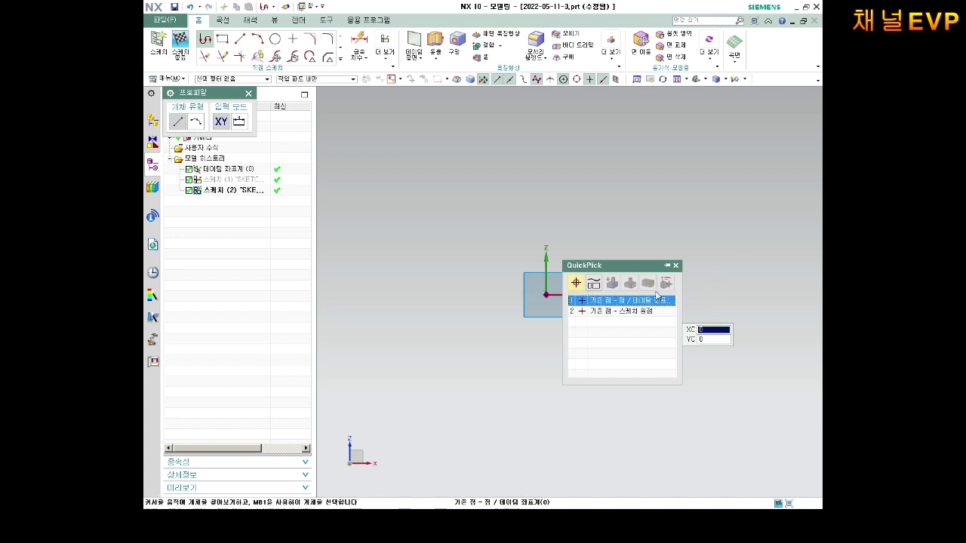
{"action": "left_click", "coordinate": [625, 302]}
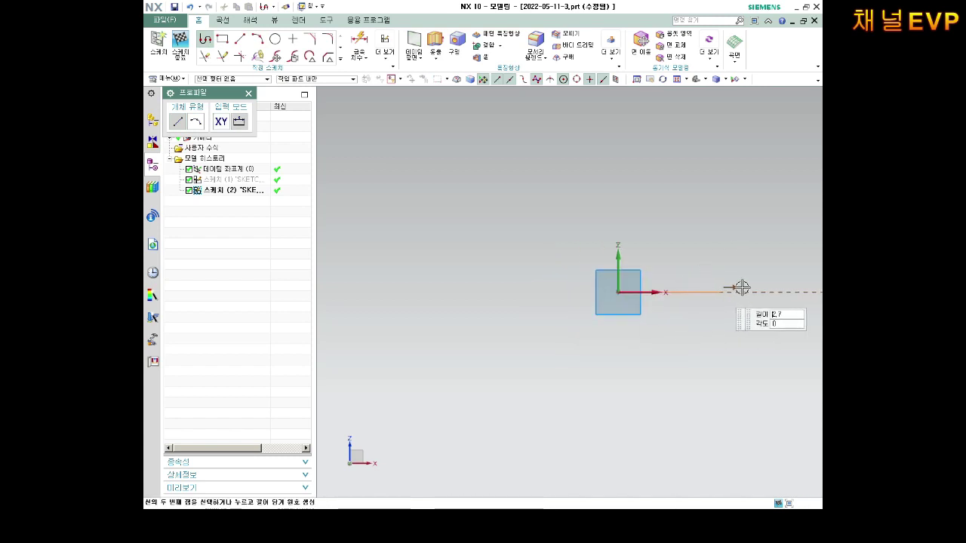
{"action": "left_click", "coordinate": [686, 295]}
{"action": "left_click", "coordinate": [768, 153]}
{"action": "middle_click", "coordinate": [762, 215]}
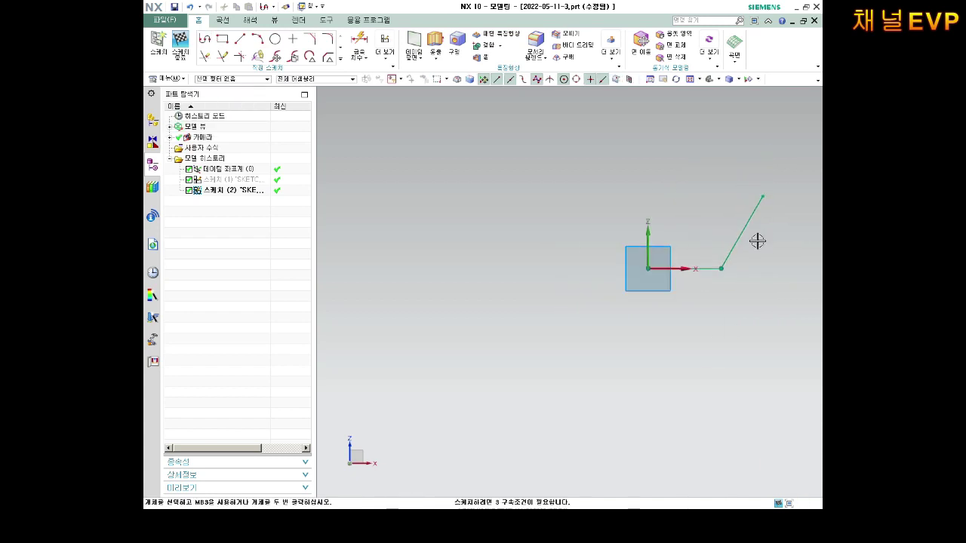
{"action": "scroll", "coordinate": [780, 228], "scroll_direction": "up", "scroll_amount": 2}
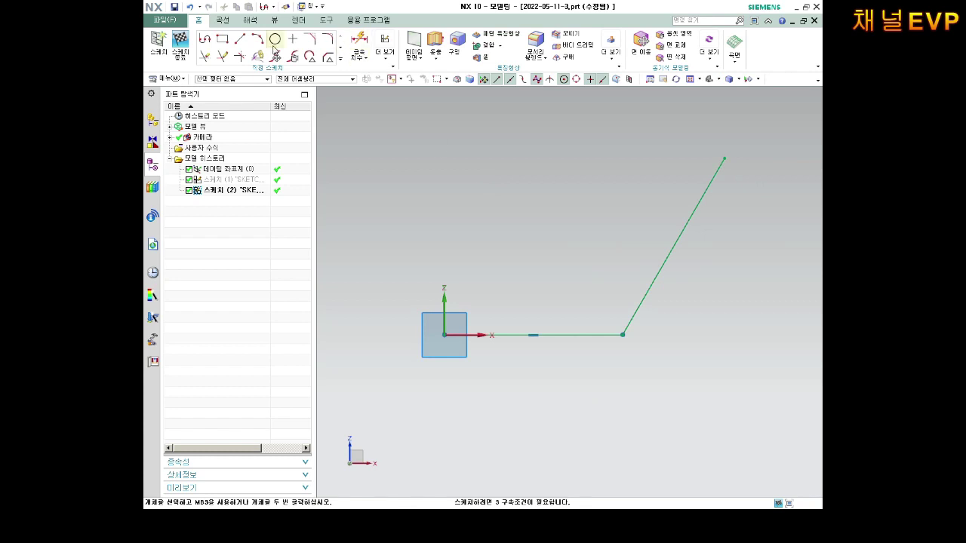
{"action": "left_click", "coordinate": [206, 43]}
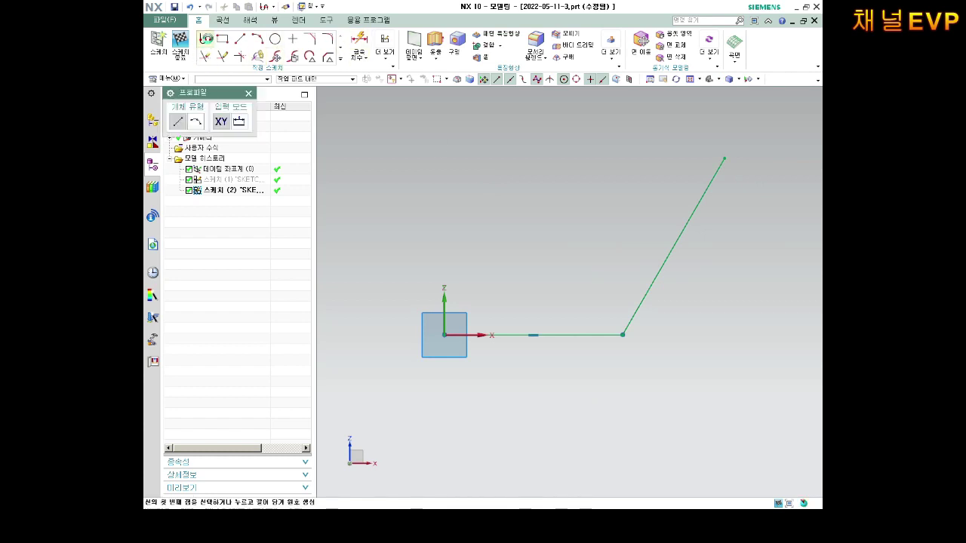
{"action": "left_click", "coordinate": [444, 336]}
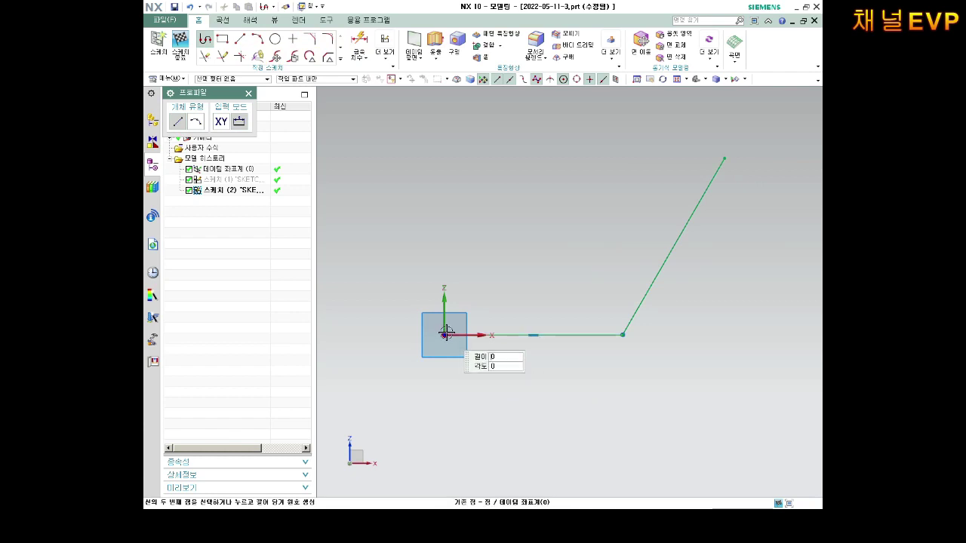
{"action": "key", "text": "Escape"}
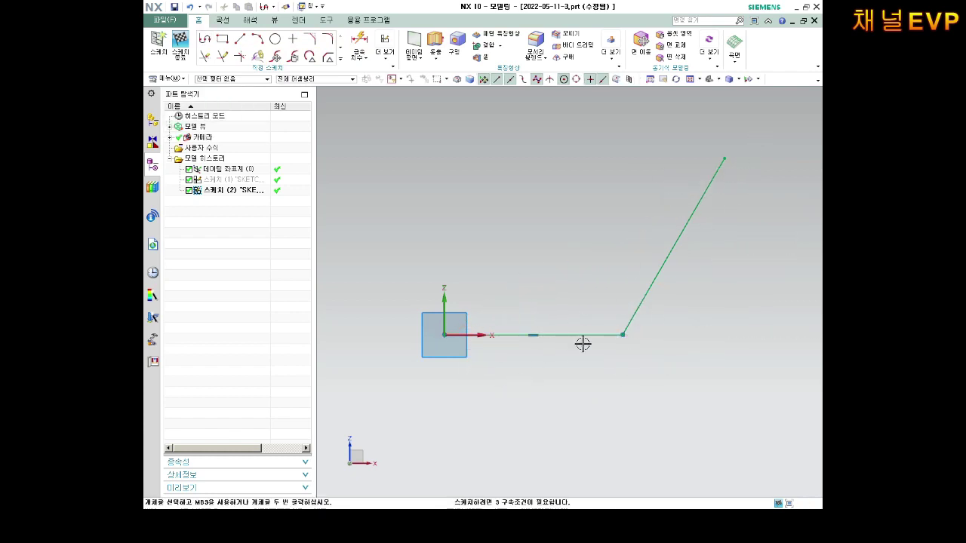
{"action": "left_click", "coordinate": [577, 335]}
{"action": "key", "text": "Delete"}
Step: Replace the old slanted line with a horizontal line from the origin plus an up-right edge
{"action": "left_click", "coordinate": [657, 269]}
{"action": "key", "text": "Delete"}
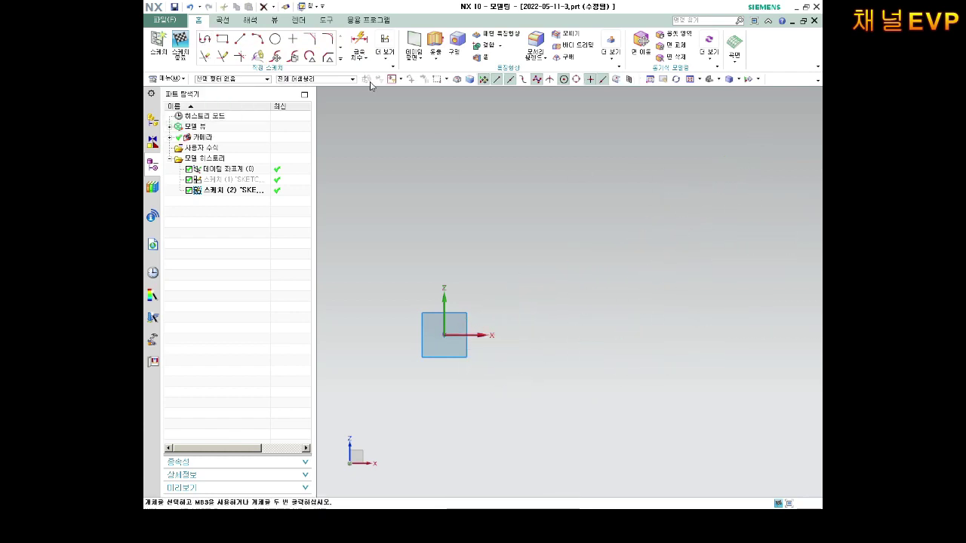
{"action": "left_click", "coordinate": [205, 39]}
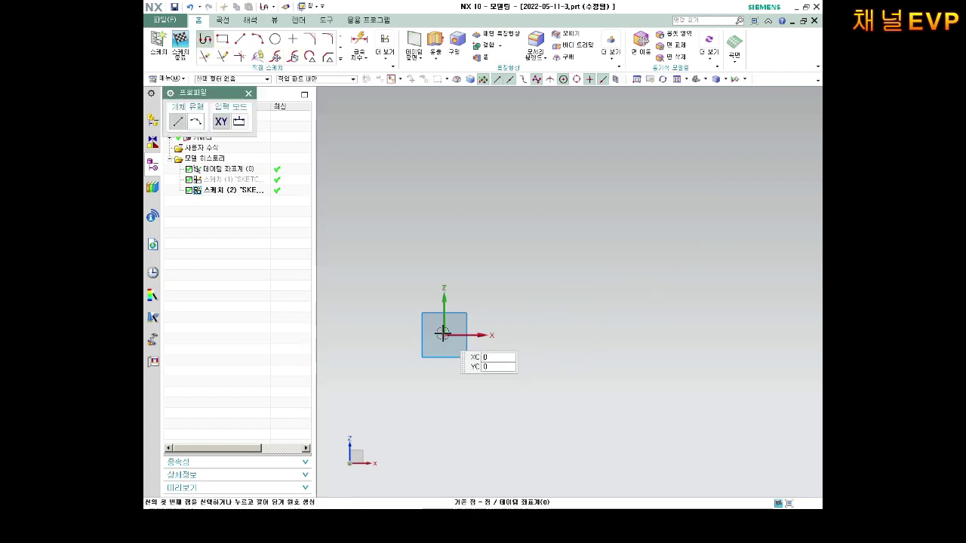
{"action": "left_click", "coordinate": [445, 335]}
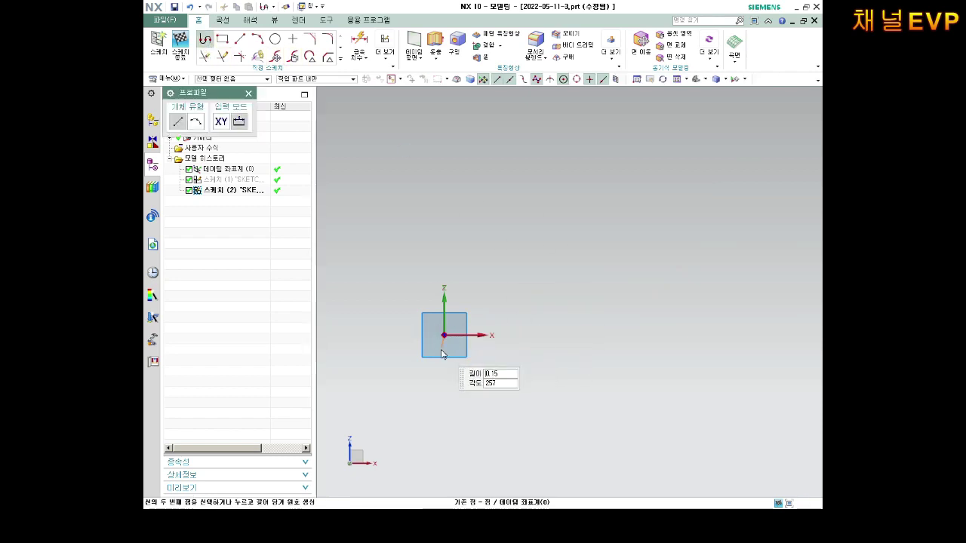
{"action": "key", "text": "Escape"}
{"action": "key", "text": "Escape"}
{"action": "key", "text": "z"}
{"action": "left_click", "coordinate": [444, 335]}
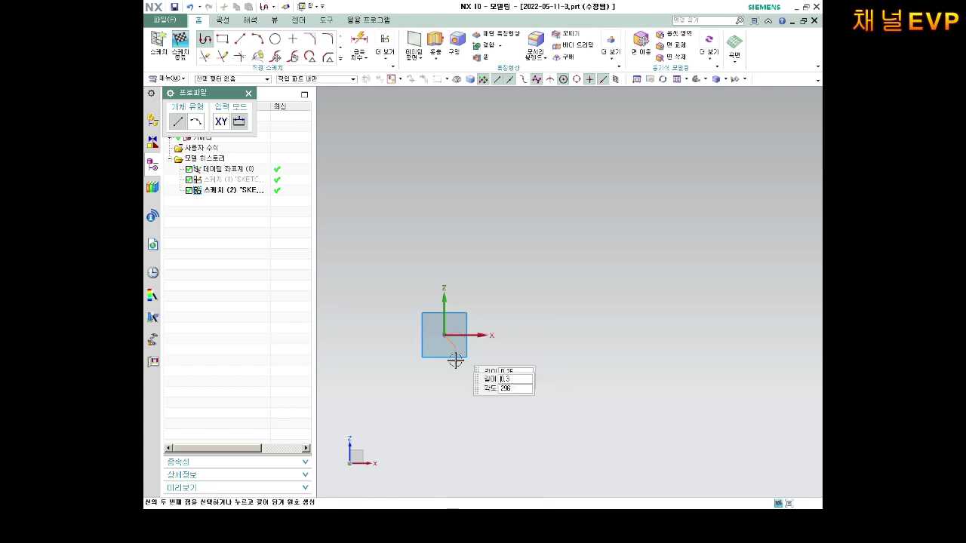
{"action": "left_click", "coordinate": [601, 335]}
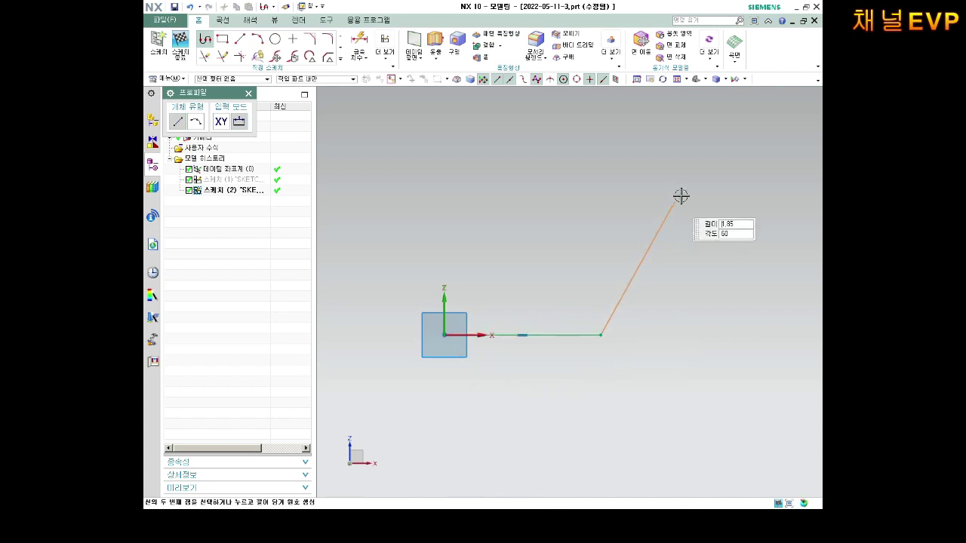
{"action": "left_click", "coordinate": [681, 191]}
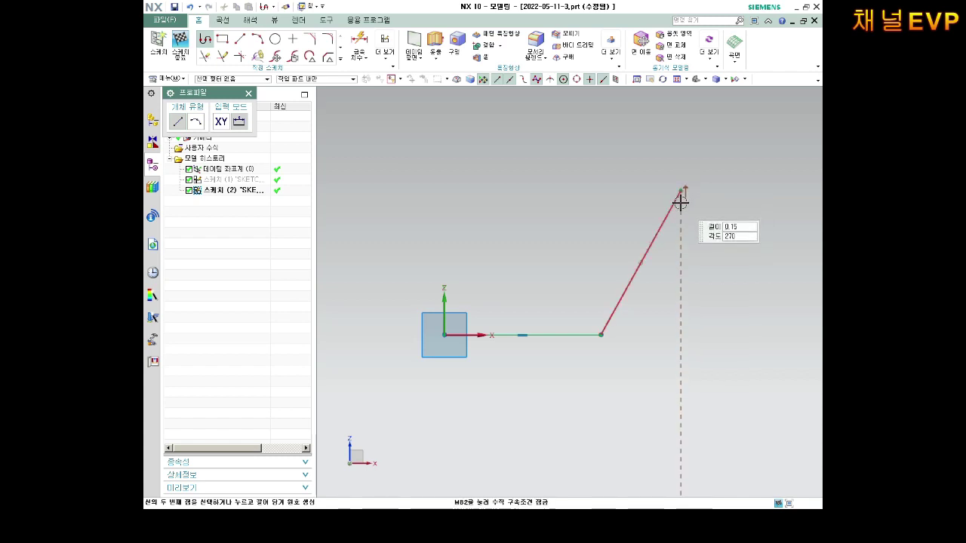
{"action": "key", "text": "Escape"}
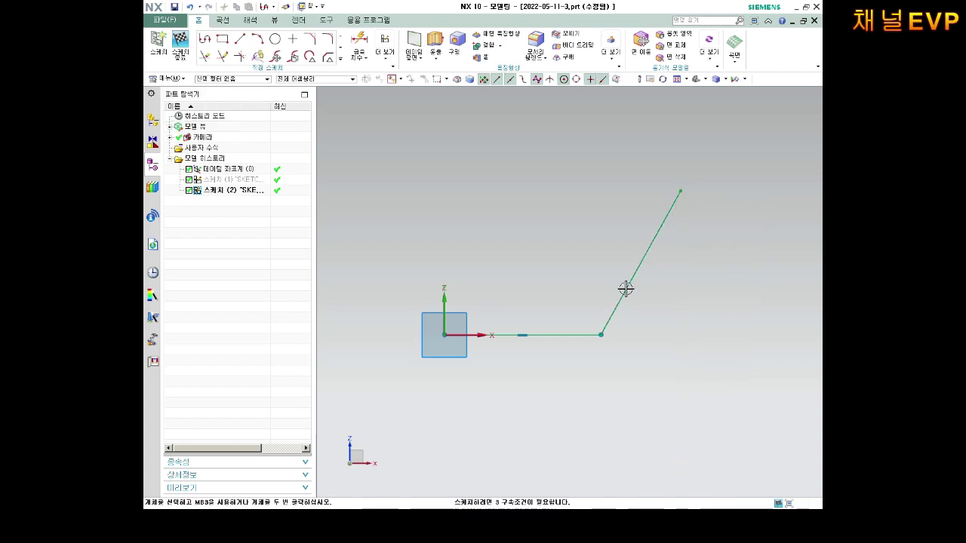
Step: Drag the slanted edge's upper endpoint to settle it up and to the right
{"action": "scroll", "coordinate": [649, 270], "scroll_direction": "up", "scroll_amount": 2}
{"action": "scroll", "coordinate": [649, 270], "scroll_direction": "down", "scroll_amount": 2}
{"action": "left_click_drag", "start_coordinate": [579, 364], "coordinate": [546, 363]}
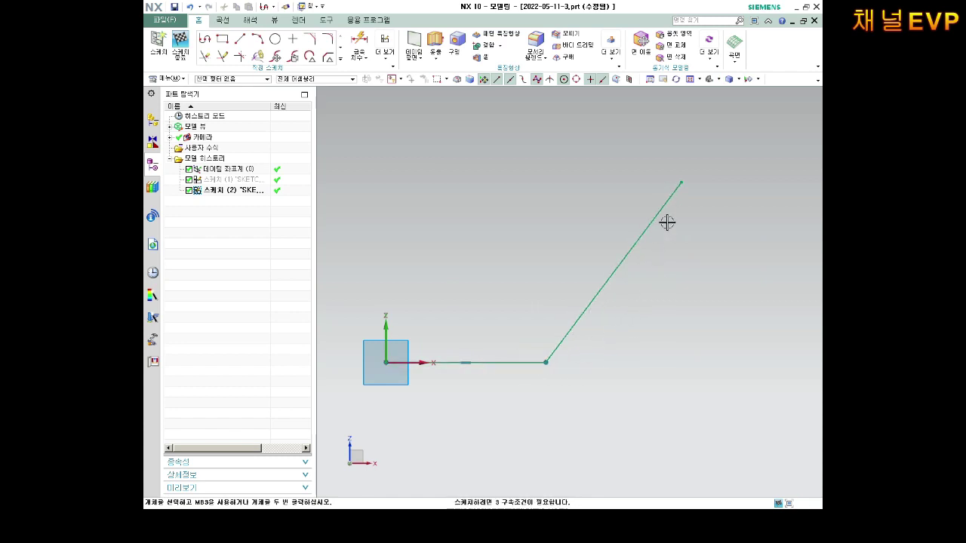
{"action": "left_click_drag", "start_coordinate": [422, 249], "coordinate": [411, 219]}
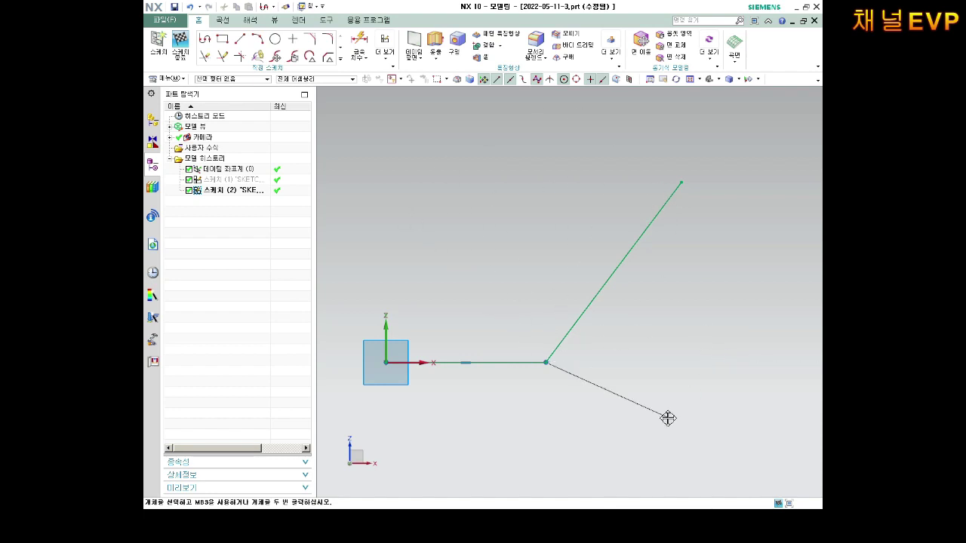
{"action": "left_click_drag", "start_coordinate": [411, 219], "coordinate": [612, 185]}
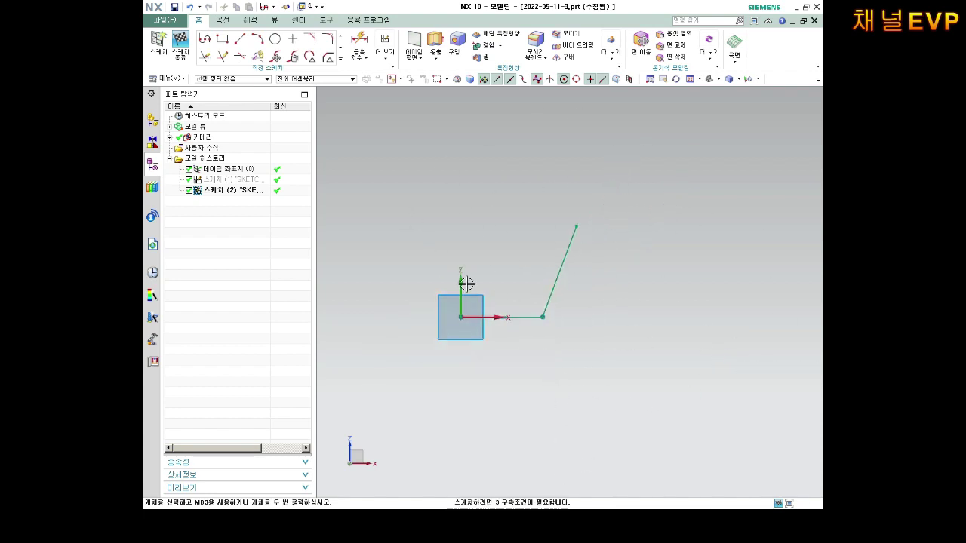
{"action": "middle_click_drag", "start_coordinate": [559, 309], "coordinate": [561, 312], "text": "shift"}
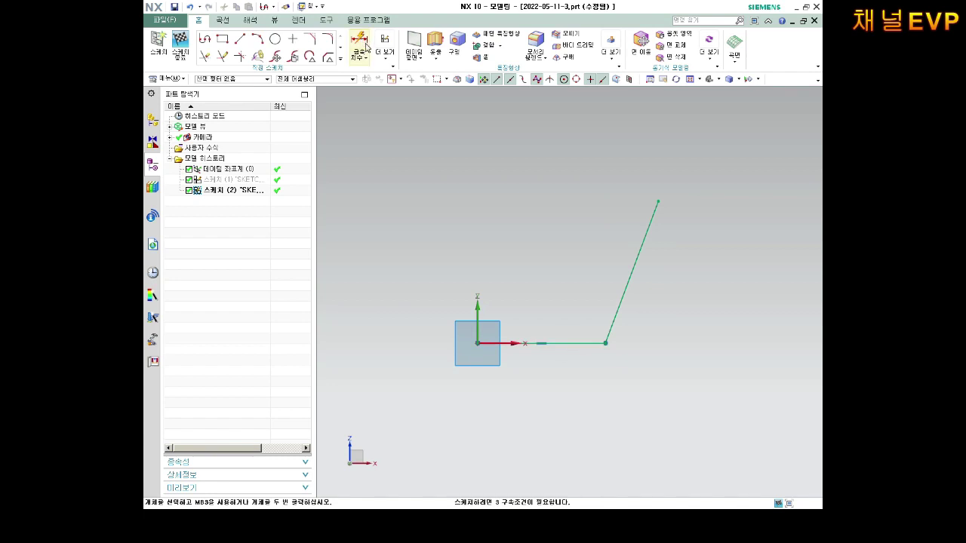
Step: Dimension the horizontal line's length as p2 = 50.0
{"action": "left_click", "coordinate": [367, 47]}
{"action": "left_click", "coordinate": [563, 344]}
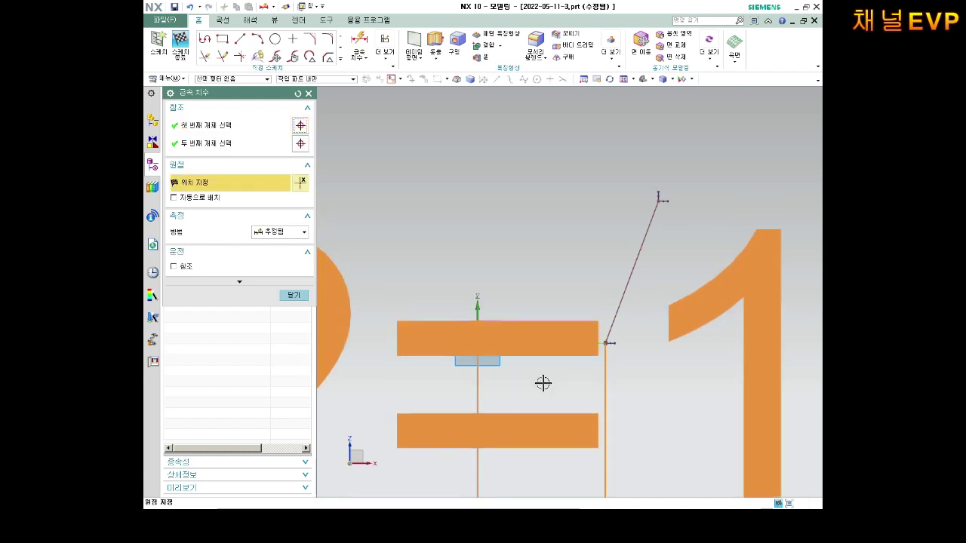
{"action": "left_click", "coordinate": [547, 403]}
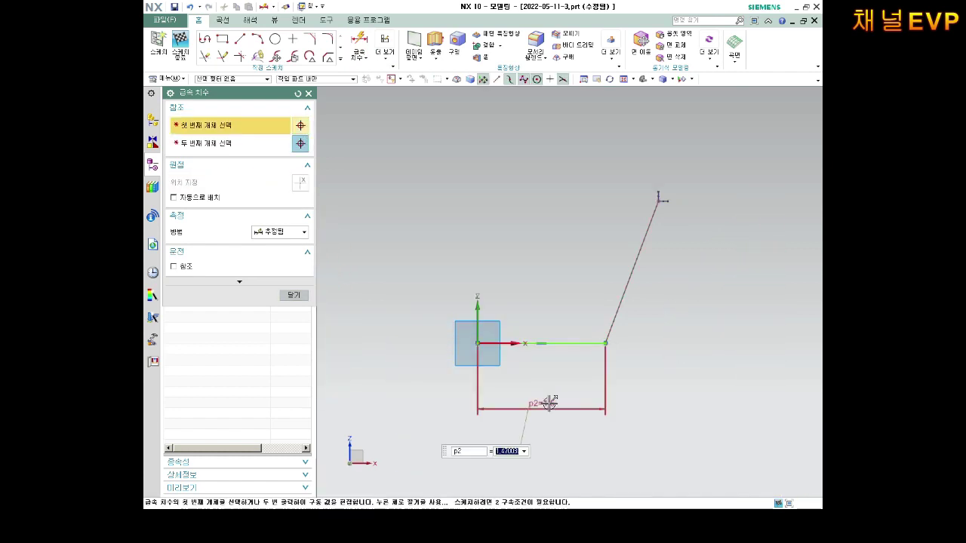
{"action": "key", "text": "ctrl+q"}
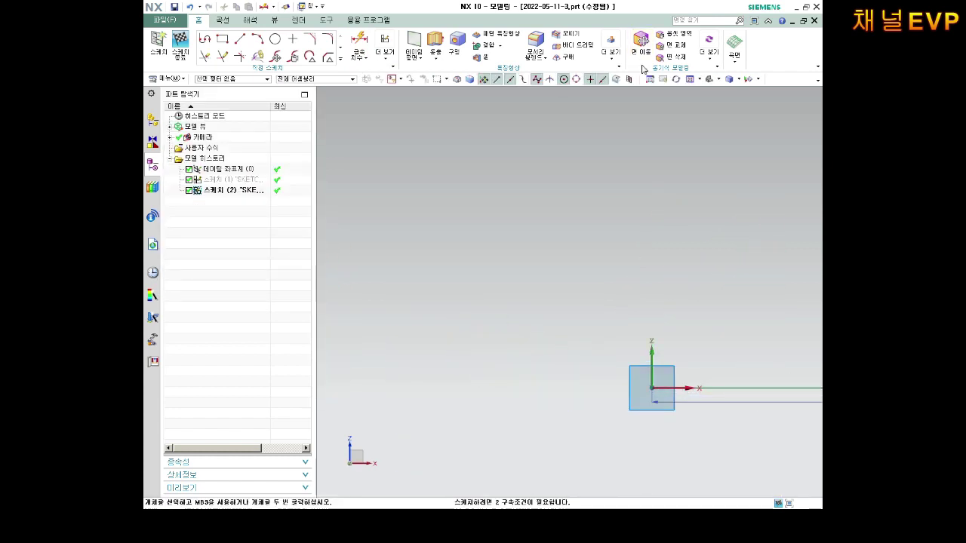
{"action": "scroll", "coordinate": [662, 330], "scroll_direction": "down", "scroll_amount": 3}
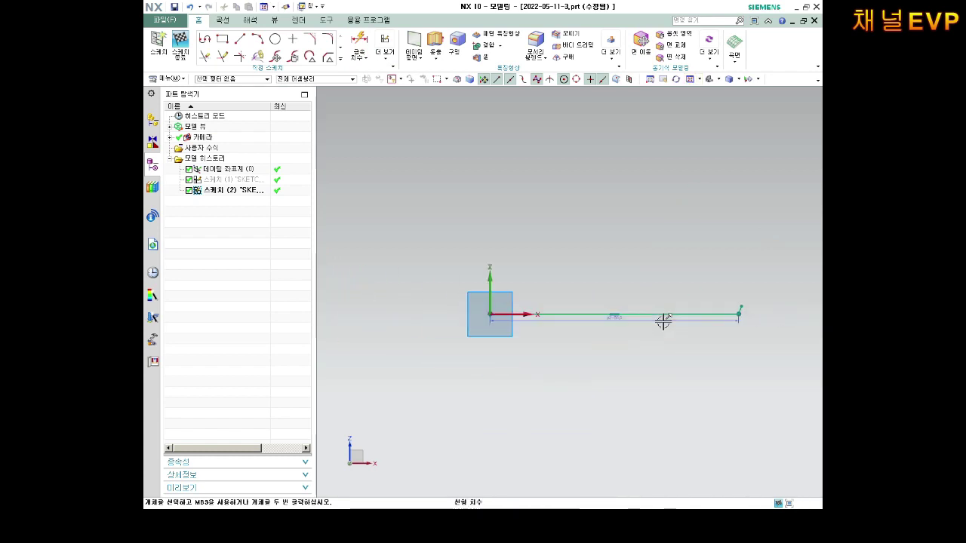
{"action": "scroll", "coordinate": [754, 332], "scroll_direction": "up", "scroll_amount": 3}
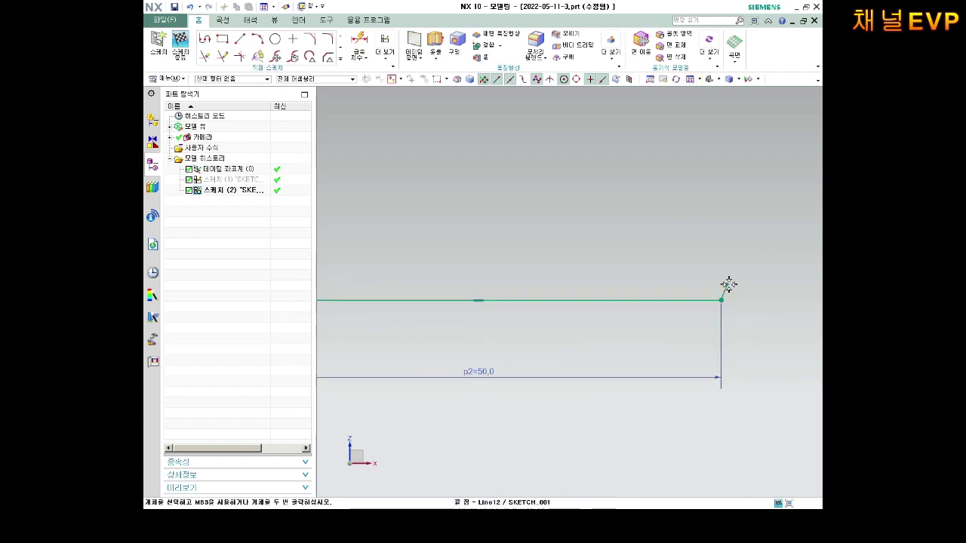
Step: Draw a line rising from the horizontal line's right end, extending it up and right
{"action": "left_click", "coordinate": [759, 112]}
{"action": "scroll", "coordinate": [759, 172], "scroll_direction": "down", "scroll_amount": 4}
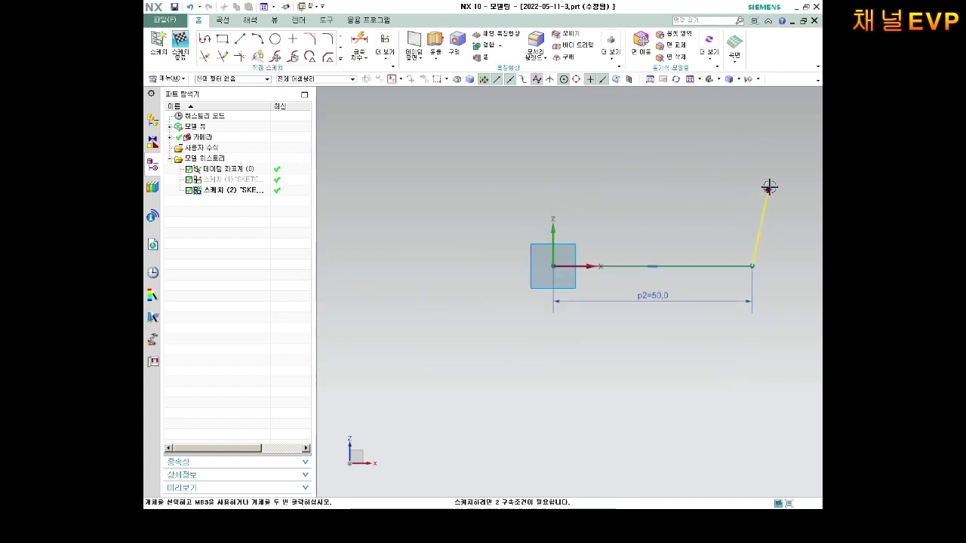
{"action": "left_click_drag", "start_coordinate": [769, 189], "coordinate": [800, 152]}
{"action": "scroll", "coordinate": [773, 187], "scroll_direction": "down", "scroll_amount": 4}
{"action": "scroll", "coordinate": [798, 187], "scroll_direction": "up", "scroll_amount": 3}
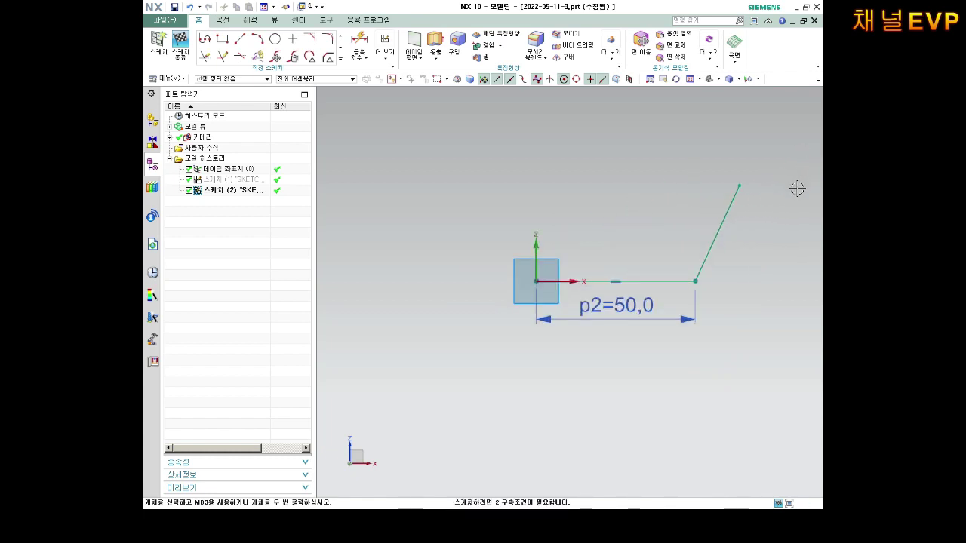
{"action": "scroll", "coordinate": [789, 190], "scroll_direction": "up", "scroll_amount": 2}
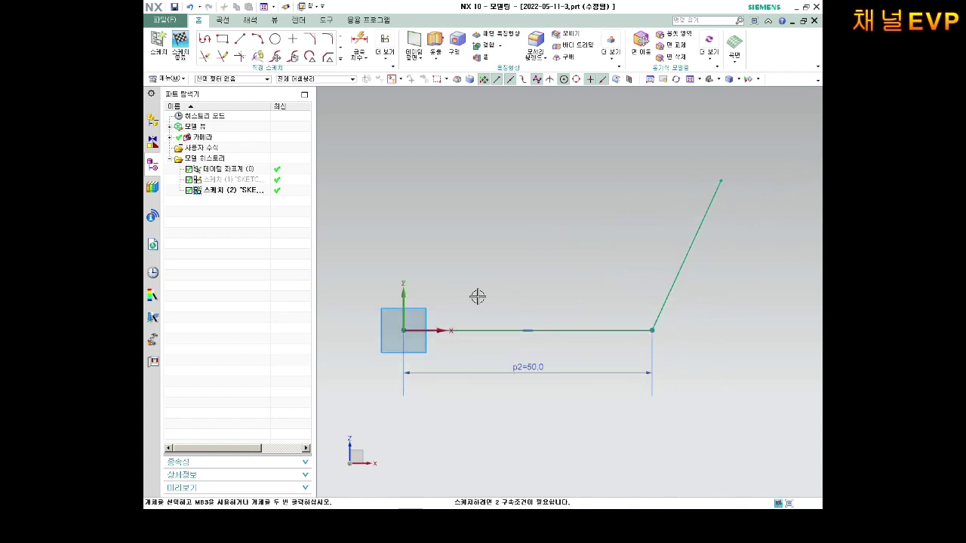
{"action": "left_click", "coordinate": [364, 45]}
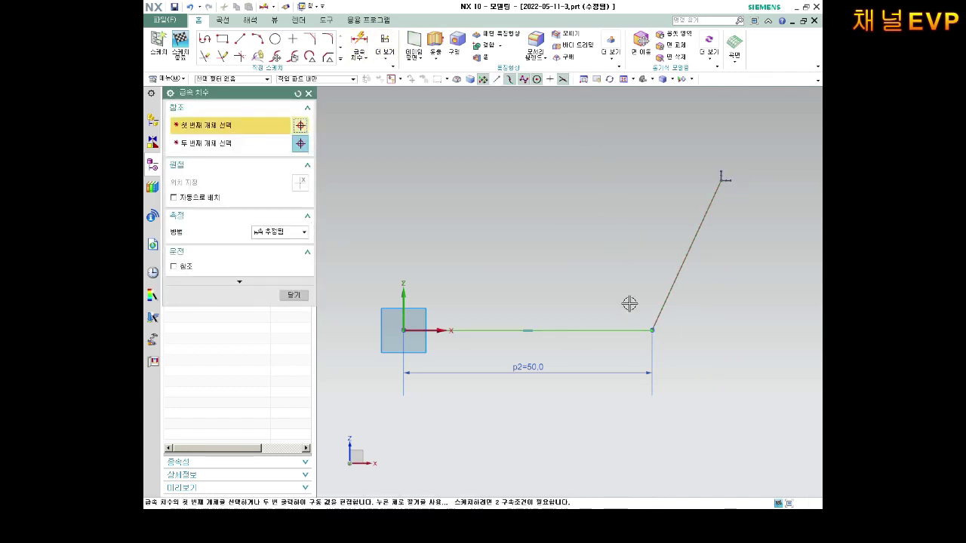
Step: Dimension the angle between the horizontal and slanted lines as p3 = 45°
{"action": "left_click", "coordinate": [578, 330]}
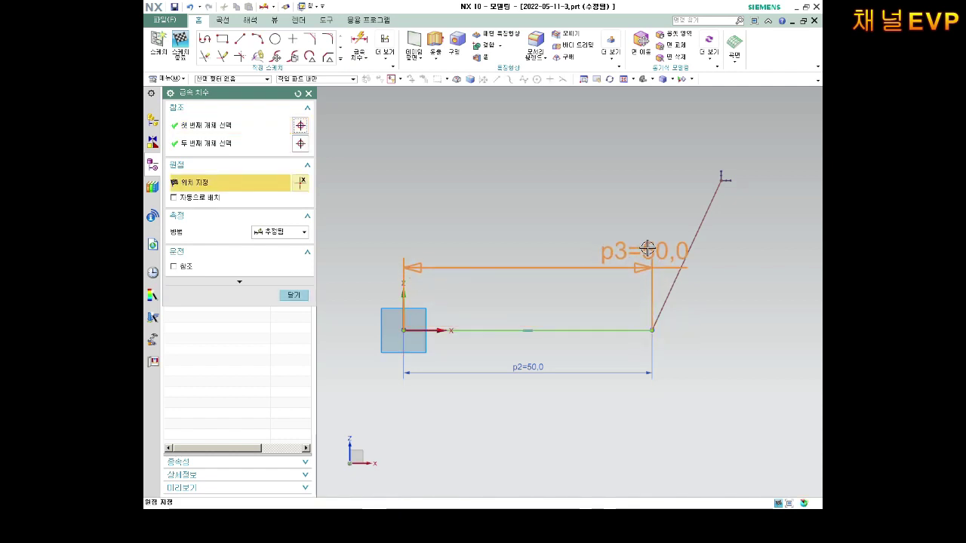
{"action": "left_click", "coordinate": [699, 236]}
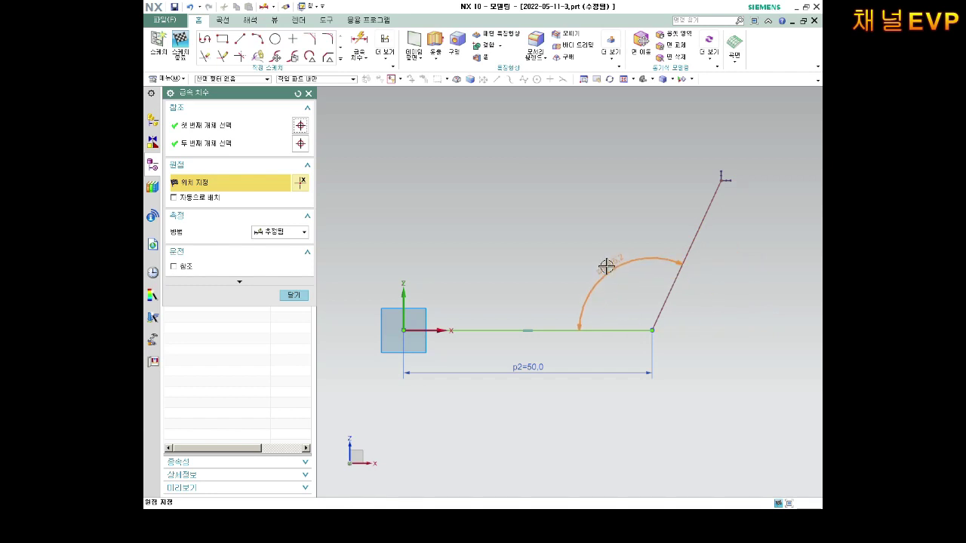
{"action": "left_click", "coordinate": [729, 280]}
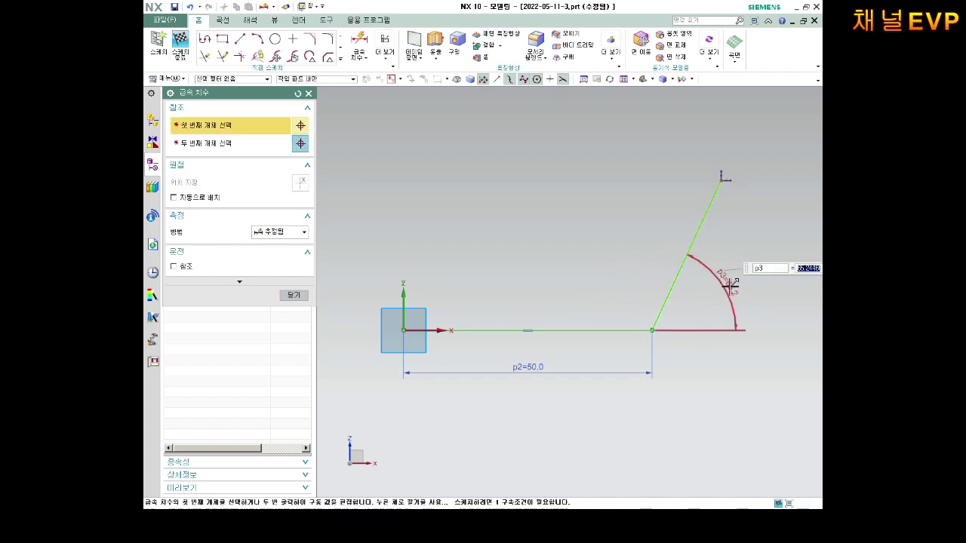
{"action": "type", "text": "45"}
{"action": "key", "text": "Return"}
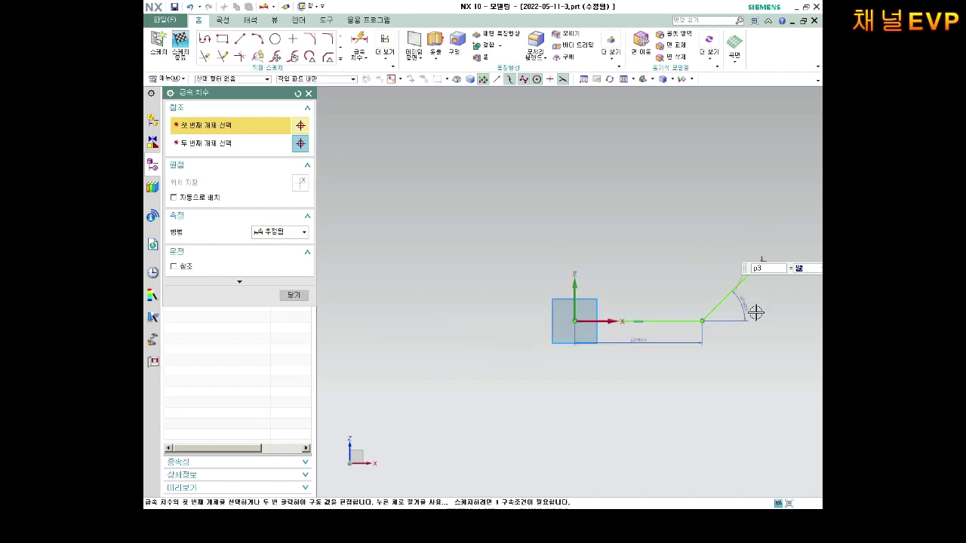
{"action": "key", "text": "Escape"}
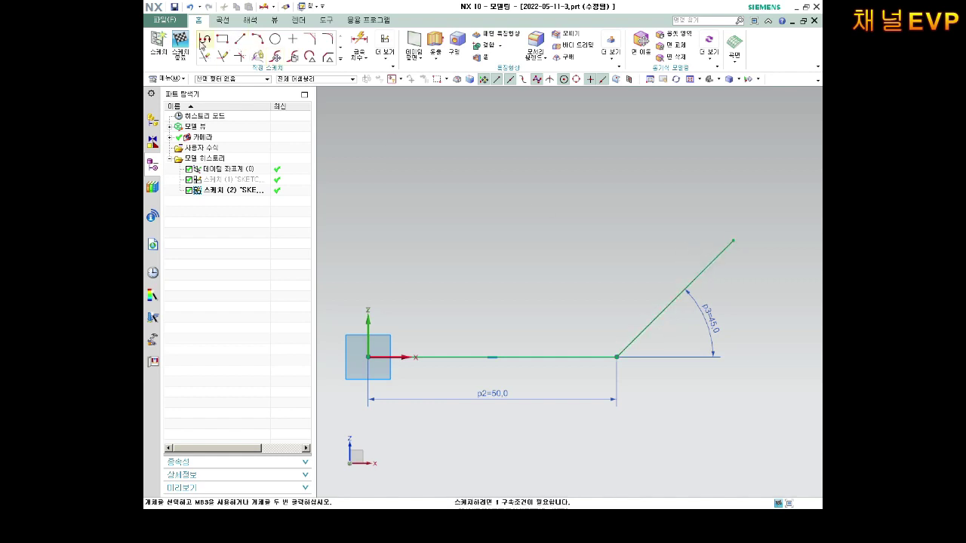
Step: Add a length dimension p4 = 50.0 to the slanted line, fully constraining the sketch
{"action": "left_click", "coordinate": [358, 46]}
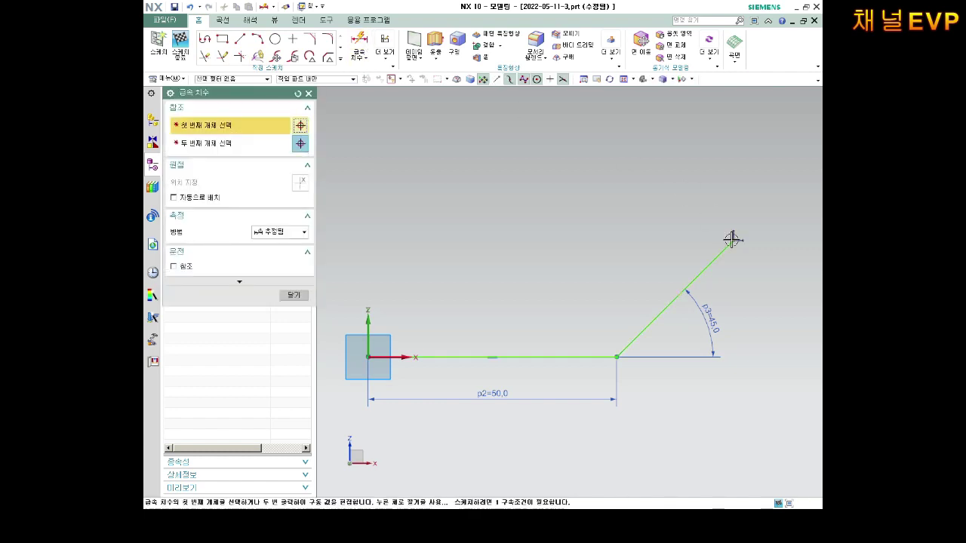
{"action": "scroll", "coordinate": [744, 275], "scroll_direction": "up", "scroll_amount": 1}
{"action": "scroll", "coordinate": [743, 275], "scroll_direction": "up", "scroll_amount": 2}
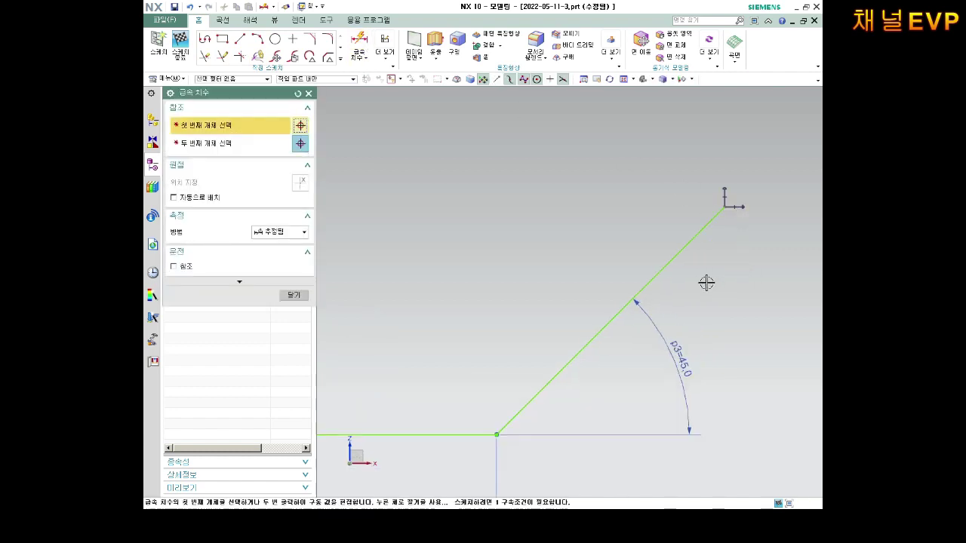
{"action": "left_click", "coordinate": [665, 268]}
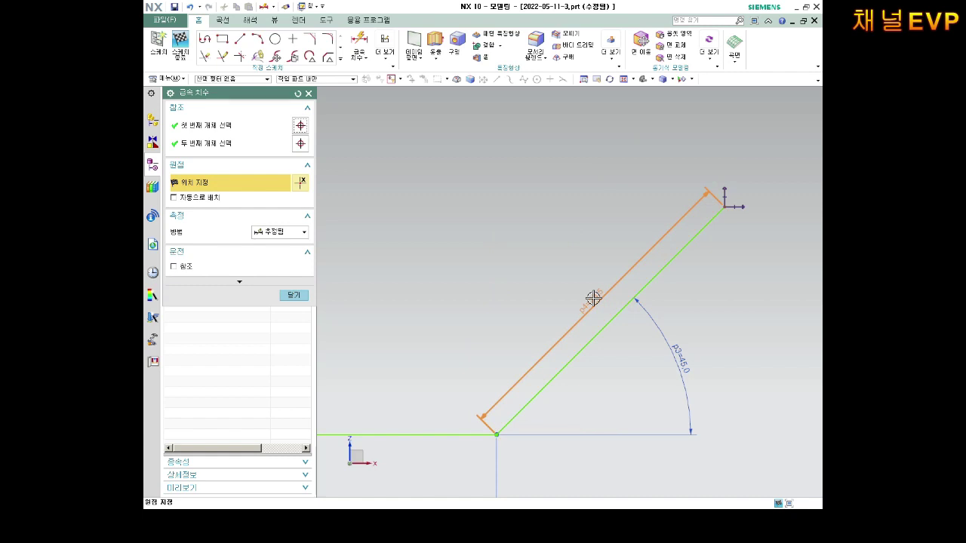
{"action": "left_click", "coordinate": [593, 299]}
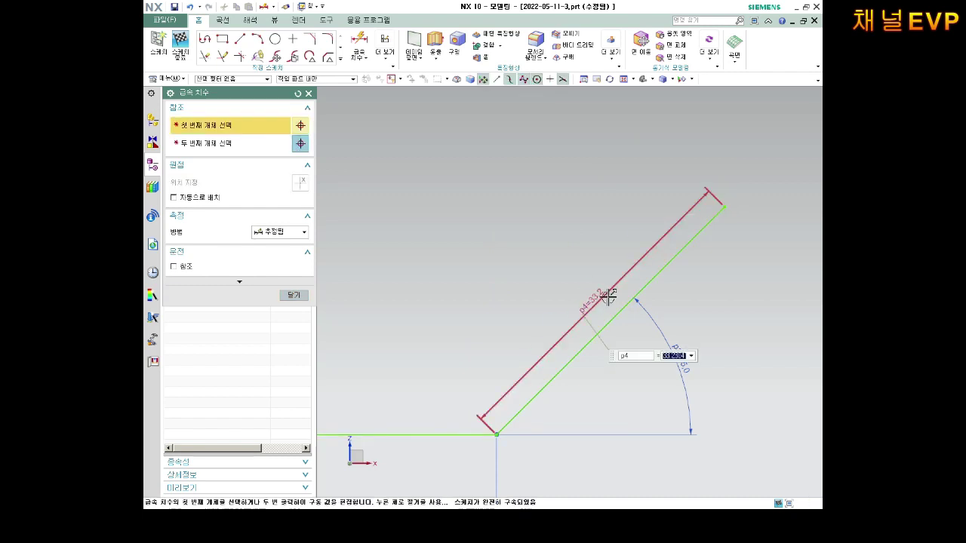
{"action": "type", "text": "30"}
{"action": "key", "text": "Return"}
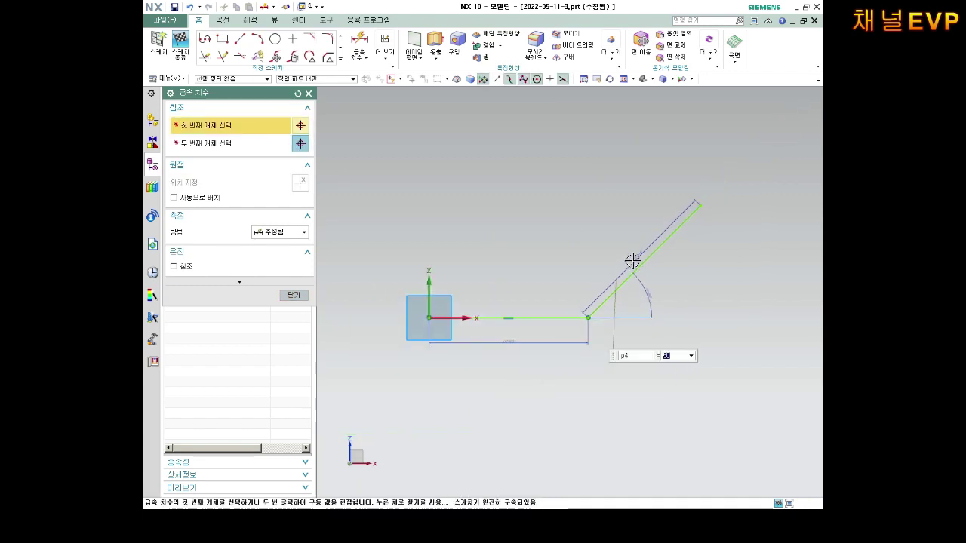
{"action": "scroll", "coordinate": [633, 261], "scroll_direction": "up", "scroll_amount": 2}
{"action": "middle_click", "coordinate": [642, 309]}
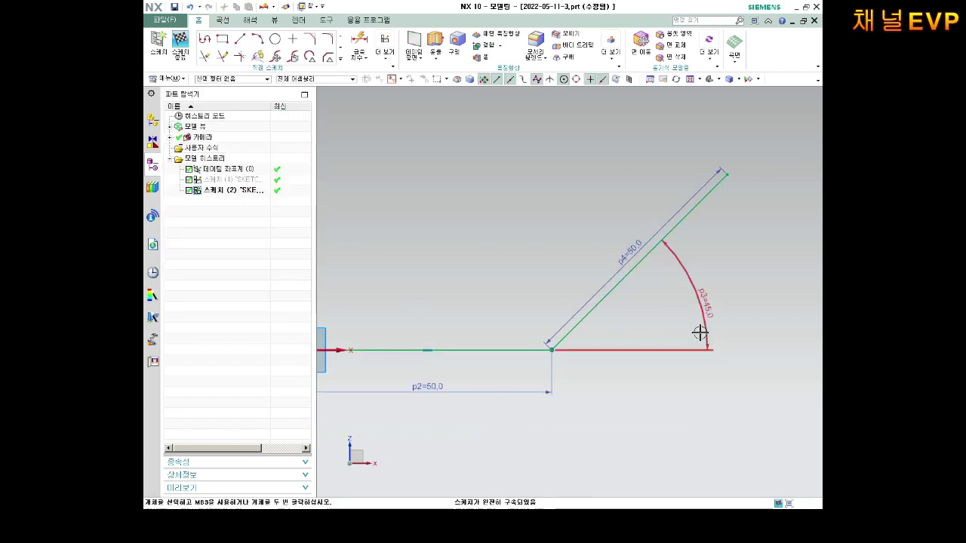
{"action": "scroll", "coordinate": [562, 316], "scroll_direction": "down", "scroll_amount": 3}
{"action": "scroll", "coordinate": [480, 292], "scroll_direction": "up", "scroll_amount": 2}
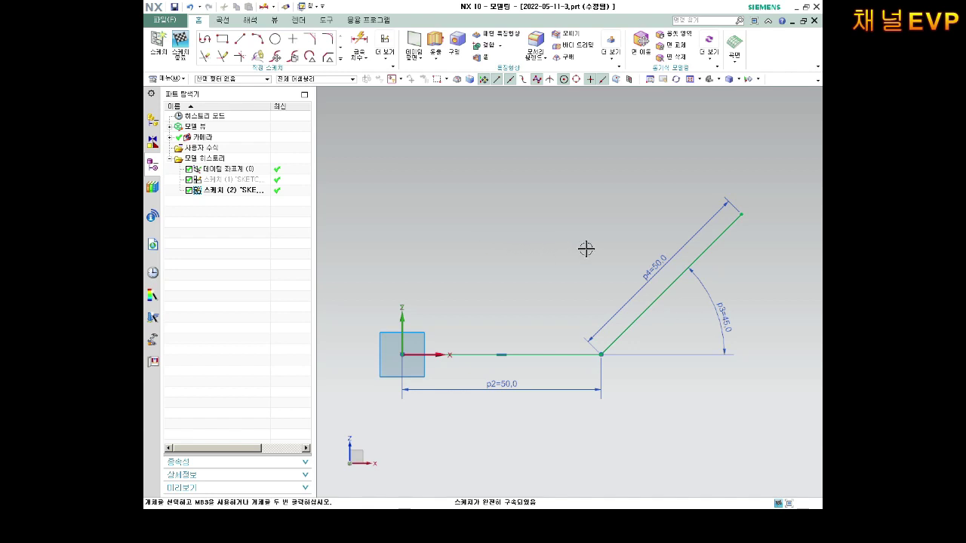
{"action": "scroll", "coordinate": [604, 248], "scroll_direction": "down", "scroll_amount": 3}
{"action": "scroll", "coordinate": [724, 198], "scroll_direction": "up", "scroll_amount": 3}
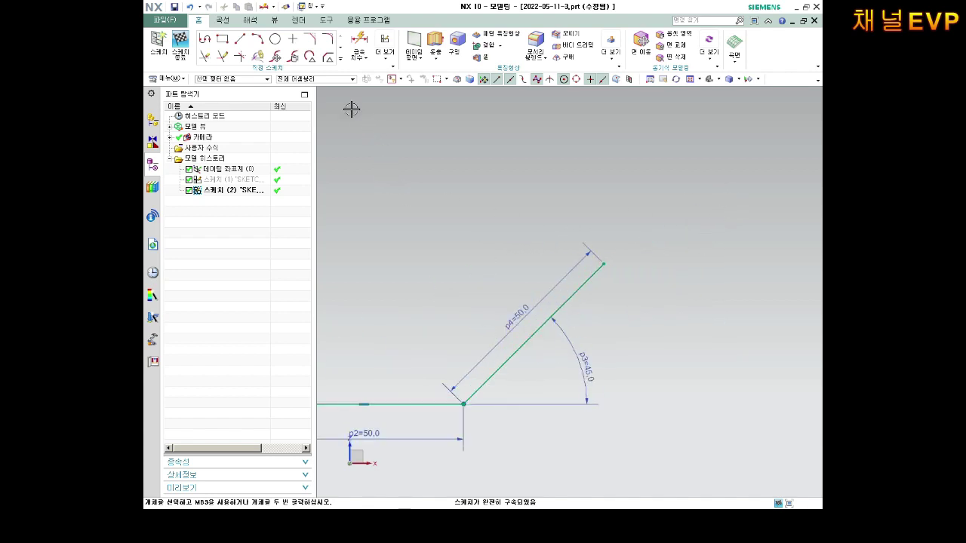
{"action": "left_click", "coordinate": [205, 38]}
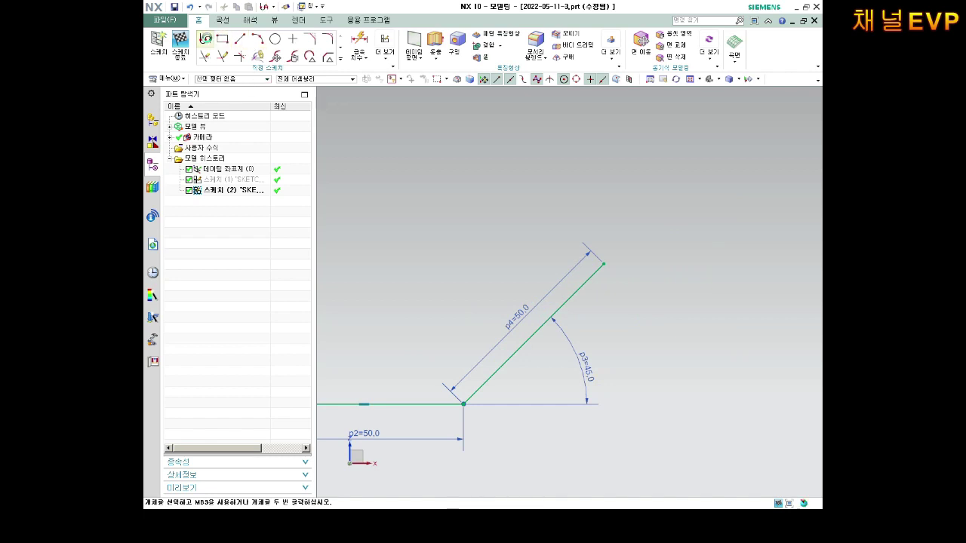
{"action": "left_click", "coordinate": [603, 263]}
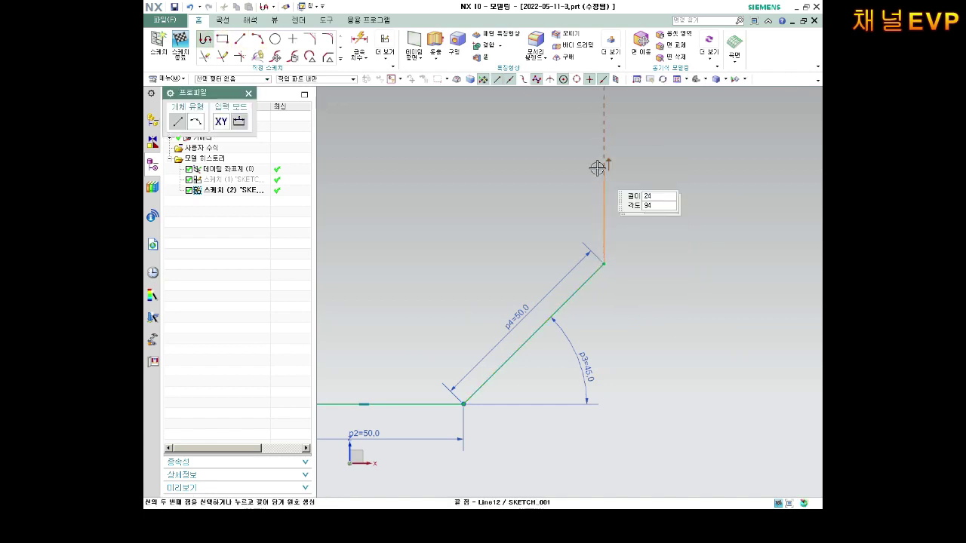
{"action": "left_click", "coordinate": [483, 142]}
{"action": "left_click", "coordinate": [680, 115]}
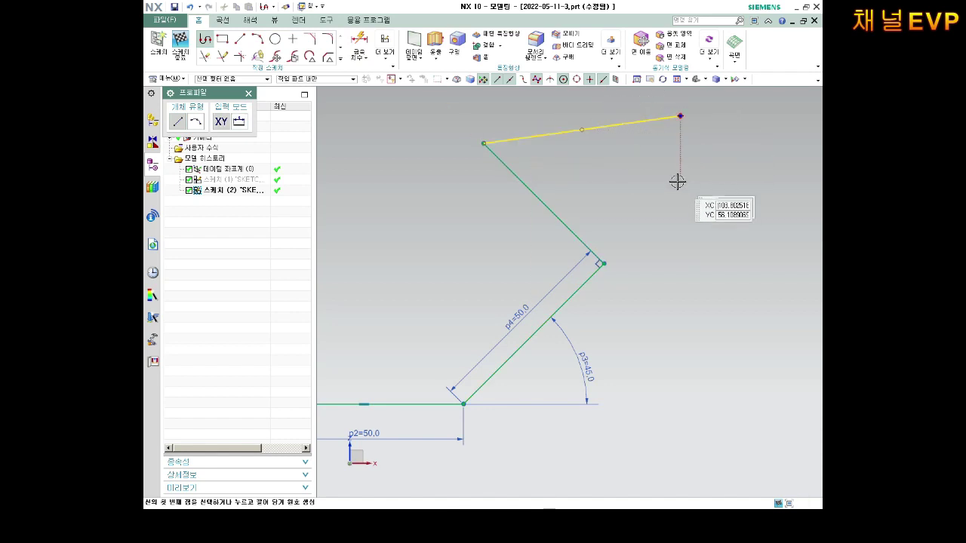
{"action": "key", "text": "Escape"}
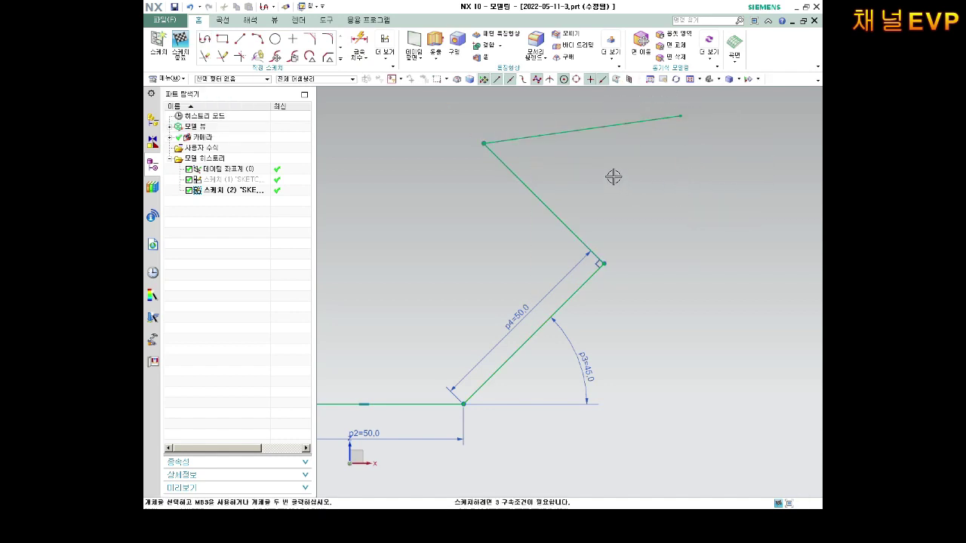
{"action": "middle_click_drag", "start_coordinate": [615, 177], "coordinate": [565, 125]}
{"action": "key", "text": "F8"}
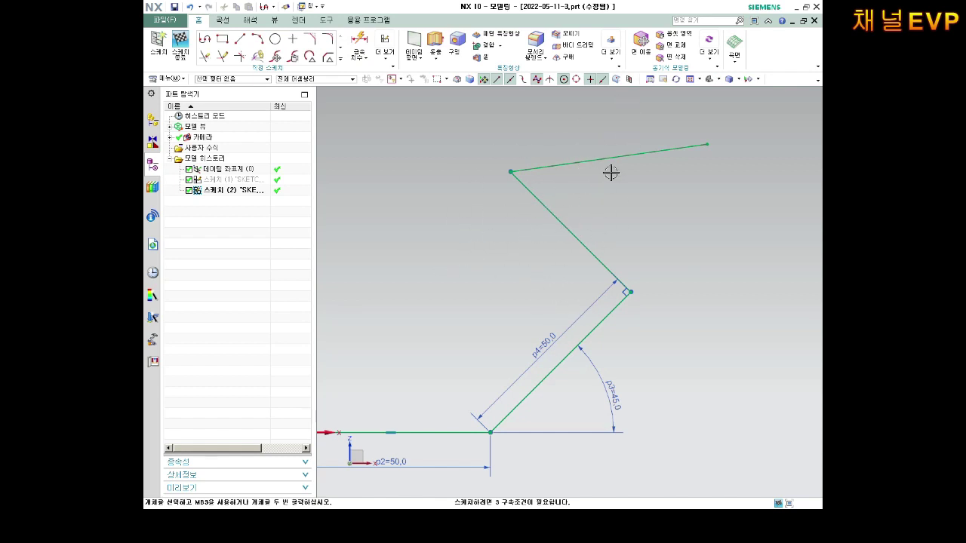
{"action": "middle_click_drag", "start_coordinate": [578, 219], "coordinate": [569, 186]}
{"action": "key", "text": "F8"}
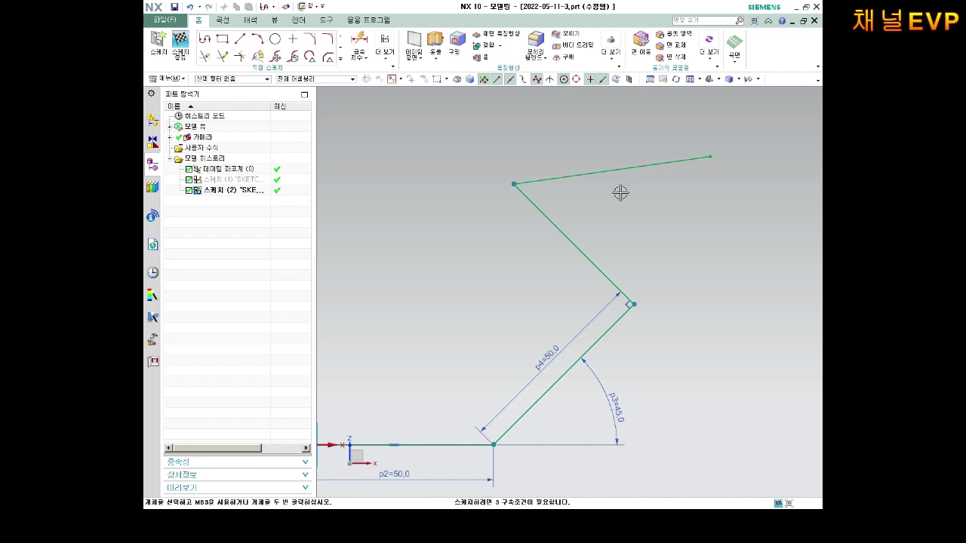
{"action": "left_click", "coordinate": [597, 172]}
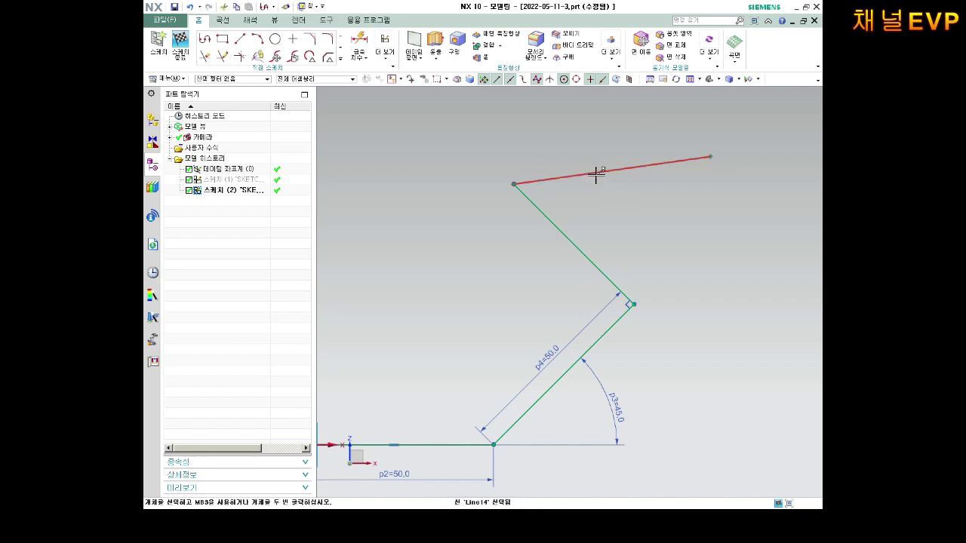
{"action": "key", "text": "Delete"}
{"action": "left_click", "coordinate": [548, 216]}
{"action": "key", "text": "Delete"}
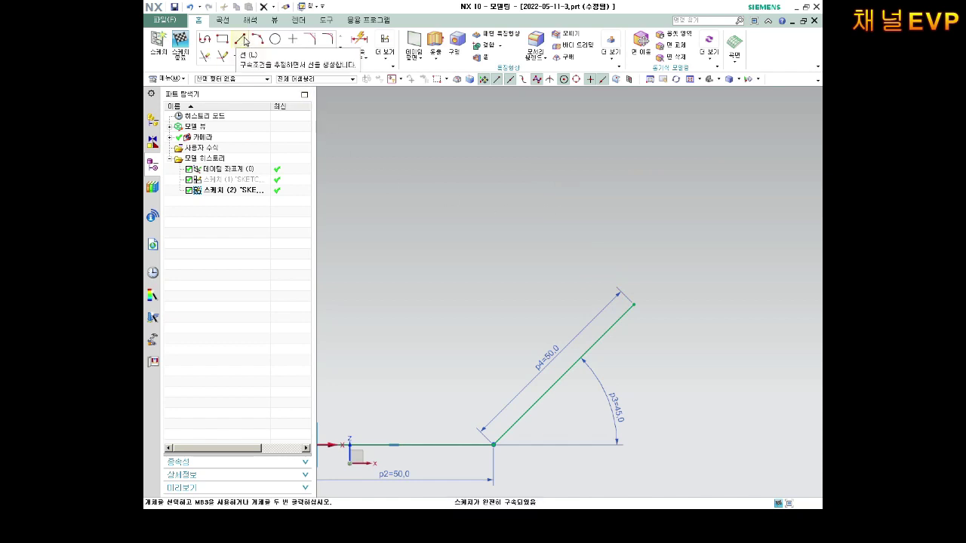
Step: Draw four separate practice lines with the Line tool around the dimensioned shape
{"action": "left_click", "coordinate": [244, 41]}
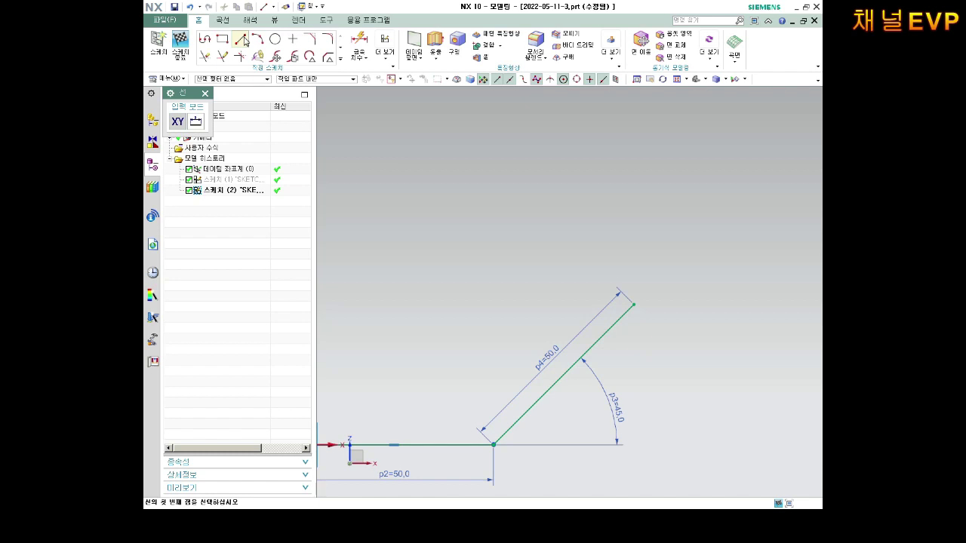
{"action": "left_click", "coordinate": [634, 304]}
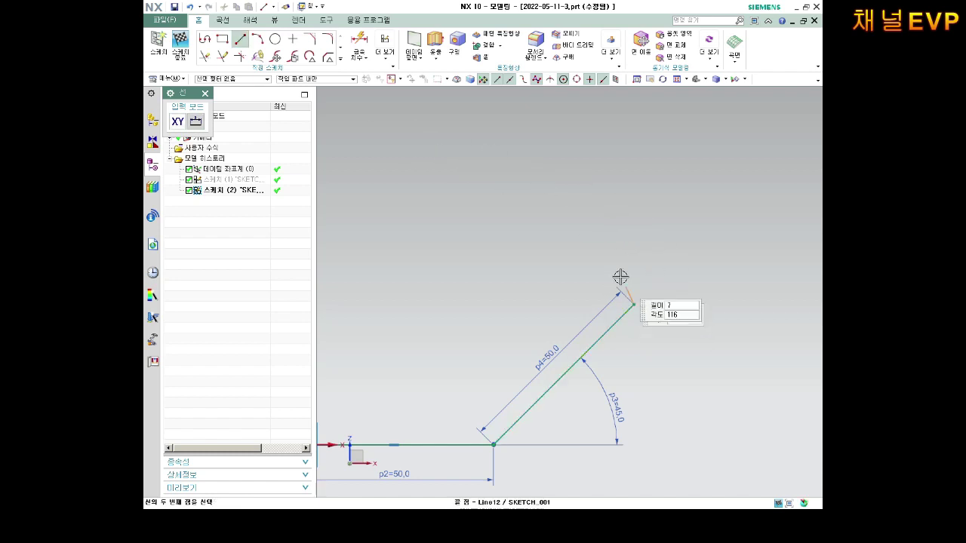
{"action": "left_click", "coordinate": [516, 165]}
{"action": "left_click", "coordinate": [446, 242]}
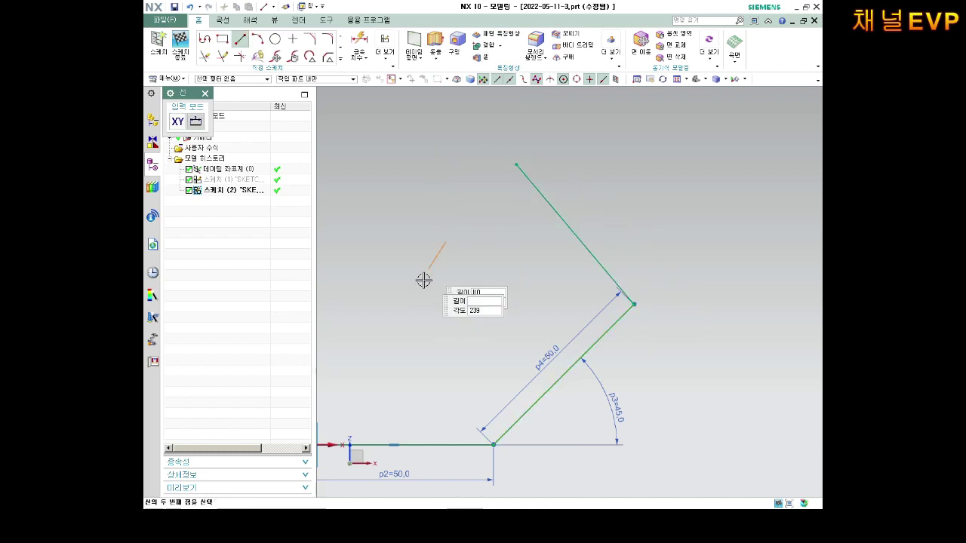
{"action": "left_click", "coordinate": [385, 357]}
{"action": "left_click", "coordinate": [665, 144]}
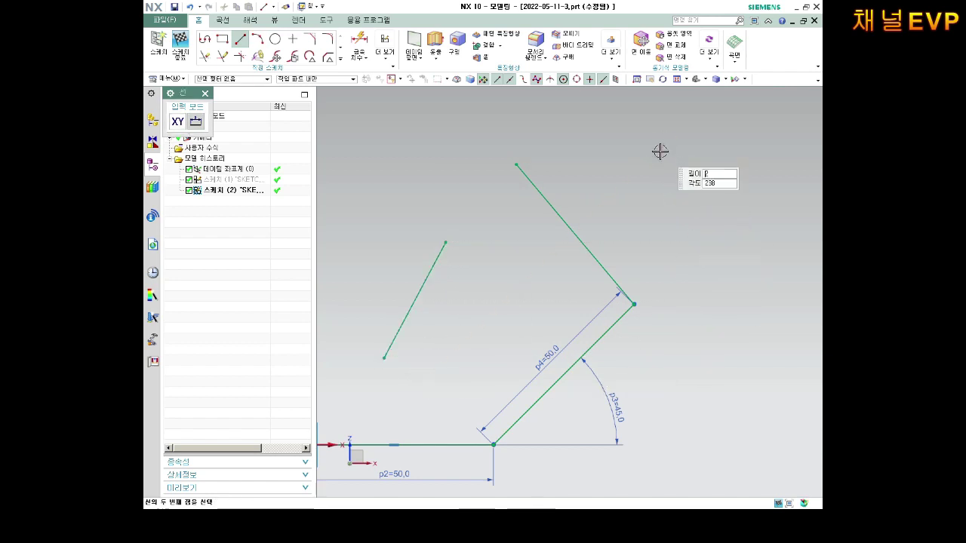
{"action": "left_click", "coordinate": [700, 276]}
{"action": "left_click", "coordinate": [445, 158]}
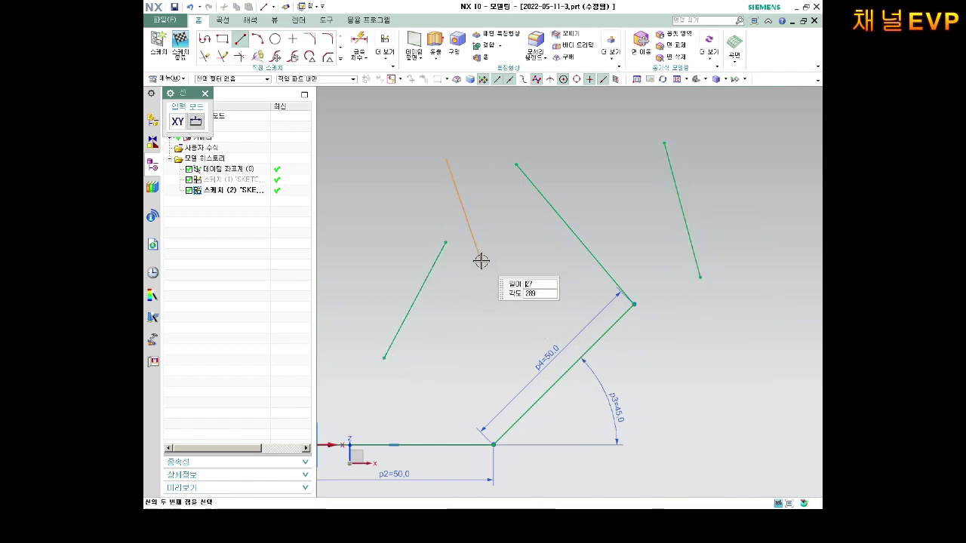
{"action": "left_click", "coordinate": [493, 301]}
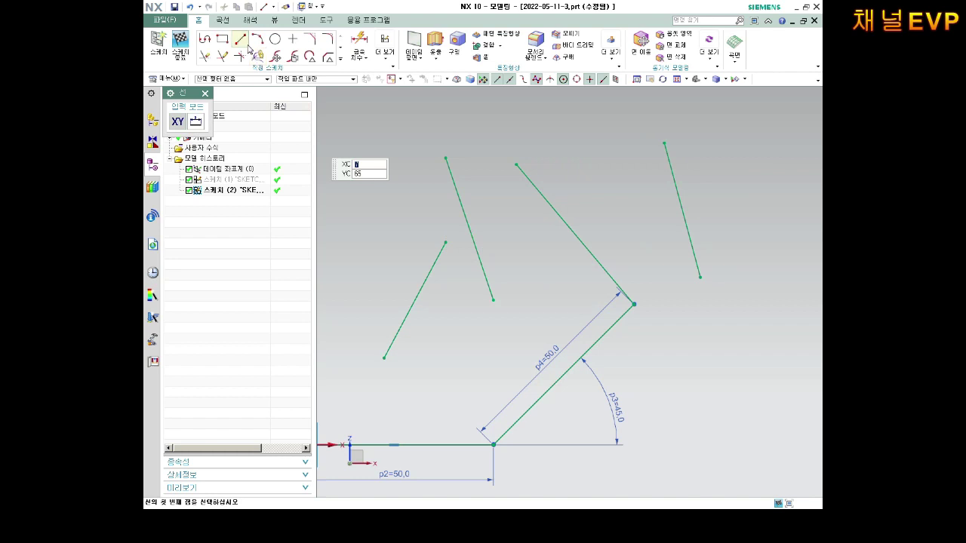
Step: Draw a six-point zigzag chain of connected Profile segments
{"action": "left_click", "coordinate": [205, 39]}
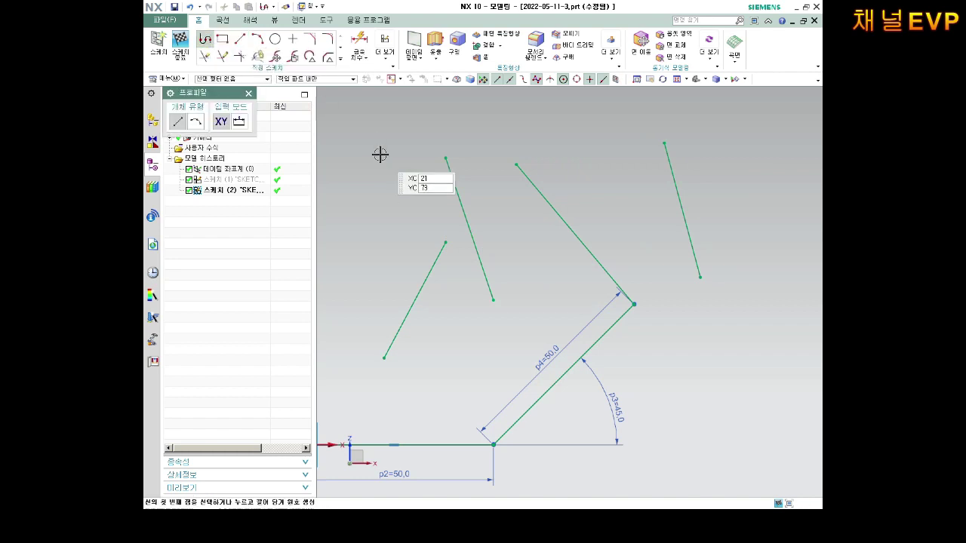
{"action": "left_click", "coordinate": [370, 230]}
{"action": "left_click", "coordinate": [448, 110]}
{"action": "left_click", "coordinate": [516, 264]}
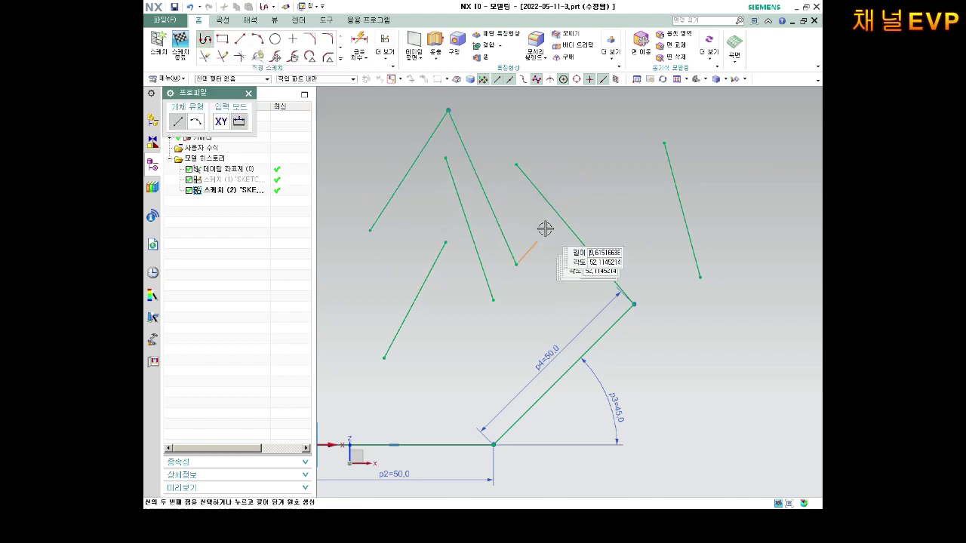
{"action": "left_click", "coordinate": [600, 134]}
{"action": "left_click", "coordinate": [670, 337]}
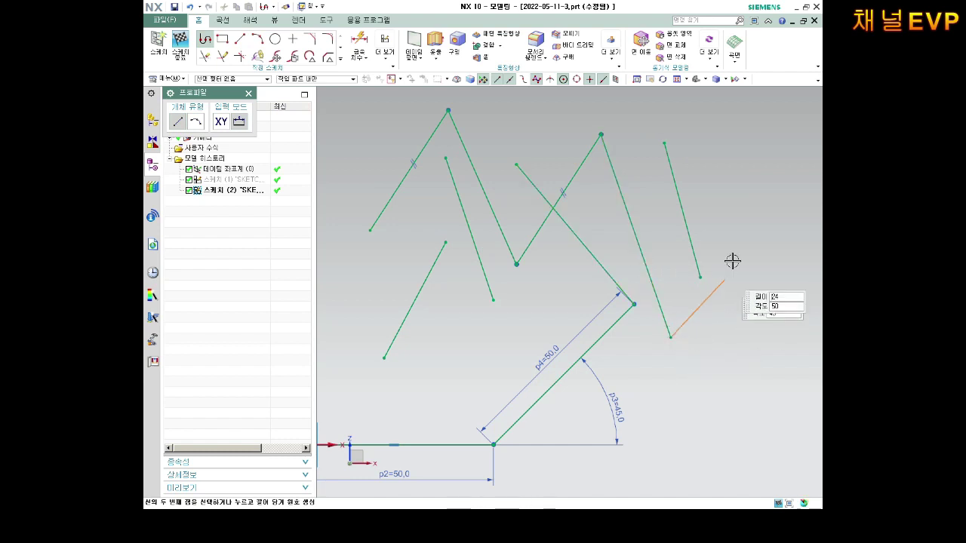
{"action": "left_click", "coordinate": [765, 159]}
{"action": "key", "text": "Escape"}
{"action": "key", "text": "Escape"}
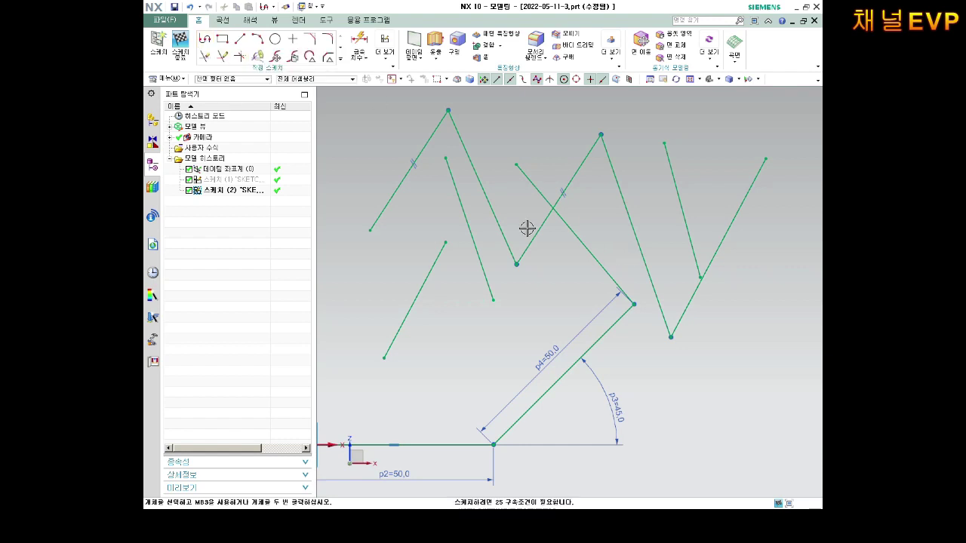
Step: Finish the practice sketch and return to modeling
{"action": "scroll", "coordinate": [527, 228], "scroll_direction": "down", "scroll_amount": 3}
{"action": "scroll", "coordinate": [458, 239], "scroll_direction": "down", "scroll_amount": 1}
{"action": "scroll", "coordinate": [457, 233], "scroll_direction": "up", "scroll_amount": 2}
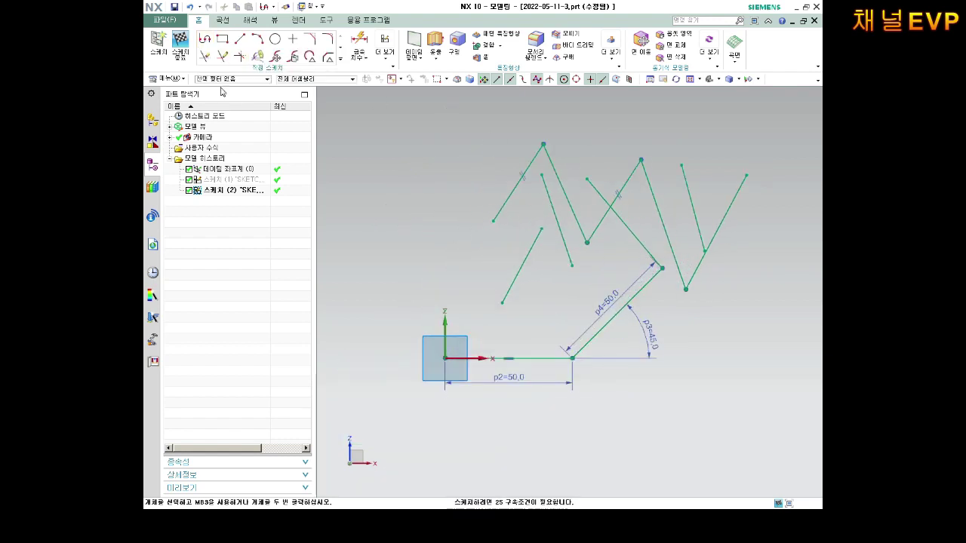
{"action": "left_click", "coordinate": [180, 44]}
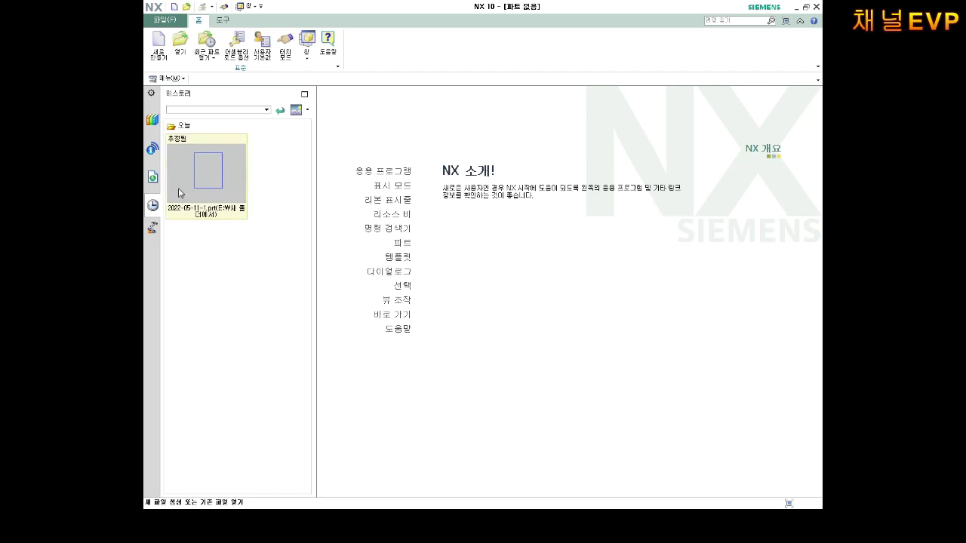
Step: Create a new Model part named 2022-05-11-4.prt
{"action": "left_click", "coordinate": [160, 47]}
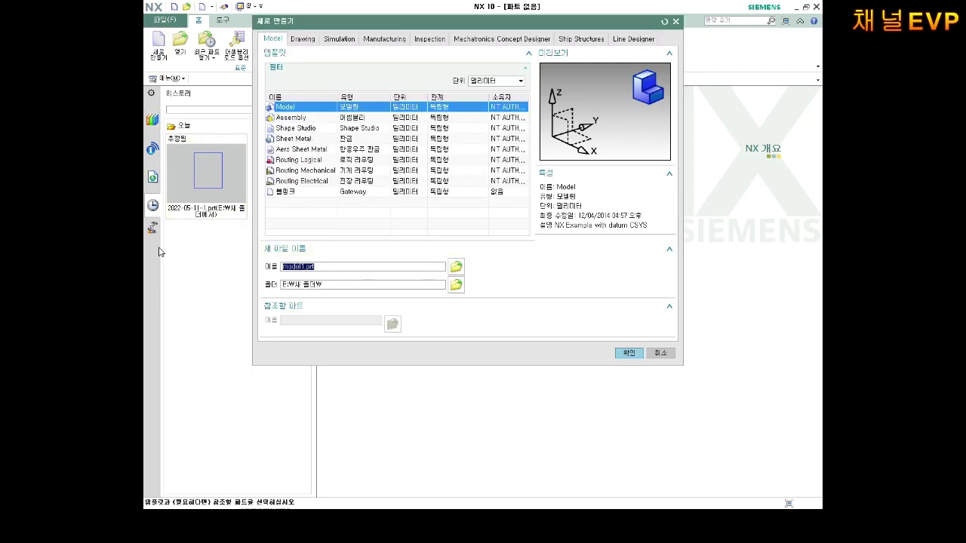
{"action": "type", "text": "ㅋ"}
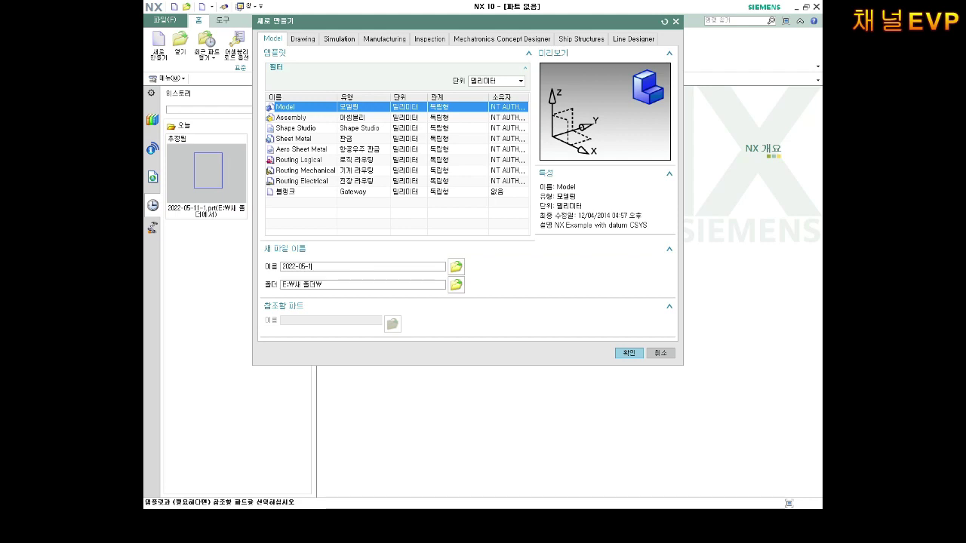
{"action": "key", "text": "Return"}
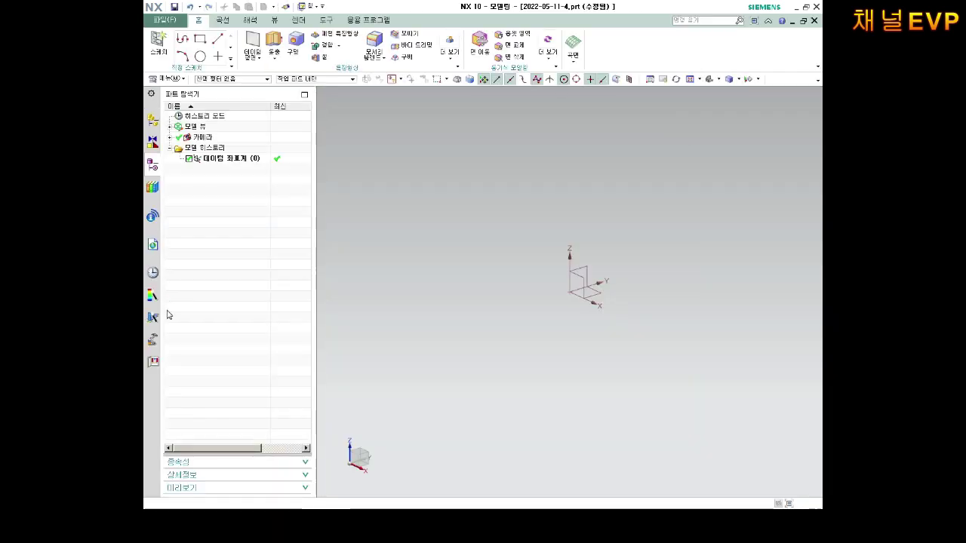
Step: Create Sketch (1) on the XY plane of the datum CSYS
{"action": "left_click", "coordinate": [158, 42]}
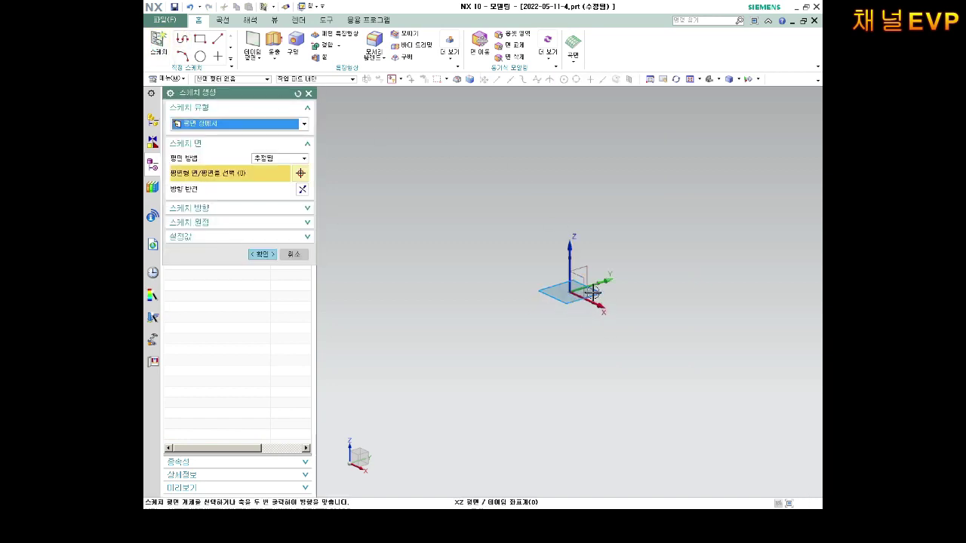
{"action": "left_click", "coordinate": [576, 294]}
{"action": "left_click", "coordinate": [260, 254]}
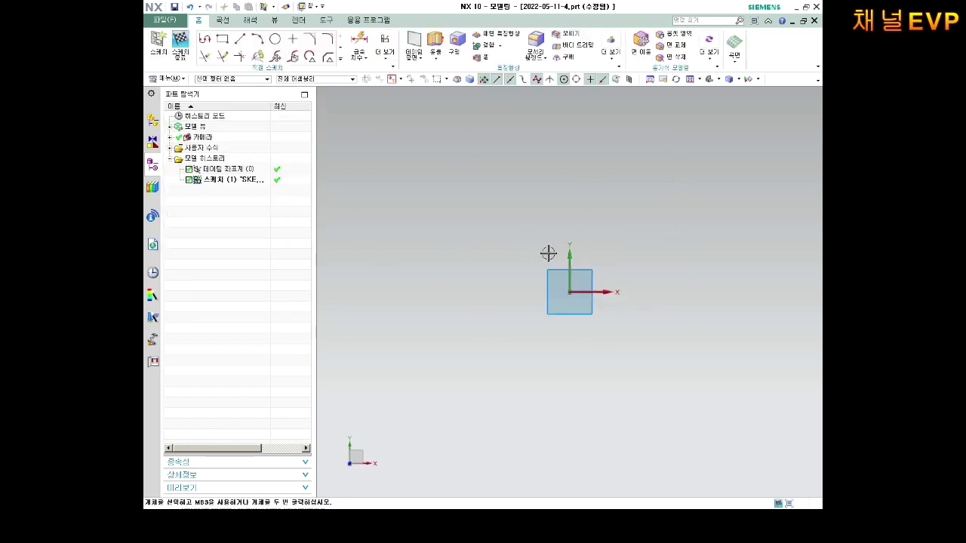
{"action": "scroll", "coordinate": [631, 258], "scroll_direction": "up", "scroll_amount": 2}
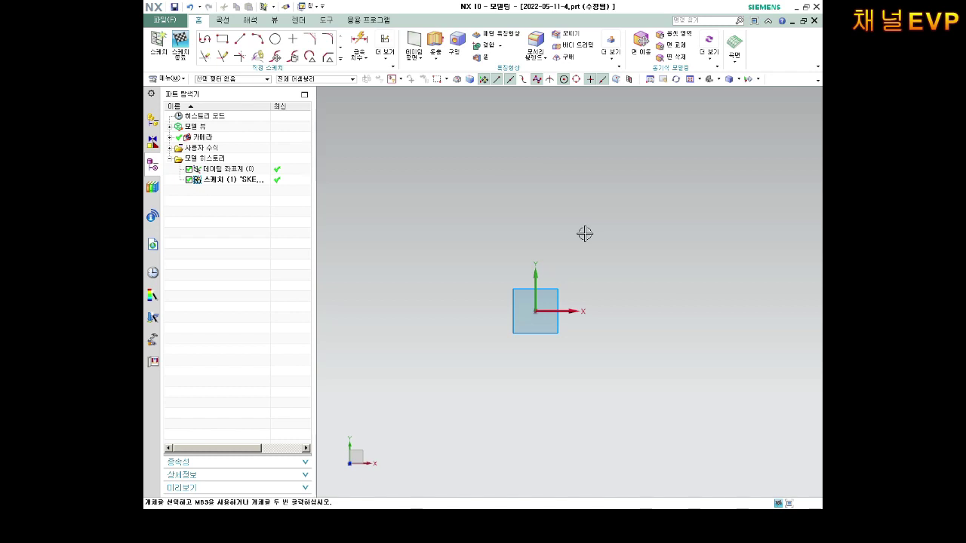
Step: Draw a closed four-sided profile from the origin: up, left, down and back to the origin
{"action": "left_click", "coordinate": [204, 39]}
{"action": "left_click", "coordinate": [535, 311]}
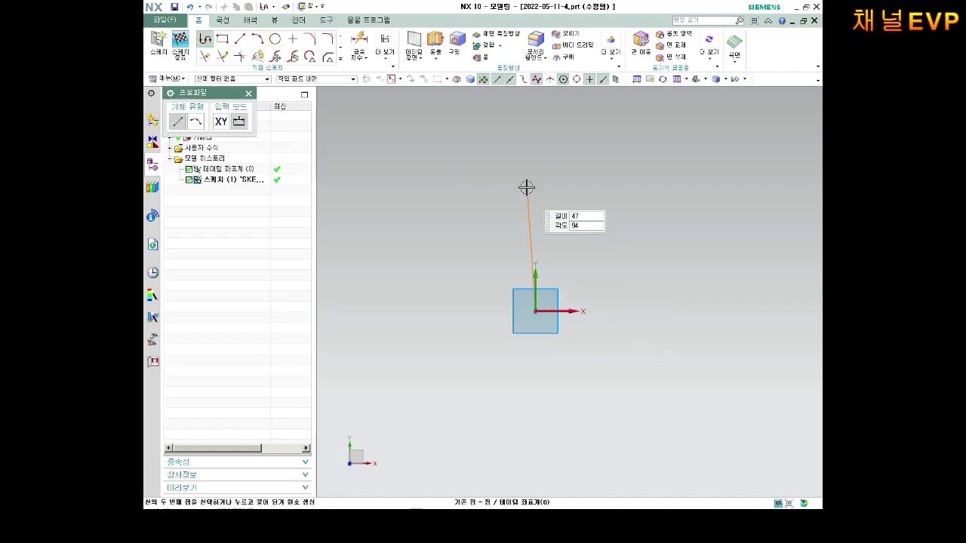
{"action": "left_click", "coordinate": [532, 138]}
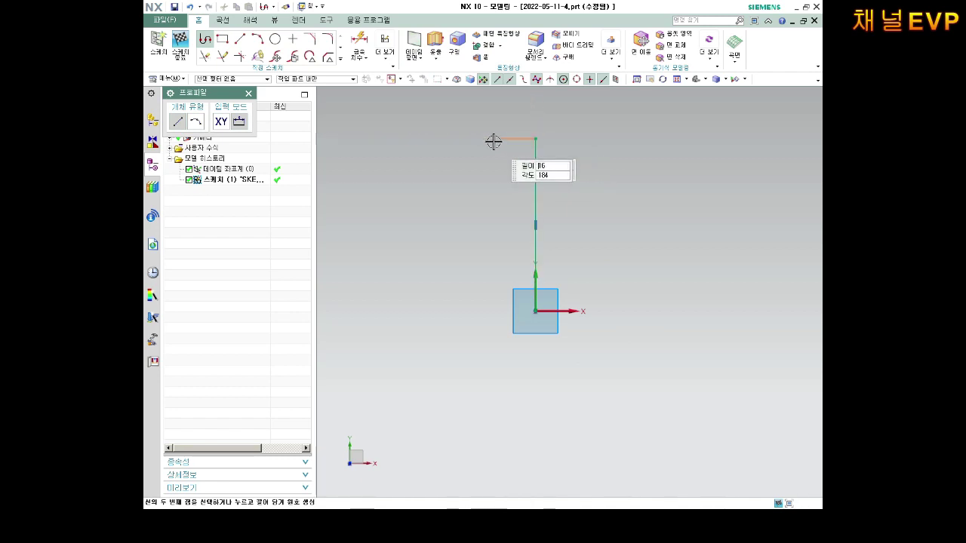
{"action": "left_click", "coordinate": [431, 142]}
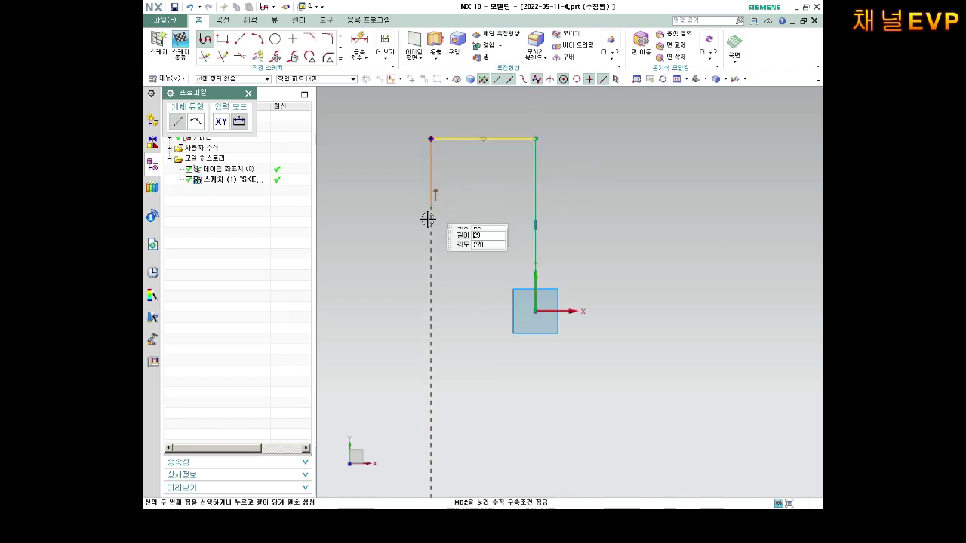
{"action": "left_click", "coordinate": [431, 311]}
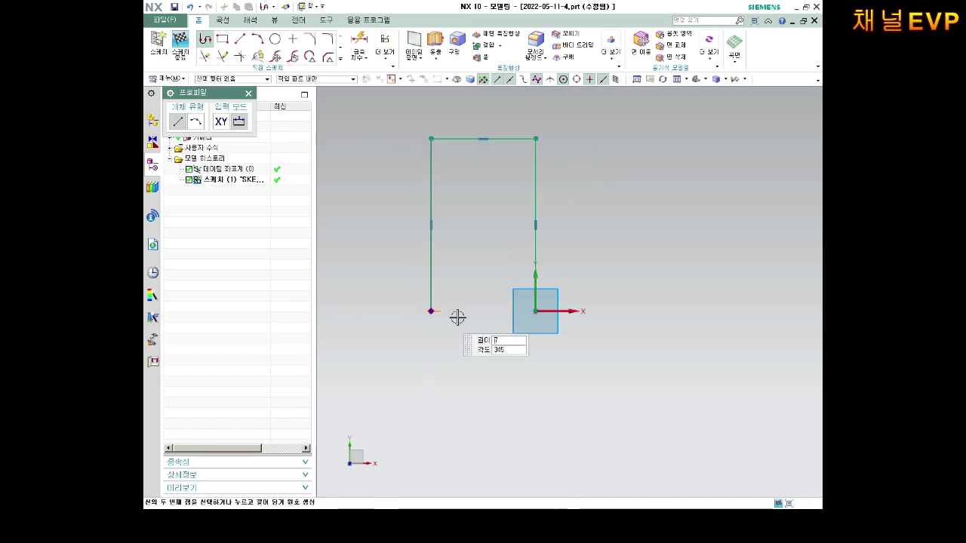
{"action": "left_click", "coordinate": [535, 310]}
{"action": "middle_click", "coordinate": [508, 182]}
{"action": "scroll", "coordinate": [507, 183], "scroll_direction": "up", "scroll_amount": 2}
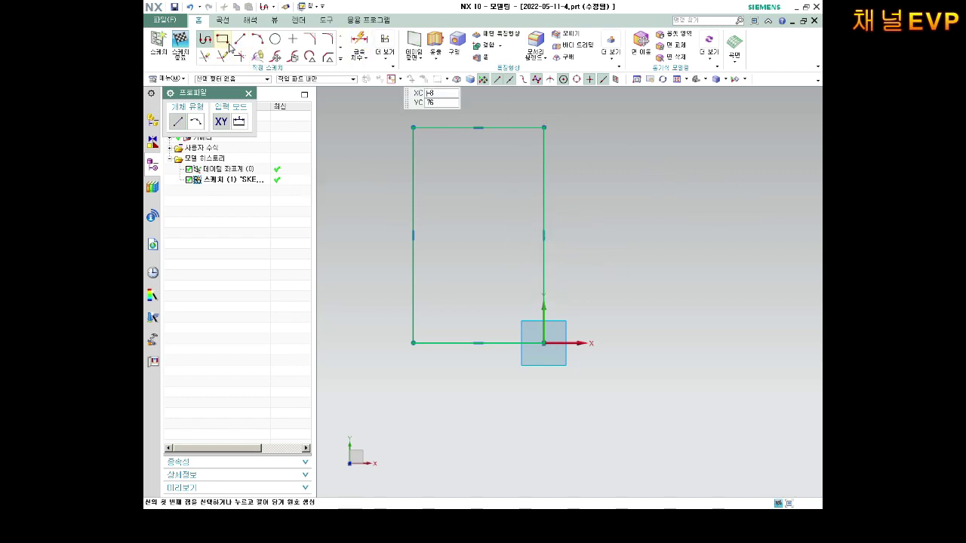
{"action": "scroll", "coordinate": [487, 147], "scroll_direction": "down", "scroll_amount": 2}
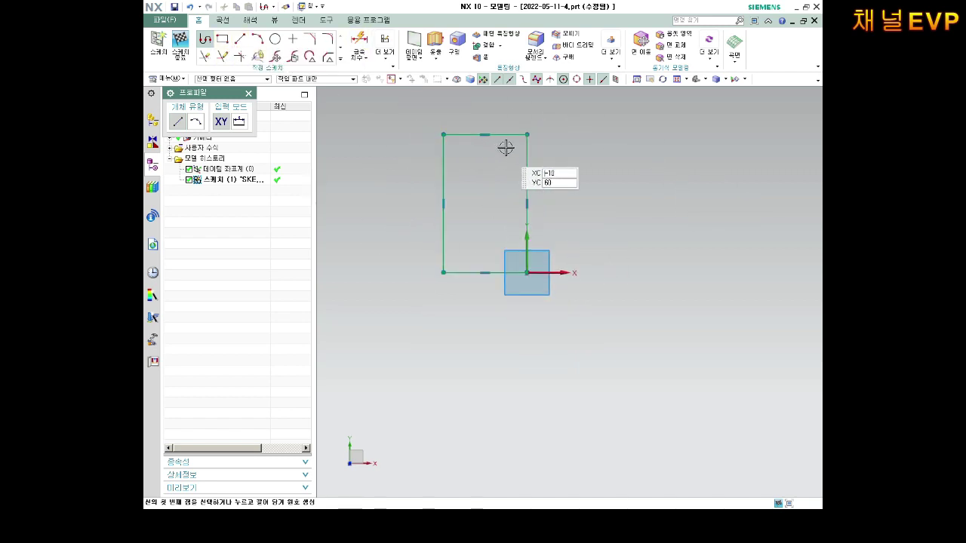
{"action": "scroll", "coordinate": [506, 147], "scroll_direction": "up", "scroll_amount": 1}
{"action": "key", "text": "Escape"}
Step: Drag the top-right corner to the right so the right edge slants
{"action": "left_click_drag", "start_coordinate": [545, 124], "coordinate": [371, 330]}
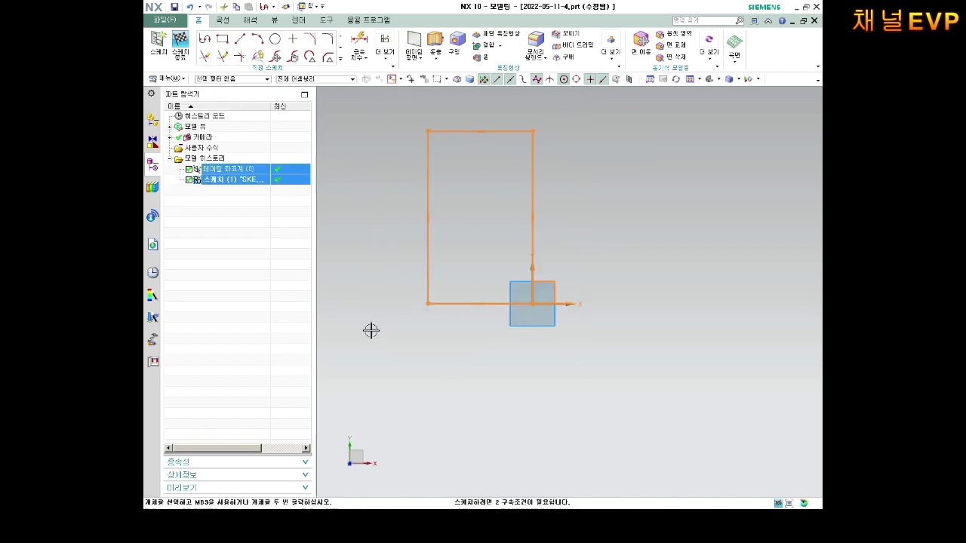
{"action": "key", "text": "Escape"}
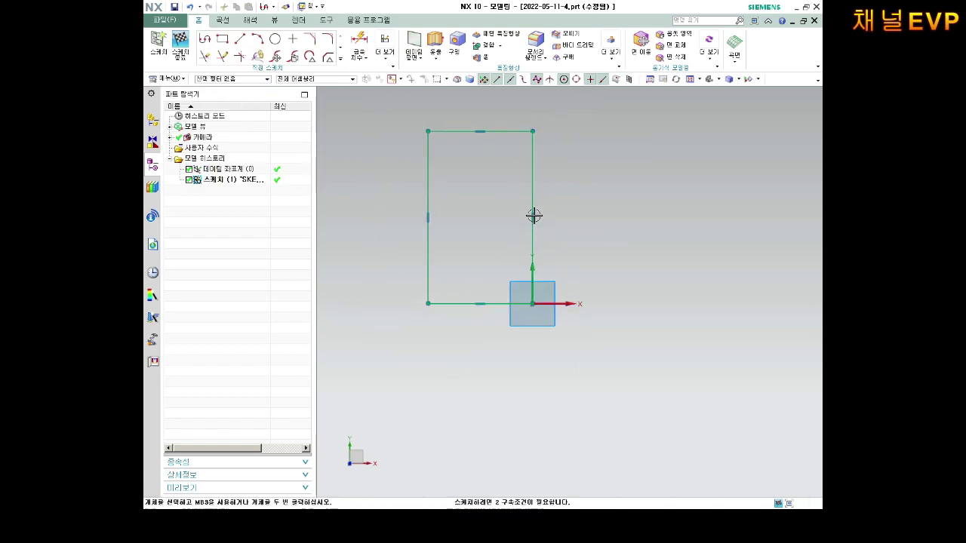
{"action": "left_click", "coordinate": [534, 216]}
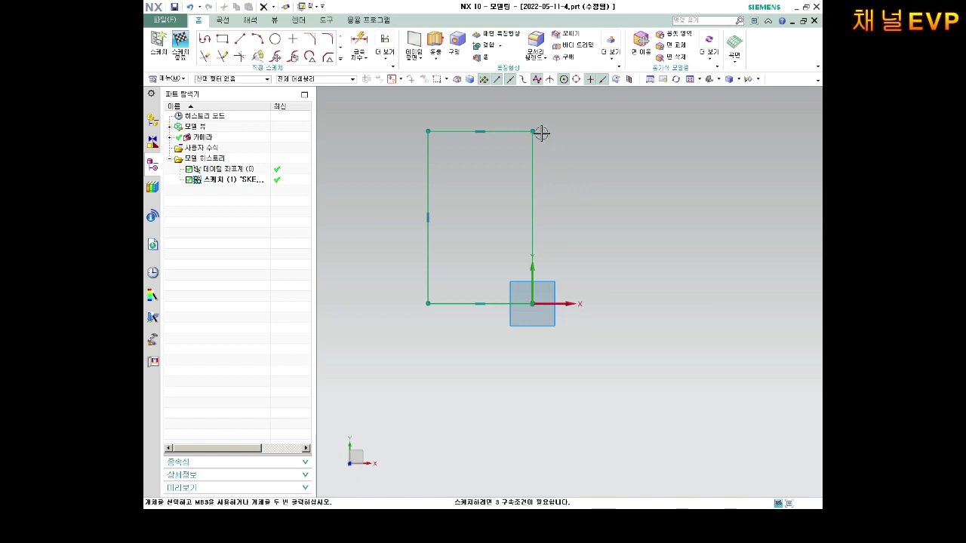
{"action": "left_click_drag", "start_coordinate": [533, 131], "coordinate": [630, 132]}
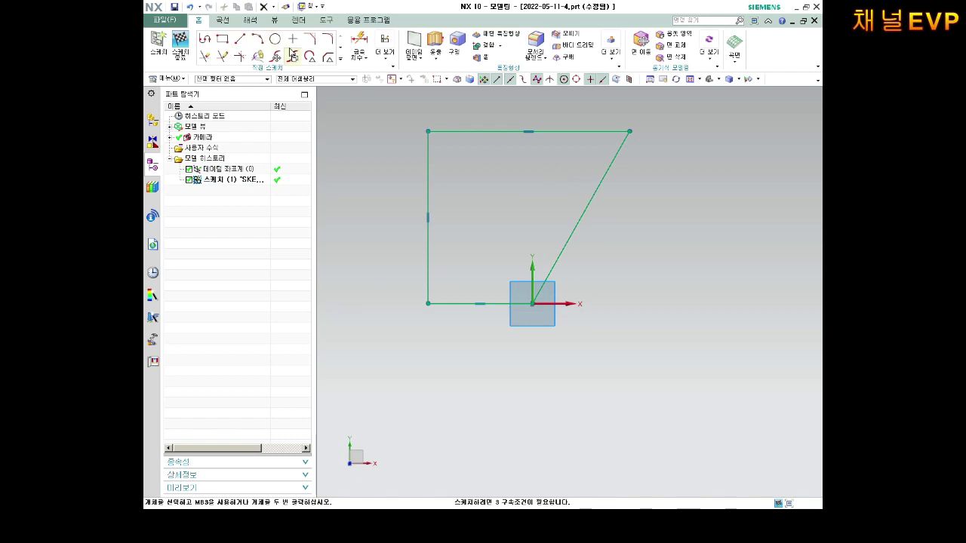
{"action": "left_click", "coordinate": [360, 44]}
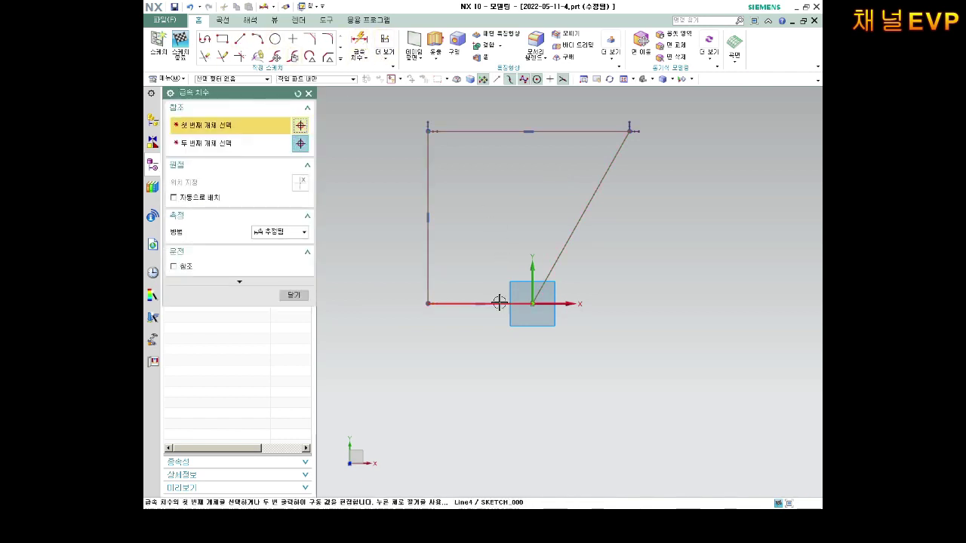
{"action": "left_click", "coordinate": [500, 302]}
{"action": "left_click", "coordinate": [575, 227]}
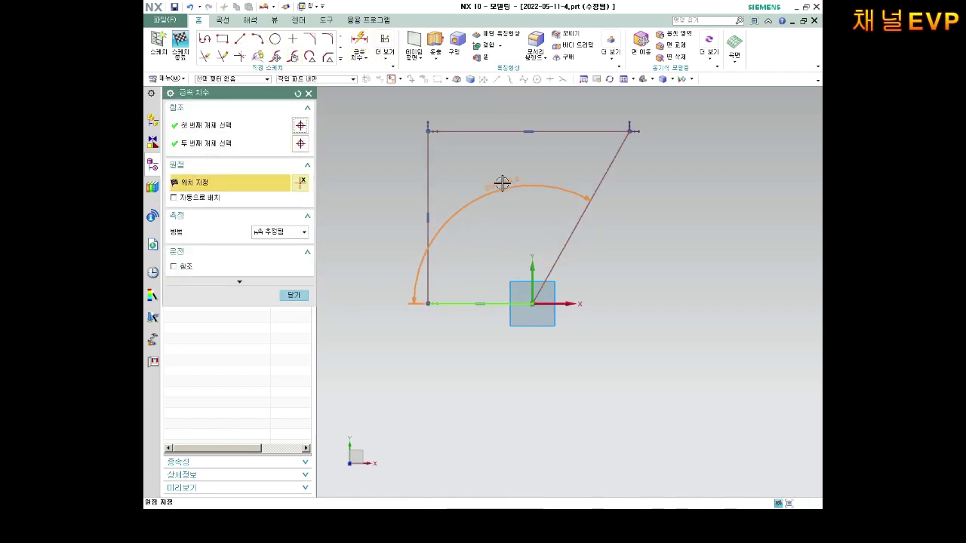
{"action": "left_click", "coordinate": [505, 190]}
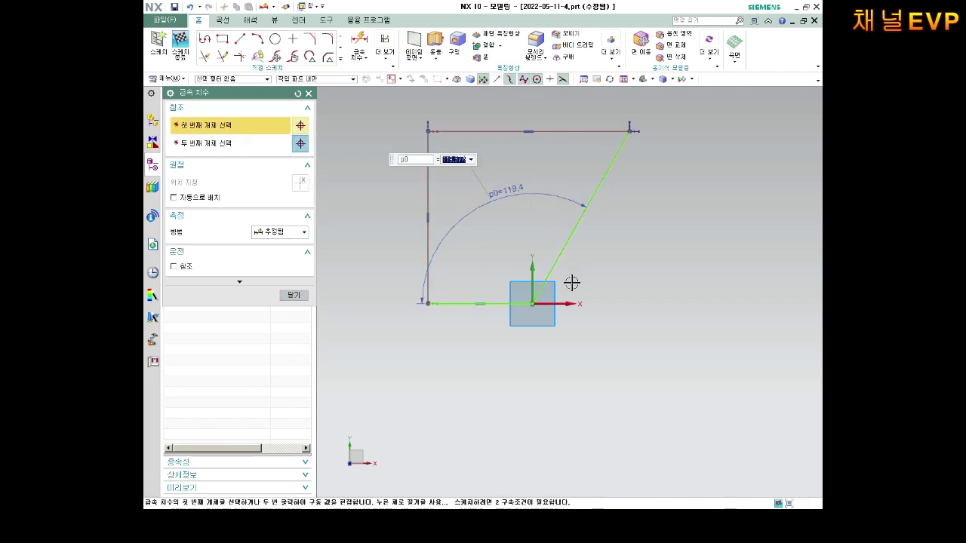
{"action": "left_click", "coordinate": [562, 256]}
{"action": "left_click", "coordinate": [520, 303]}
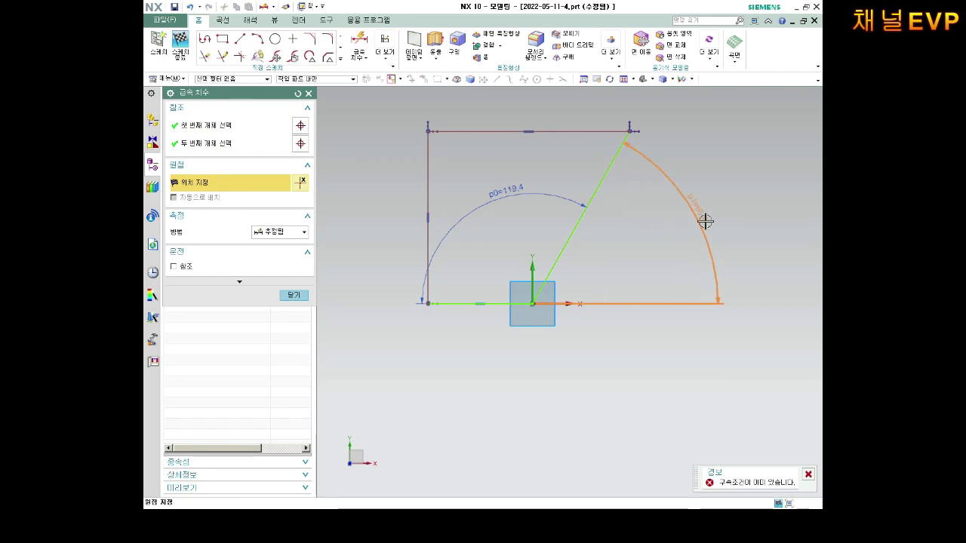
{"action": "scroll", "coordinate": [638, 220], "scroll_direction": "up", "scroll_amount": 3}
{"action": "key", "text": "Escape"}
{"action": "scroll", "coordinate": [596, 245], "scroll_direction": "down", "scroll_amount": 1}
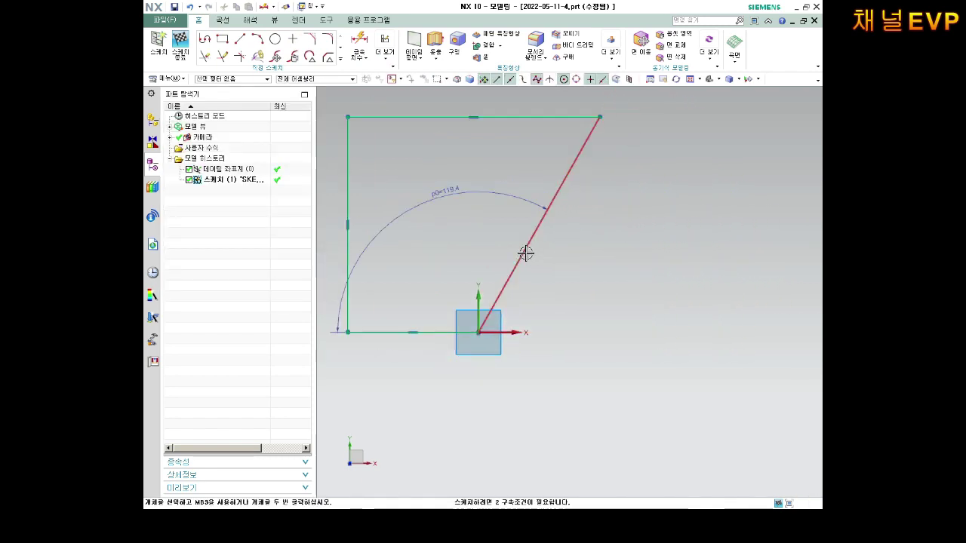
{"action": "scroll", "coordinate": [573, 256], "scroll_direction": "down", "scroll_amount": 1}
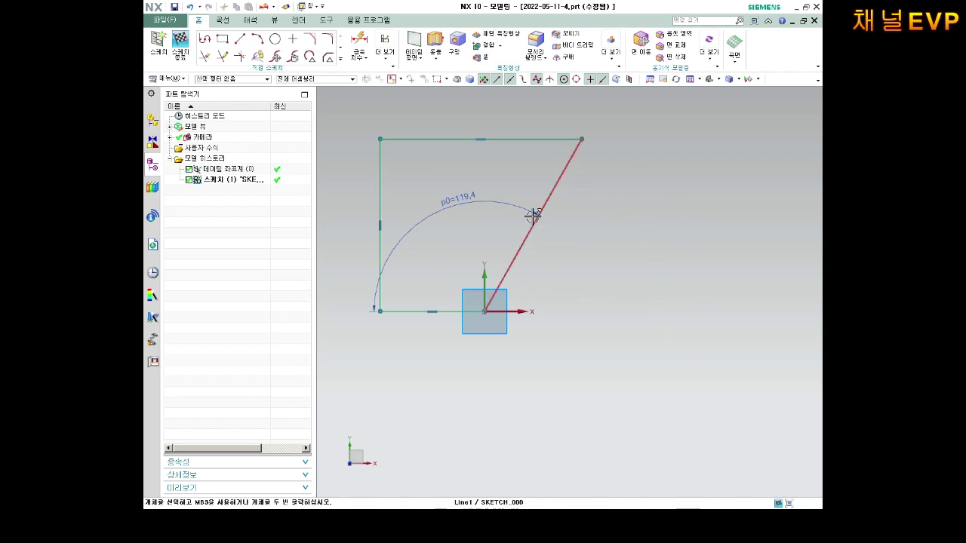
{"action": "scroll", "coordinate": [489, 162], "scroll_direction": "up", "scroll_amount": 1}
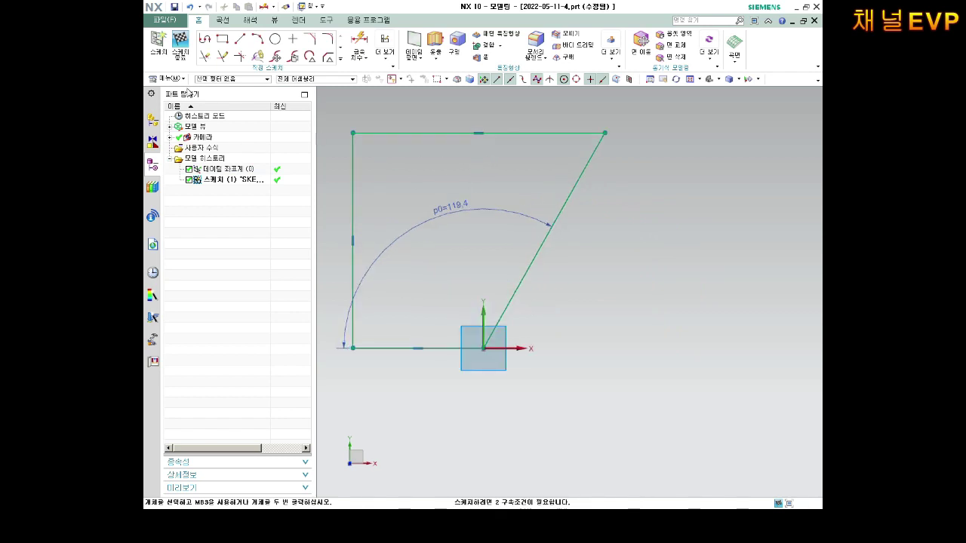
Step: Draw a vertical line from the origin up to the top edge
{"action": "left_click", "coordinate": [239, 44]}
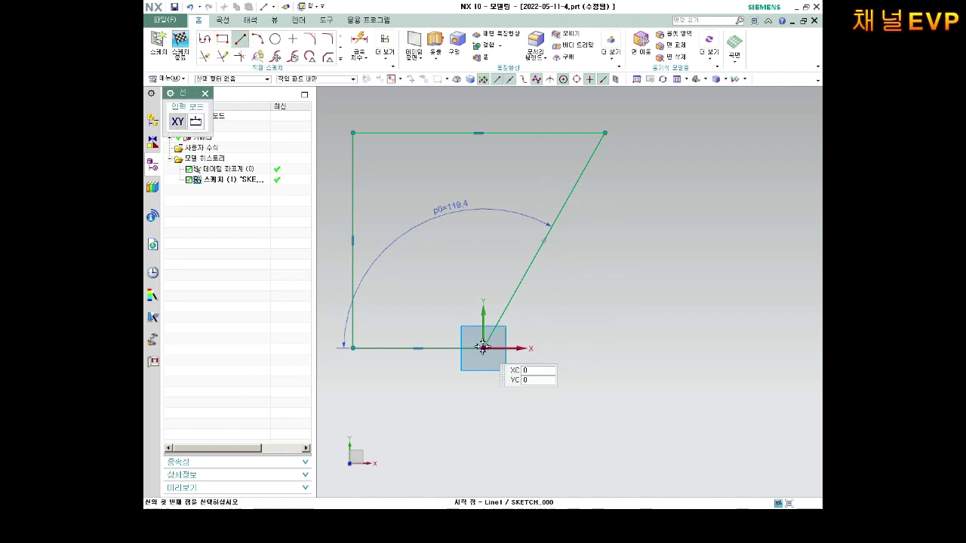
{"action": "left_click", "coordinate": [486, 133]}
{"action": "key", "text": "Escape"}
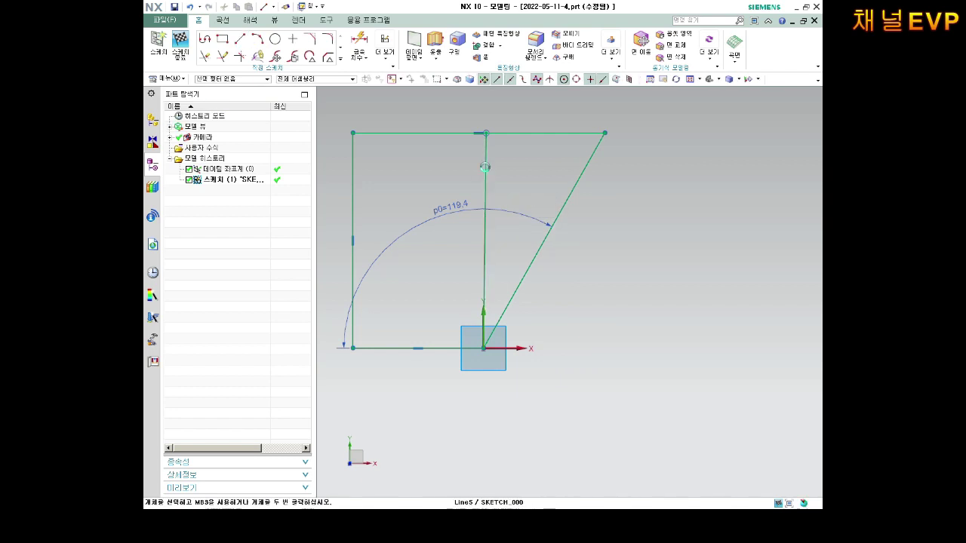
{"action": "left_click", "coordinate": [486, 166]}
{"action": "key", "text": "Escape"}
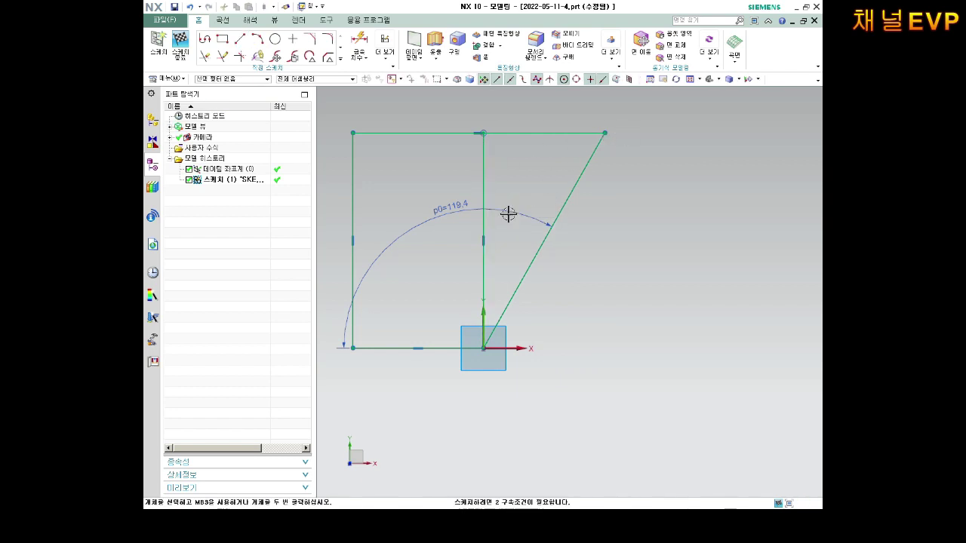
Step: Replace the 119.4° angle with a 30° angle between the vertical line and slanted edge
{"action": "left_click", "coordinate": [507, 214]}
{"action": "key", "text": "Delete"}
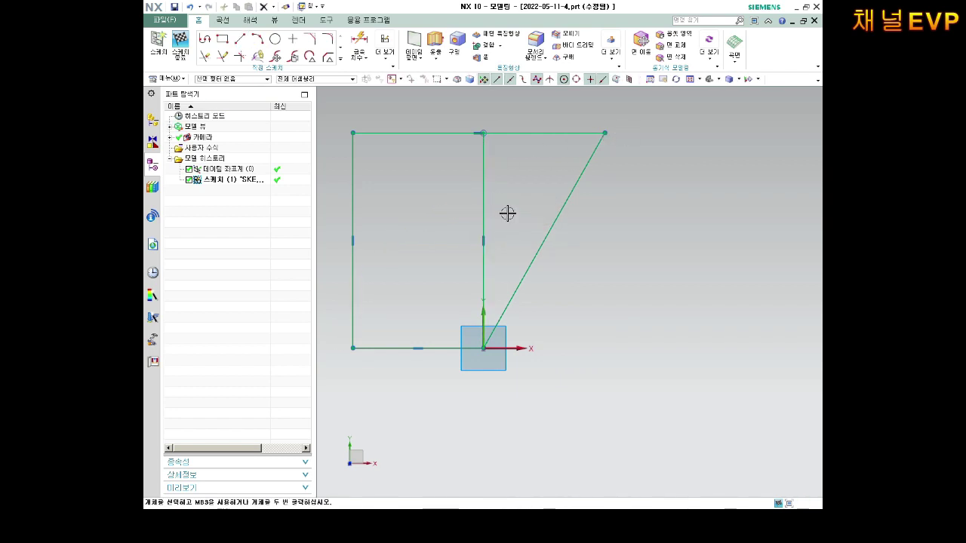
{"action": "left_click", "coordinate": [360, 39]}
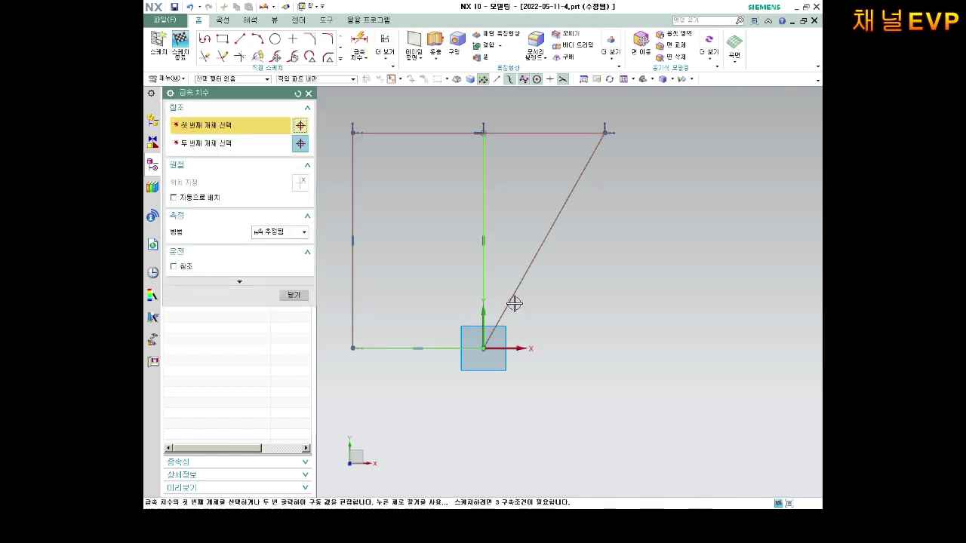
{"action": "left_click", "coordinate": [485, 273]}
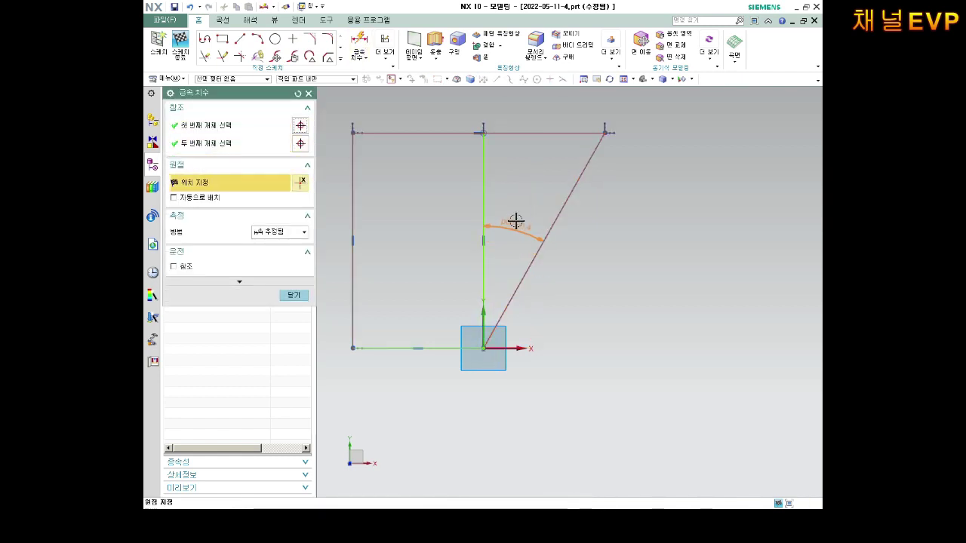
{"action": "left_click", "coordinate": [518, 217]}
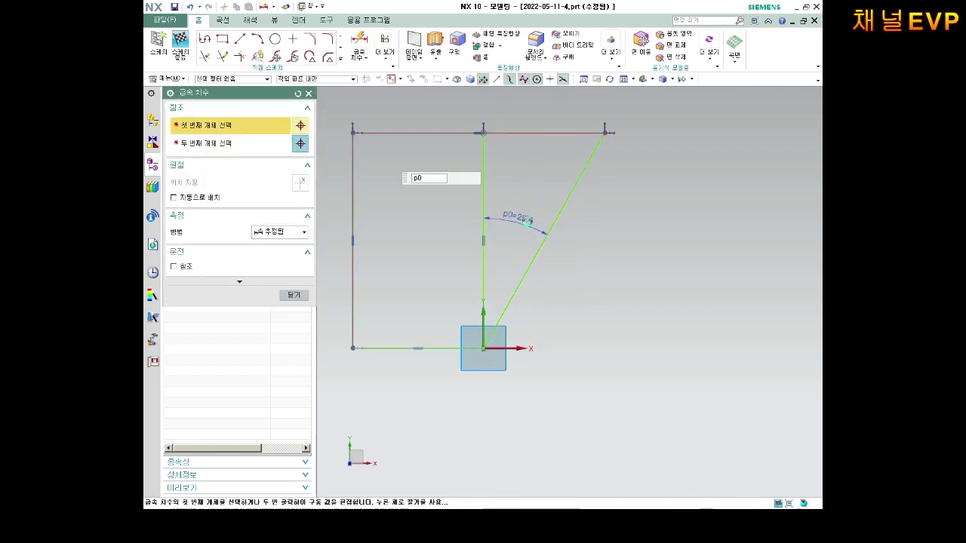
{"action": "key", "text": "Escape"}
{"action": "double_click", "coordinate": [524, 216]}
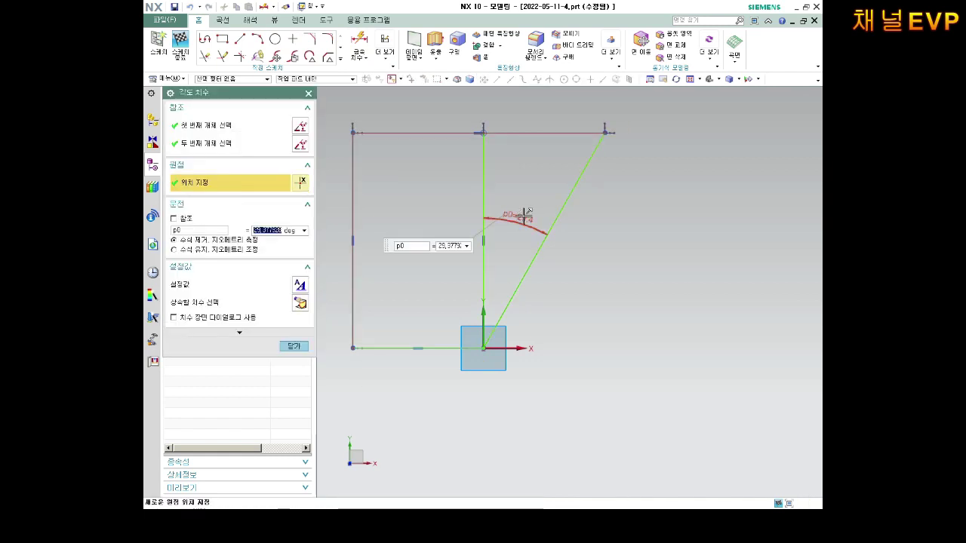
{"action": "type", "text": "30"}
{"action": "key", "text": "Return"}
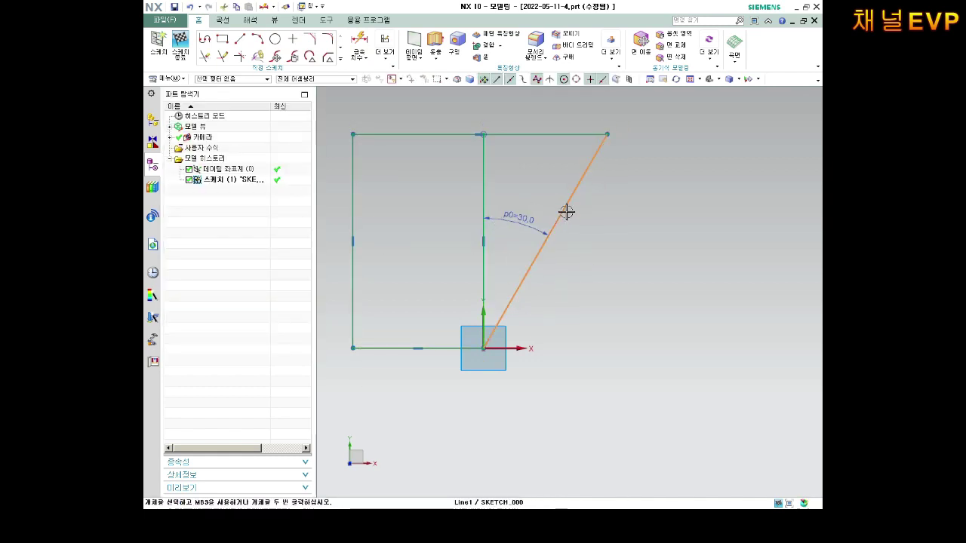
{"action": "left_click", "coordinate": [482, 169]}
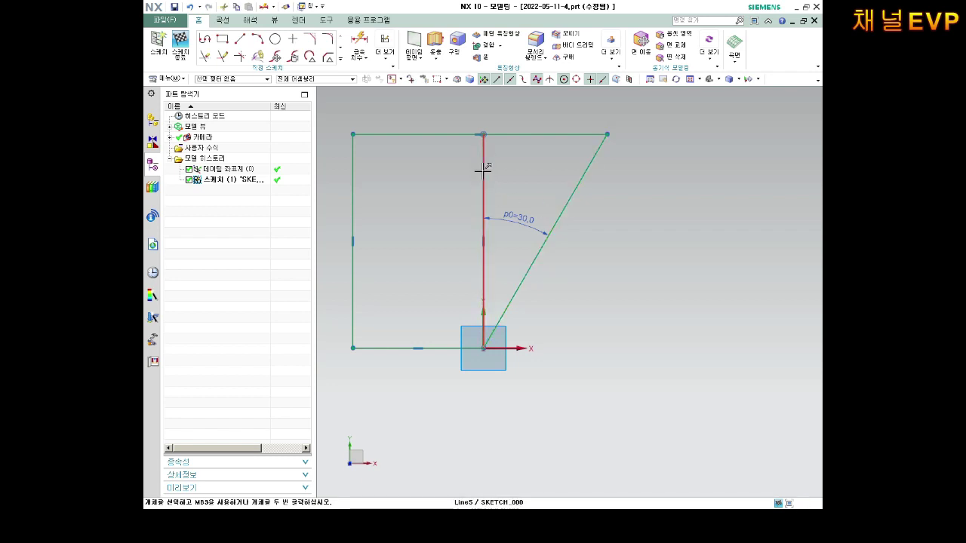
Step: Select the vertical line through the origin and convert it to a reference line
{"action": "left_click", "coordinate": [483, 171]}
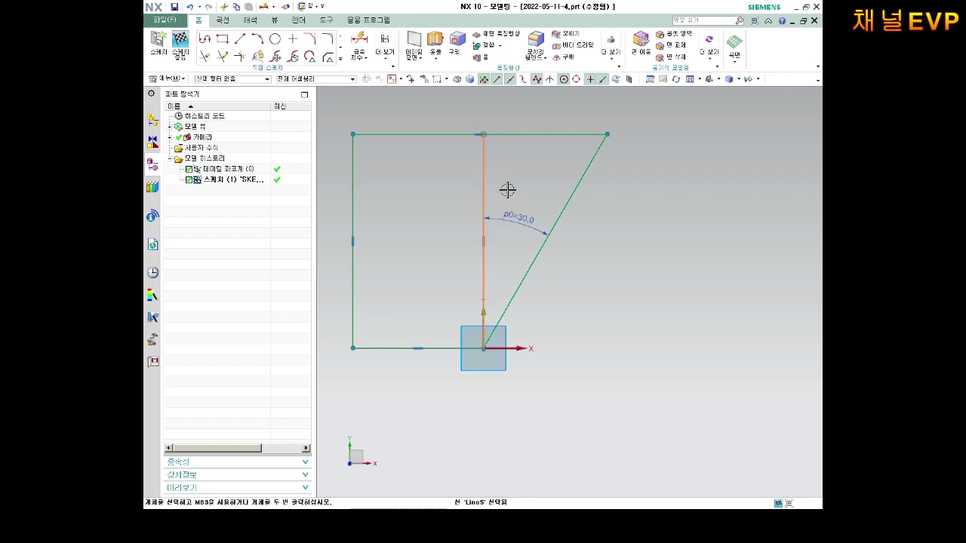
{"action": "key", "text": "Escape"}
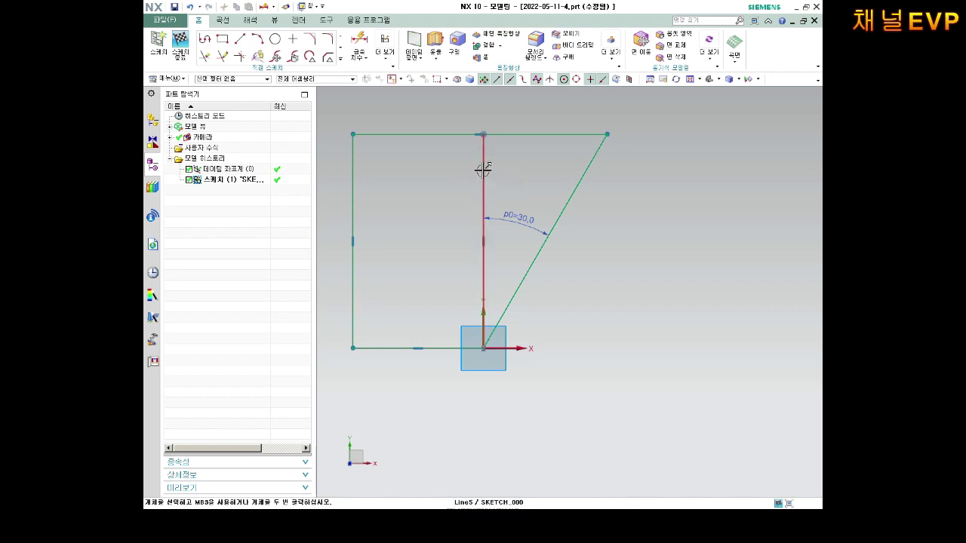
{"action": "left_click", "coordinate": [483, 169]}
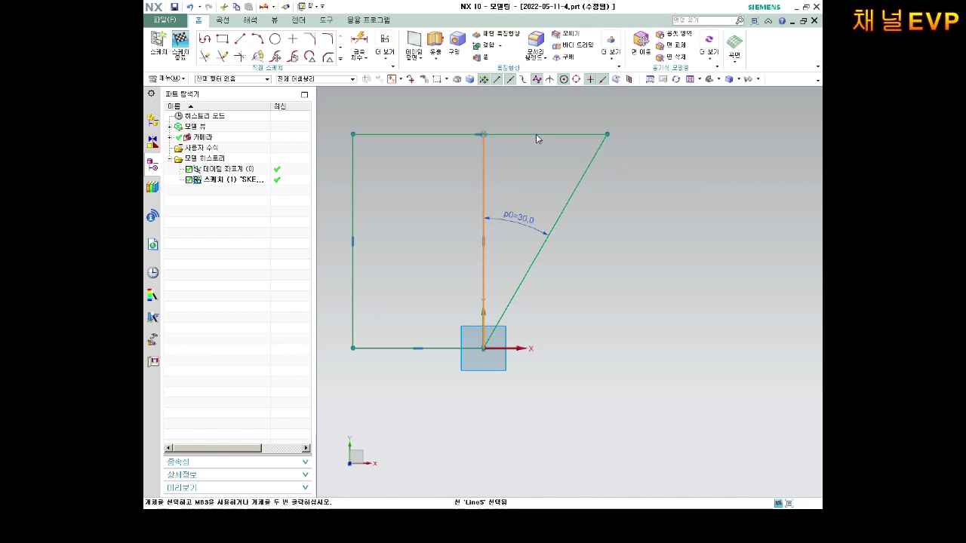
{"action": "key", "text": "Escape"}
{"action": "scroll", "coordinate": [483, 169], "scroll_direction": "up", "scroll_amount": 3}
{"action": "scroll", "coordinate": [483, 169], "scroll_direction": "up", "scroll_amount": 2}
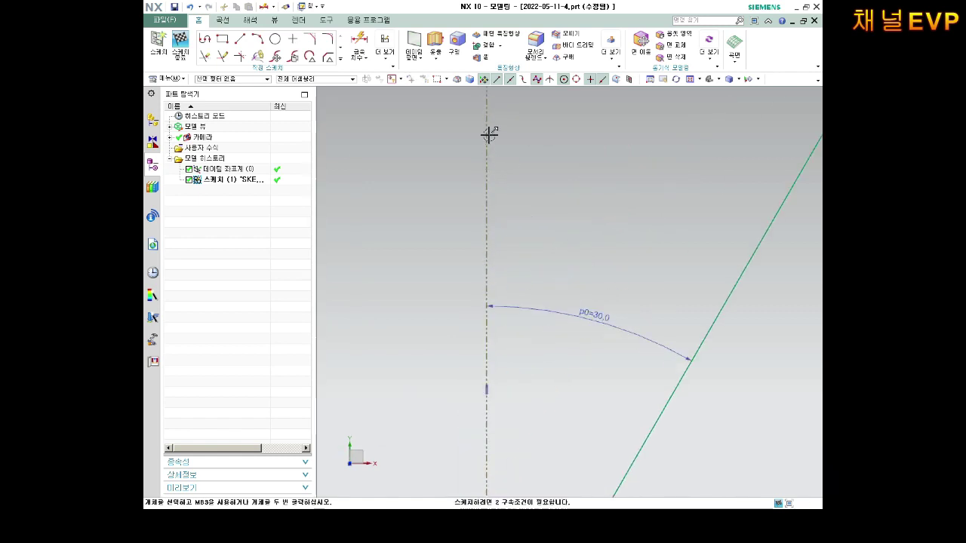
{"action": "scroll", "coordinate": [489, 134], "scroll_direction": "up", "scroll_amount": 2}
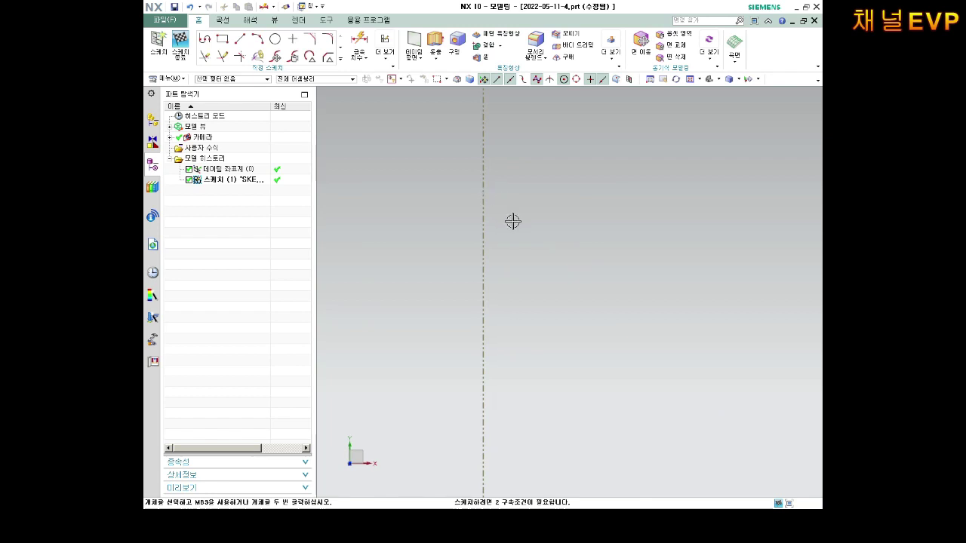
{"action": "scroll", "coordinate": [514, 221], "scroll_direction": "down", "scroll_amount": 2}
{"action": "scroll", "coordinate": [514, 221], "scroll_direction": "down", "scroll_amount": 1}
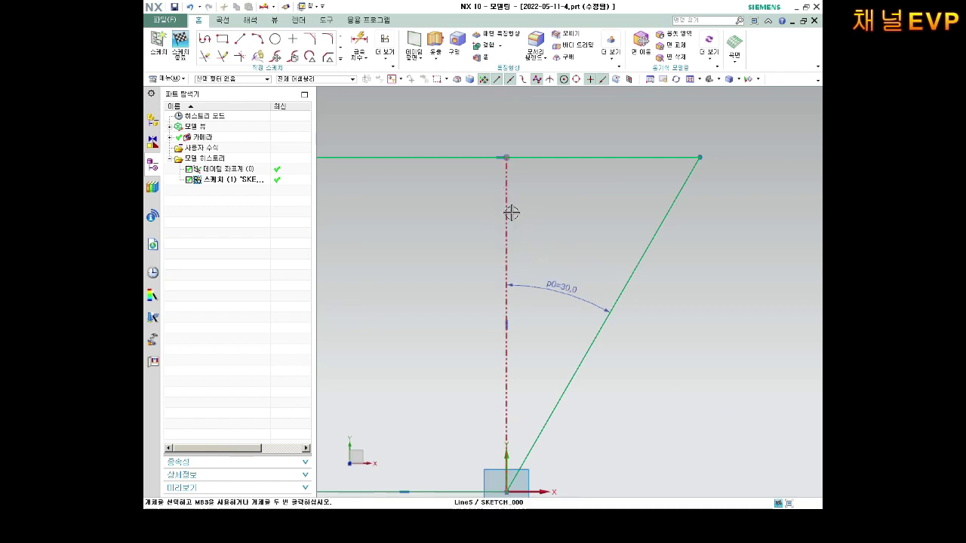
Step: Toggle the vertical line back to solid, then make it a dash-dot reference line again
{"action": "left_click", "coordinate": [510, 211]}
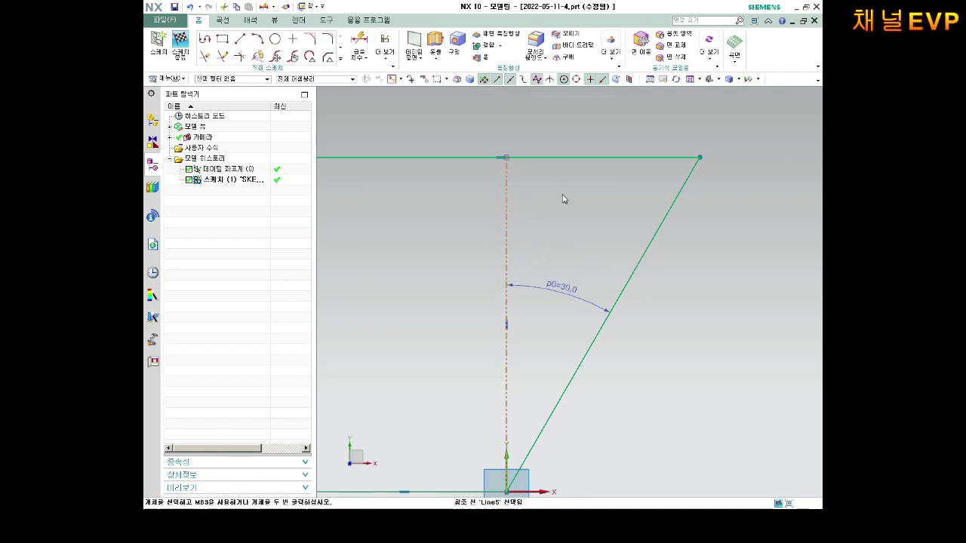
{"action": "key", "text": "Escape"}
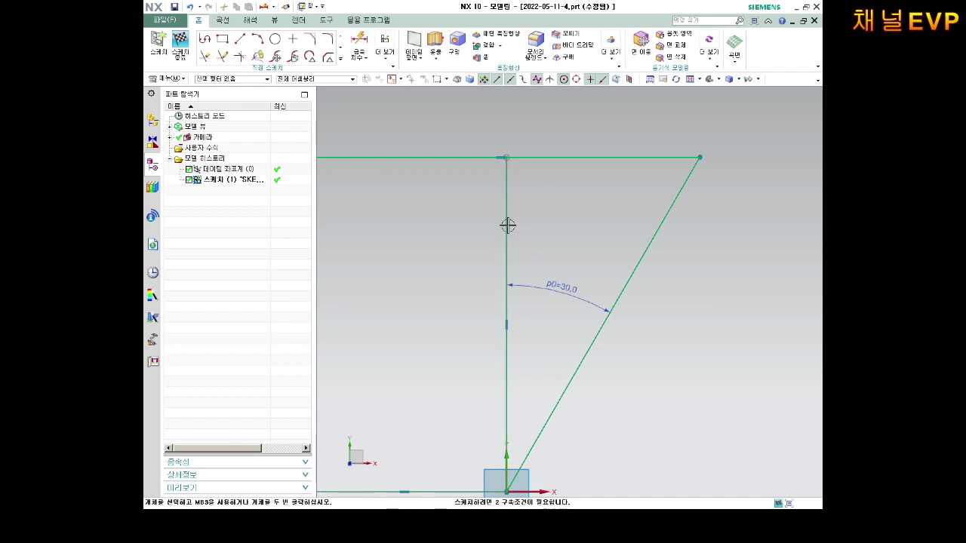
{"action": "left_click", "coordinate": [510, 205]}
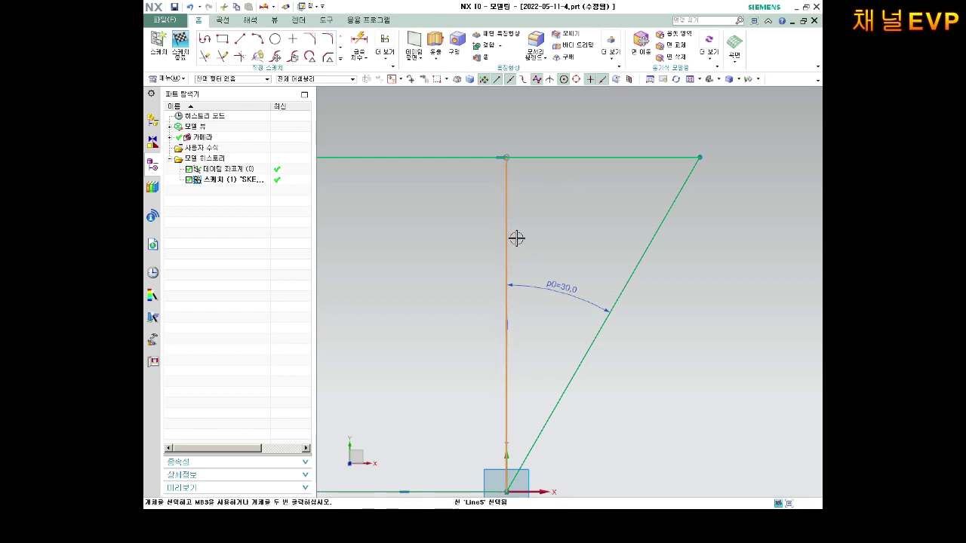
{"action": "left_click", "coordinate": [570, 179]}
{"action": "left_click", "coordinate": [567, 172]}
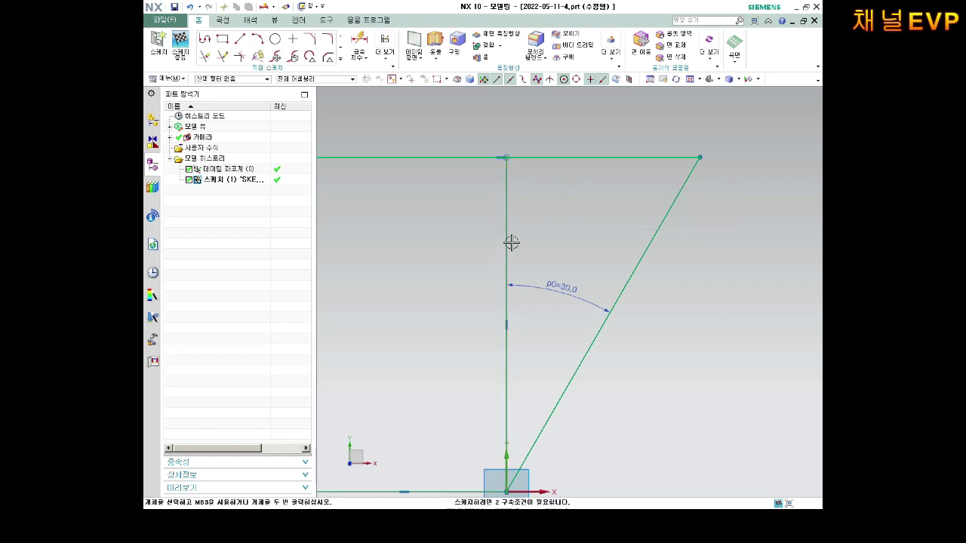
{"action": "left_click", "coordinate": [508, 199]}
{"action": "left_click", "coordinate": [562, 171]}
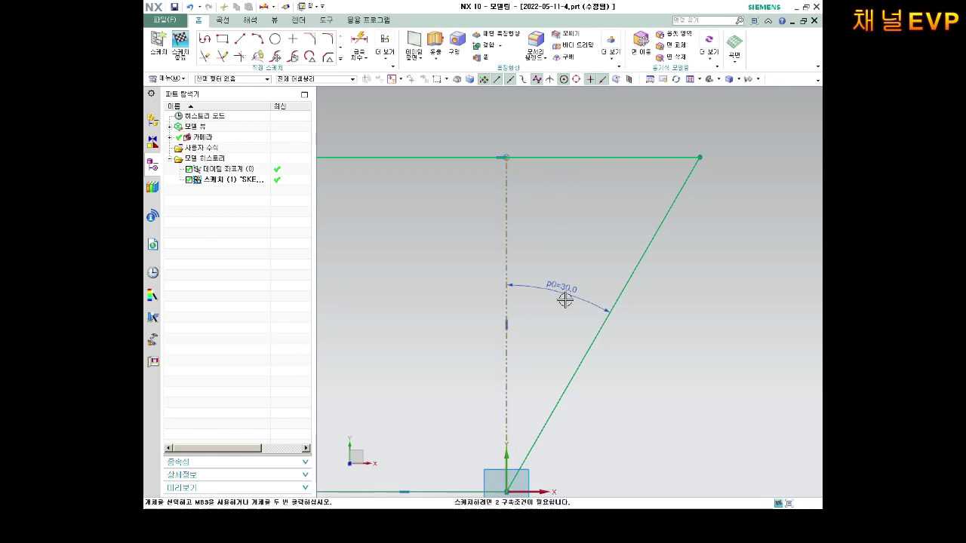